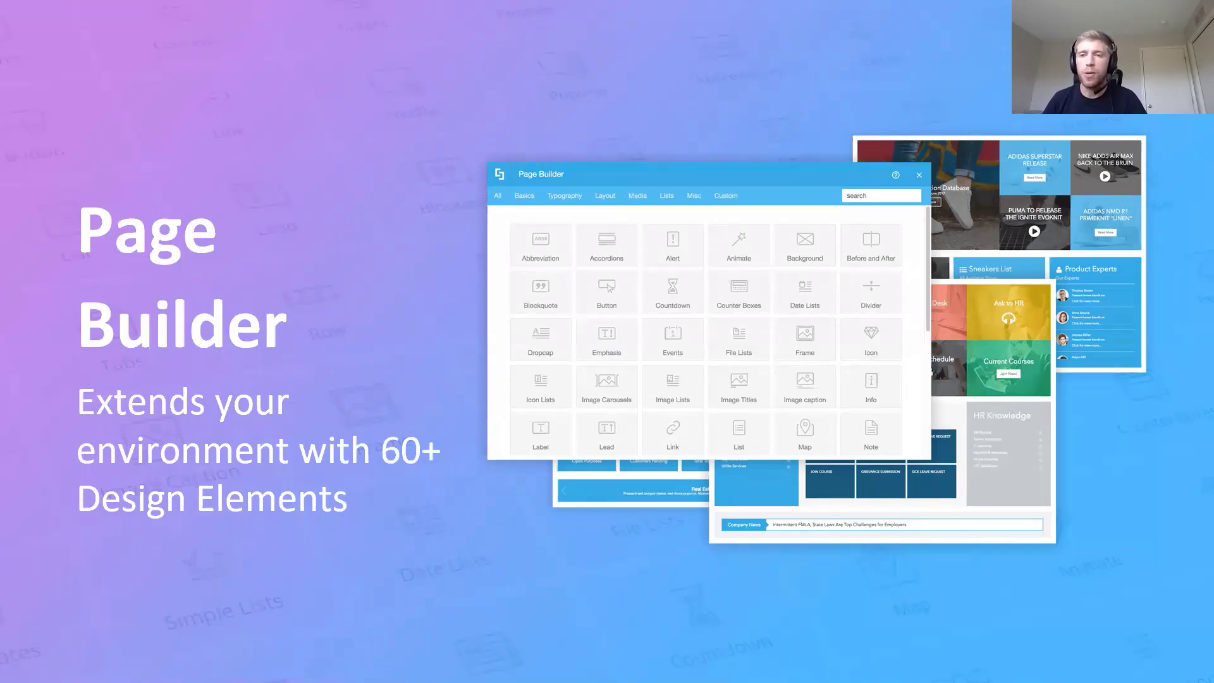
pyautogui.press('Right')
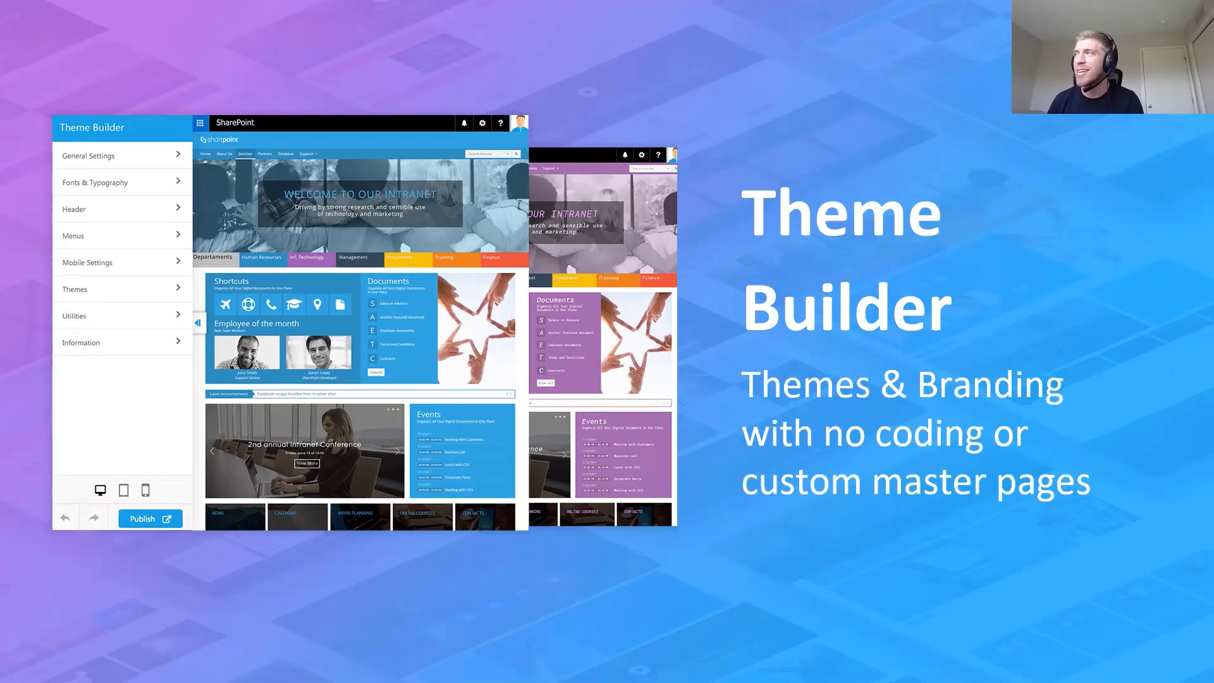
pyautogui.press('Right')
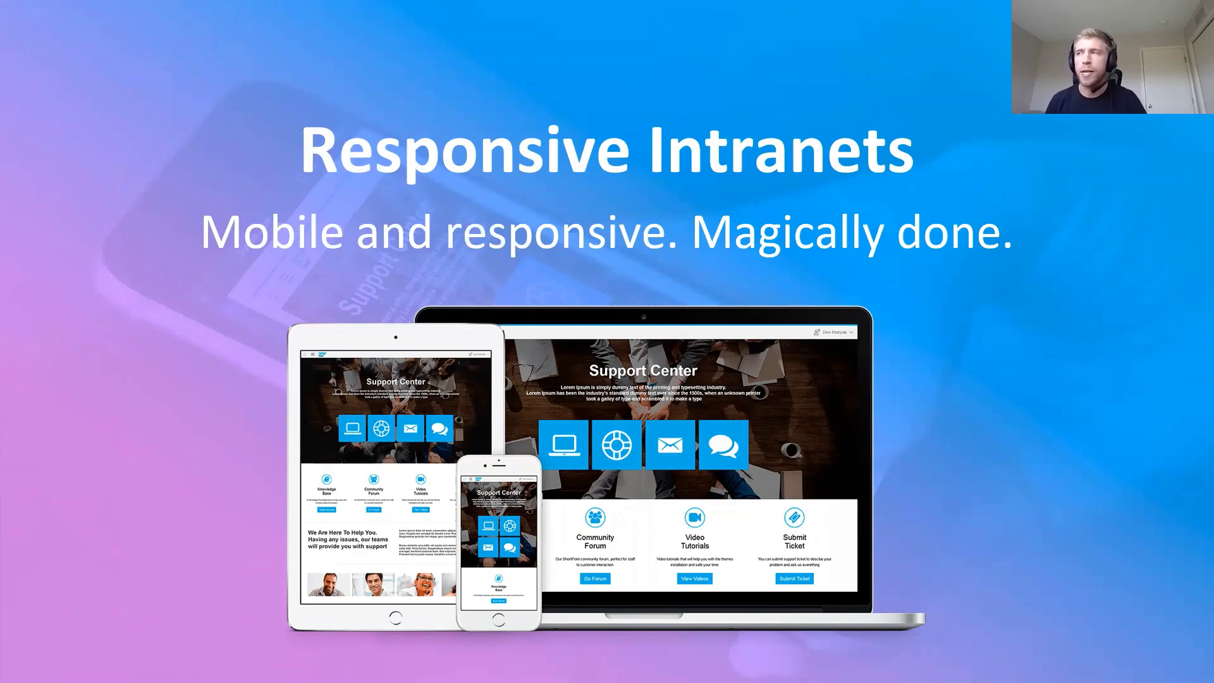
pyautogui.press('Right')
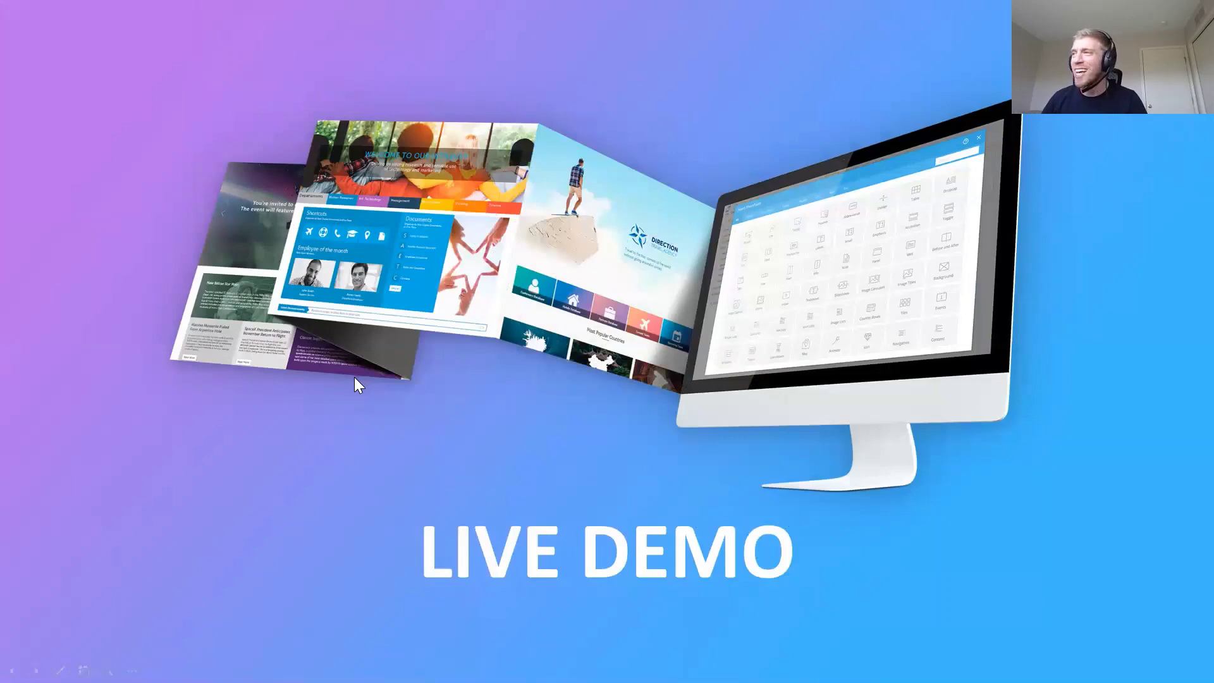
# End the slide show and minimize the presentation to switch to the SharePoint communication site in the browser
pyautogui.press('Escape')
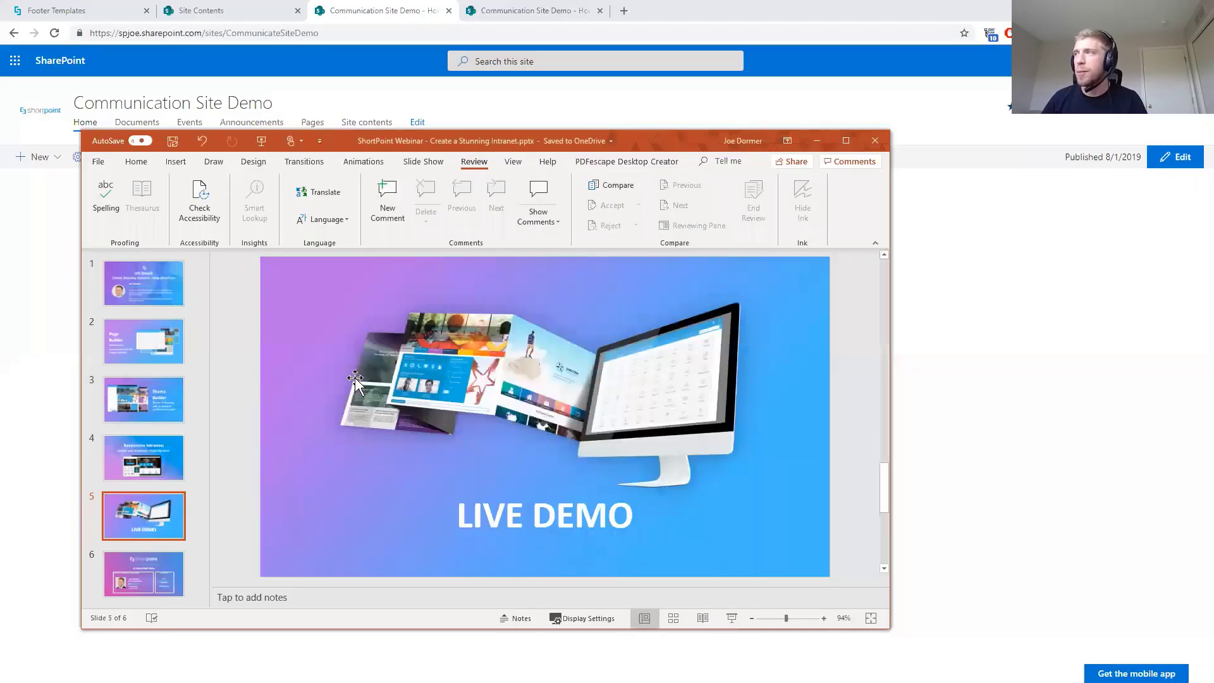
pyautogui.click(815, 141)
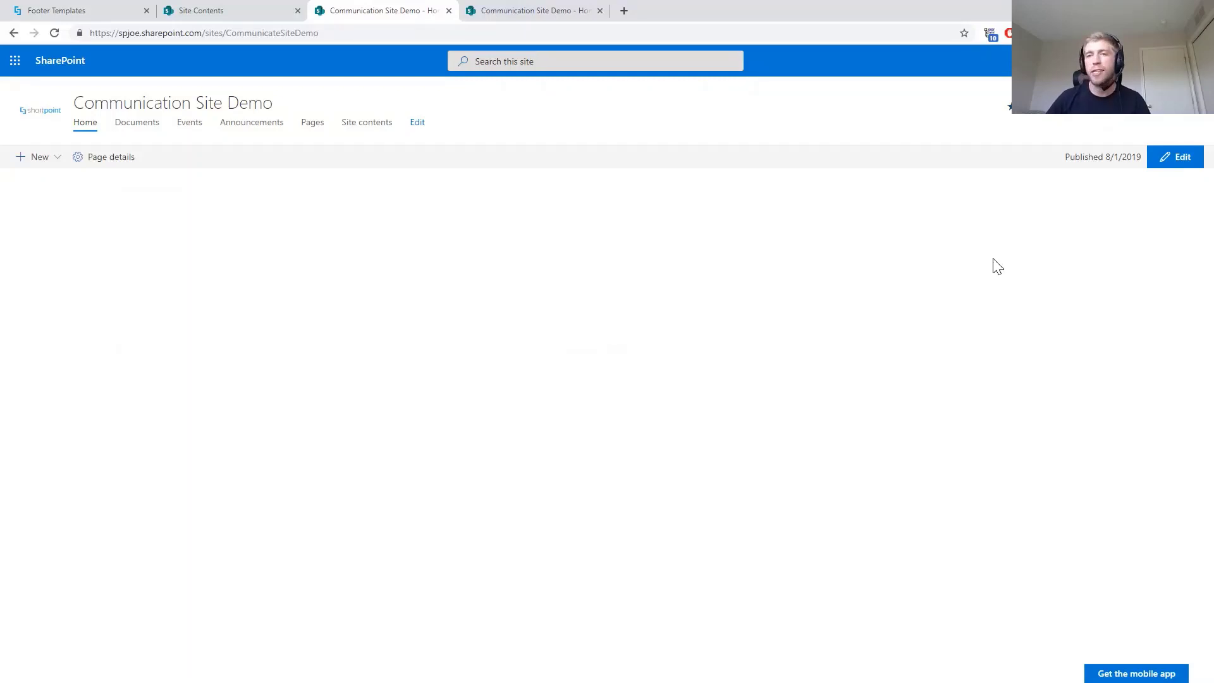
# Put the Communication Site Demo home page into edit mode and add a full-width section
pyautogui.click(1170, 158)
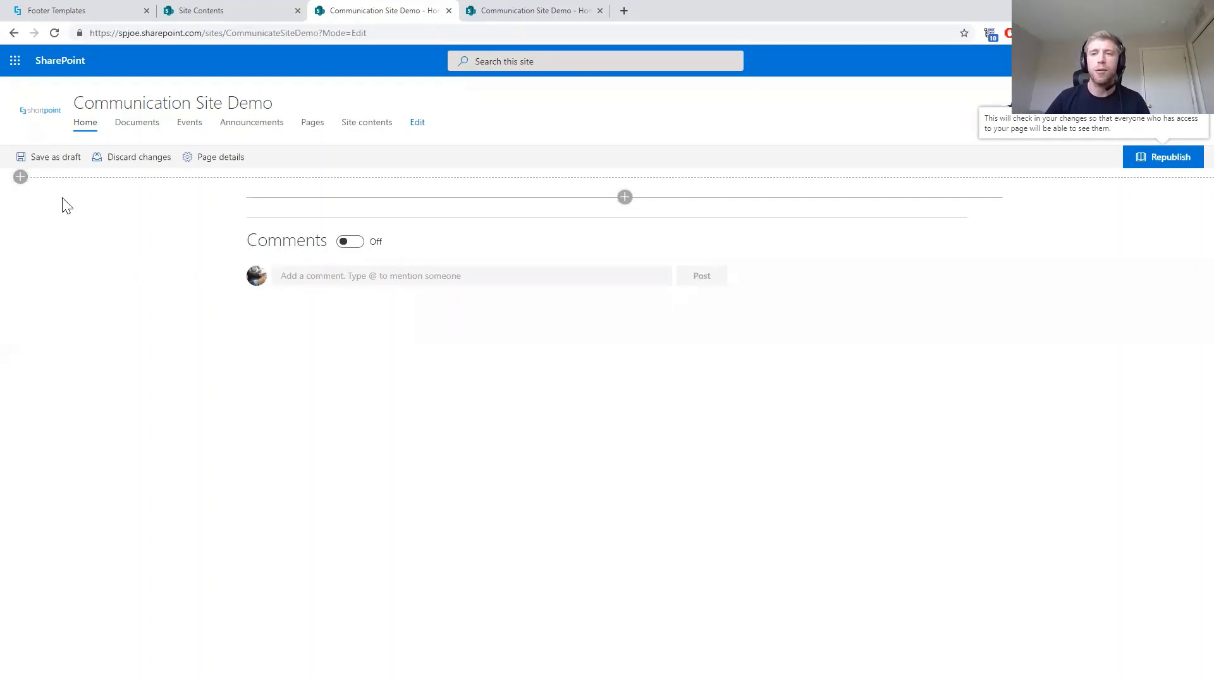
pyautogui.click(21, 177)
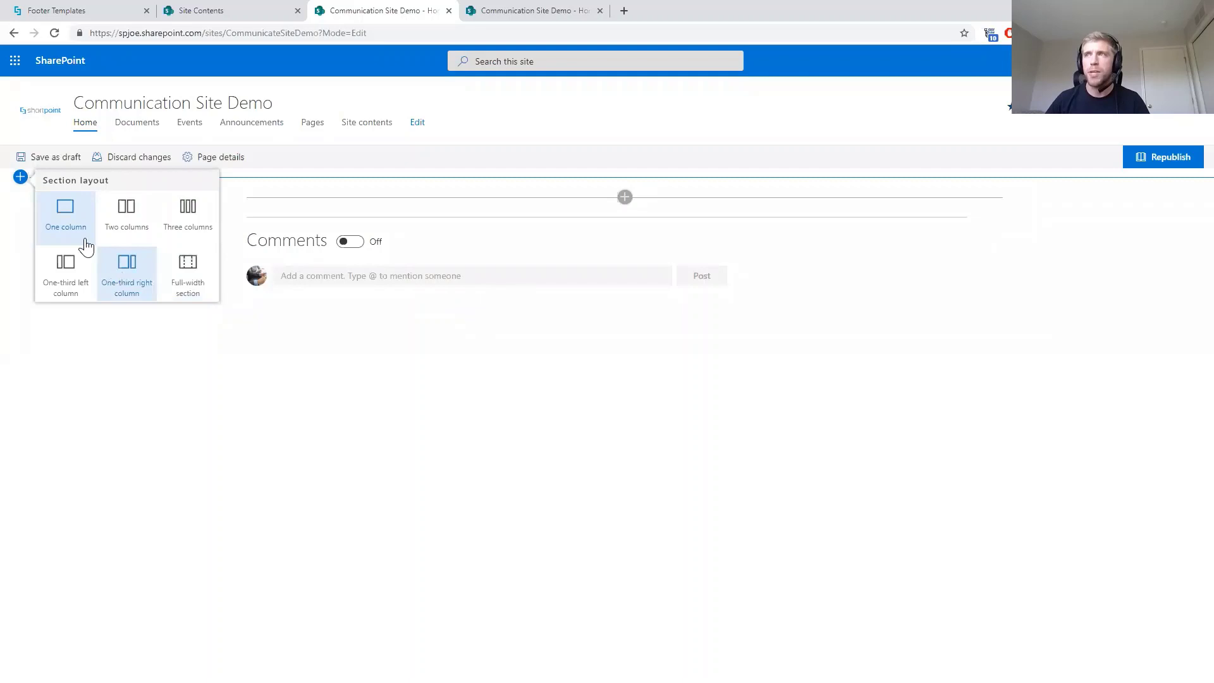
pyautogui.click(538, 357)
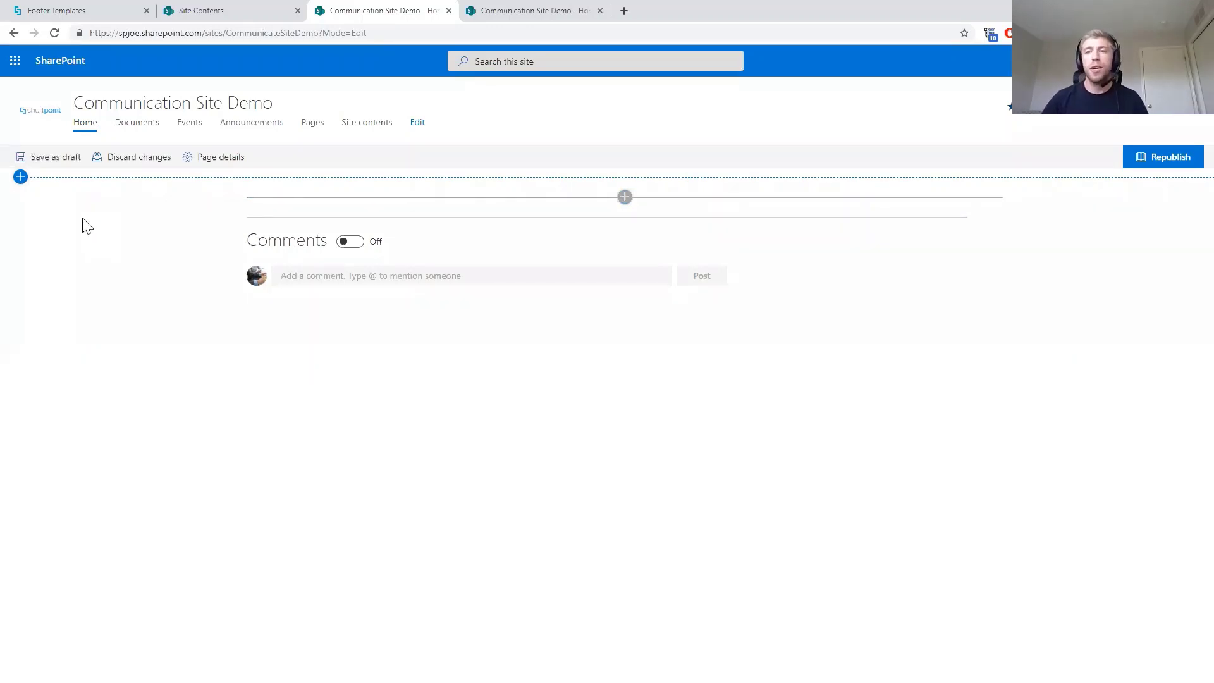
pyautogui.click(20, 176)
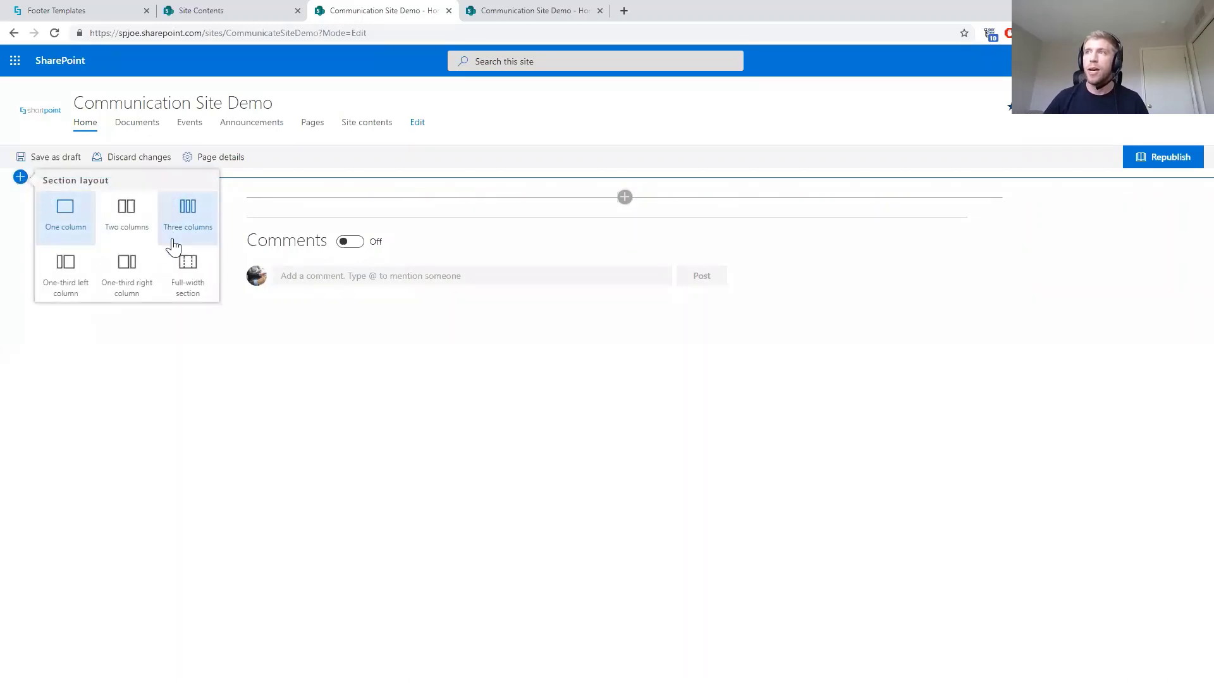
pyautogui.click(180, 279)
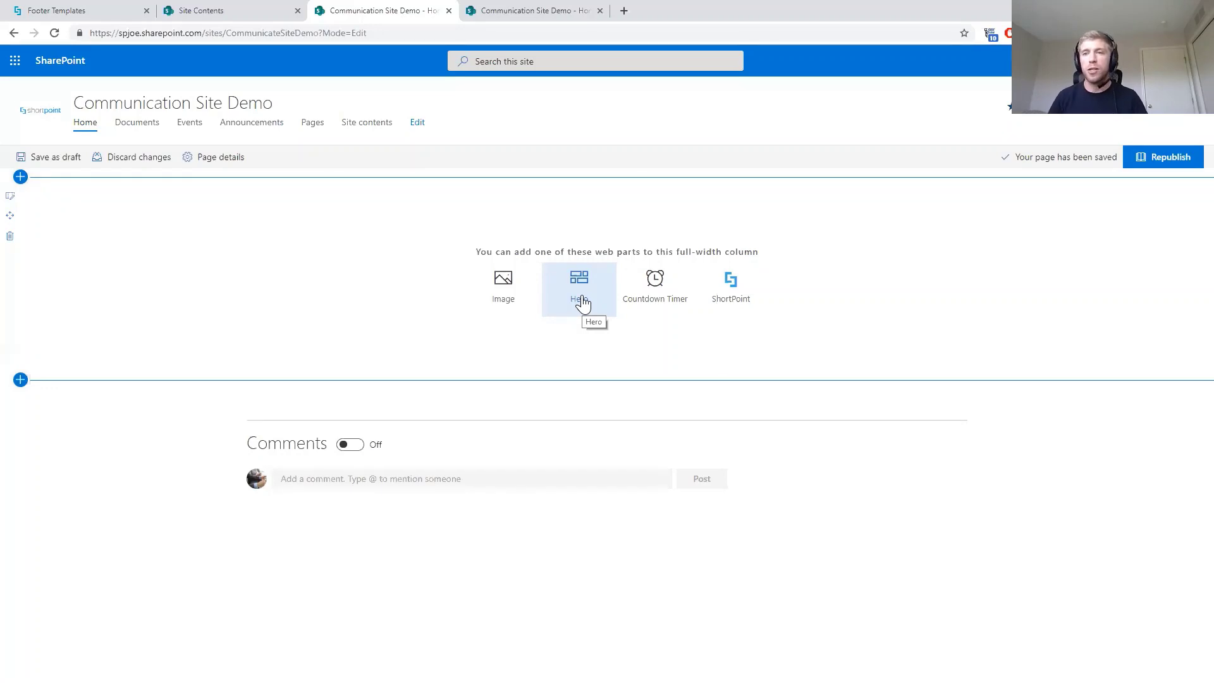
# Add the ShortPoint web part to the full-width section and remove its default Info element
pyautogui.click(712, 291)
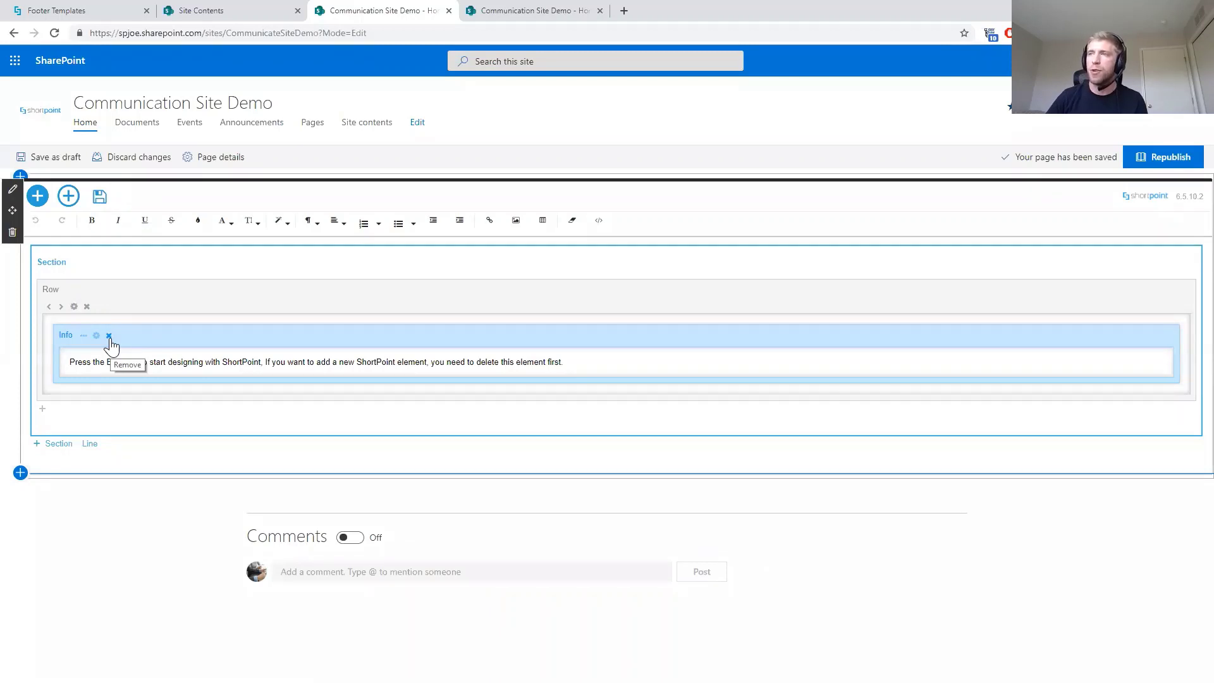
pyautogui.click(109, 335)
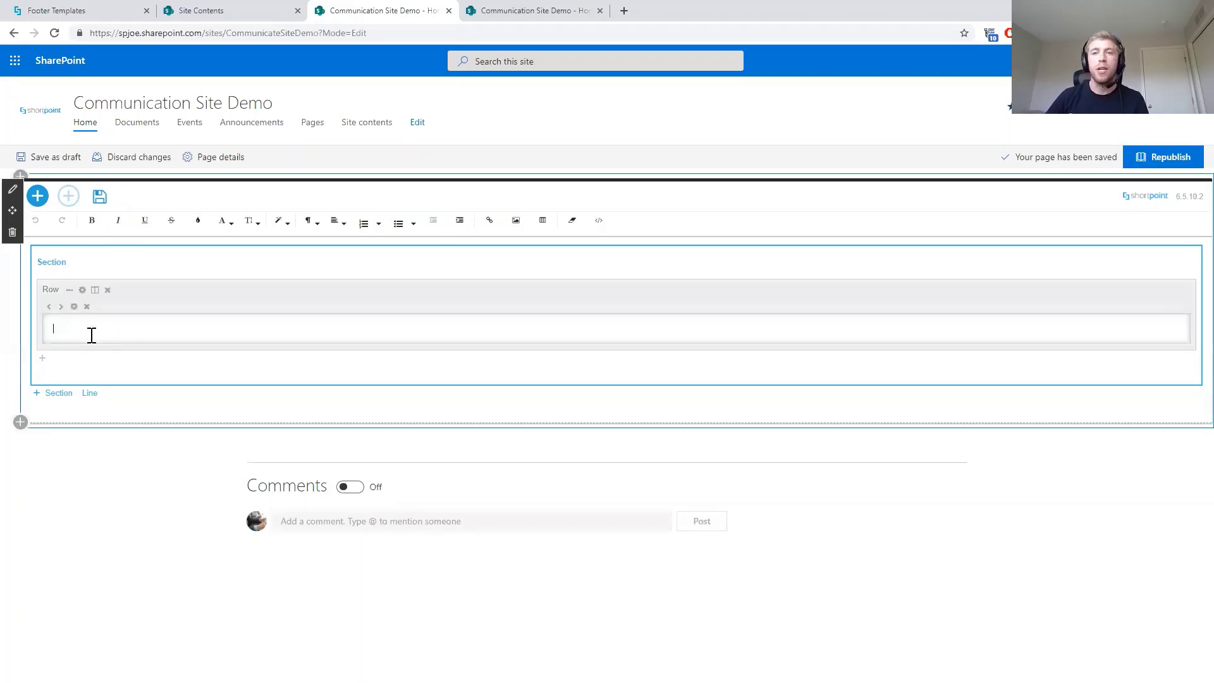
# Split the ShortPoint row into two equal columns using the 1/2 + 1/2 layout
pyautogui.click(94, 293)
pyautogui.scroll(-3, 388, 201)
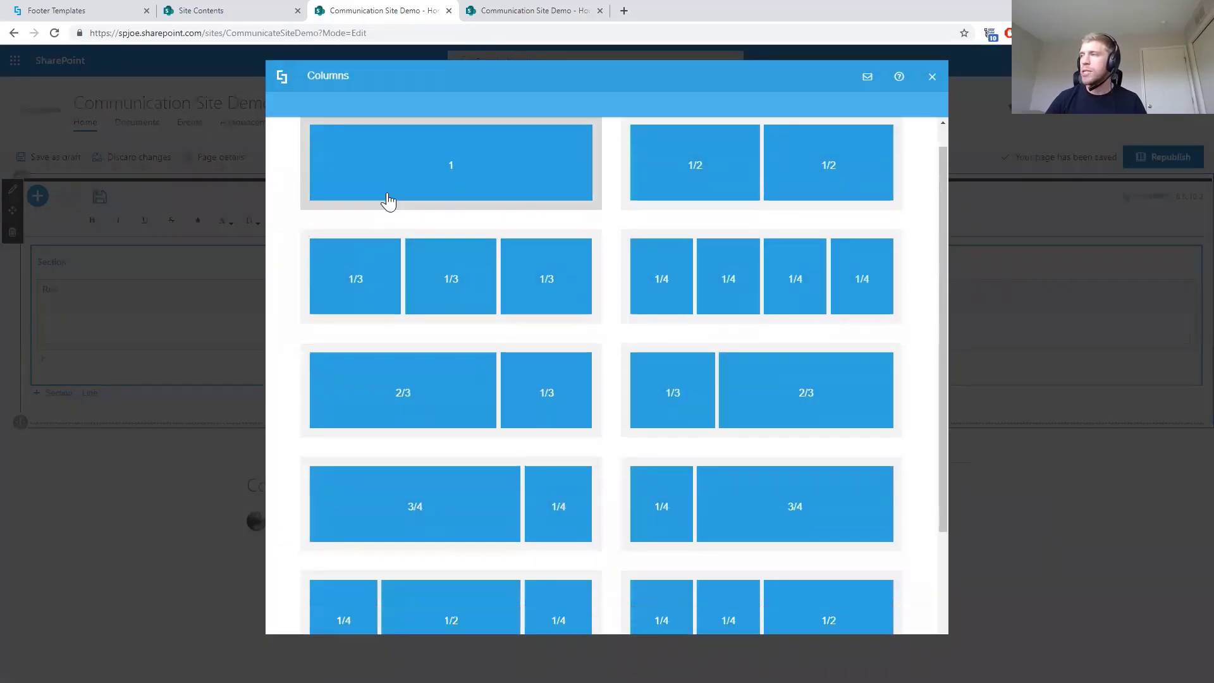
pyautogui.scroll(3, 543, 363)
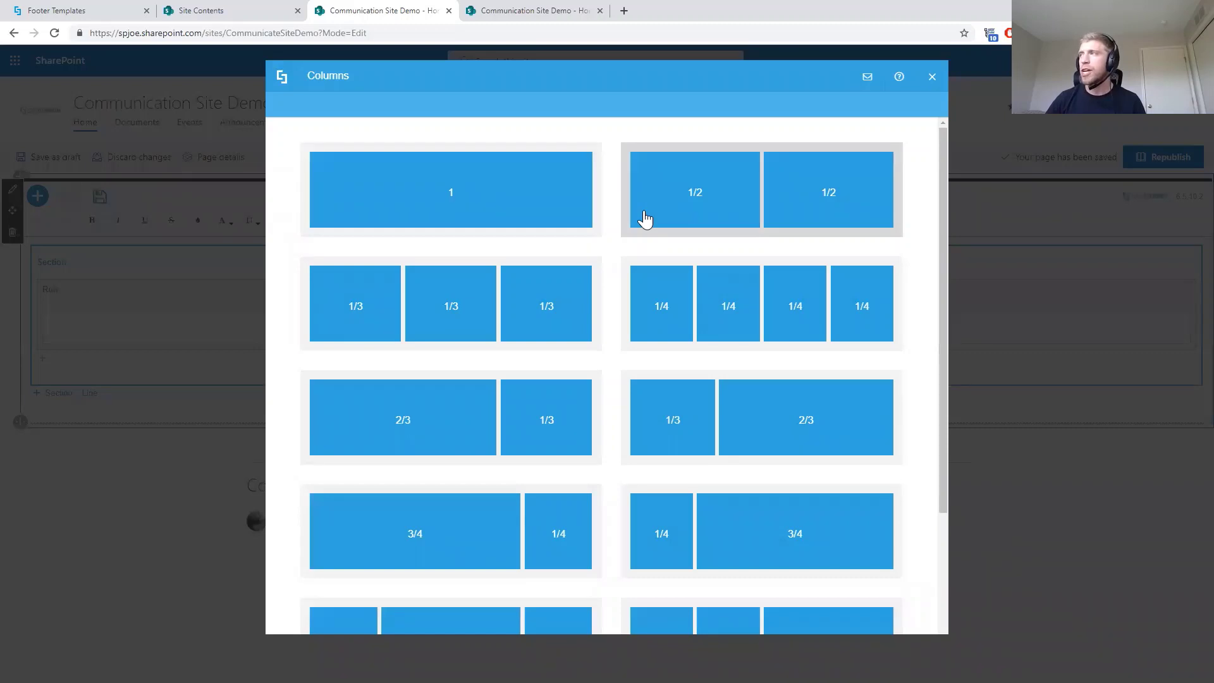
pyautogui.click(645, 219)
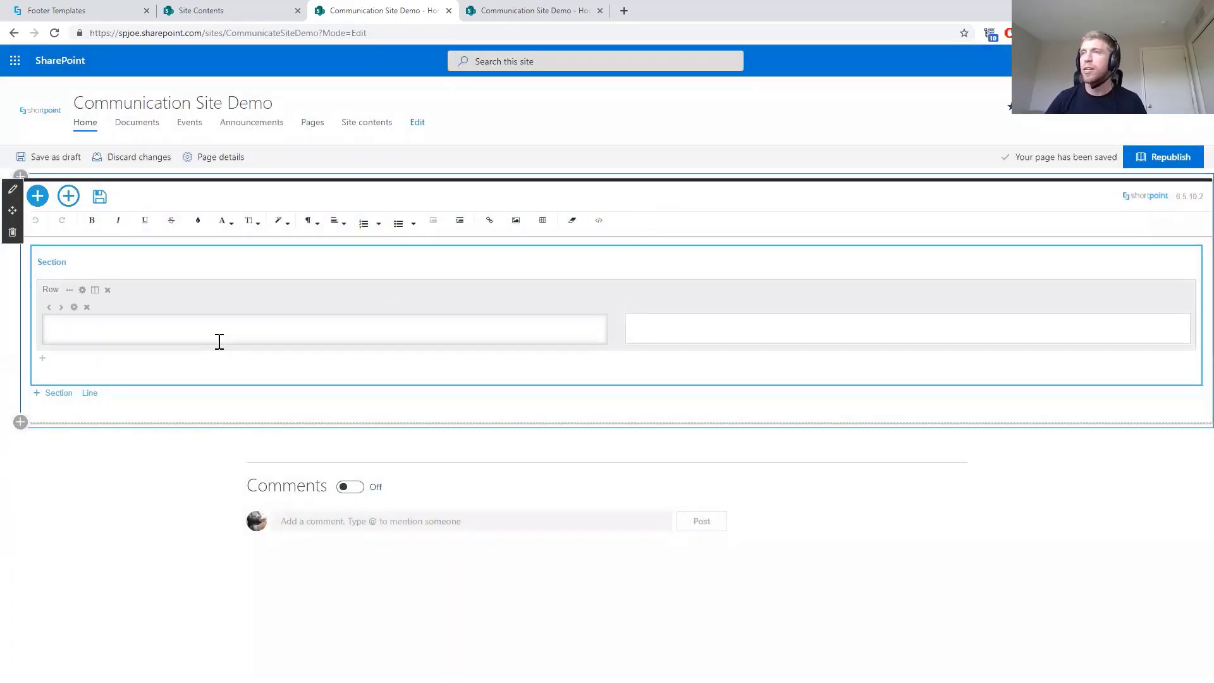
# Try out the width adjustment on both columns of the row and return them to equal widths
pyautogui.click(61, 307)
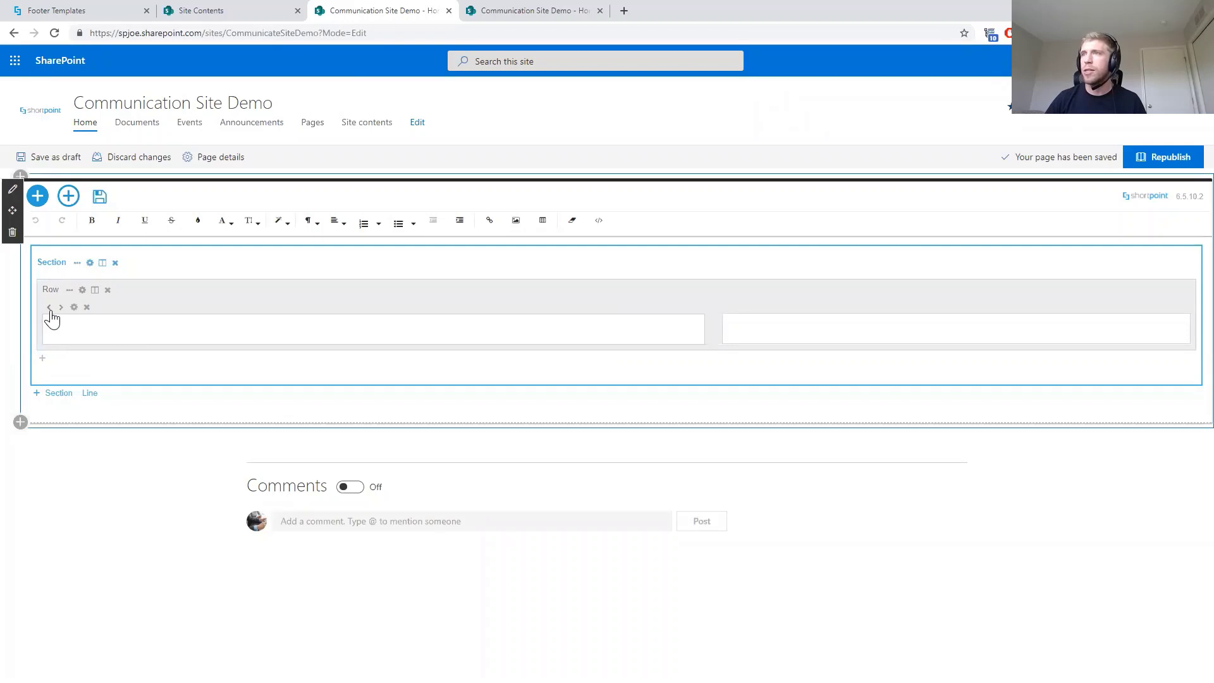
pyautogui.click(49, 308)
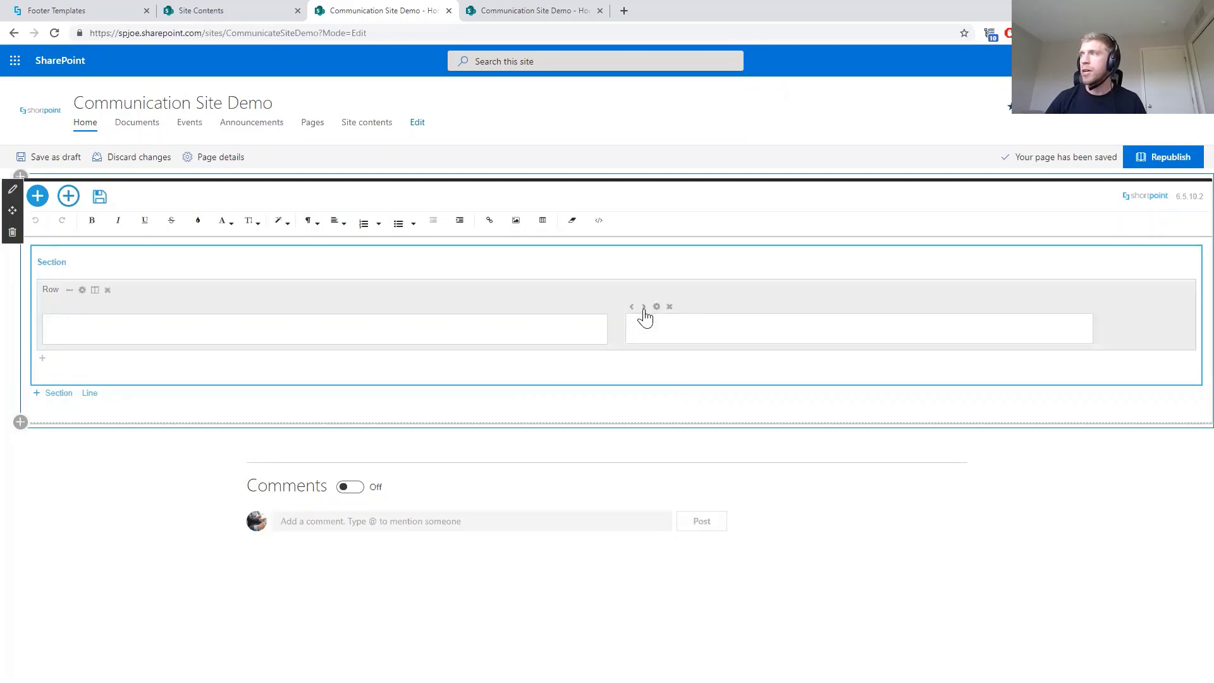
pyautogui.click(644, 308)
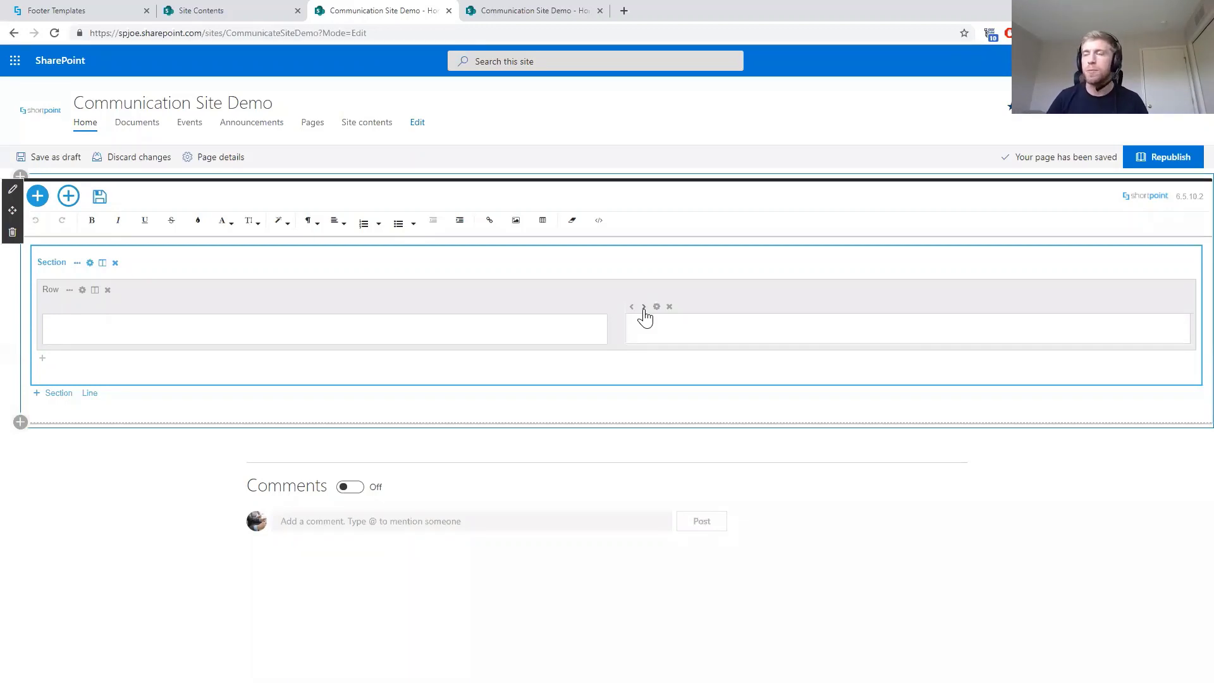
# Open the Page Builder element library for the row's first column and browse its Layout, Media, Lists and full element sets
pyautogui.click(163, 327)
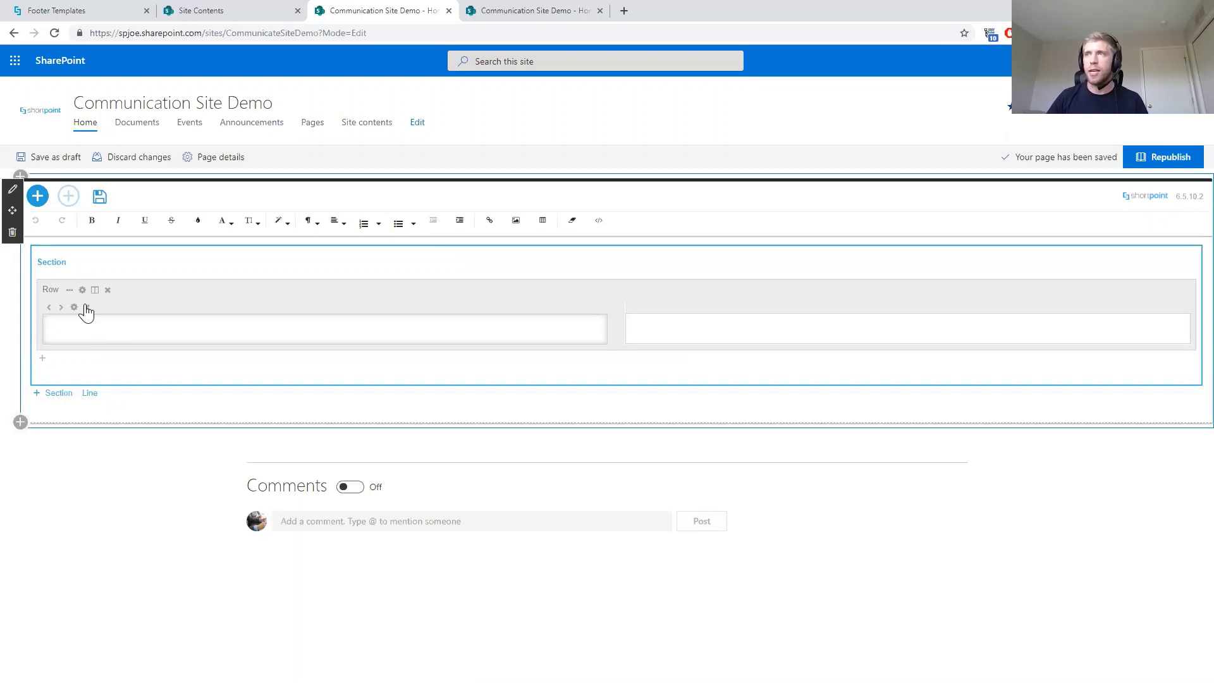
pyautogui.click(38, 197)
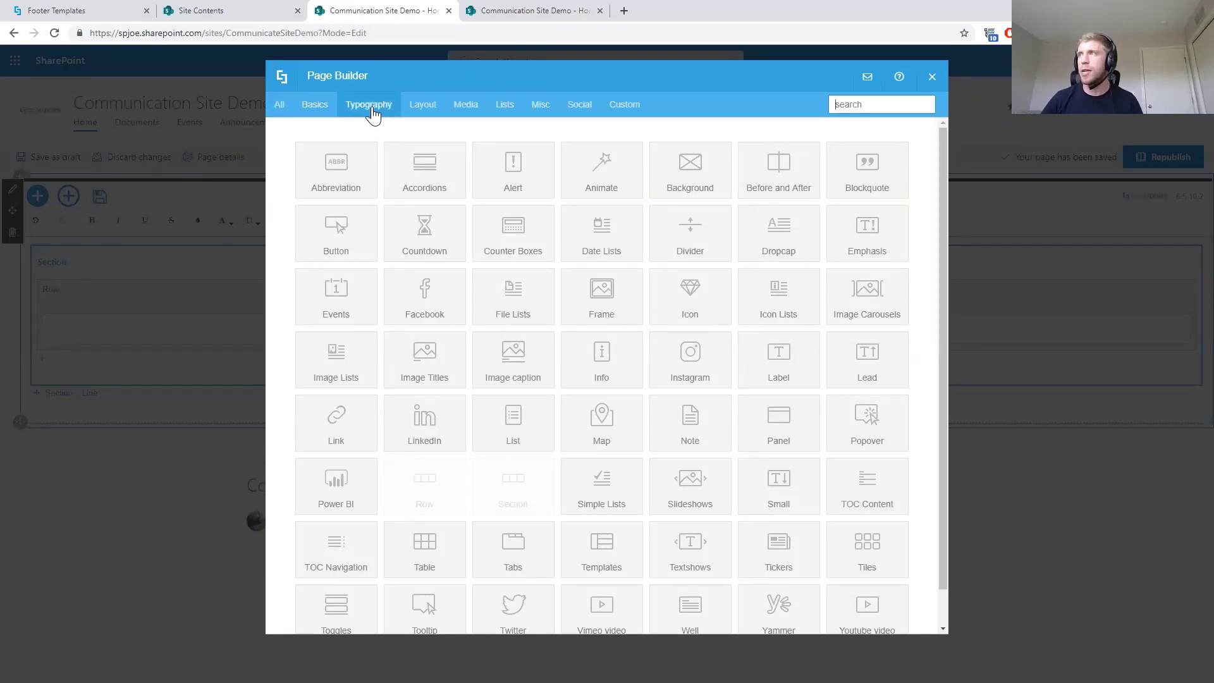
pyautogui.click(416, 111)
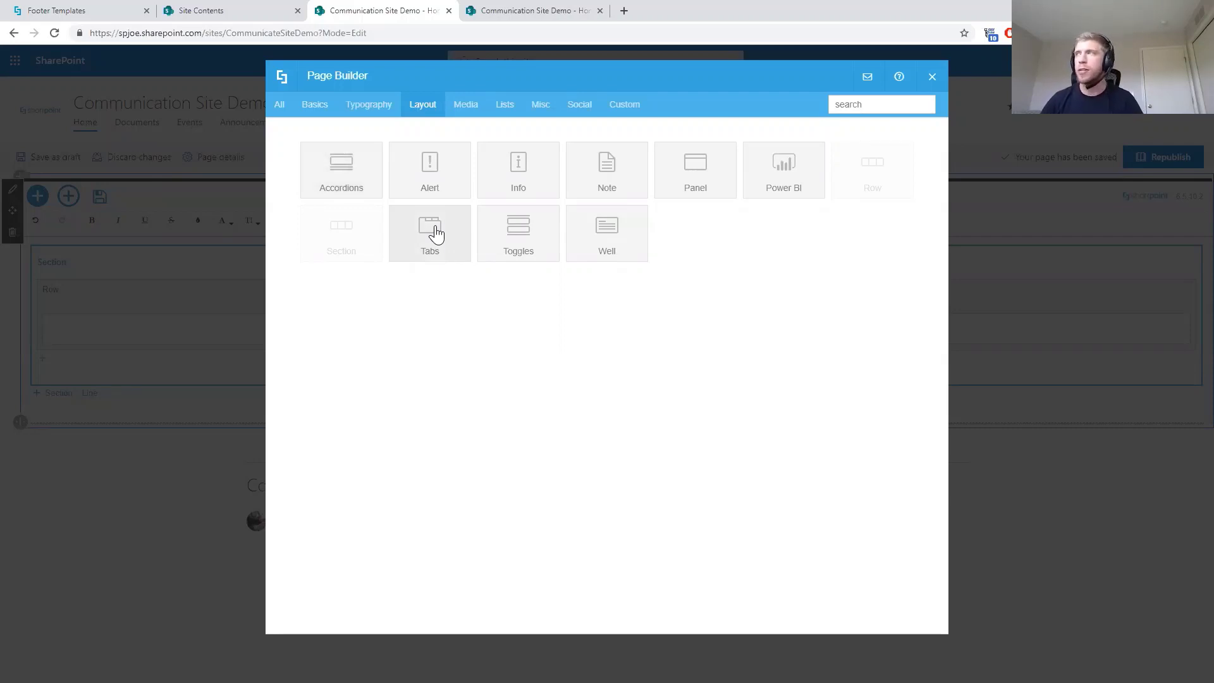
pyautogui.click(477, 108)
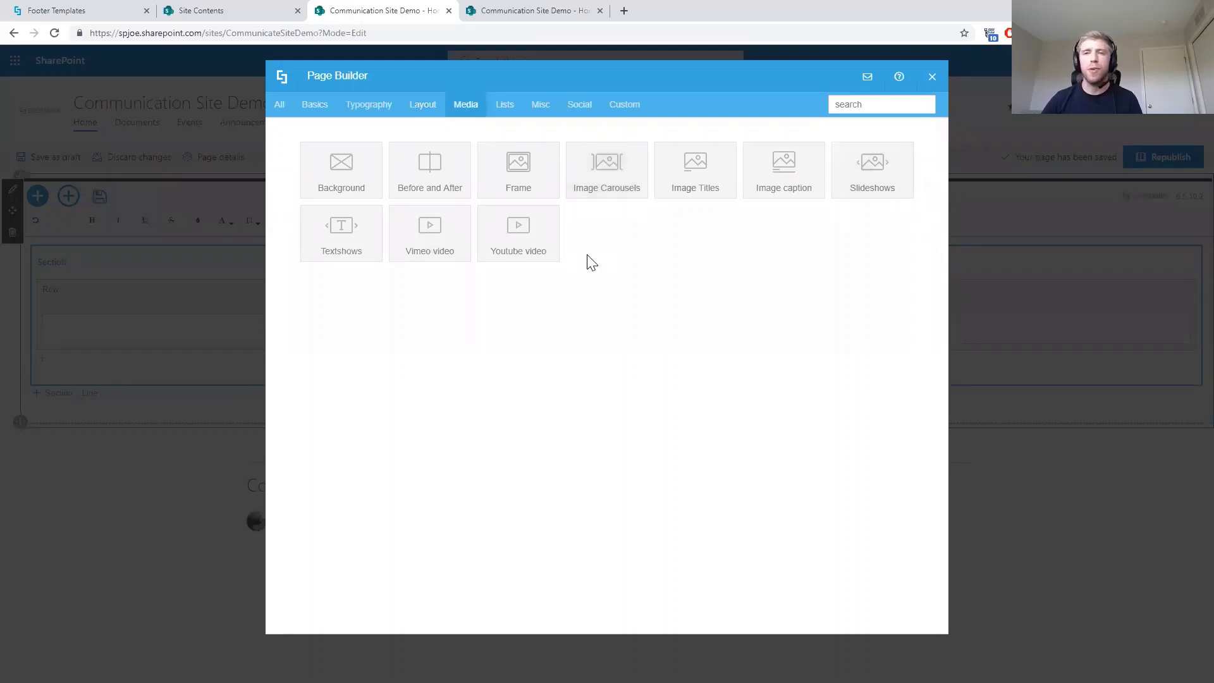
pyautogui.click(505, 106)
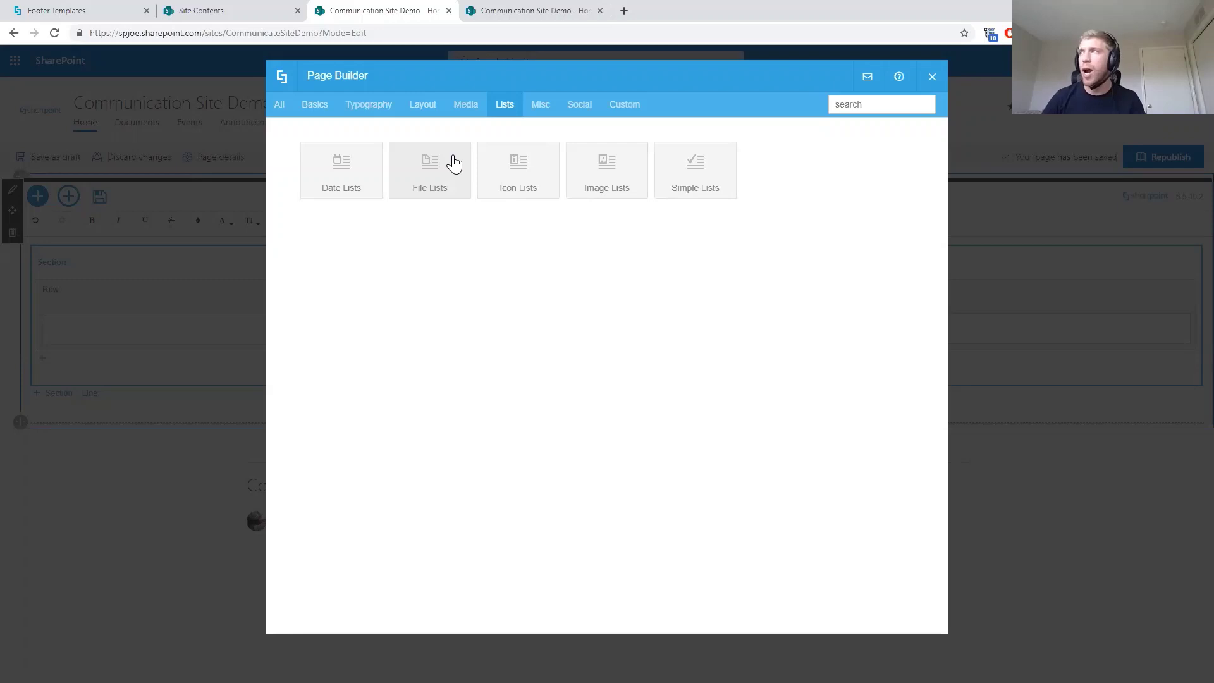
pyautogui.click(271, 112)
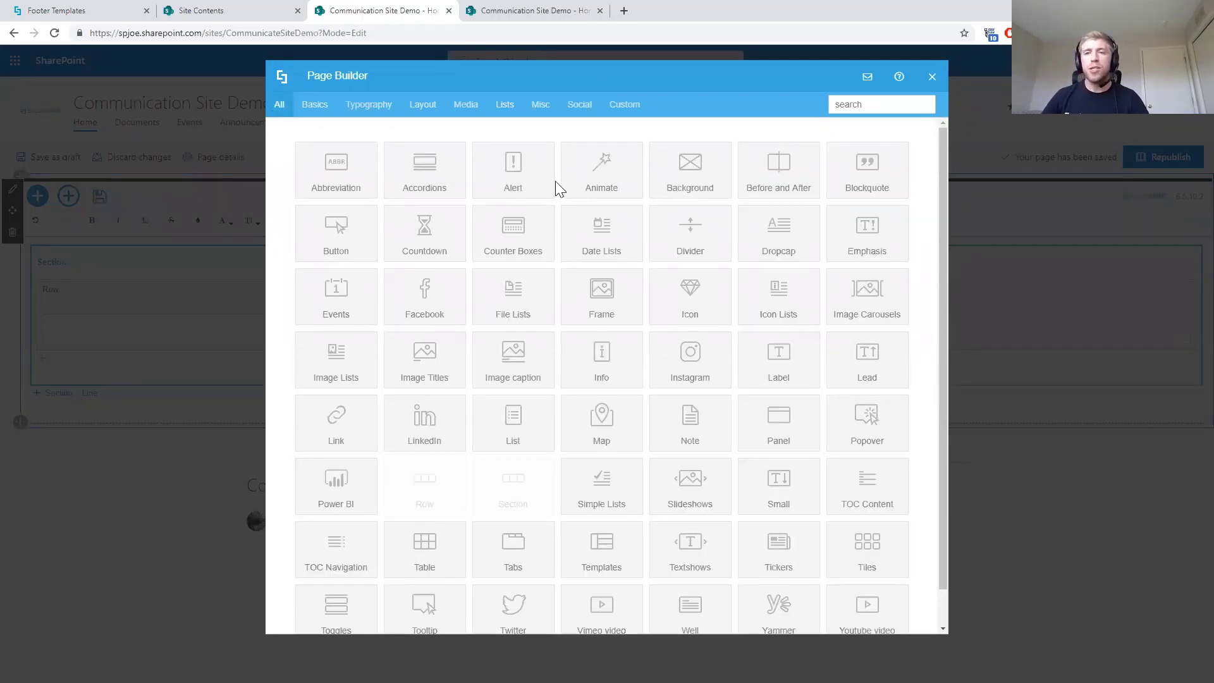
# Search the element library for "tiles", and configure a Tiles element with its size set to medium
pyautogui.click(863, 106)
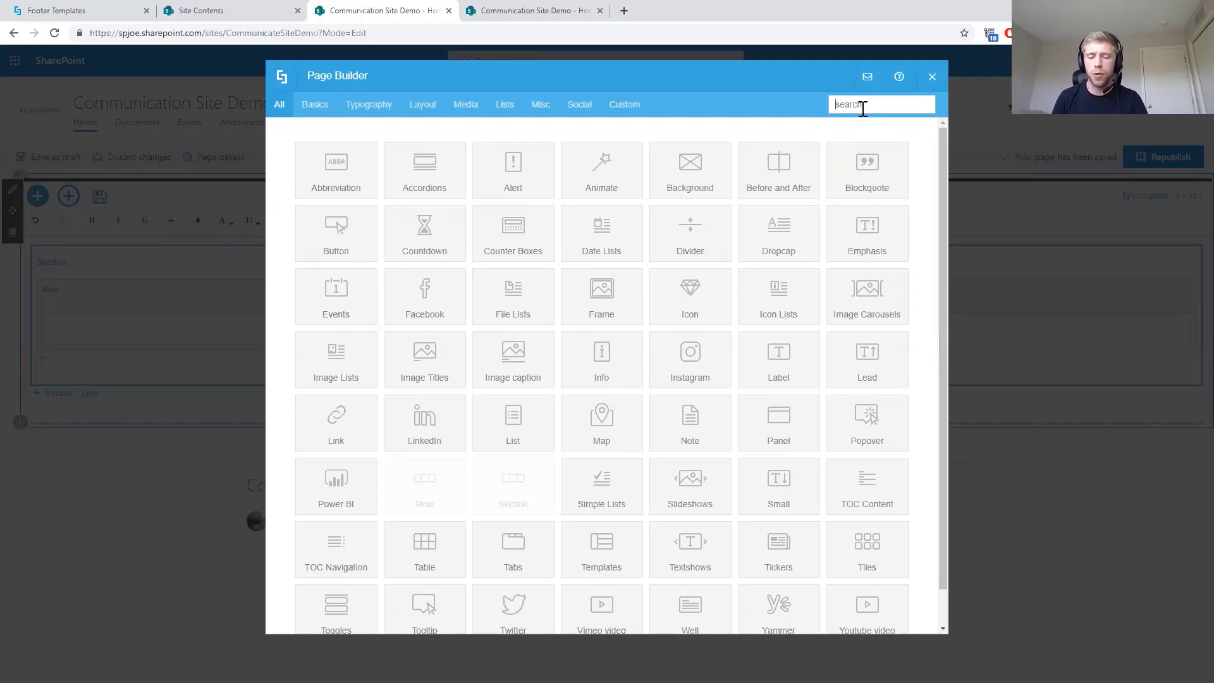
pyautogui.write('tiles')
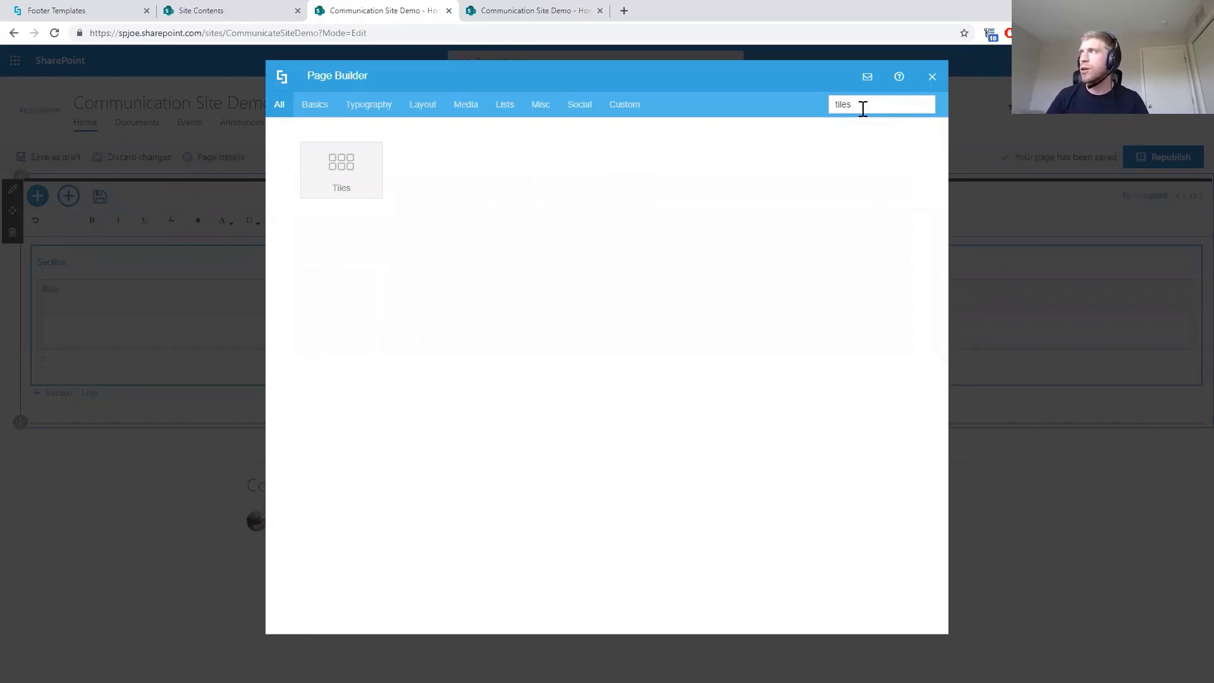
pyautogui.doubleClick(843, 107)
pyautogui.click(843, 105)
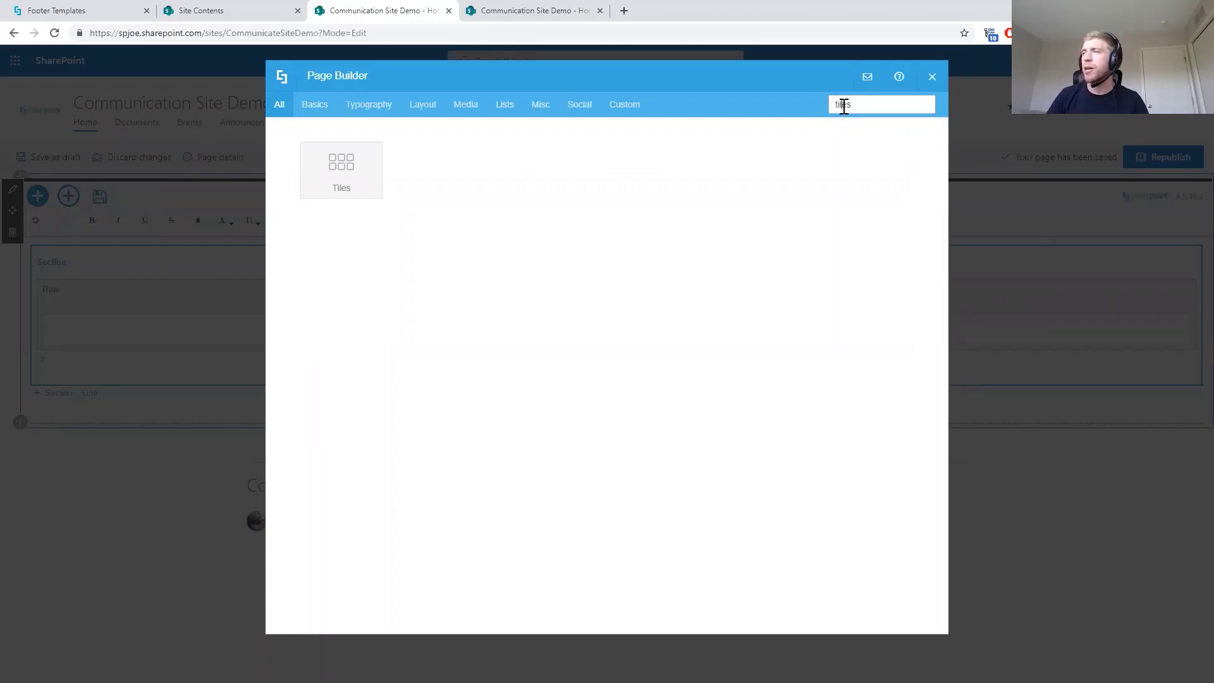
pyautogui.click(354, 176)
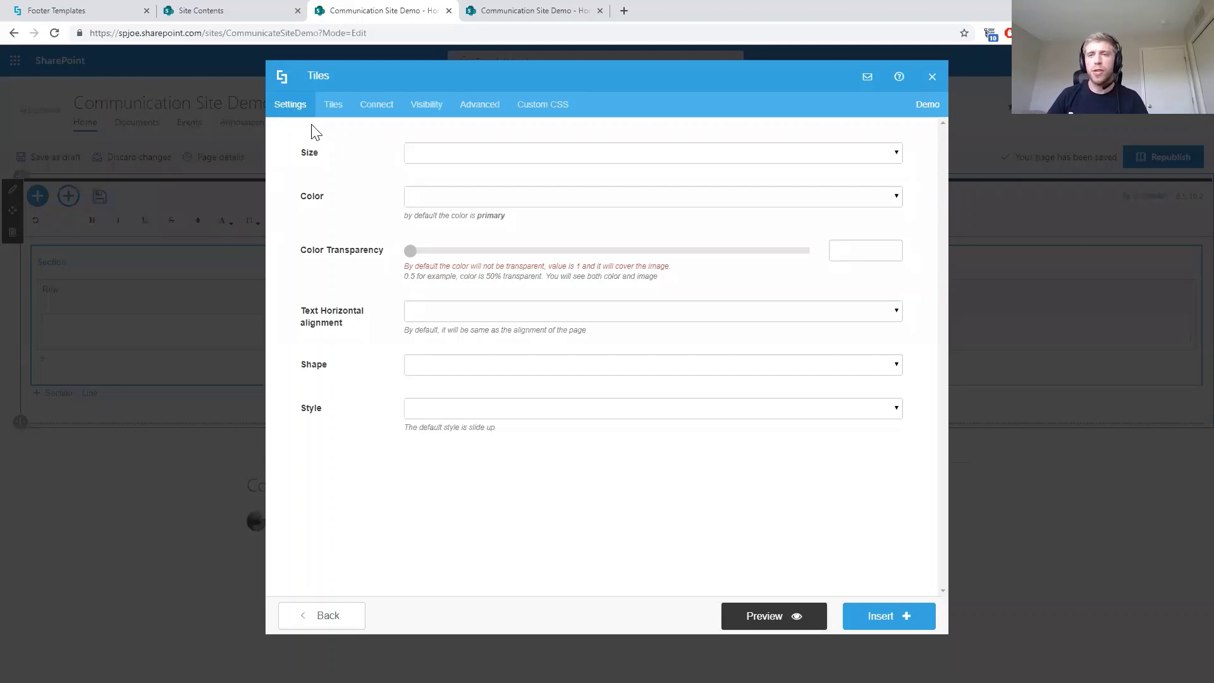
pyautogui.click(460, 166)
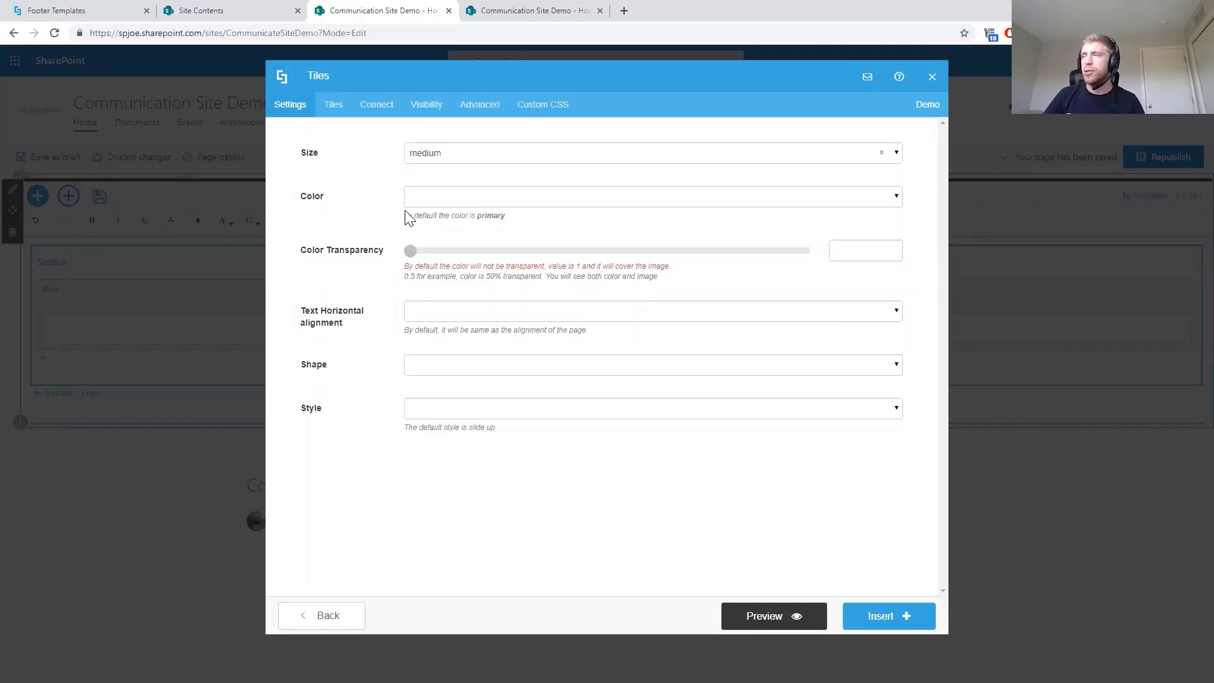
# Try the custom hex color 009bbb for the tiles and clear it without choosing a color
pyautogui.click(452, 202)
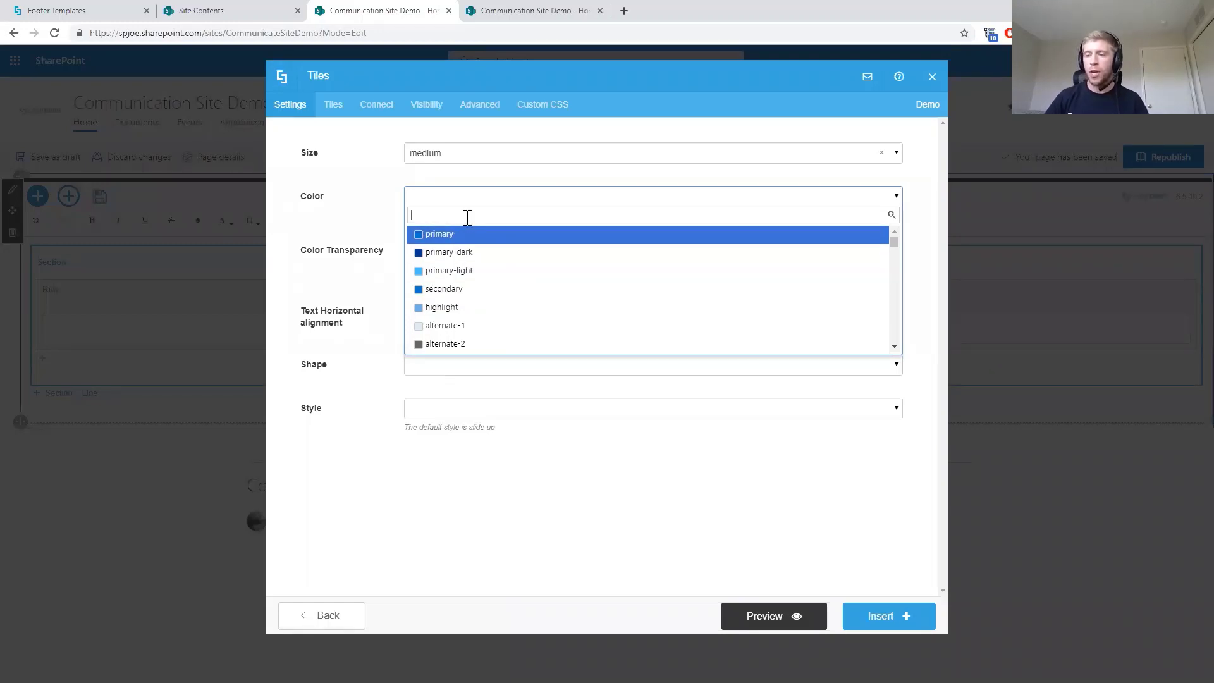
pyautogui.write('009bbb')
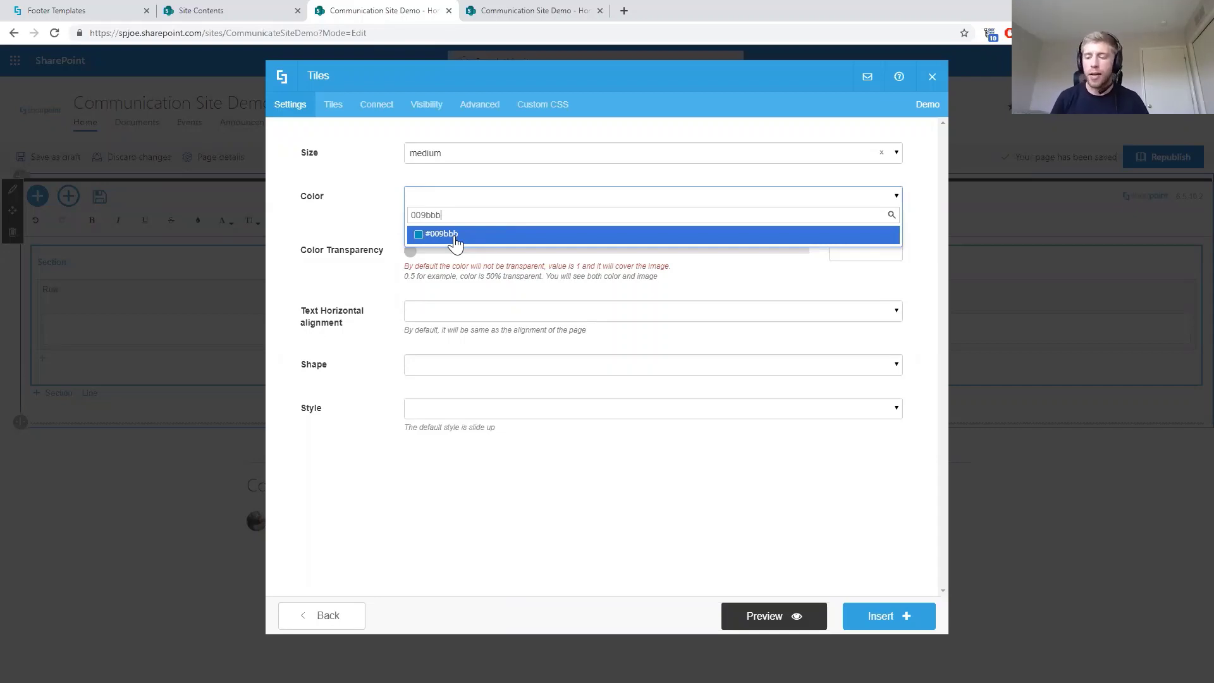
pyautogui.press('BackSpace')
pyautogui.press('BackSpace')
pyautogui.press('BackSpace')
pyautogui.press('BackSpace')
pyautogui.press('BackSpace')
pyautogui.press('BackSpace')
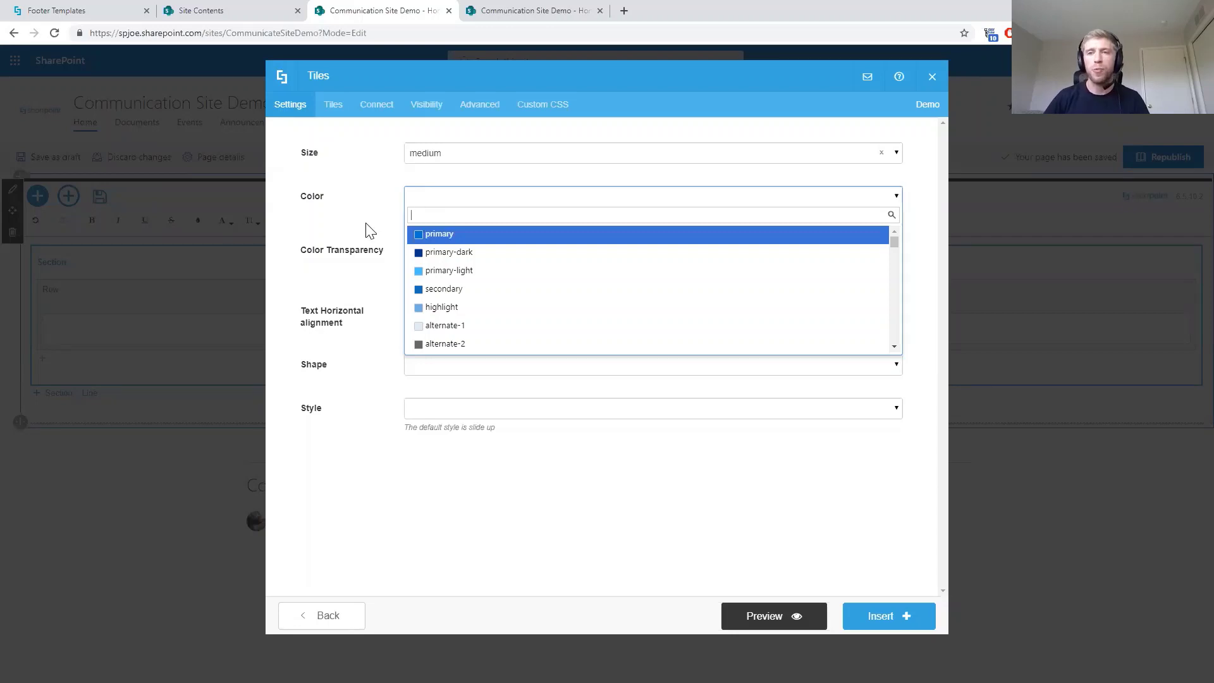
pyautogui.click(337, 243)
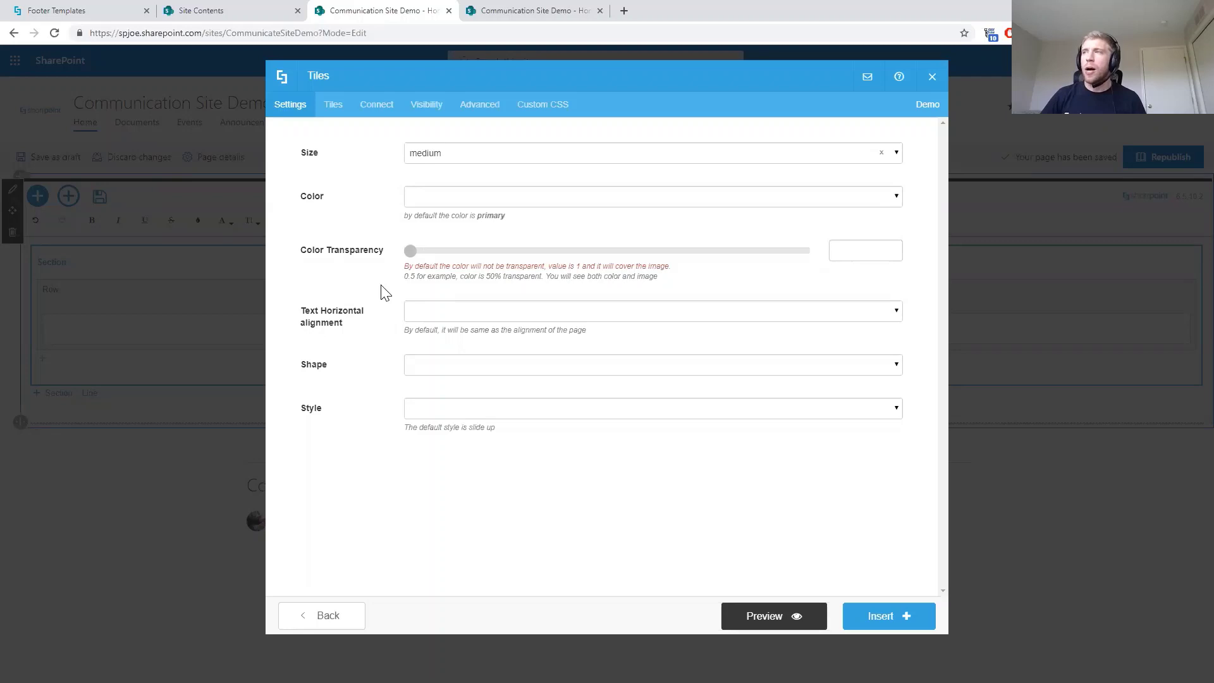
# Review the available text horizontal alignment, shape and style options for the tiles without choosing any
pyautogui.click(429, 320)
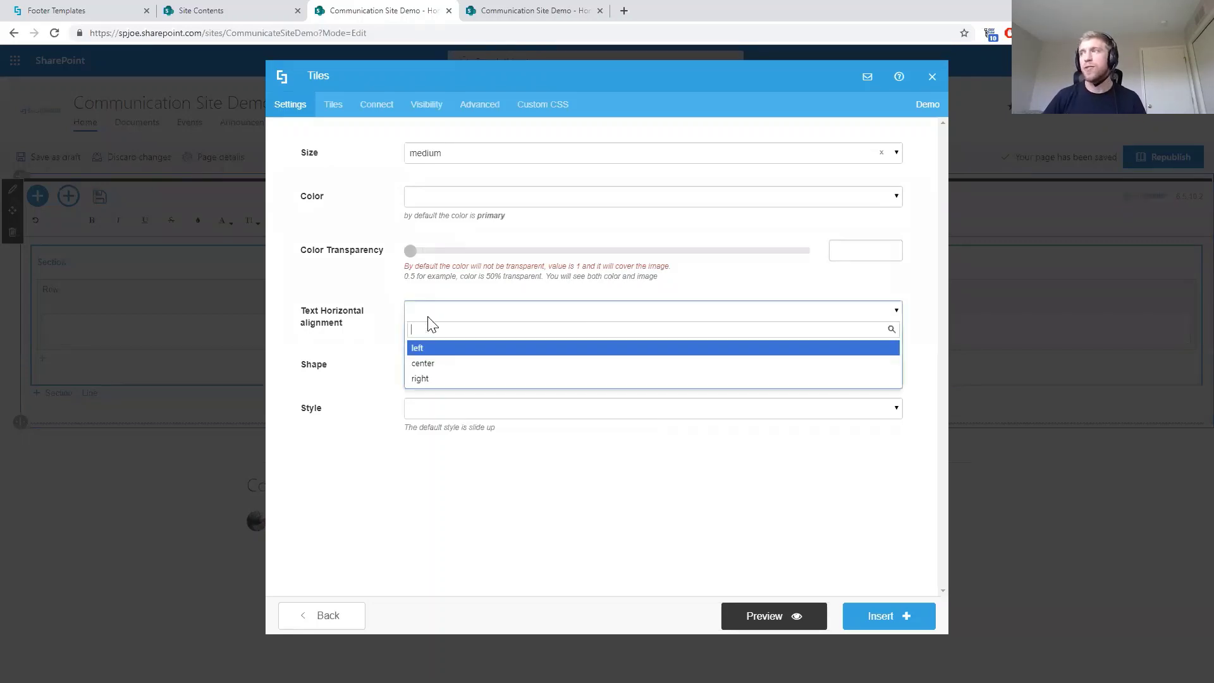
pyautogui.click(388, 326)
pyautogui.click(435, 371)
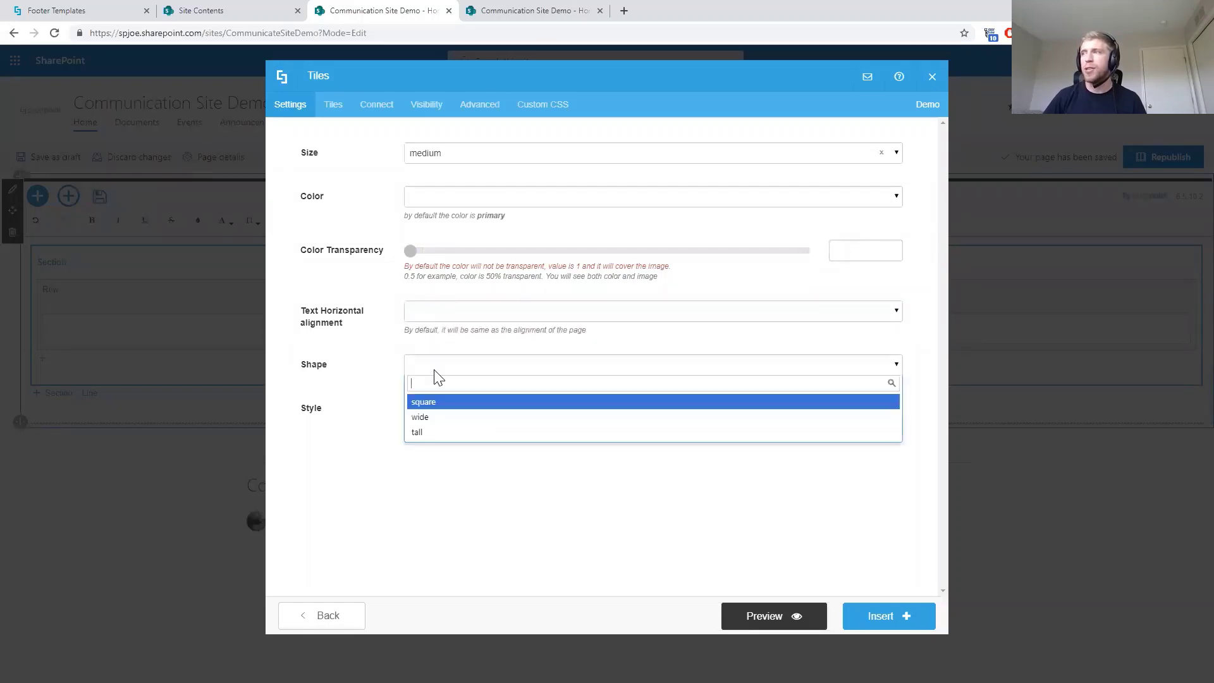
pyautogui.click(374, 379)
pyautogui.click(441, 409)
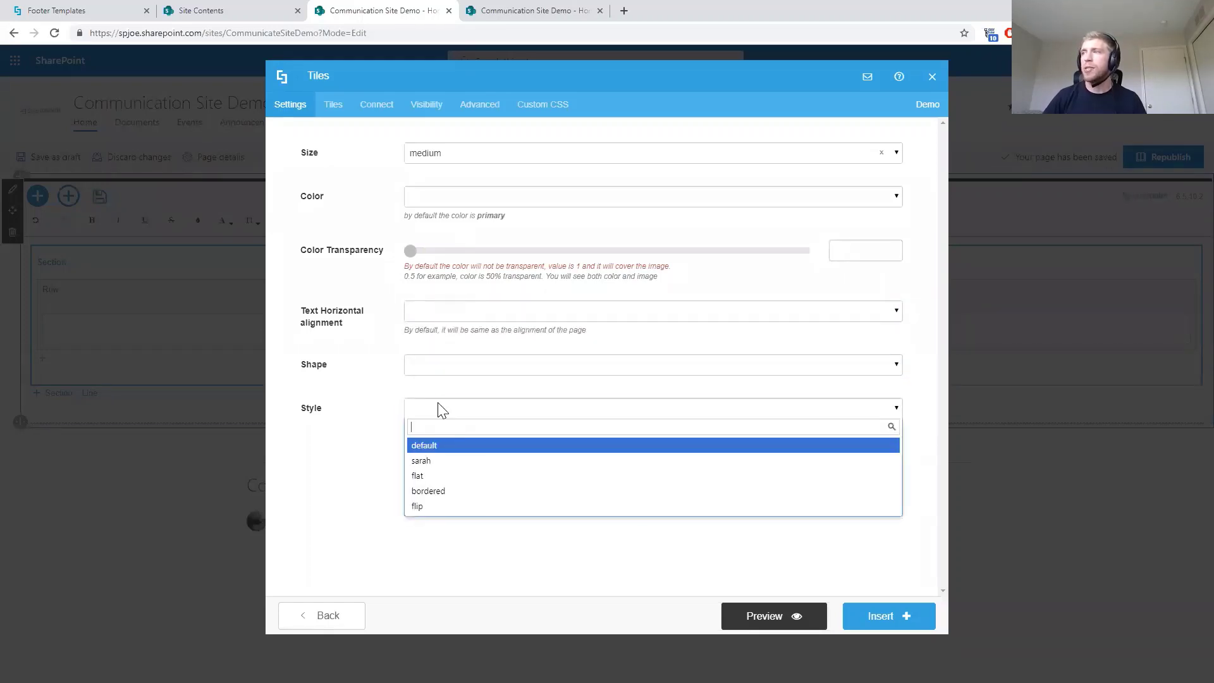
pyautogui.click(370, 398)
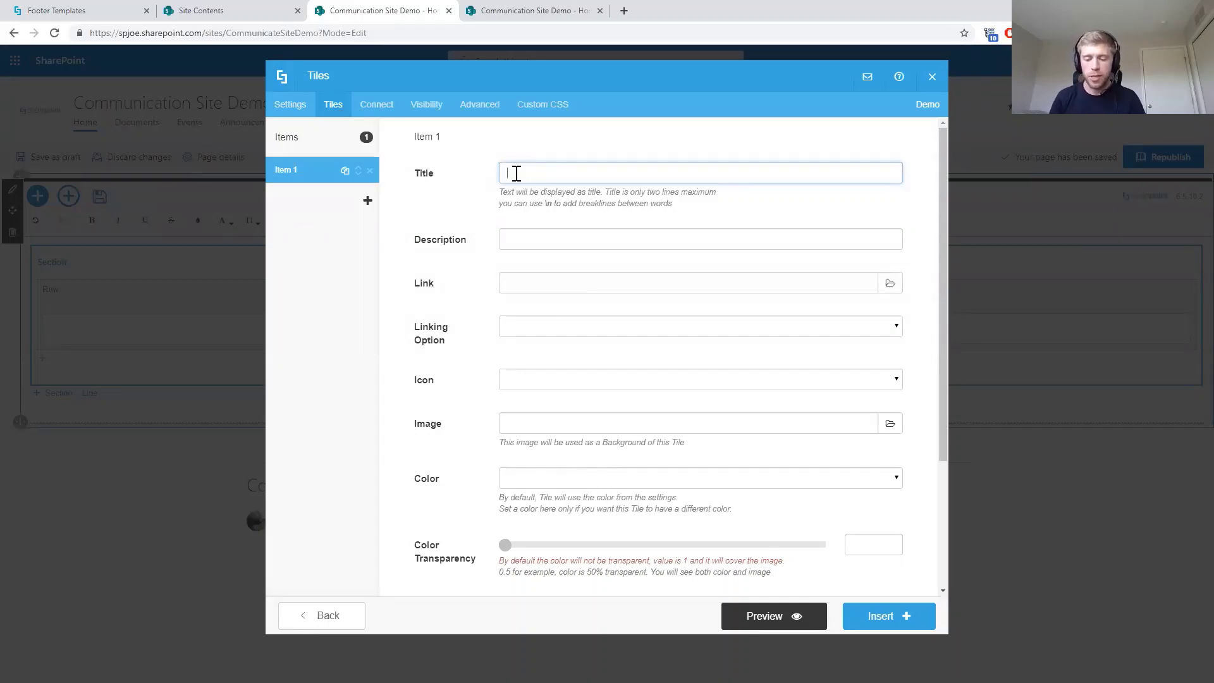
# Fill in the first tile with title IT, description "IT Team Site", linking option new-window and the desktop icon
pyautogui.write('IT')
pyautogui.click(550, 236)
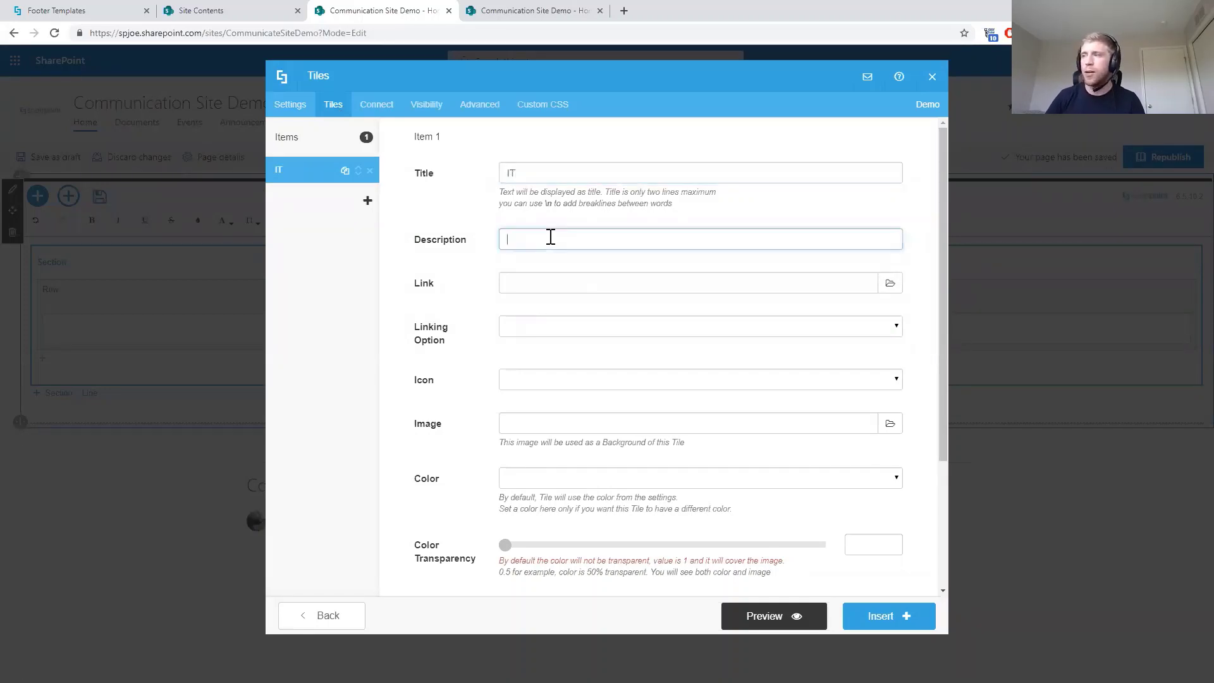
pyautogui.write('IT Team Site')
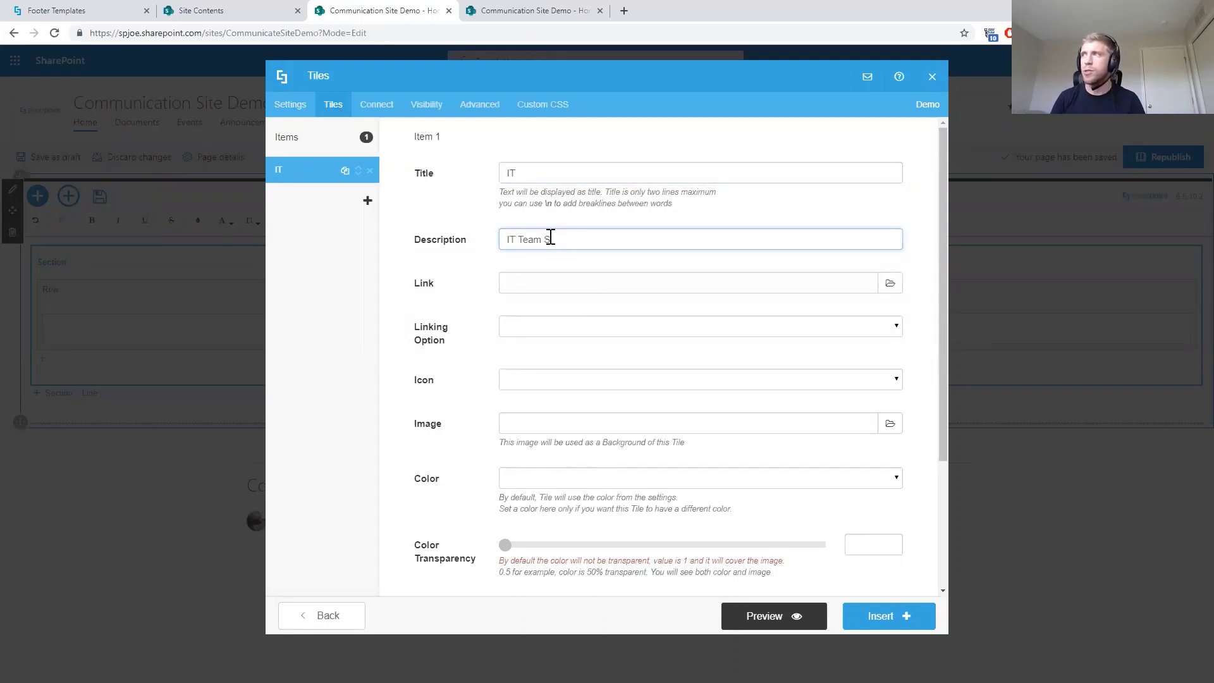
pyautogui.click(575, 284)
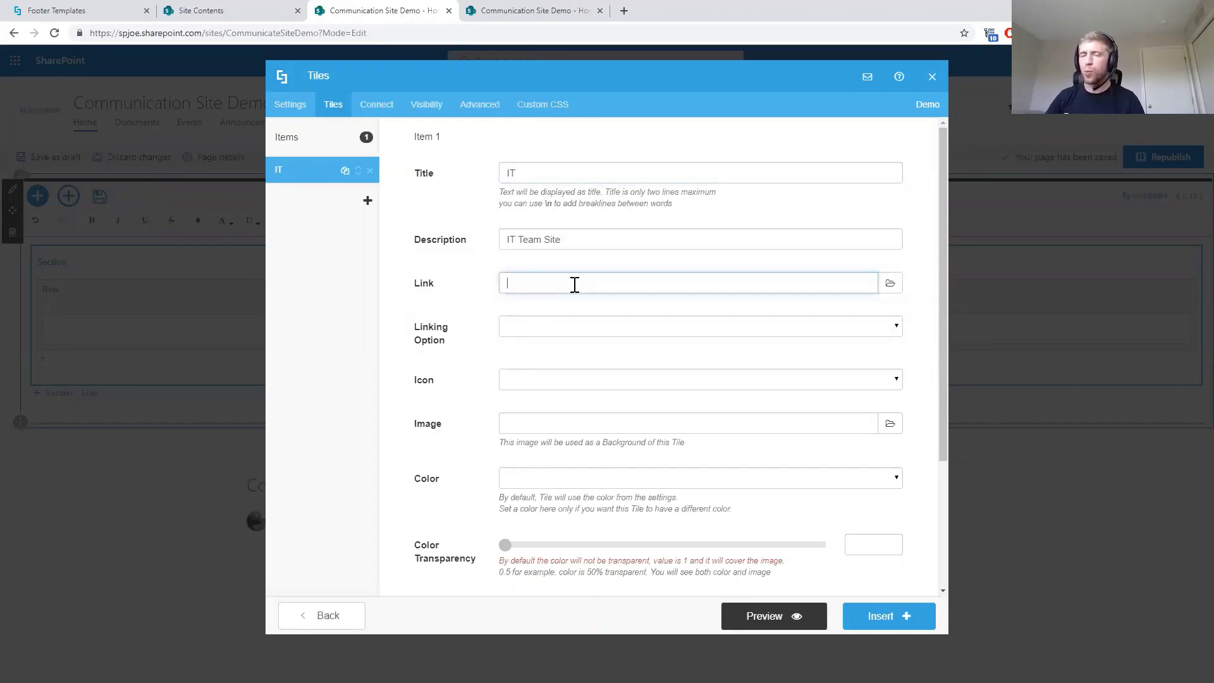
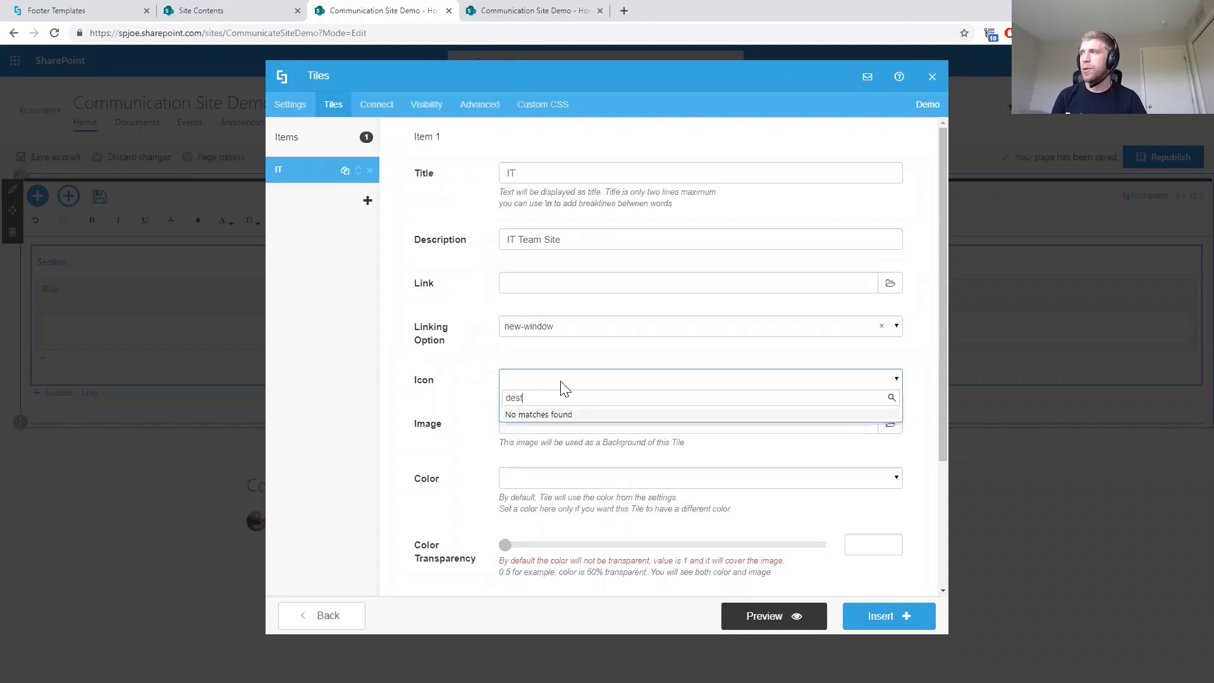
pyautogui.press('BackSpace')
pyautogui.write('k')
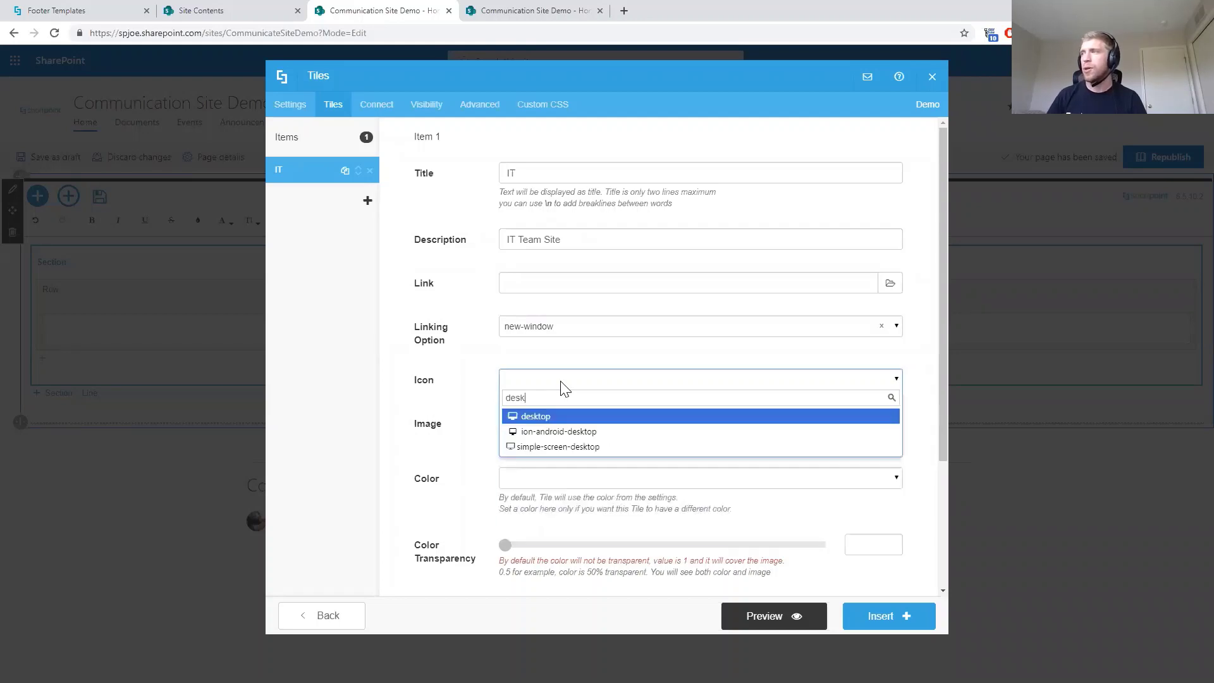
pyautogui.click(552, 422)
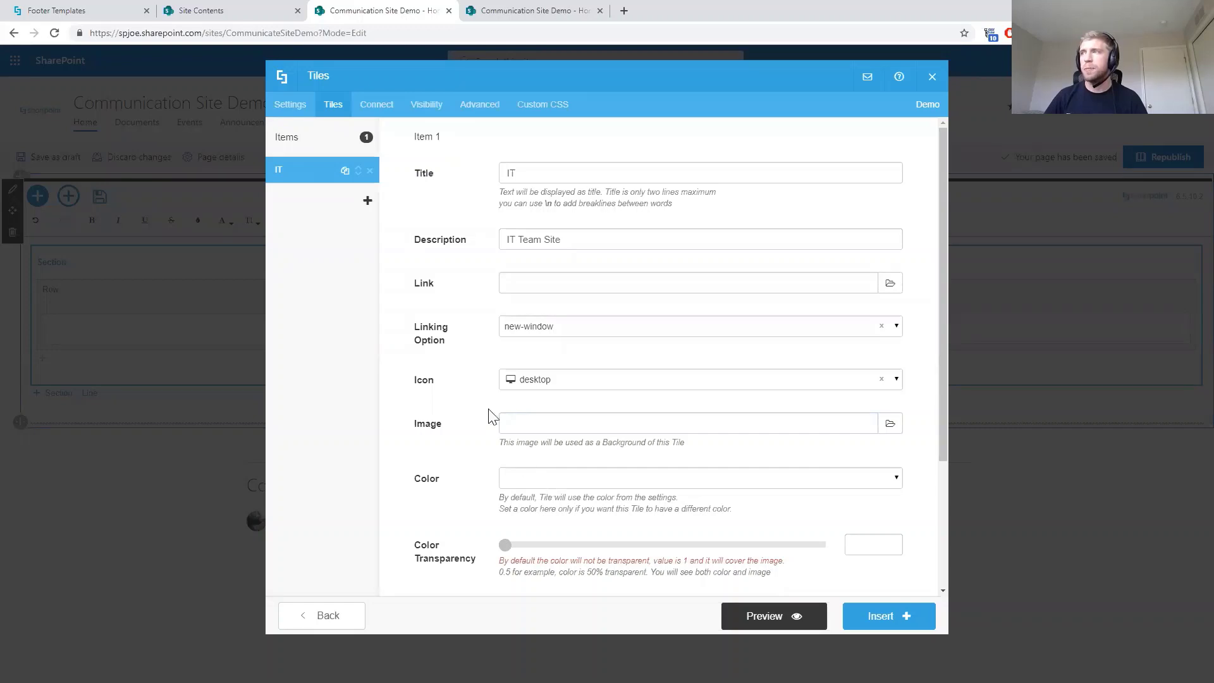
# Add a second tile titled HR with the simple-users icon, and preview both tiles before returning to the settings
pyautogui.click(367, 202)
pyautogui.click(605, 171)
pyautogui.write('H')
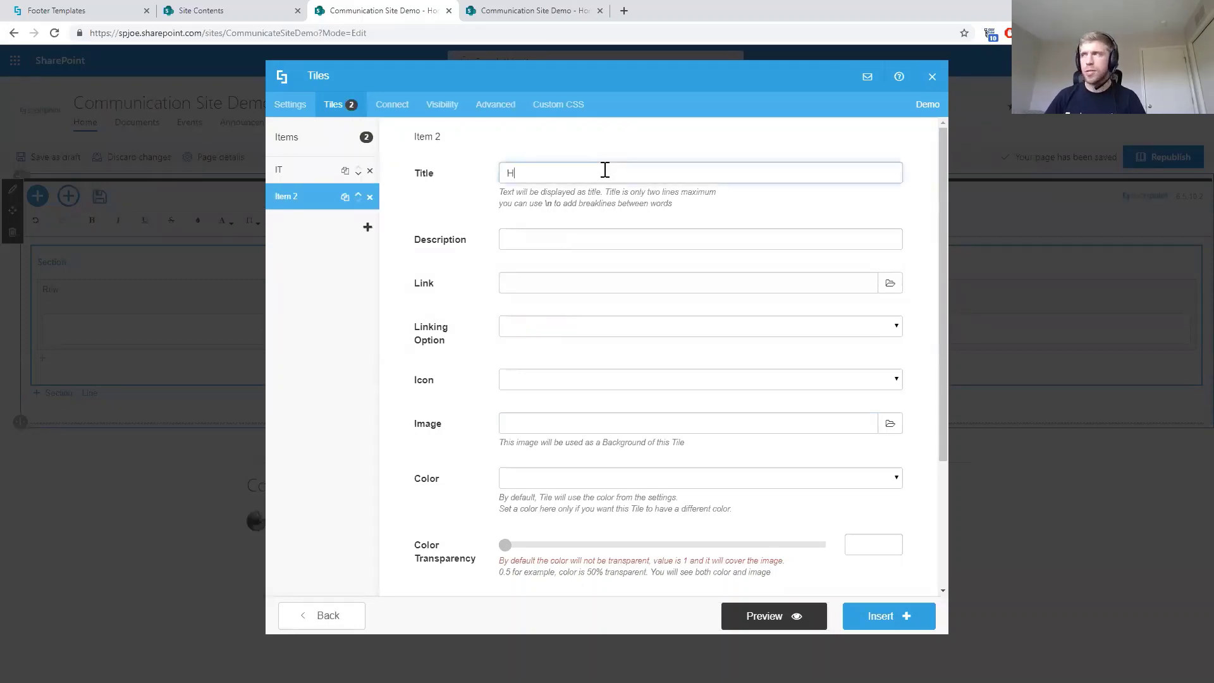
pyautogui.write('R')
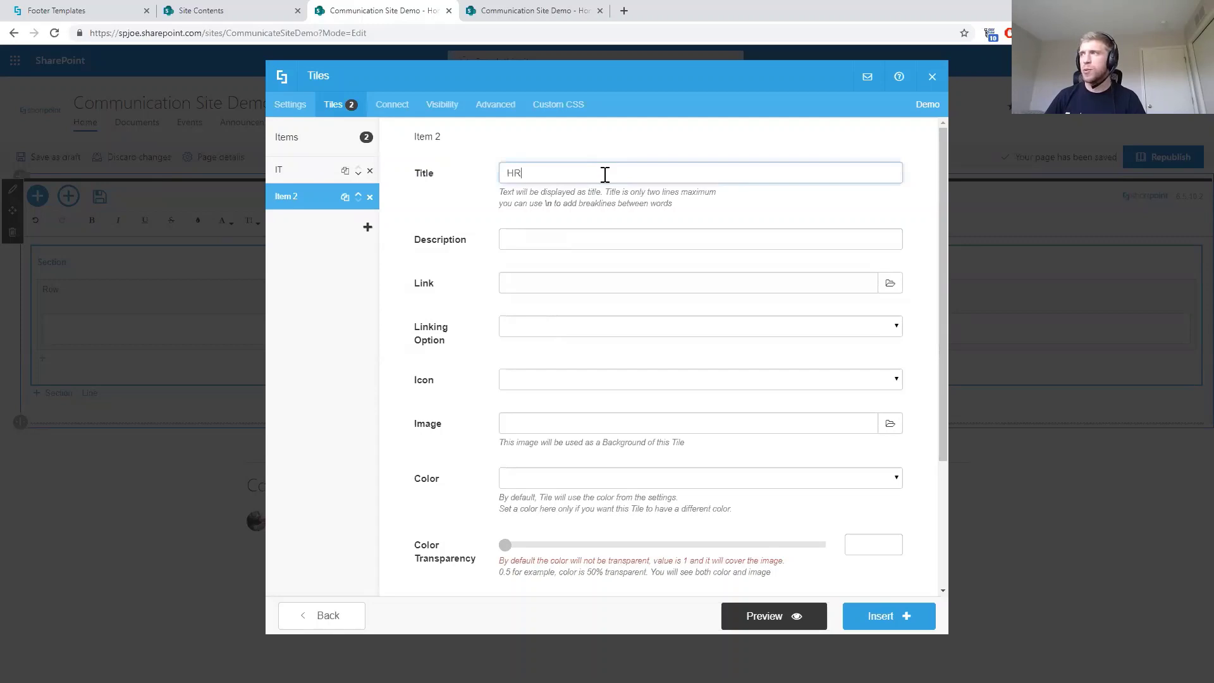
pyautogui.click(540, 384)
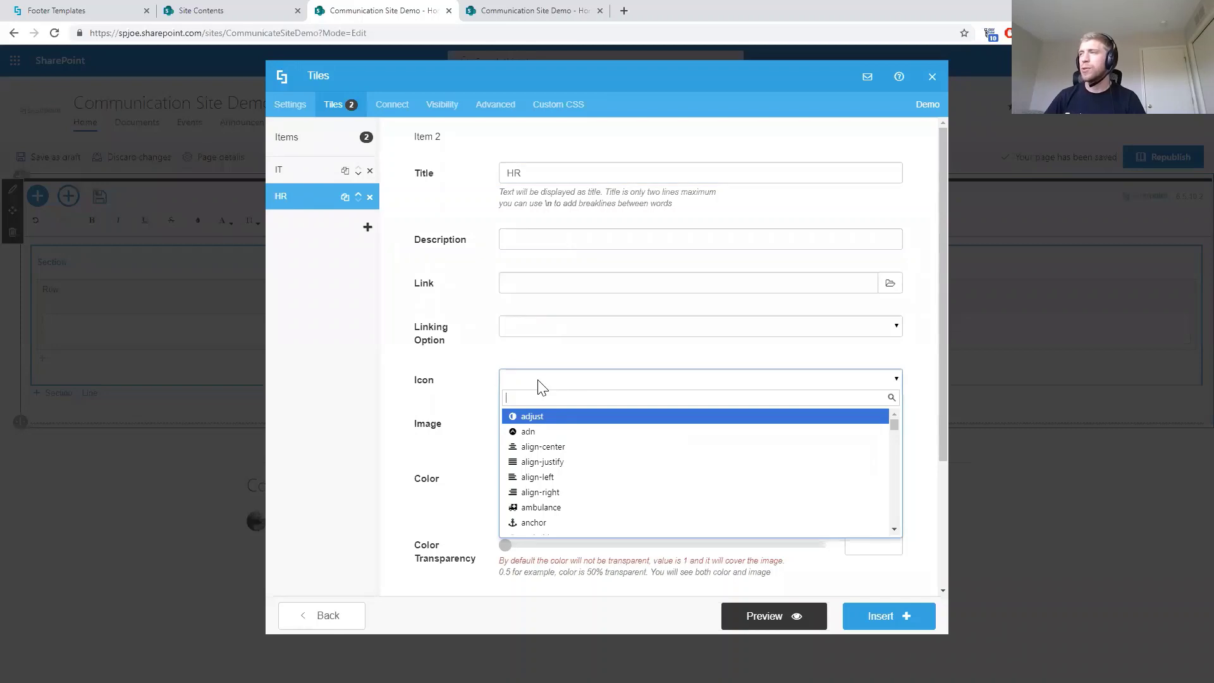
pyautogui.write('users')
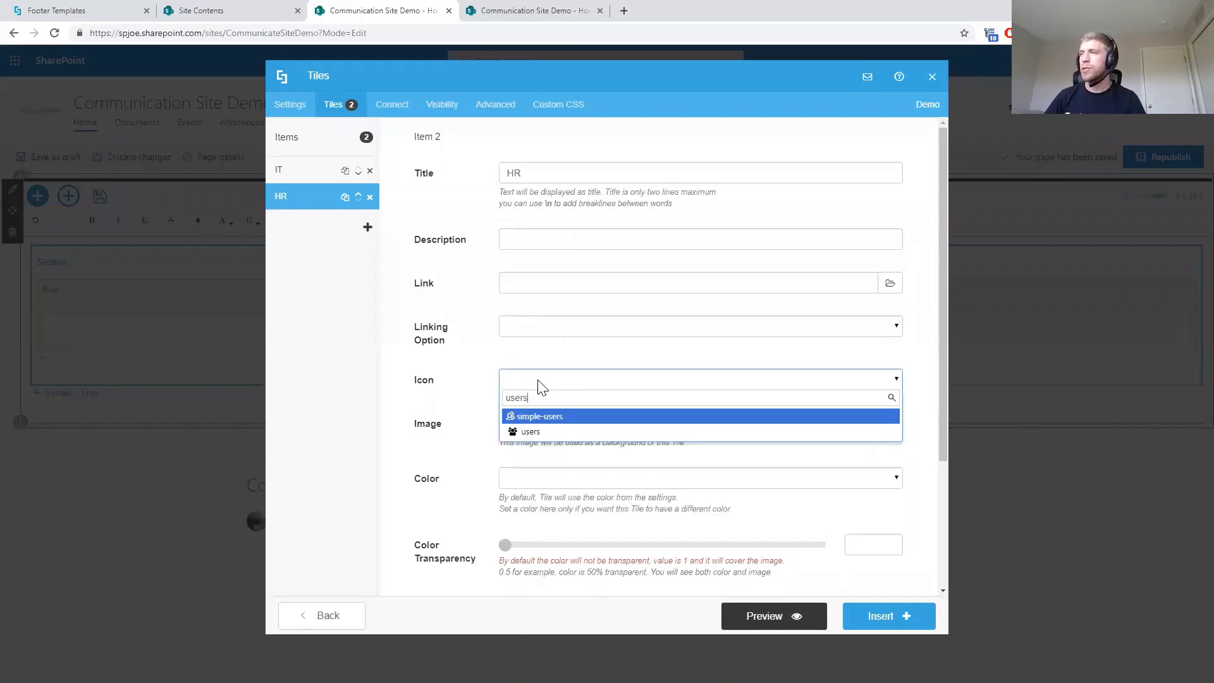
pyautogui.click(541, 419)
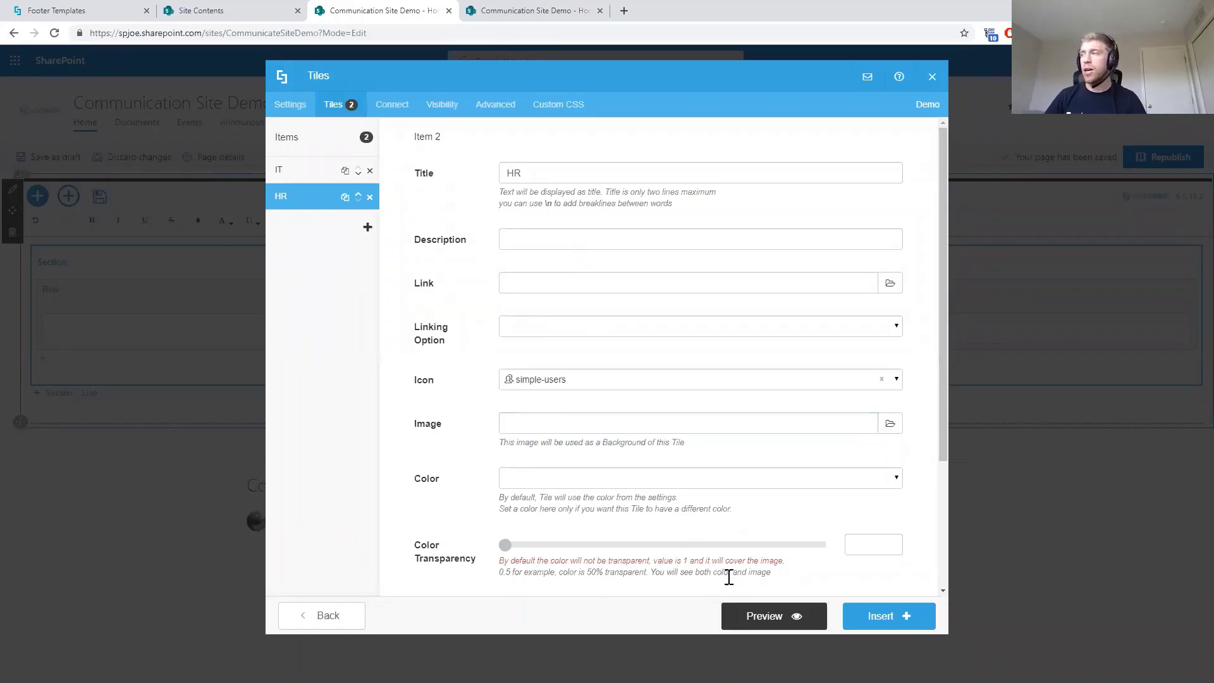
pyautogui.click(749, 620)
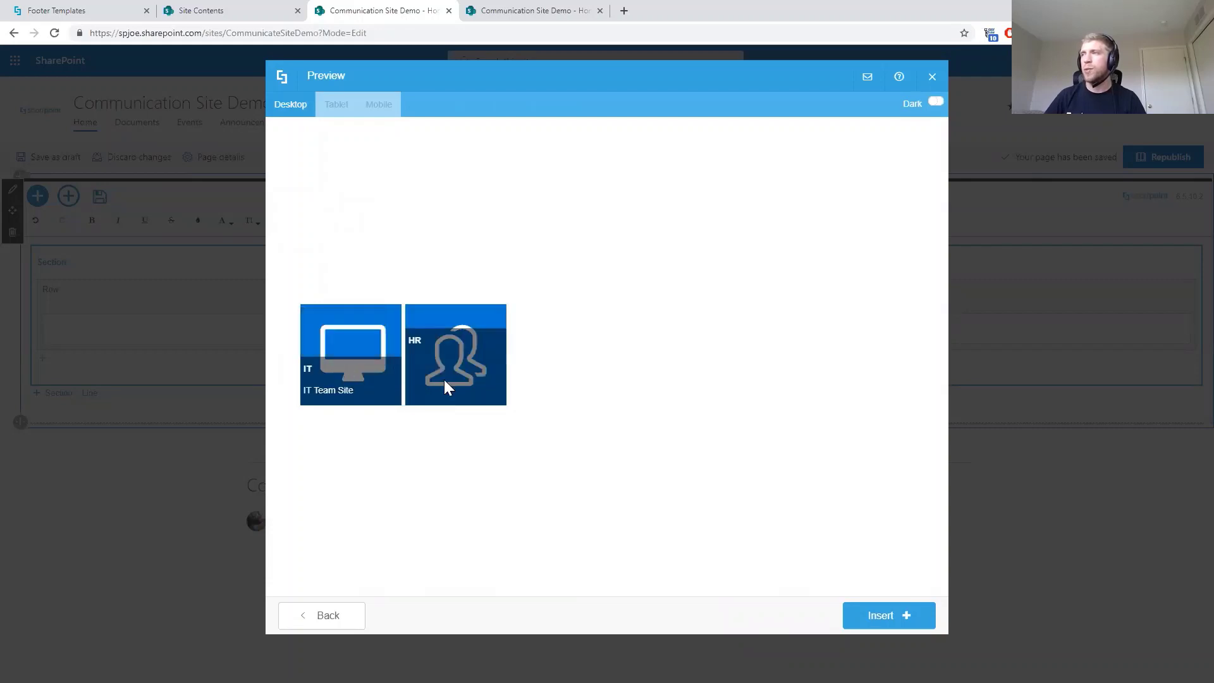
pyautogui.click(335, 623)
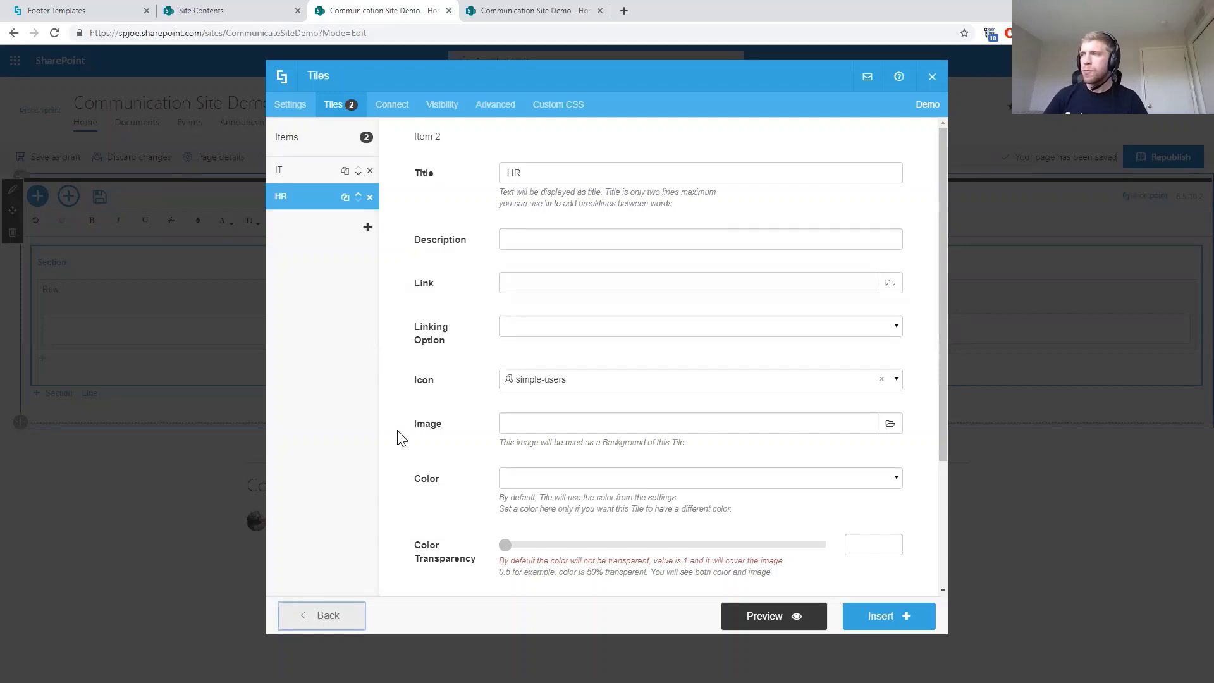
# Review the data connection types available for the Tiles element and compare them with the manually entered tile items
pyautogui.click(384, 113)
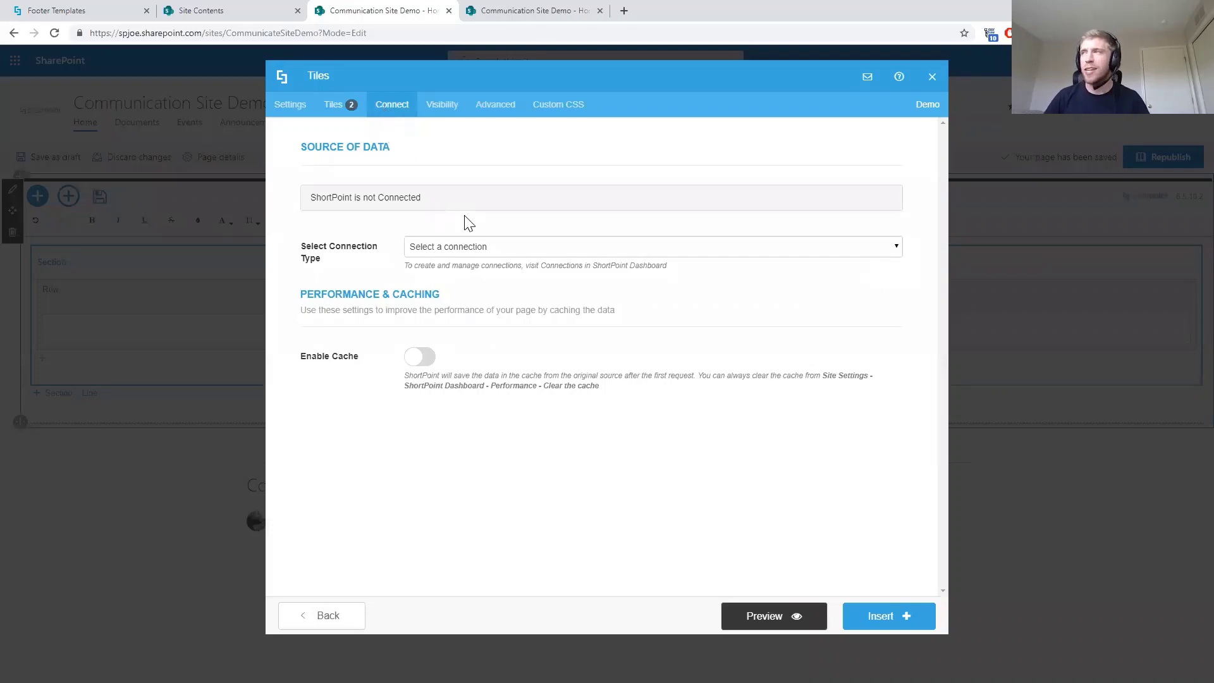
pyautogui.click(469, 249)
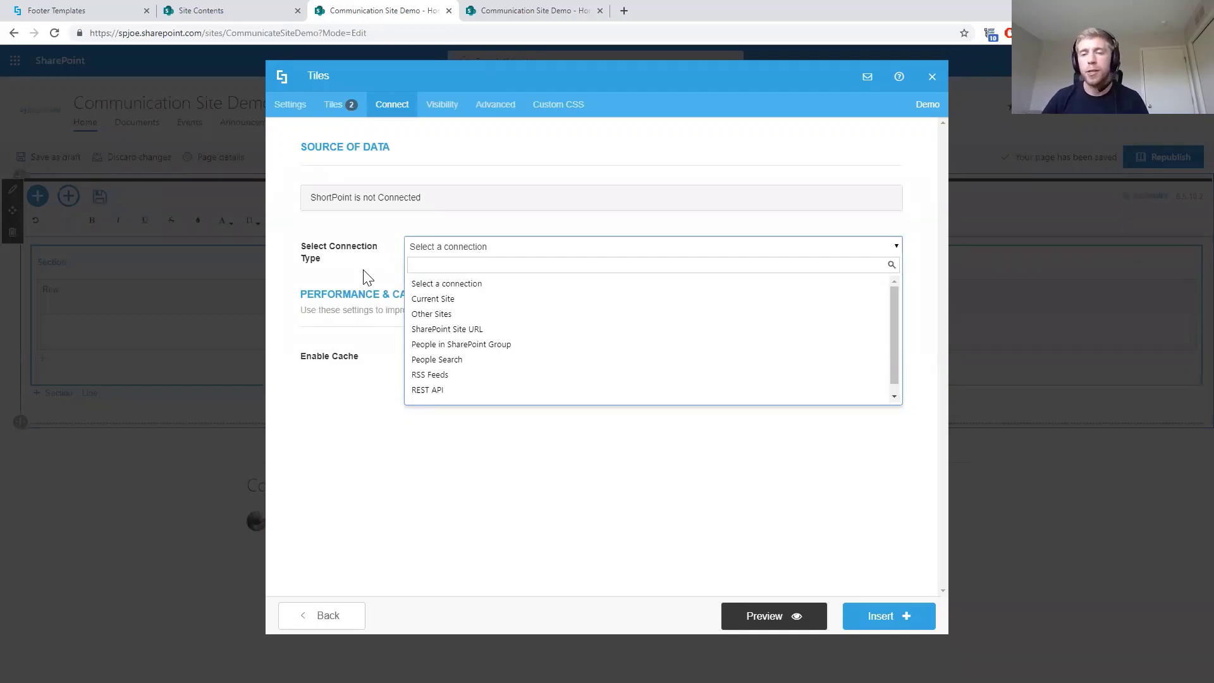
pyautogui.click(348, 108)
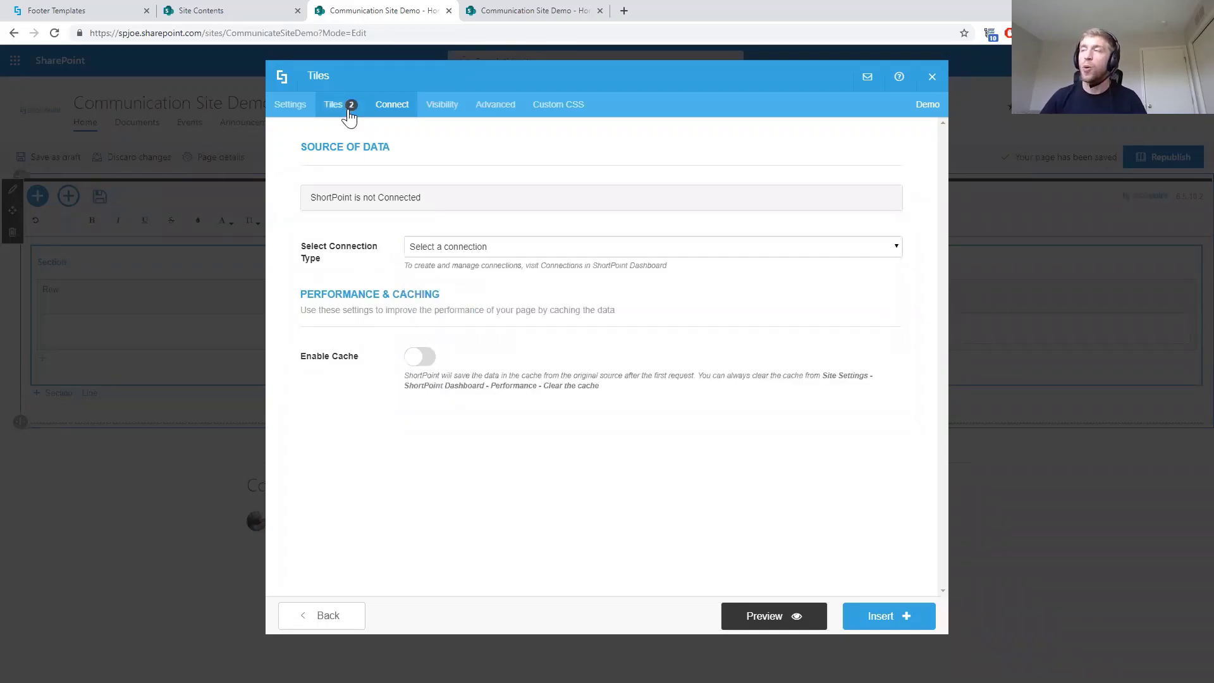
pyautogui.click(348, 109)
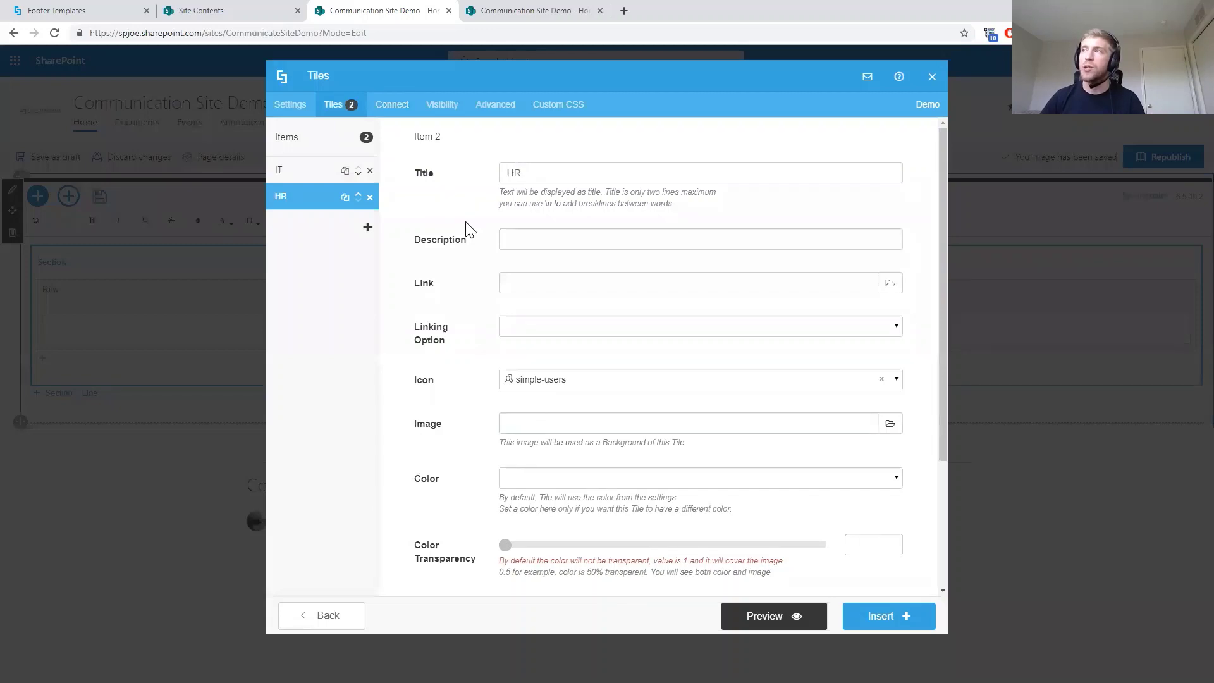
pyautogui.click(402, 104)
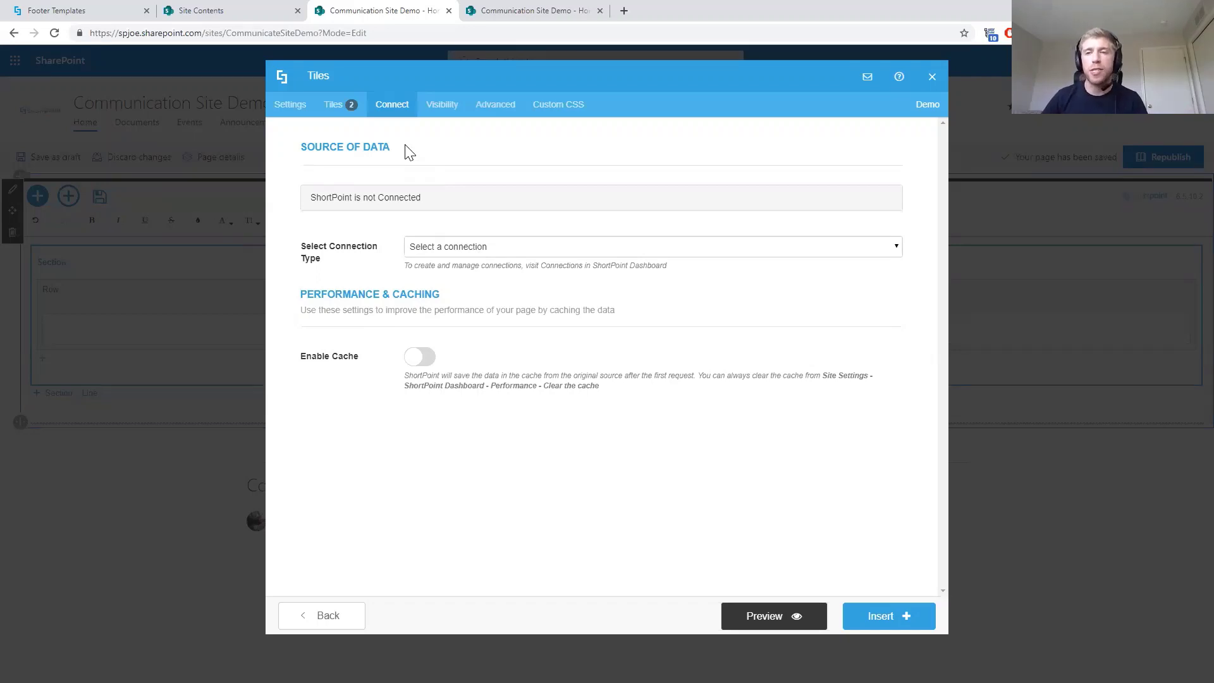
# Examine the Tiles element's visibility settings, including the people and groups it can be limited to
pyautogui.click(453, 115)
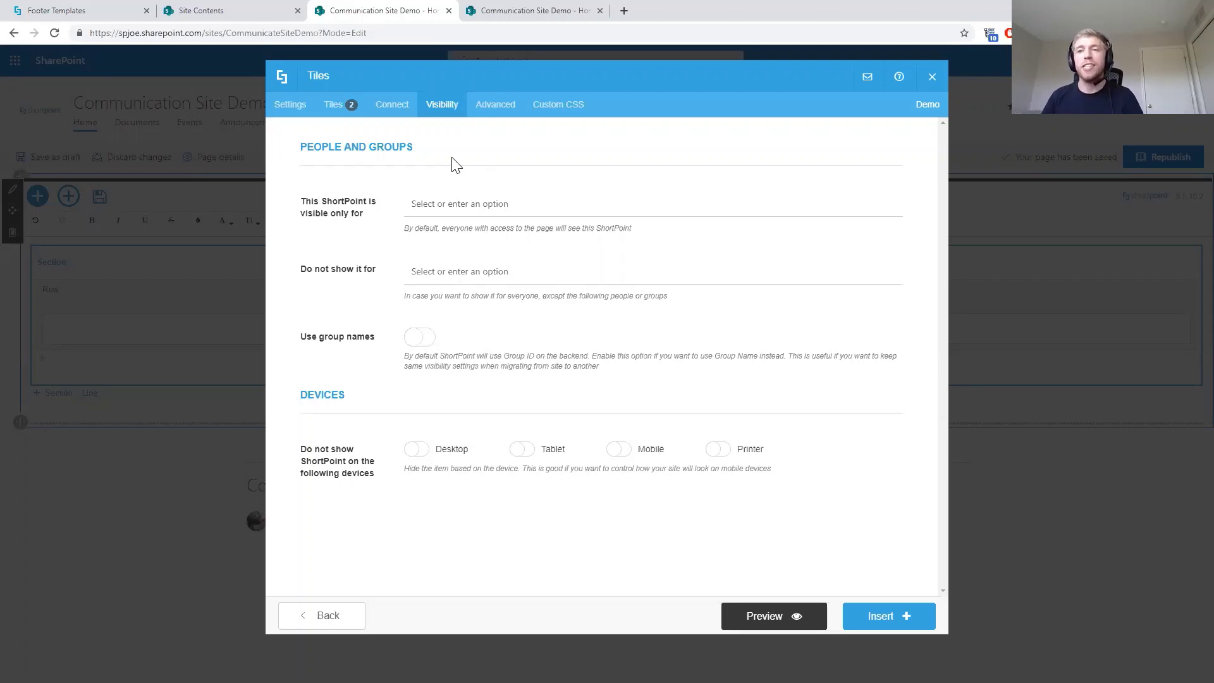
pyautogui.click(439, 204)
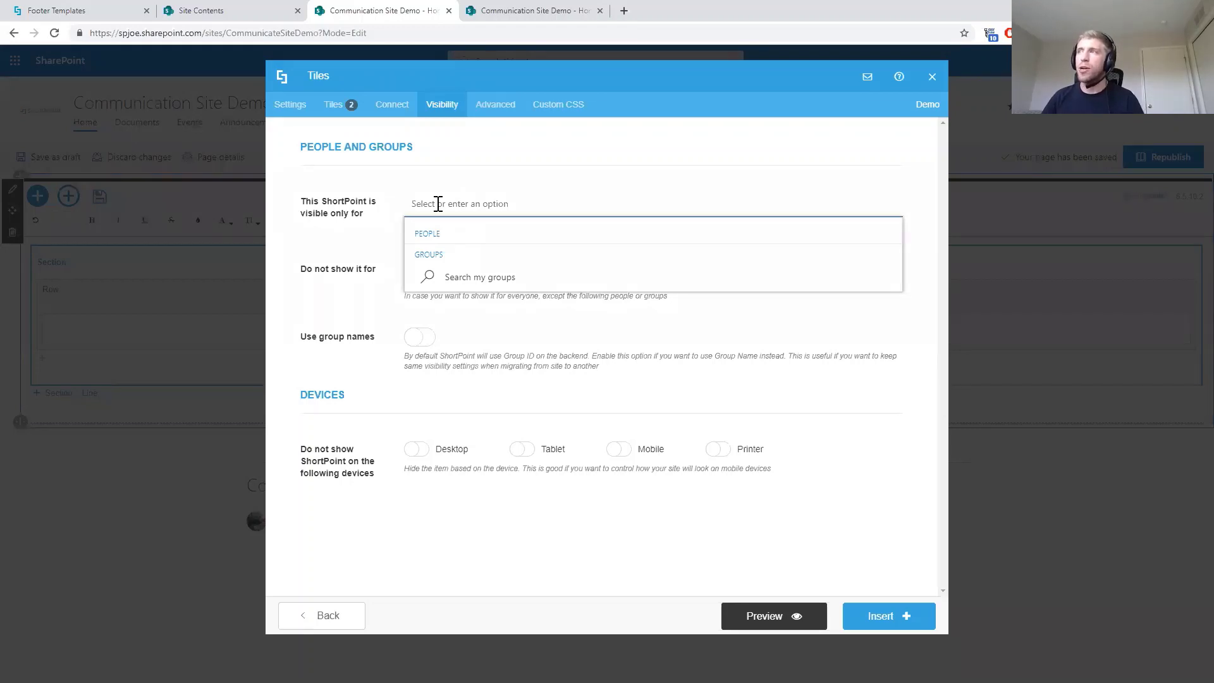
pyautogui.click(398, 193)
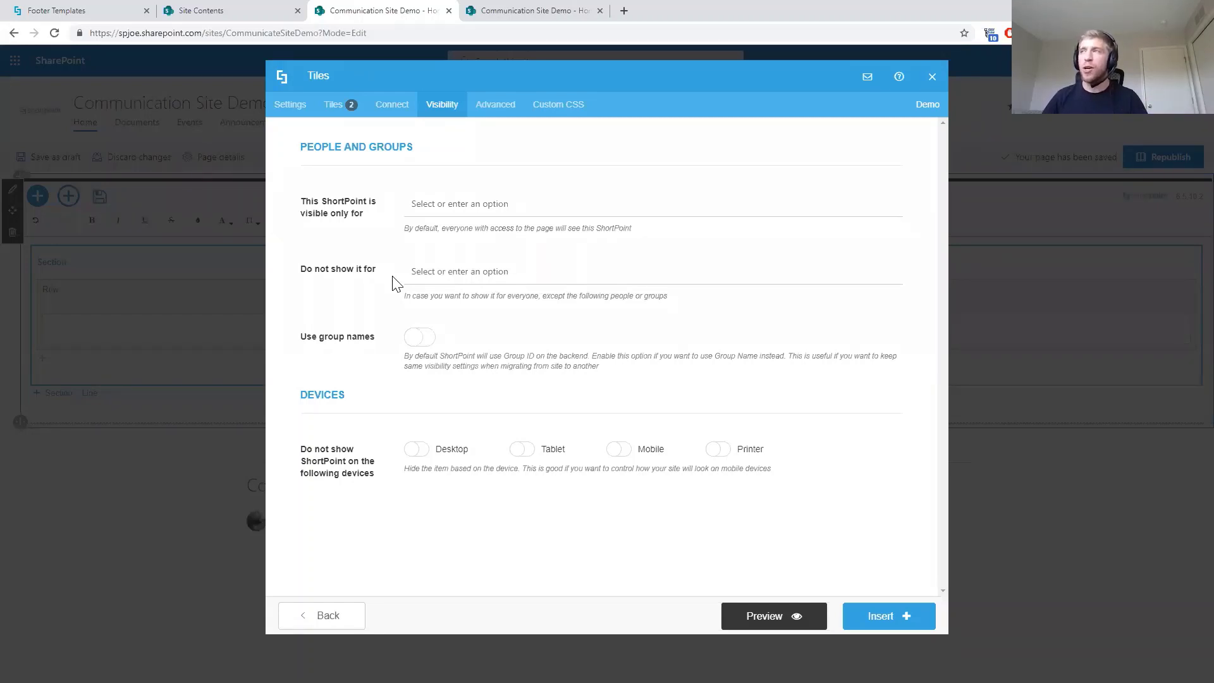
# Enable the HR tile's own visibility settings, look over the people and groups options, and disable them again
pyautogui.click(333, 109)
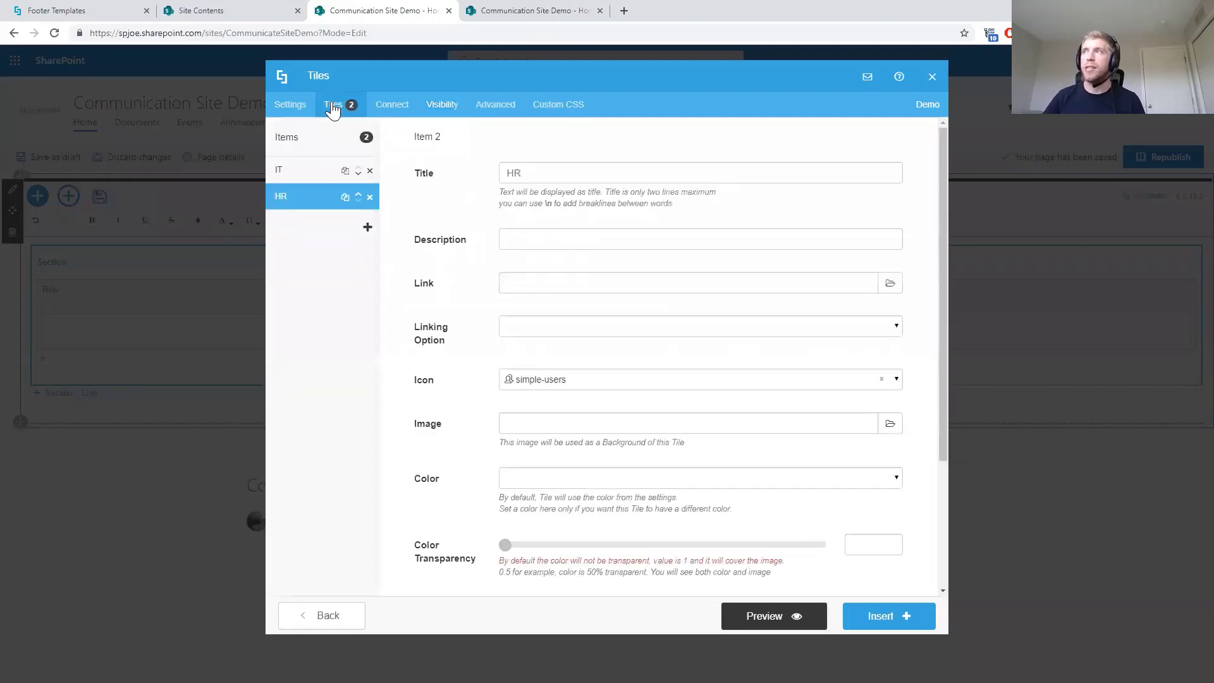
pyautogui.scroll(-1, 436, 237)
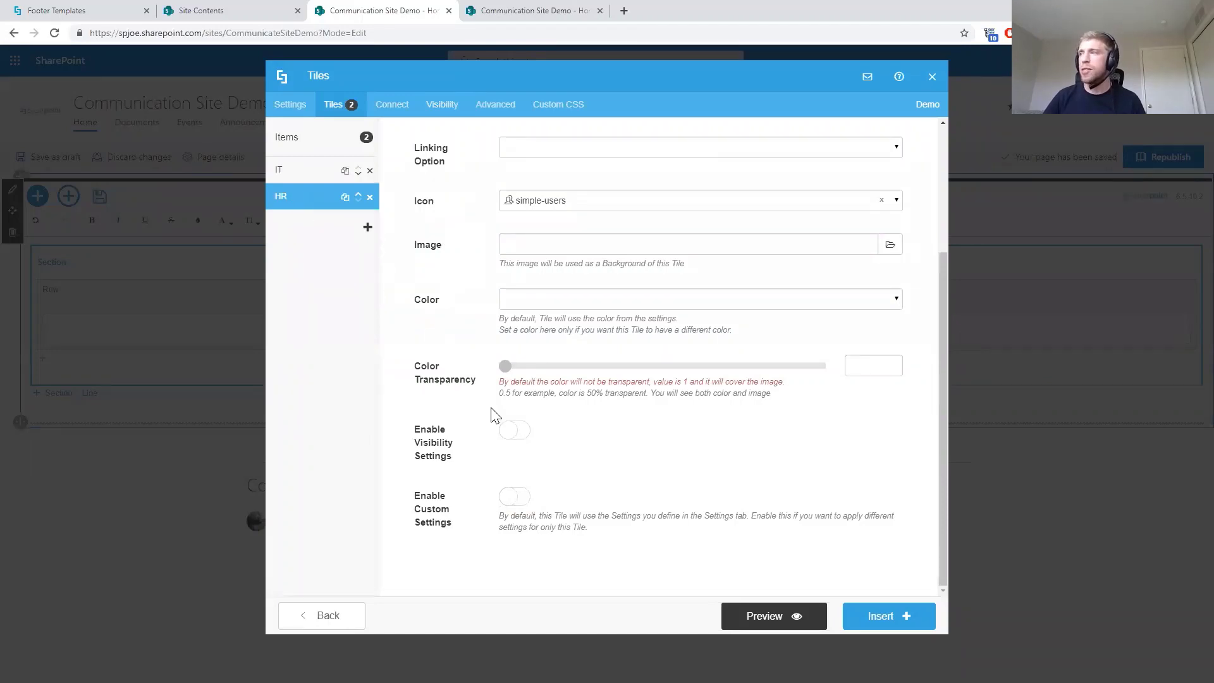
pyautogui.click(509, 432)
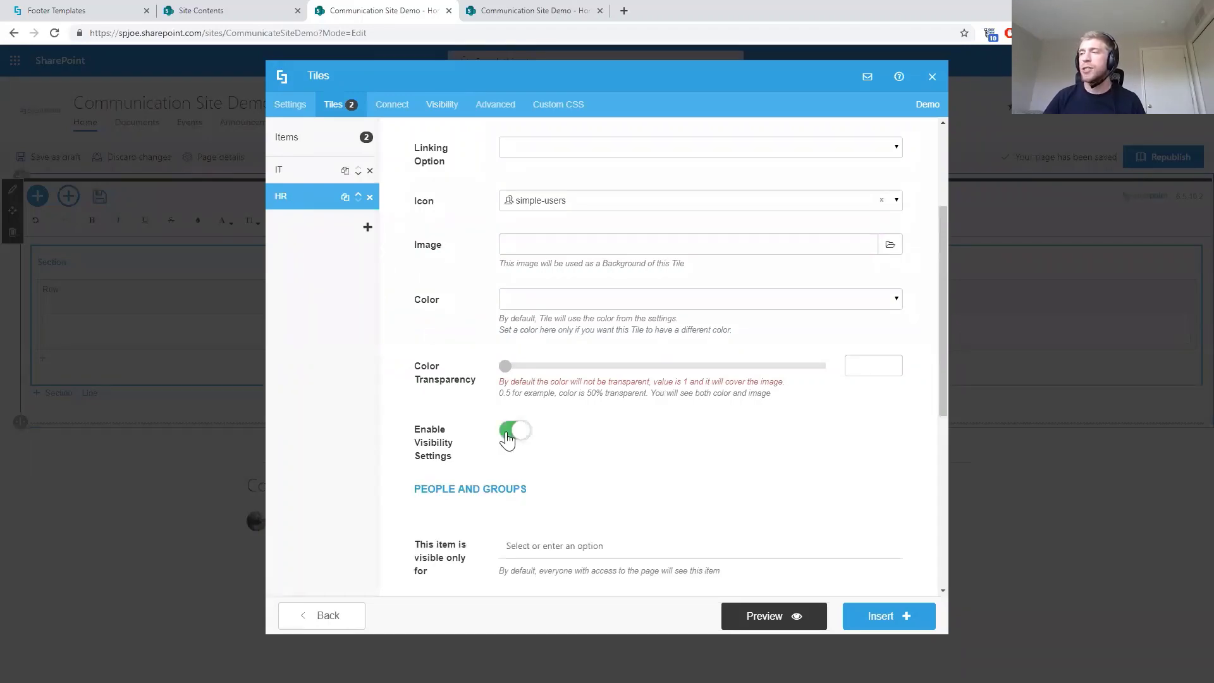
pyautogui.scroll(-3, 508, 437)
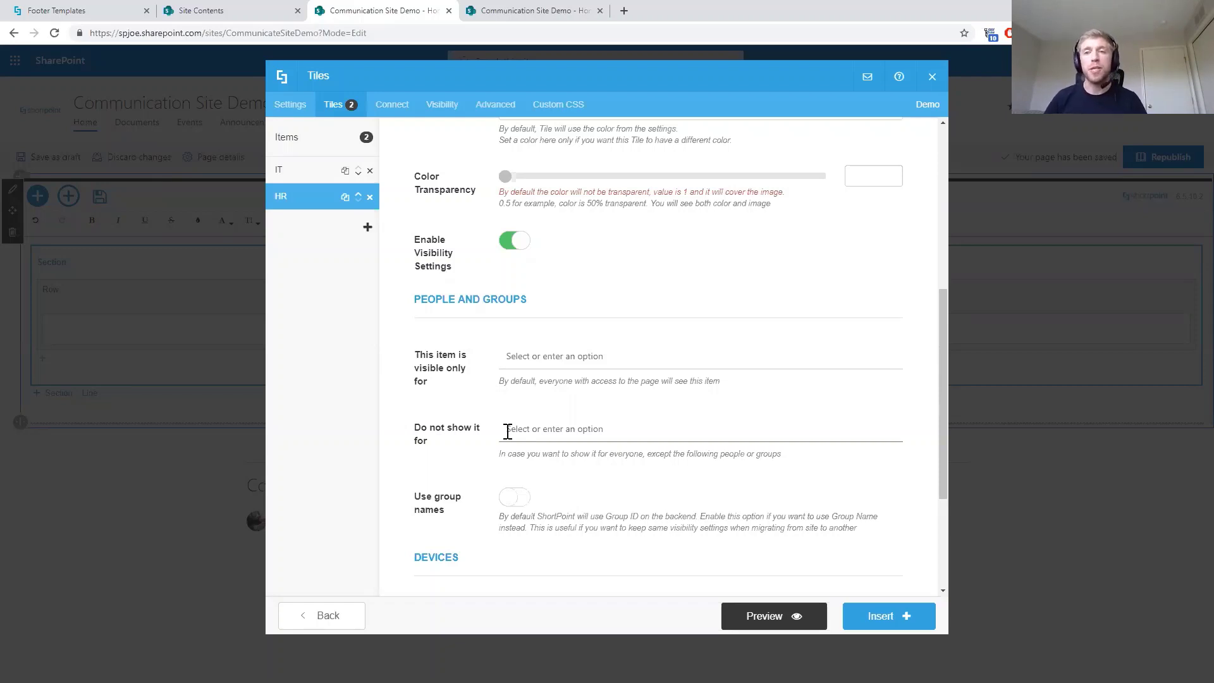
pyautogui.click(511, 242)
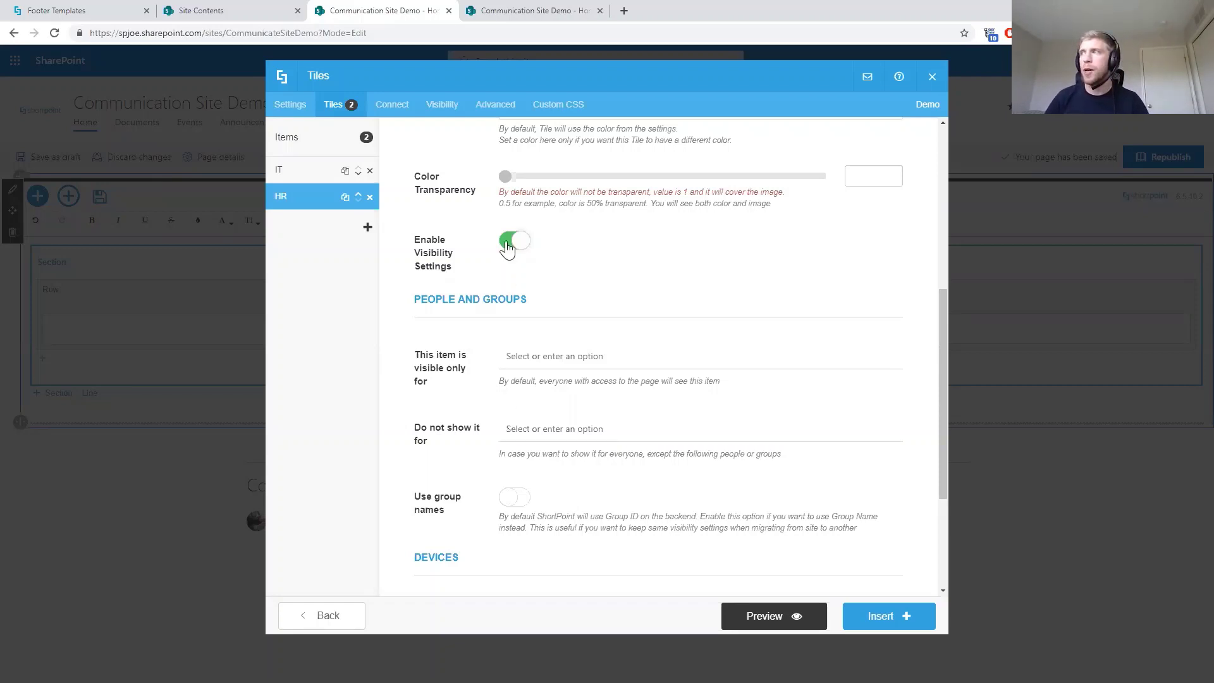
pyautogui.scroll(5, 491, 274)
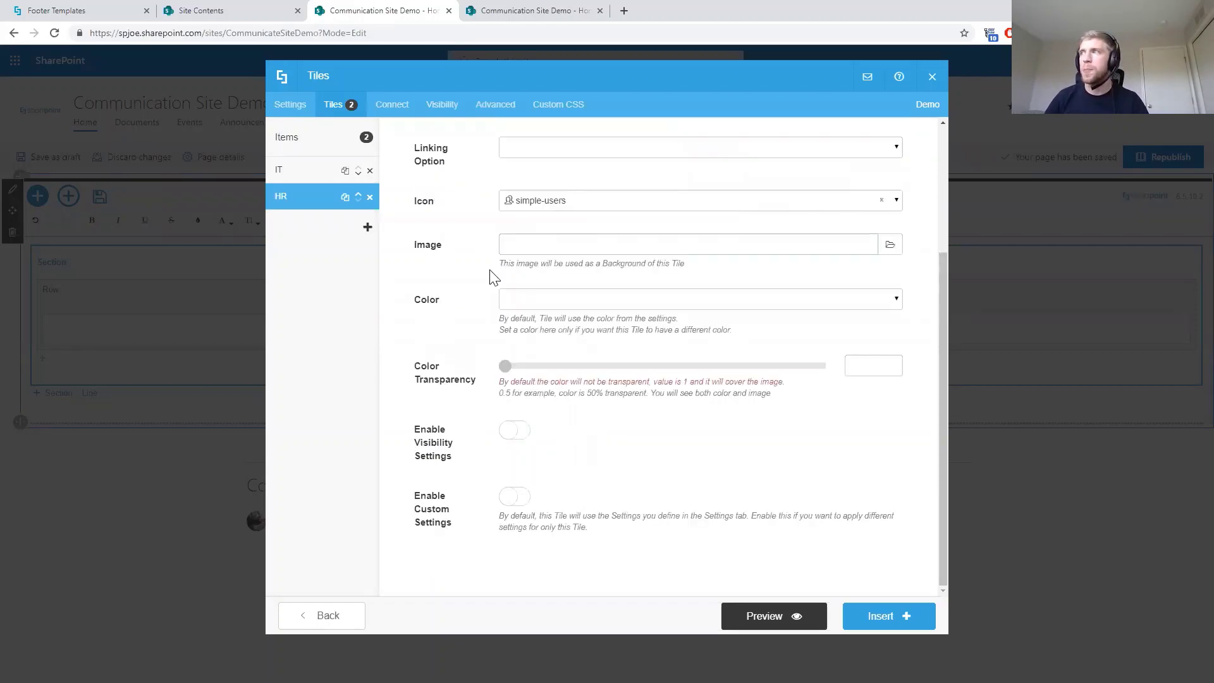
# Look through the advanced tile options for icon color, spacing, layout, text and custom size, and return to the general settings
pyautogui.click(488, 109)
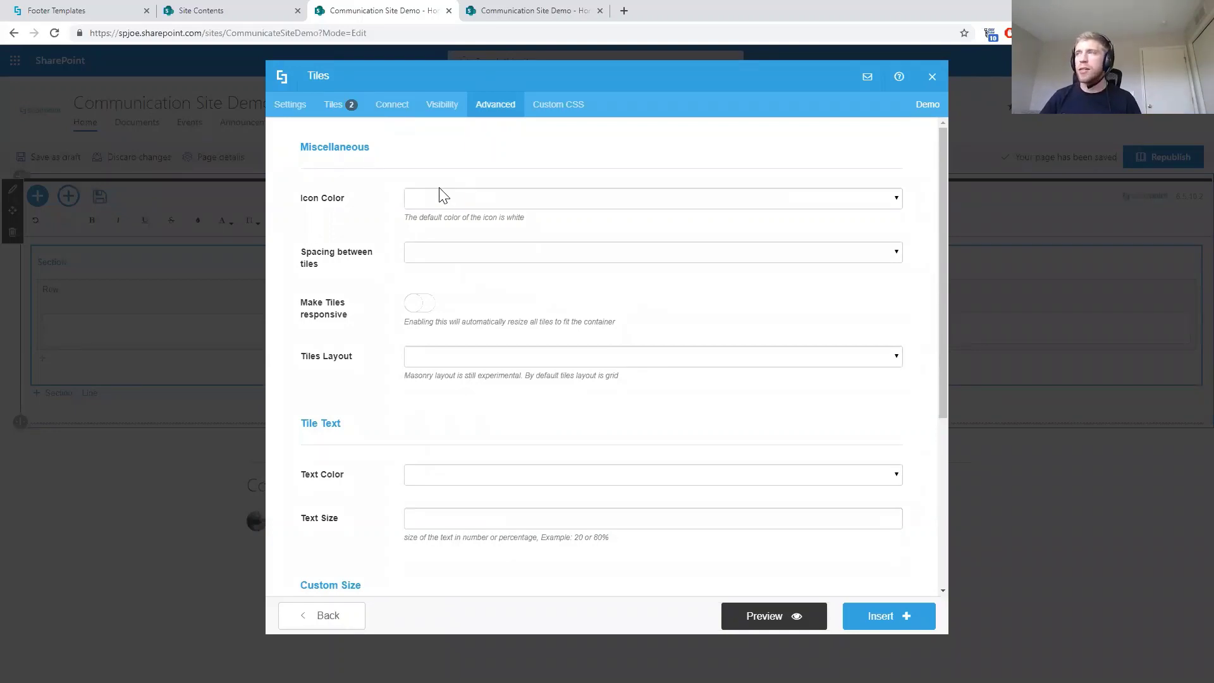
pyautogui.scroll(-1, 439, 259)
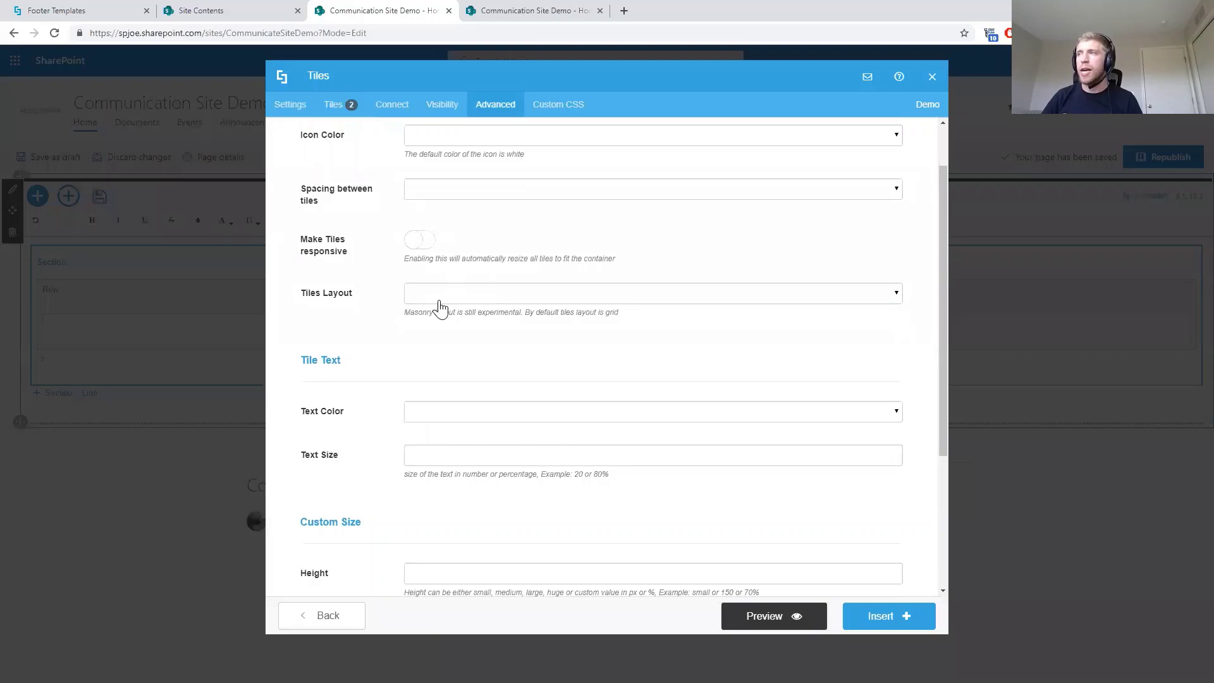
pyautogui.scroll(-1, 441, 310)
pyautogui.scroll(-1, 442, 338)
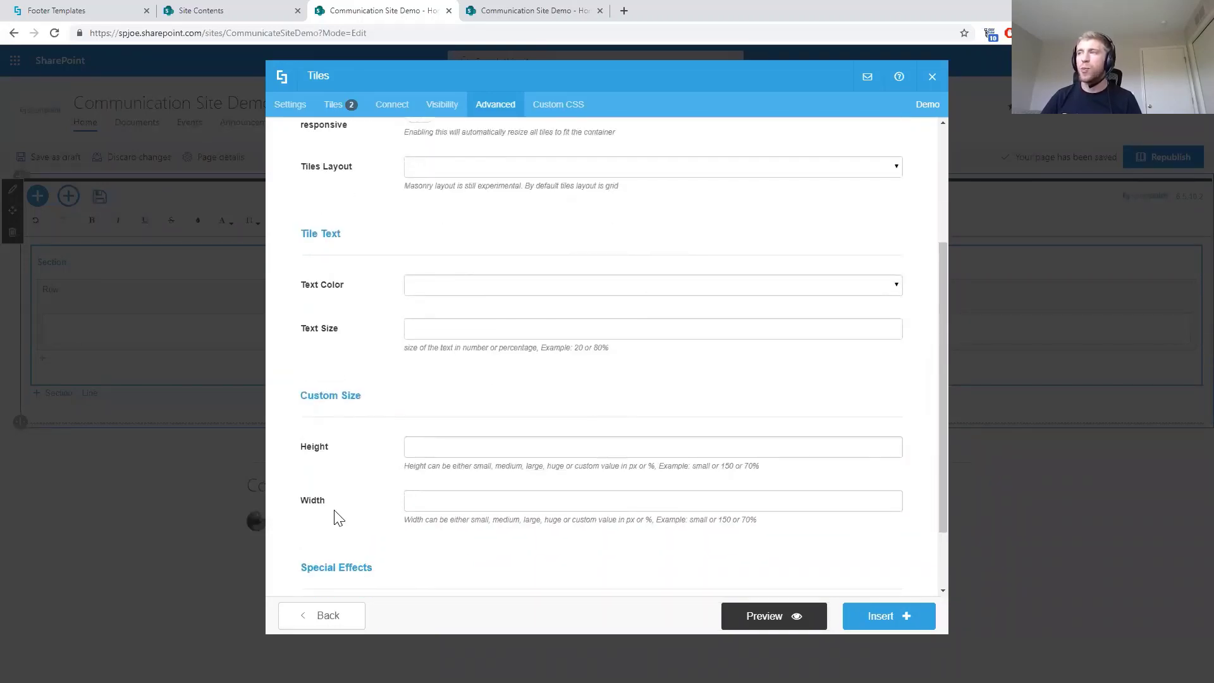
pyautogui.click(292, 106)
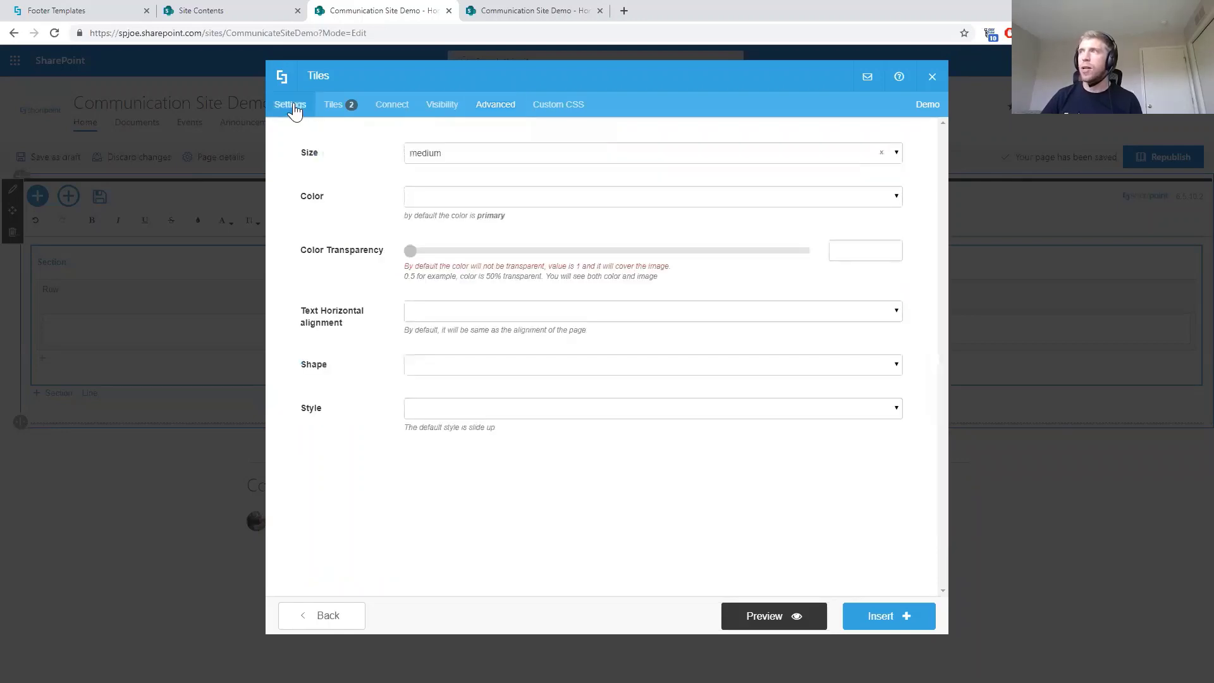
# Review the Tiles element's size options, advanced text, custom size and blur effect options, and custom CSS settings
pyautogui.click(420, 152)
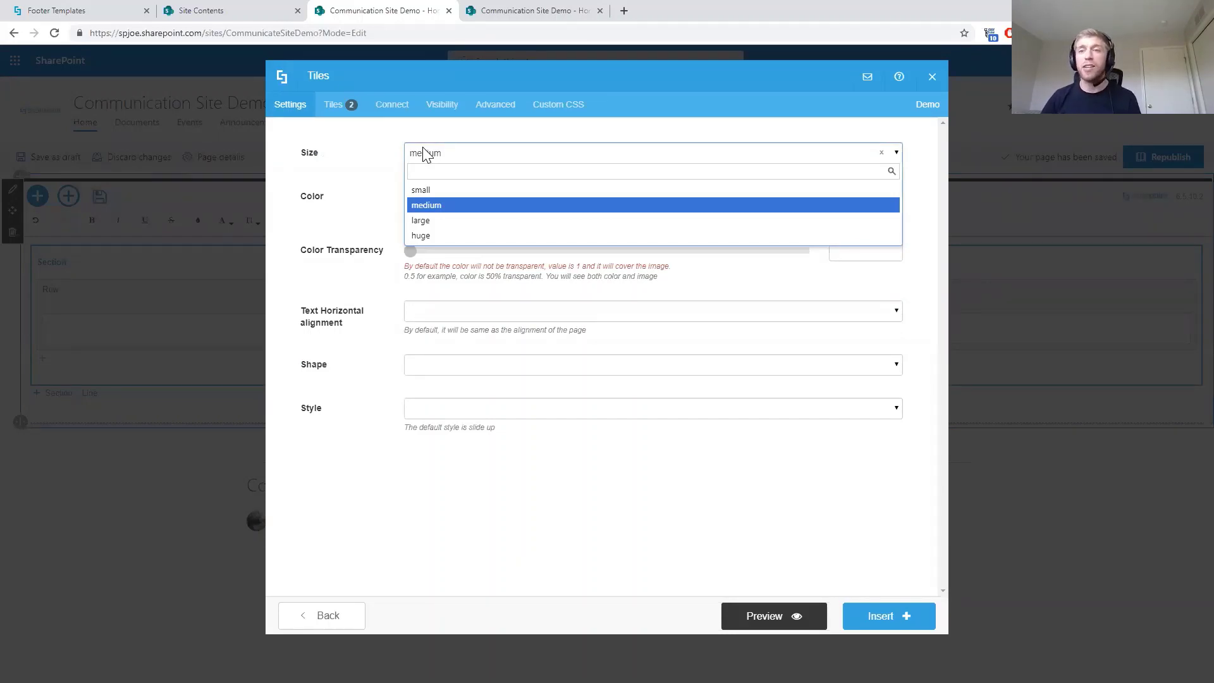
pyautogui.click(501, 105)
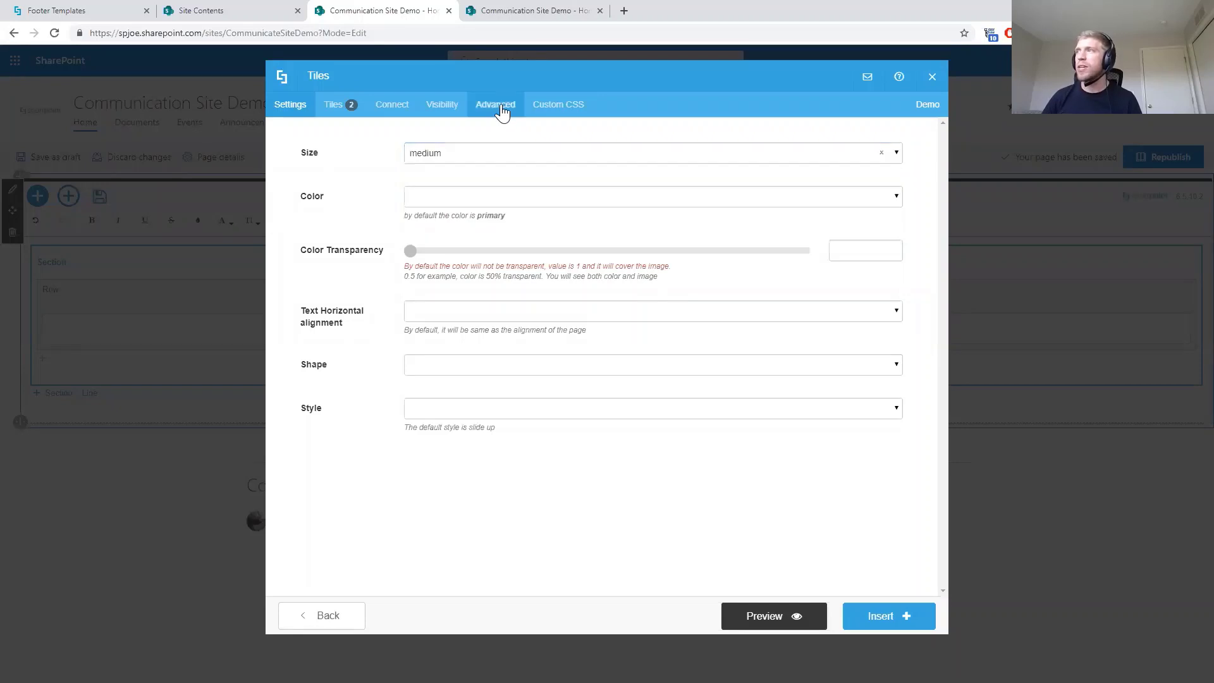
pyautogui.click(497, 105)
pyautogui.scroll(-1, 479, 409)
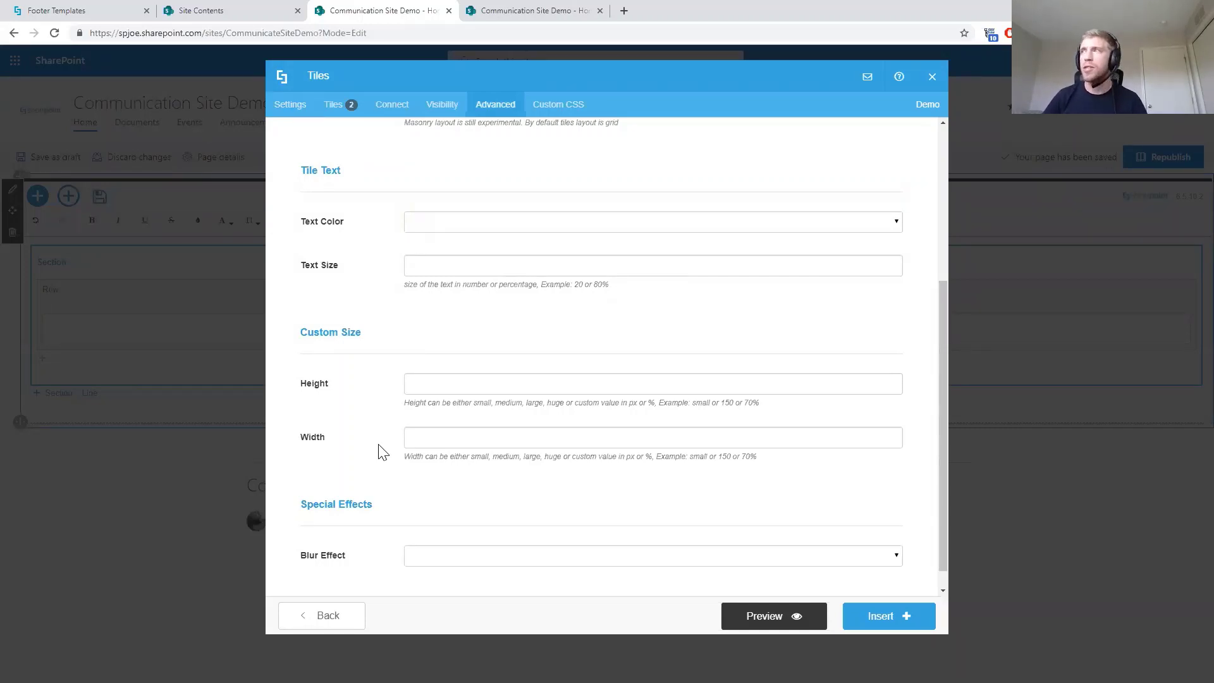
pyautogui.click(565, 117)
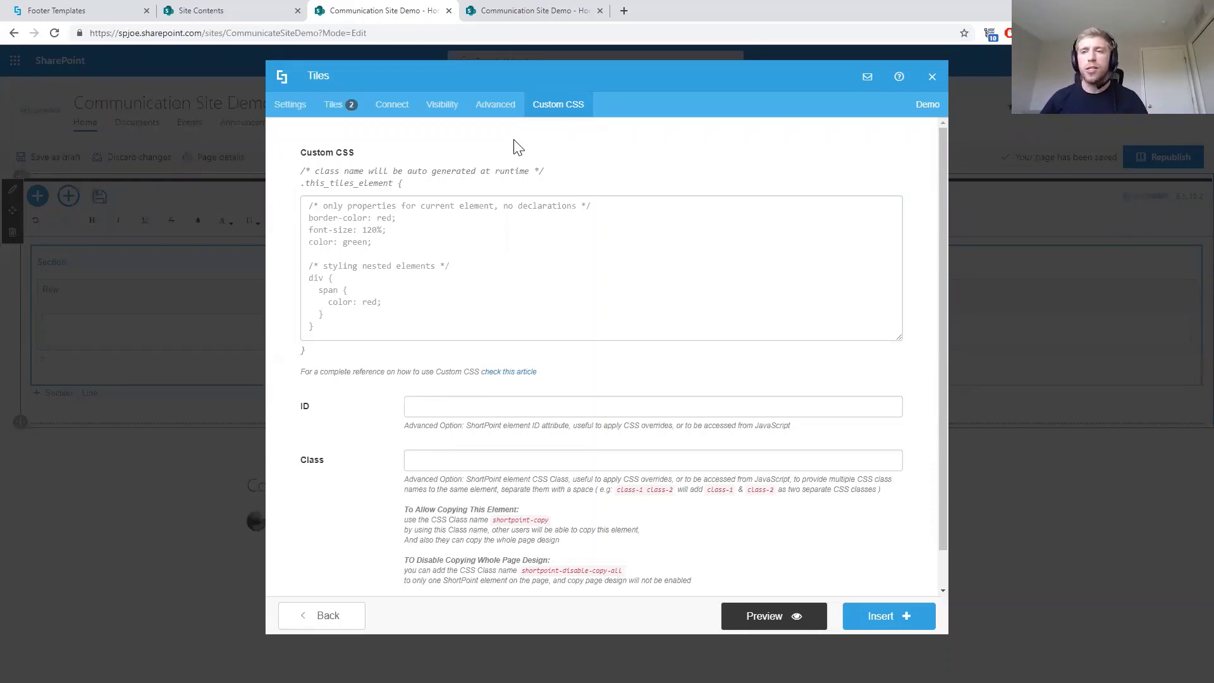
# Open the ShortPoint demo page for Tiles and examine its tile examples 1 to 8
pyautogui.click(930, 108)
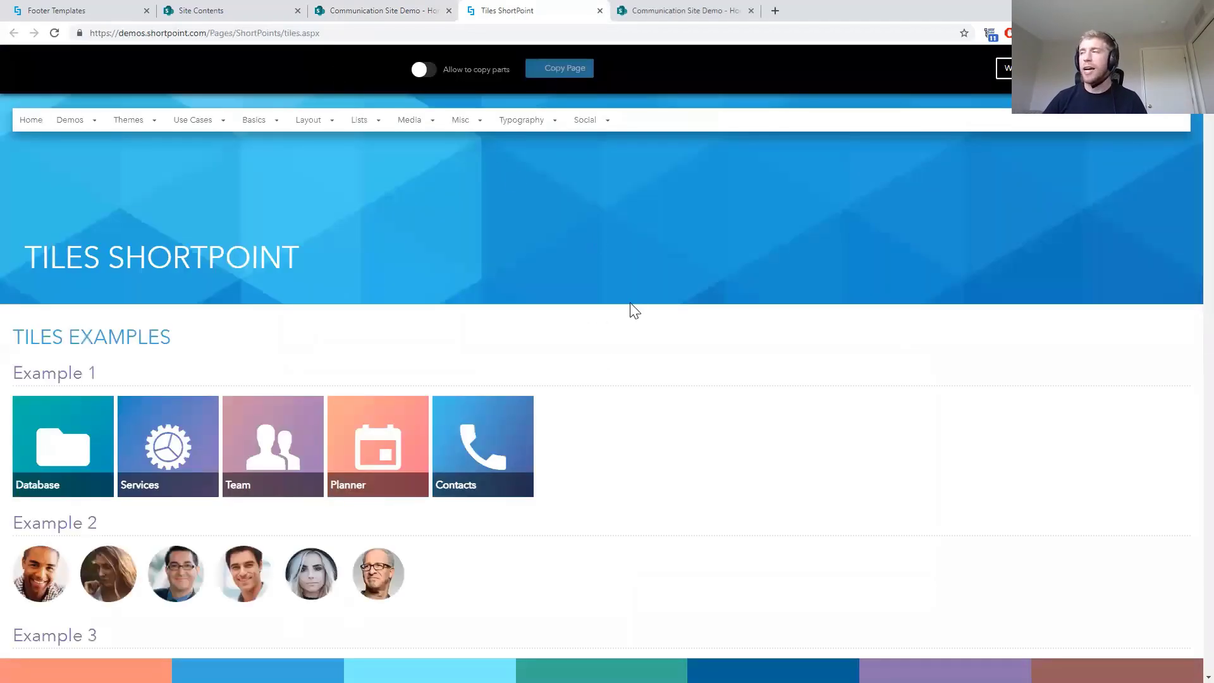
pyautogui.scroll(-3, 634, 312)
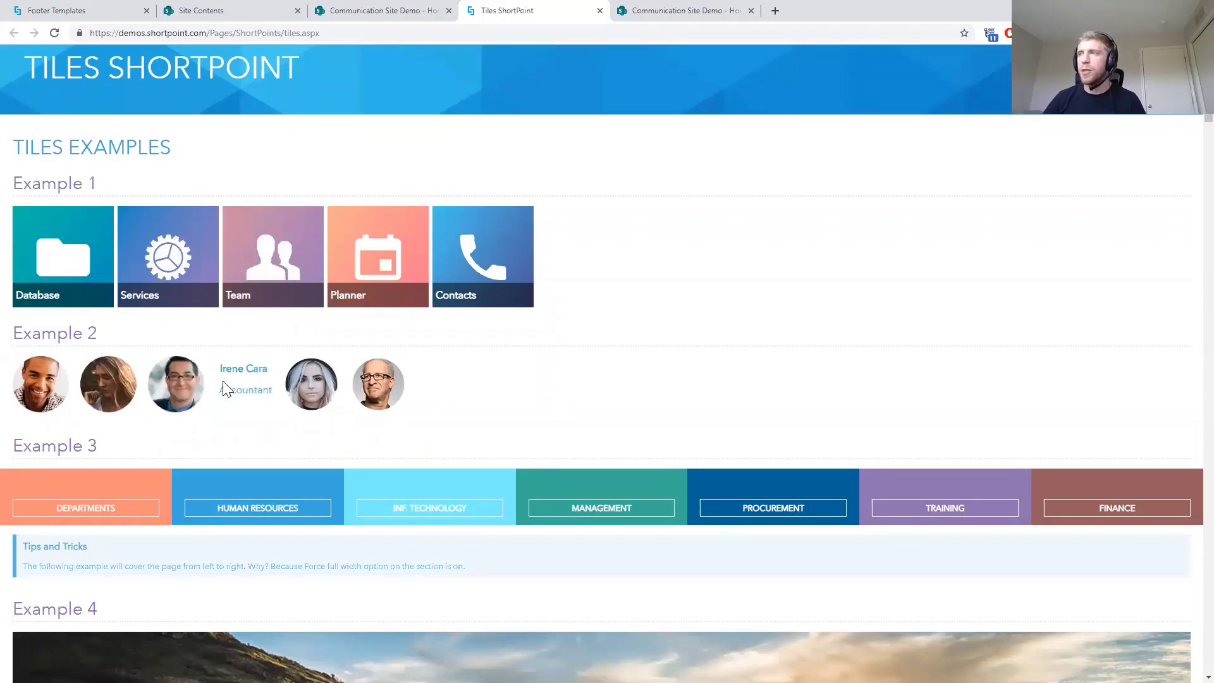
pyautogui.scroll(-5, 224, 386)
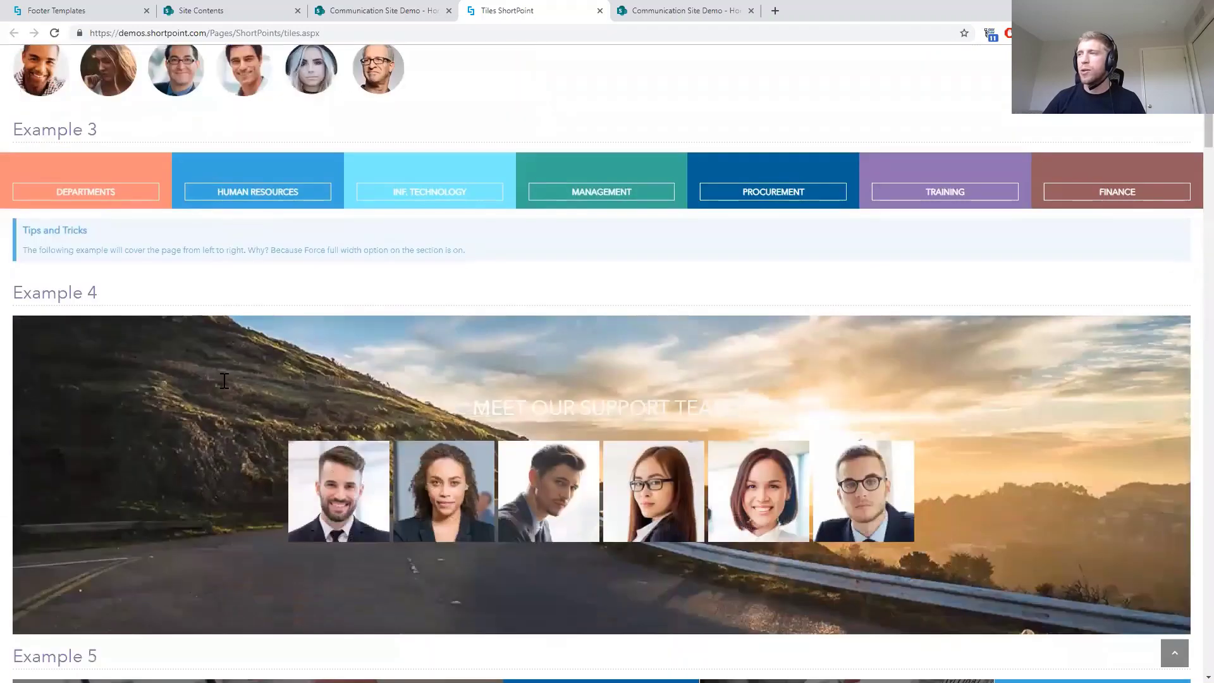
pyautogui.scroll(-1, 224, 380)
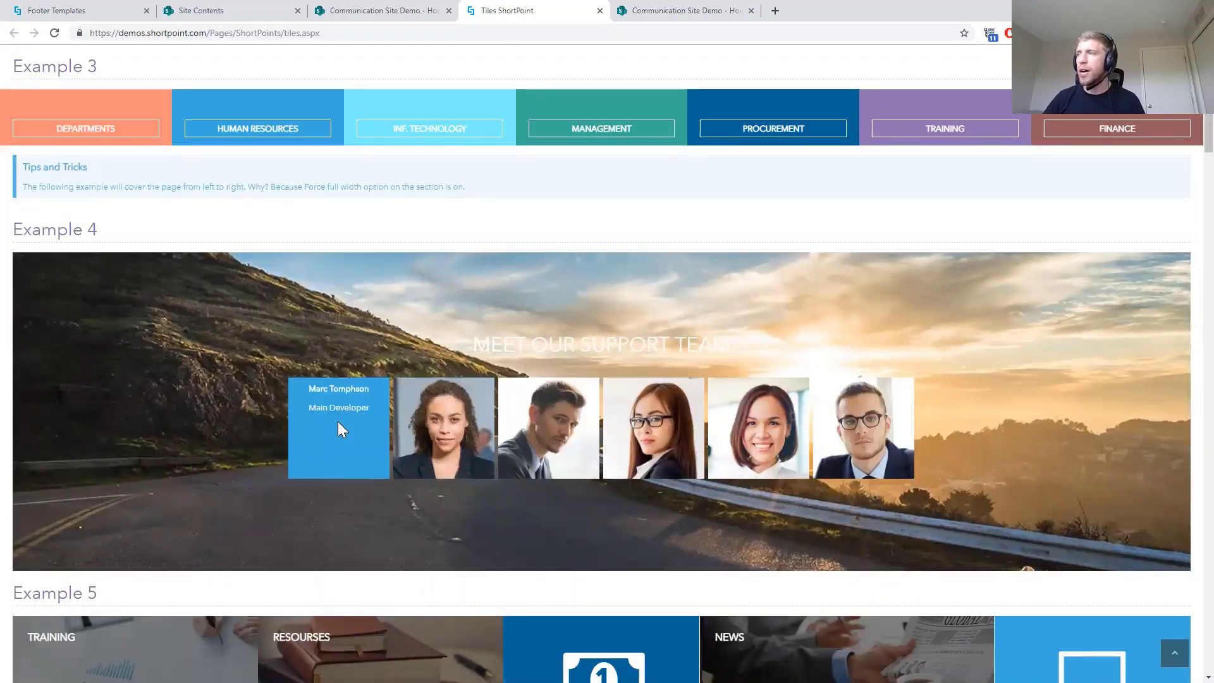
pyautogui.scroll(-1, 339, 425)
pyautogui.scroll(-5, 339, 422)
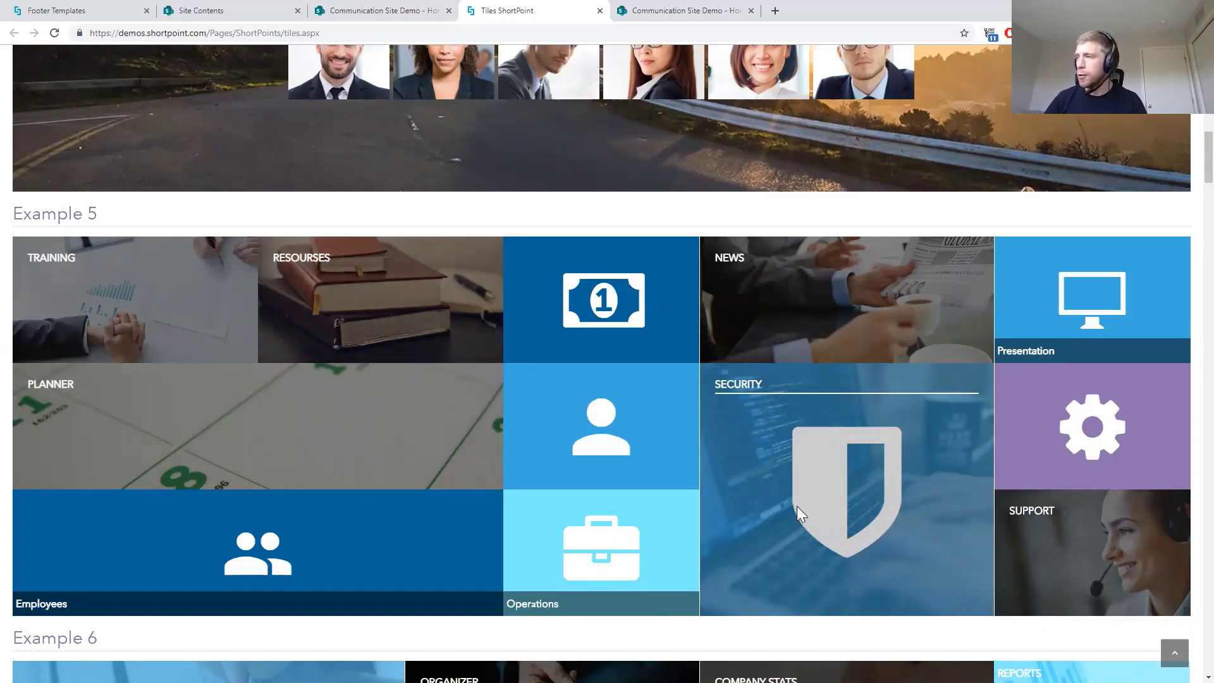
pyautogui.scroll(-5, 796, 506)
pyautogui.scroll(-11, 793, 502)
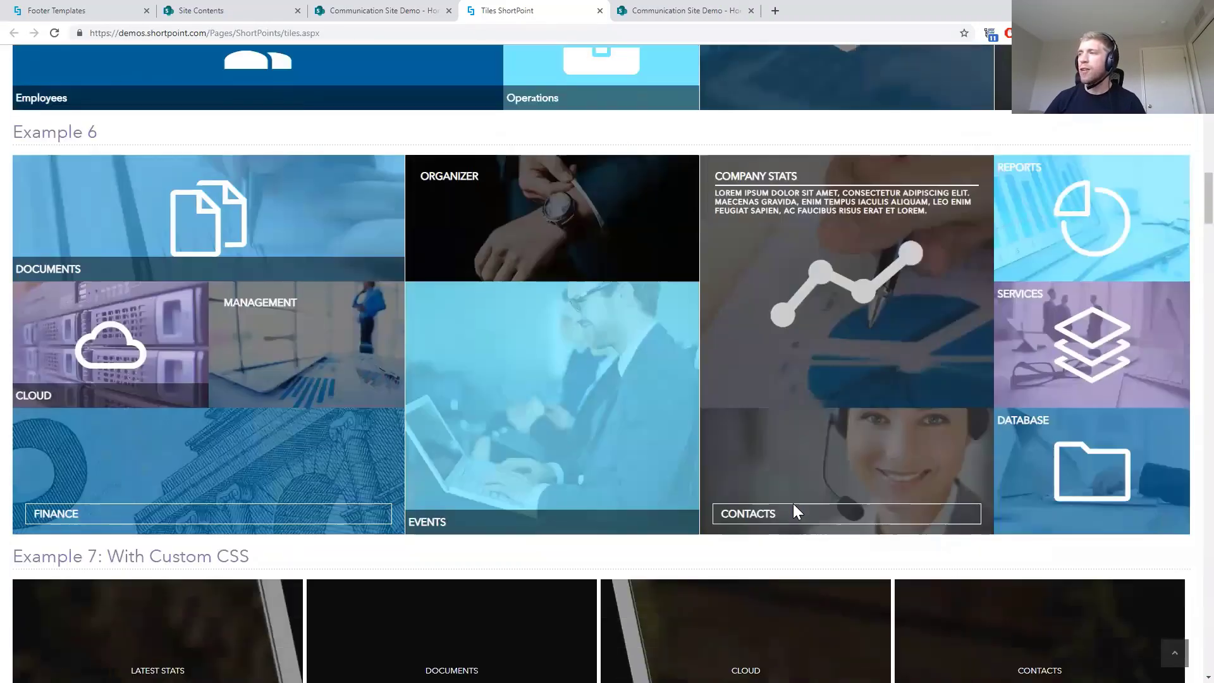
pyautogui.scroll(-9, 793, 503)
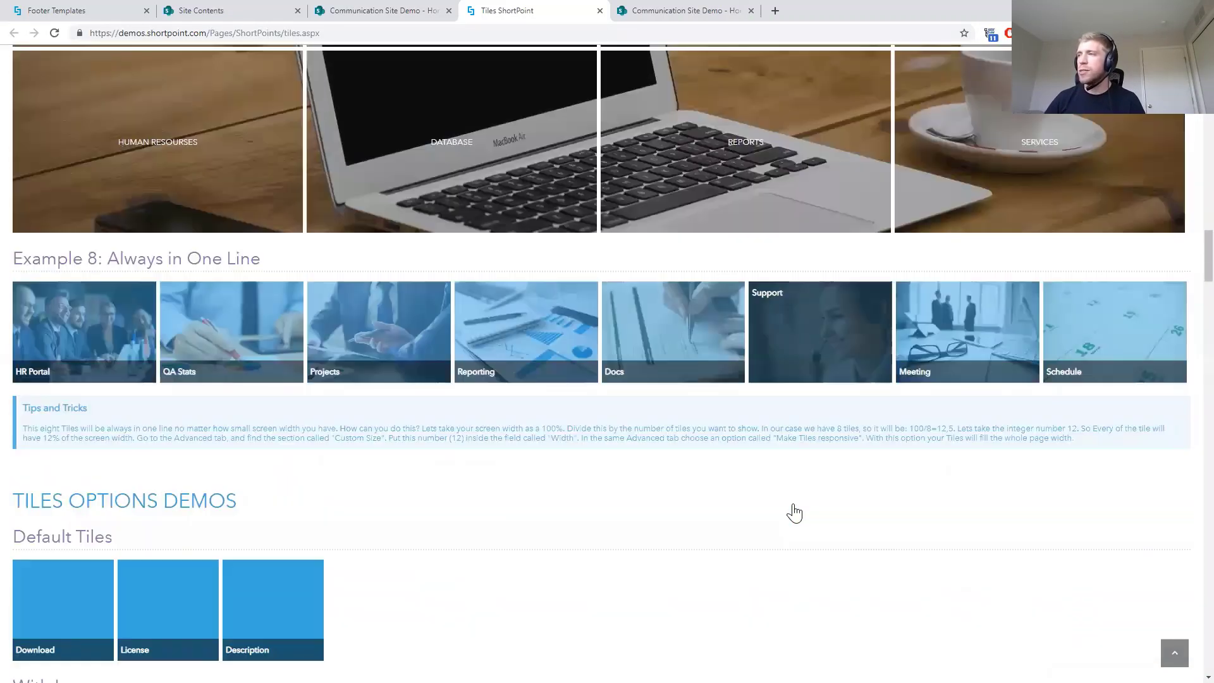
# Examine the Tiles Options Demos, from default tiles, icons and colors through spacing, shapes, blur and the different styles
pyautogui.moveTo(240, 144); pyautogui.dragTo(20, 140)
pyautogui.click(253, 153)
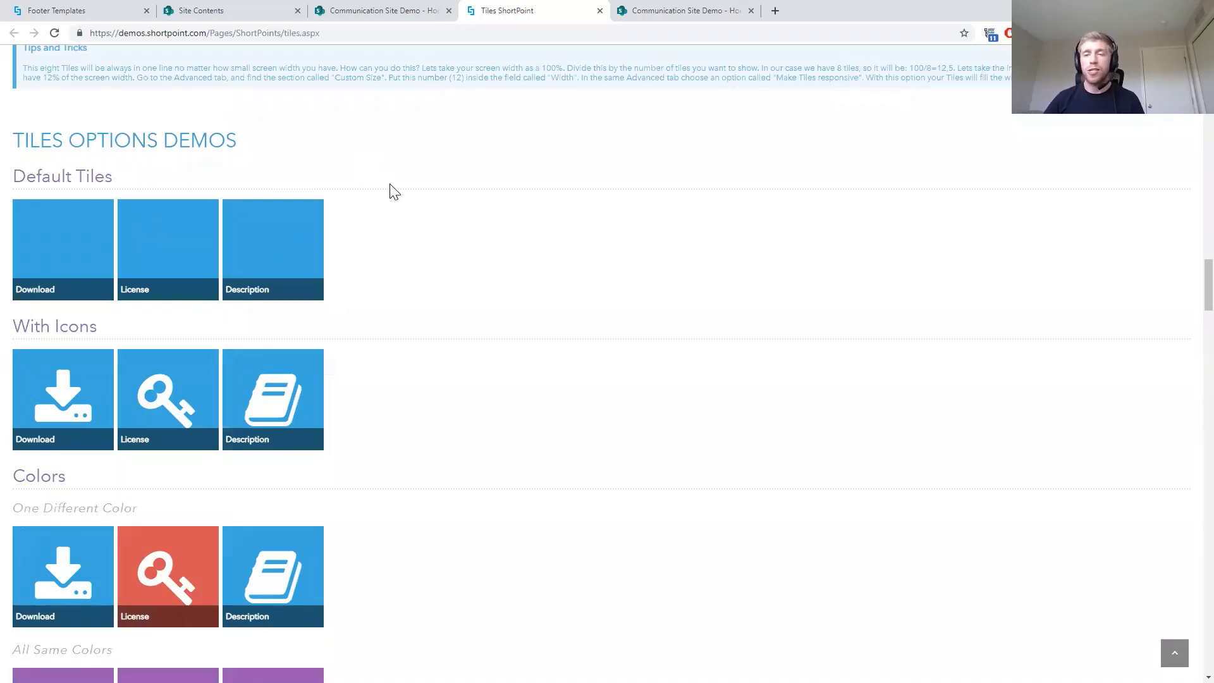
pyautogui.scroll(-2, 395, 192)
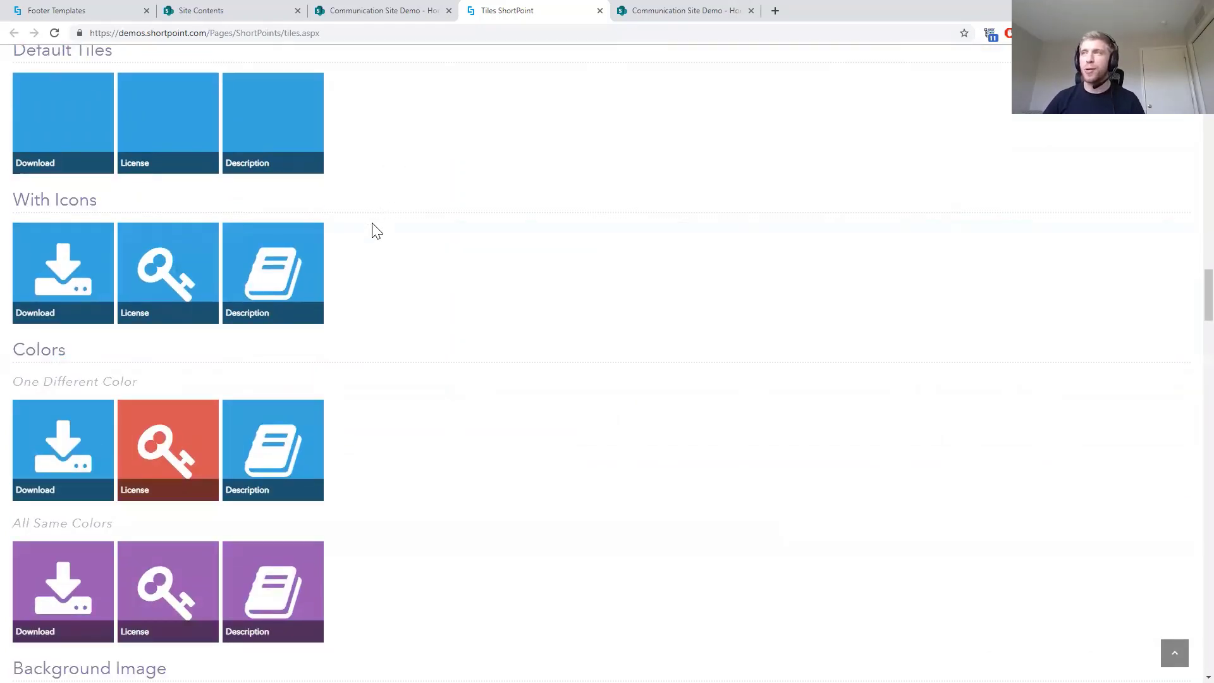
pyautogui.moveTo(314, 267)
pyautogui.scroll(-5, 313, 267)
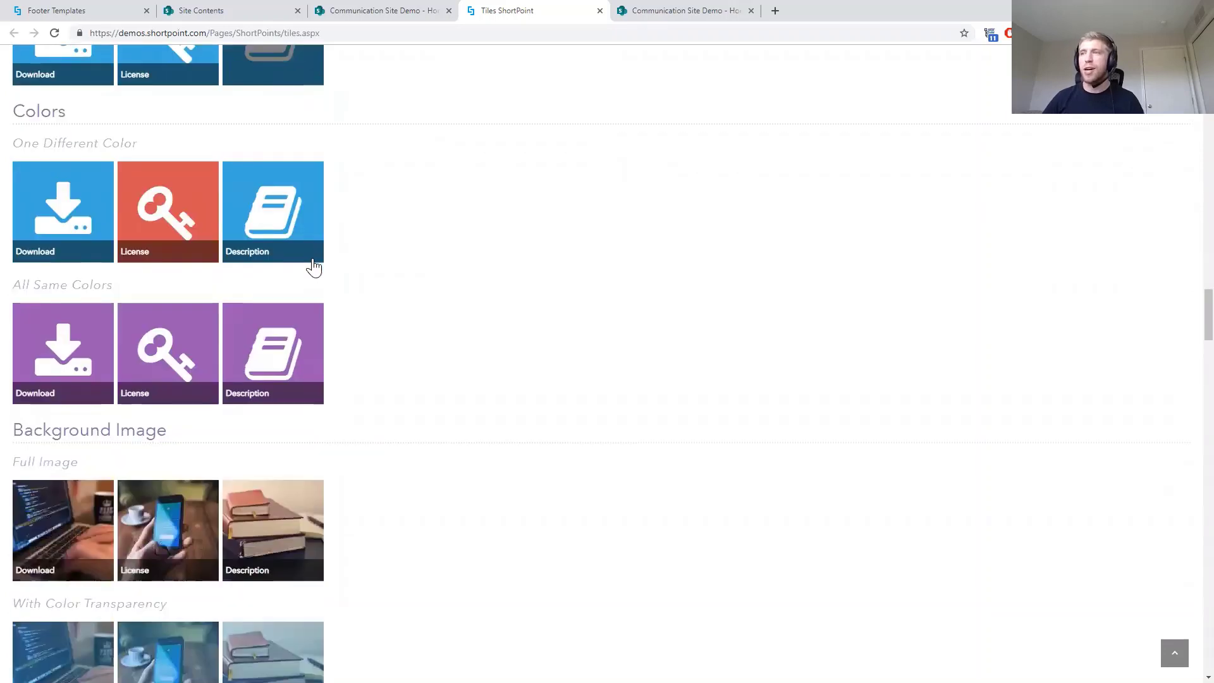
pyautogui.scroll(-16, 303, 289)
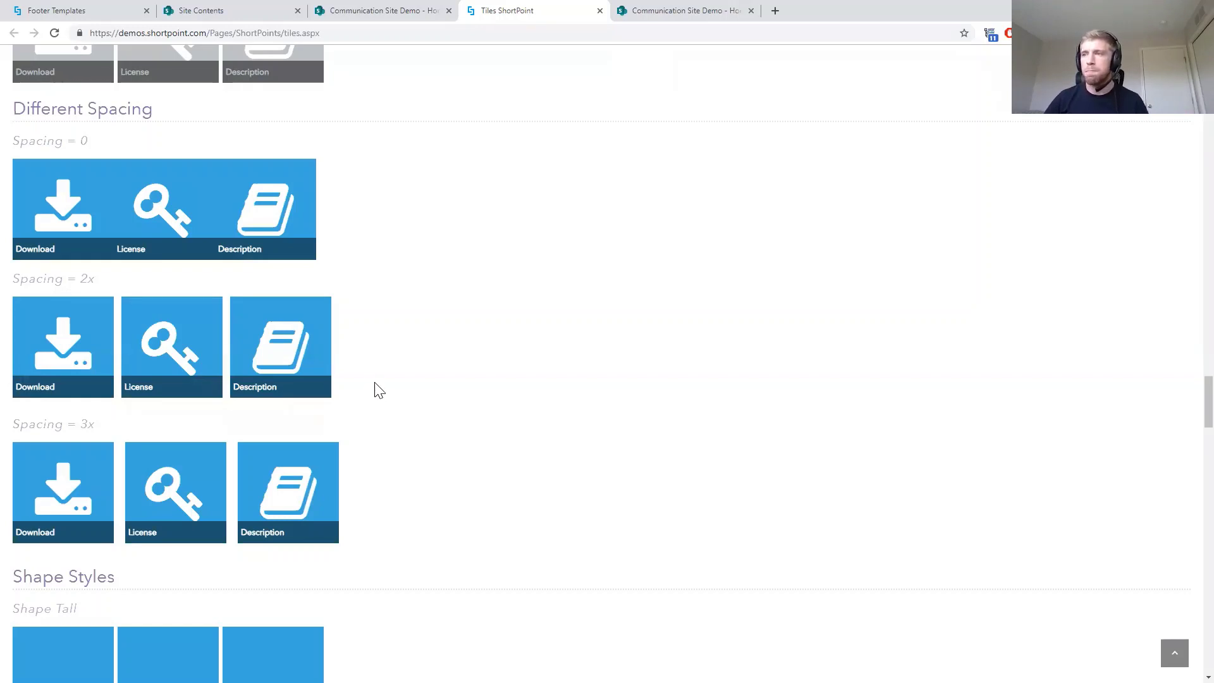
pyautogui.scroll(-7, 378, 389)
pyautogui.scroll(-8, 379, 389)
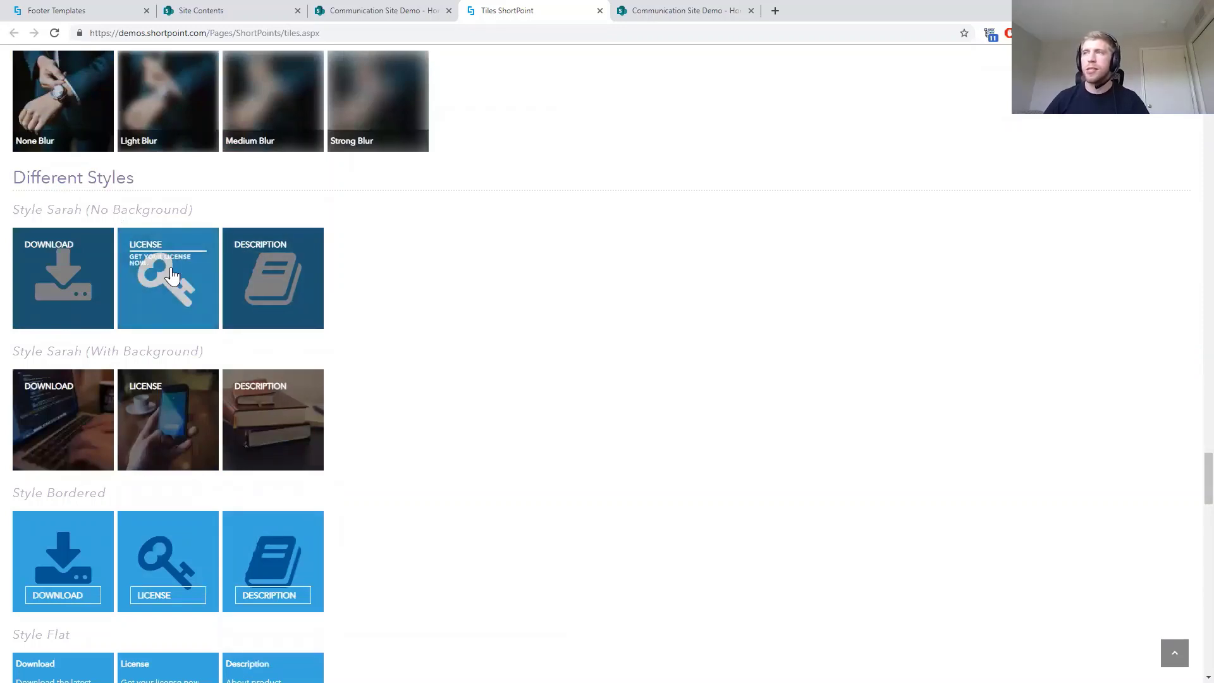
pyautogui.scroll(-6, 170, 272)
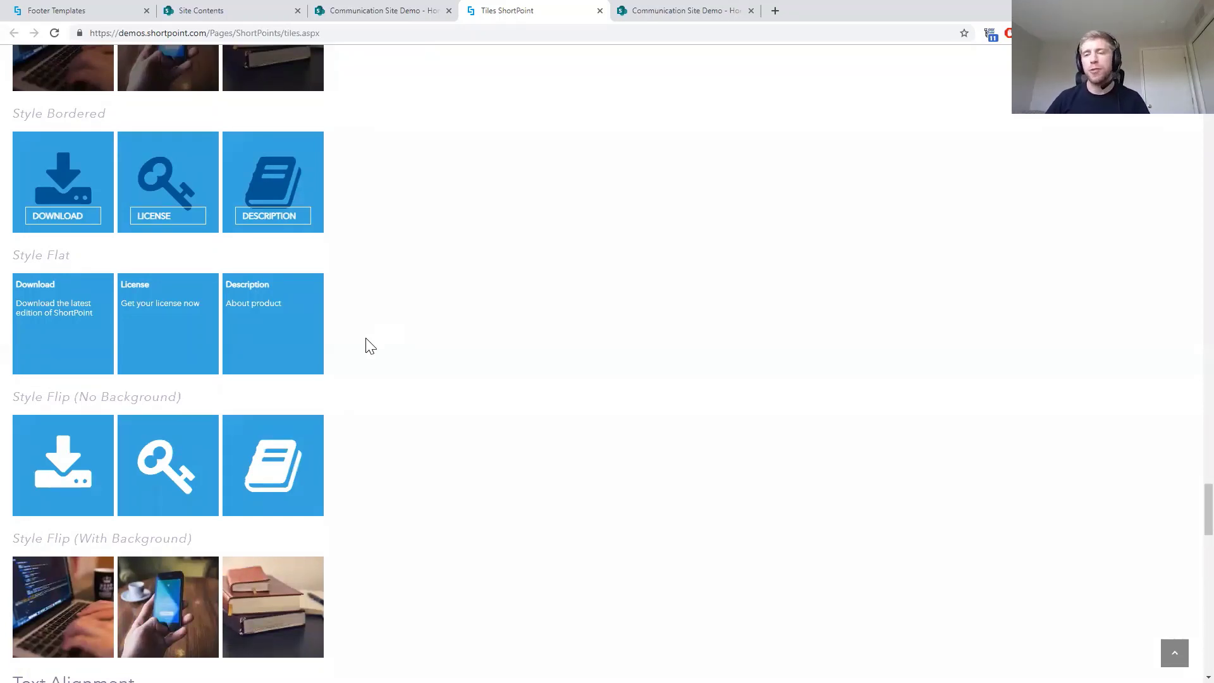
# Allow copying parts of the demo page and copy the Example 1 tiles
pyautogui.click(1175, 653)
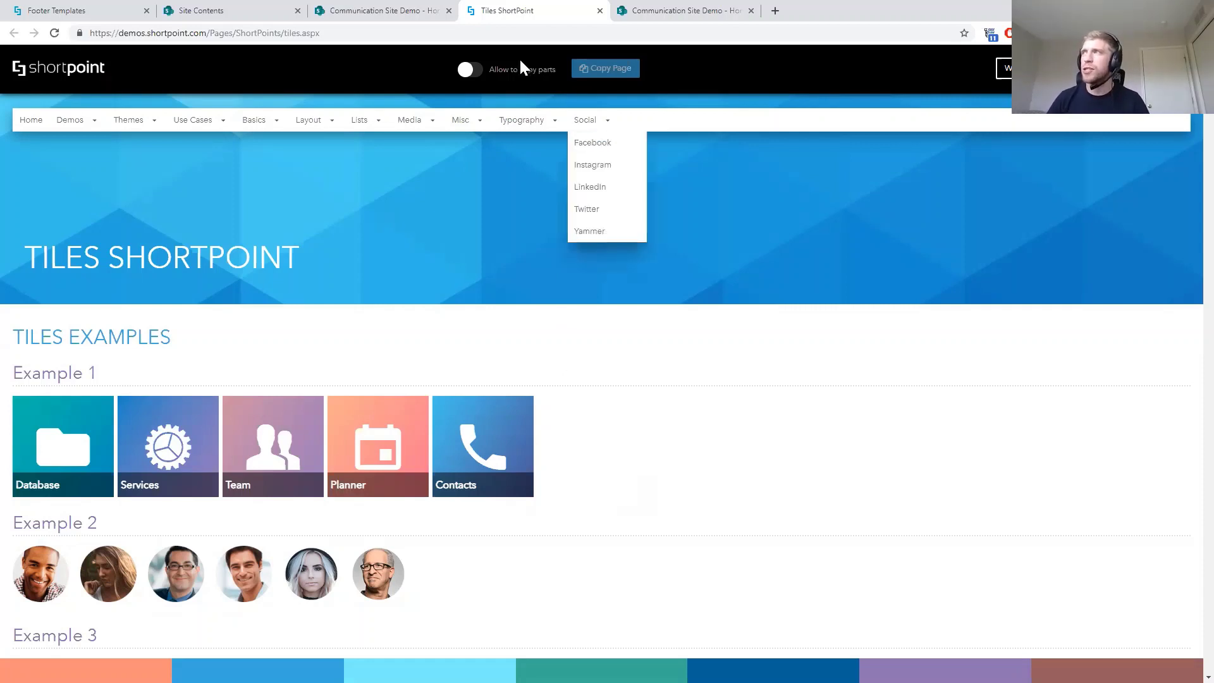
pyautogui.click(470, 71)
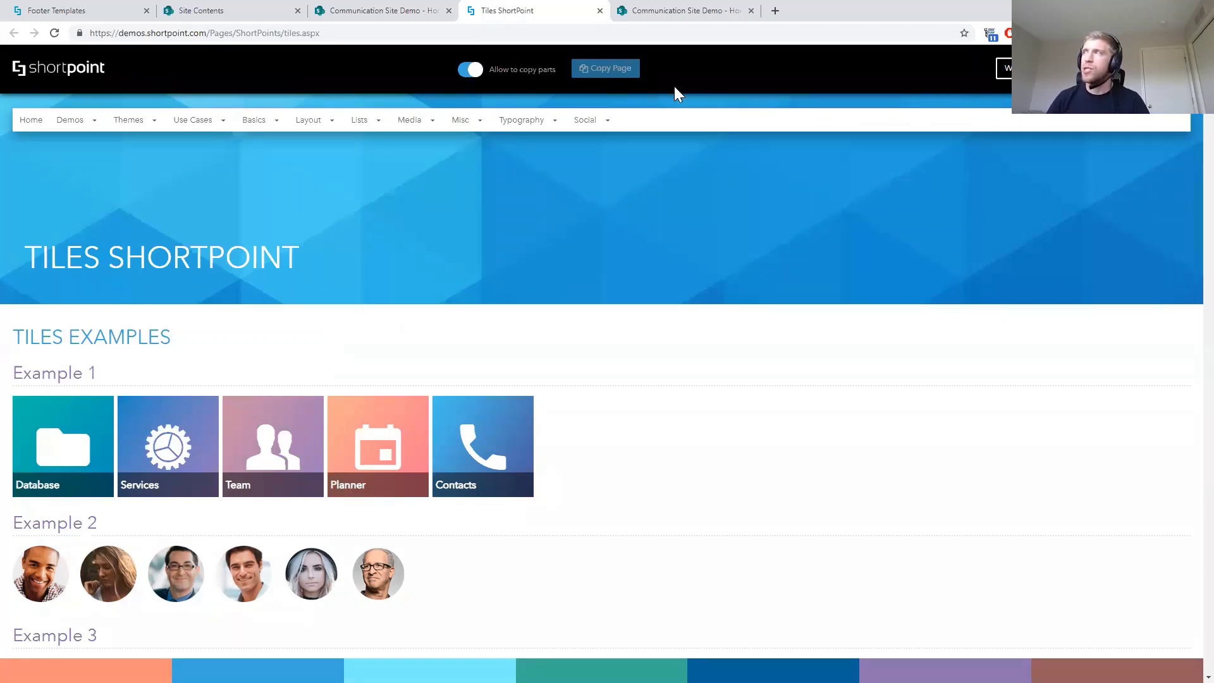
pyautogui.scroll(-3, 682, 113)
pyautogui.moveTo(520, 285)
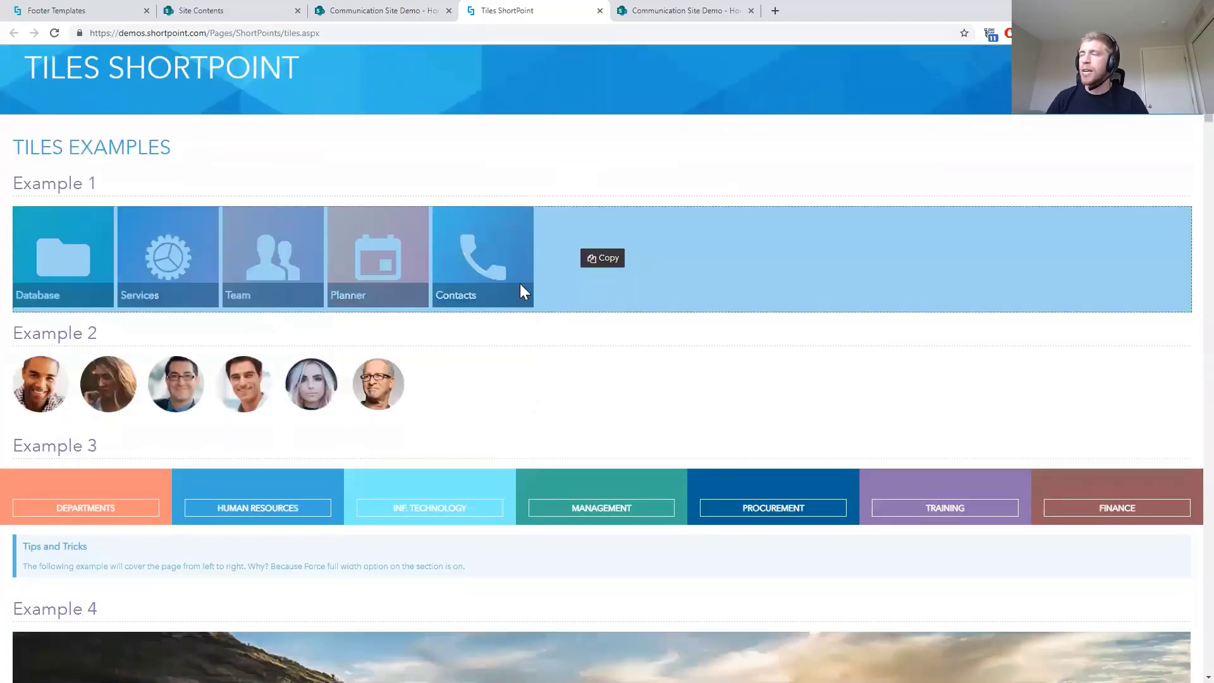
pyautogui.moveTo(527, 508)
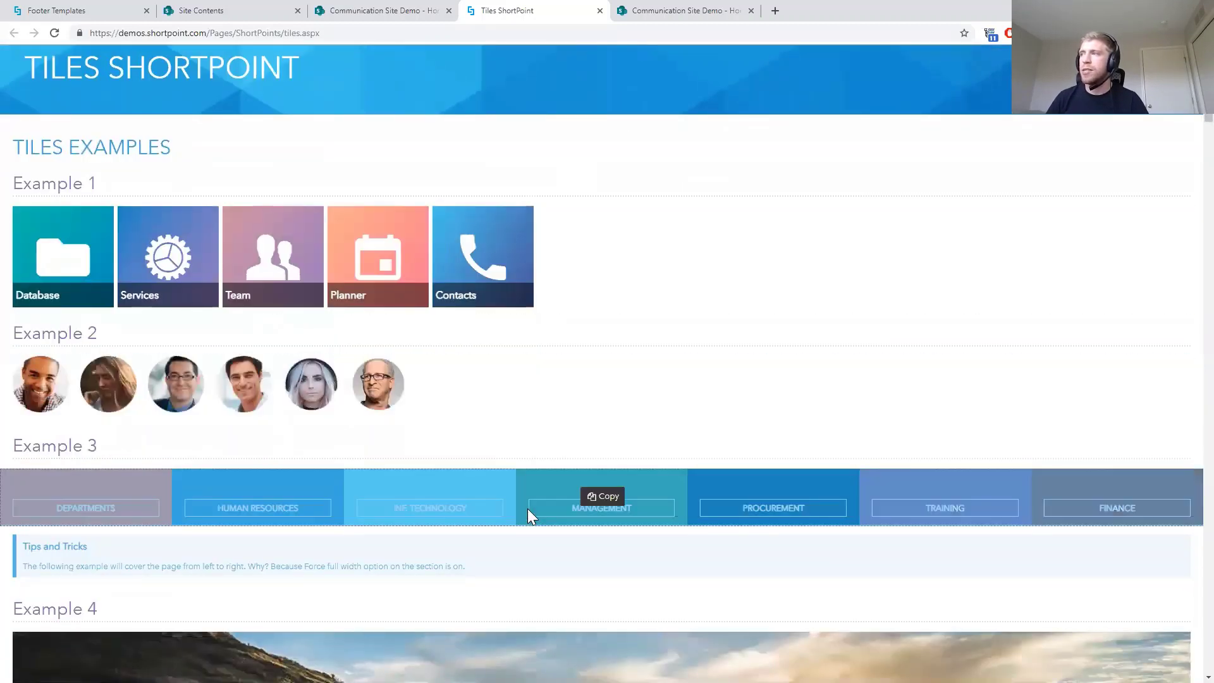
pyautogui.moveTo(503, 378)
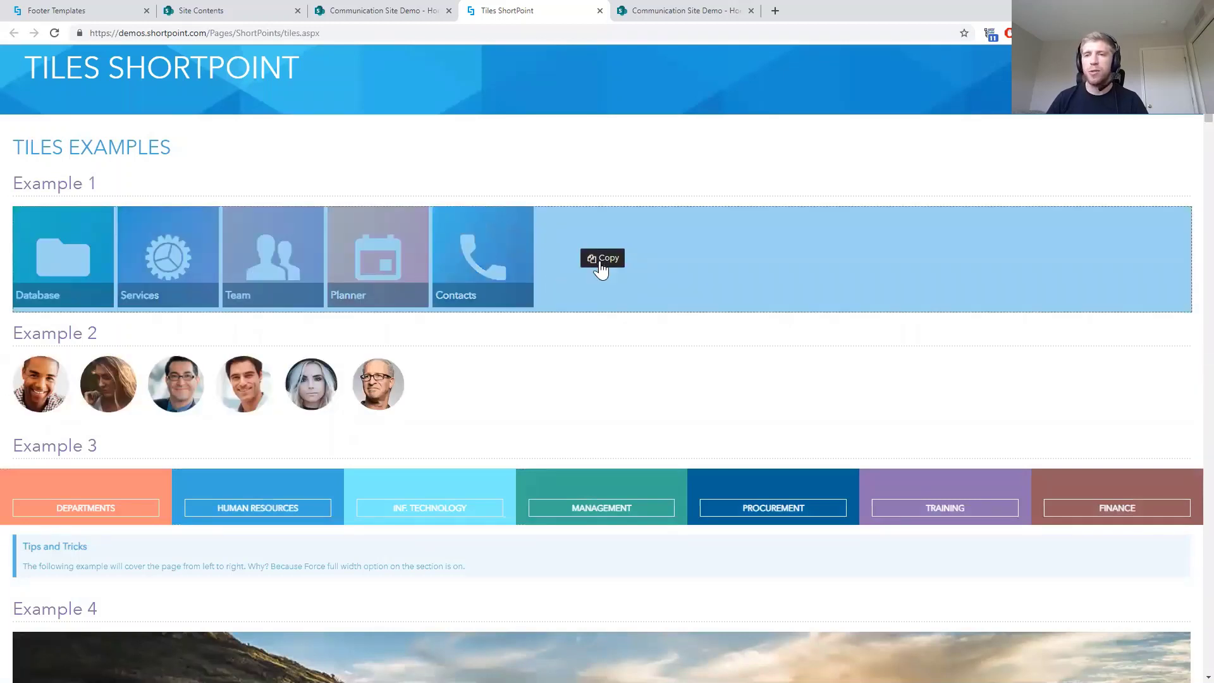
pyautogui.click(599, 264)
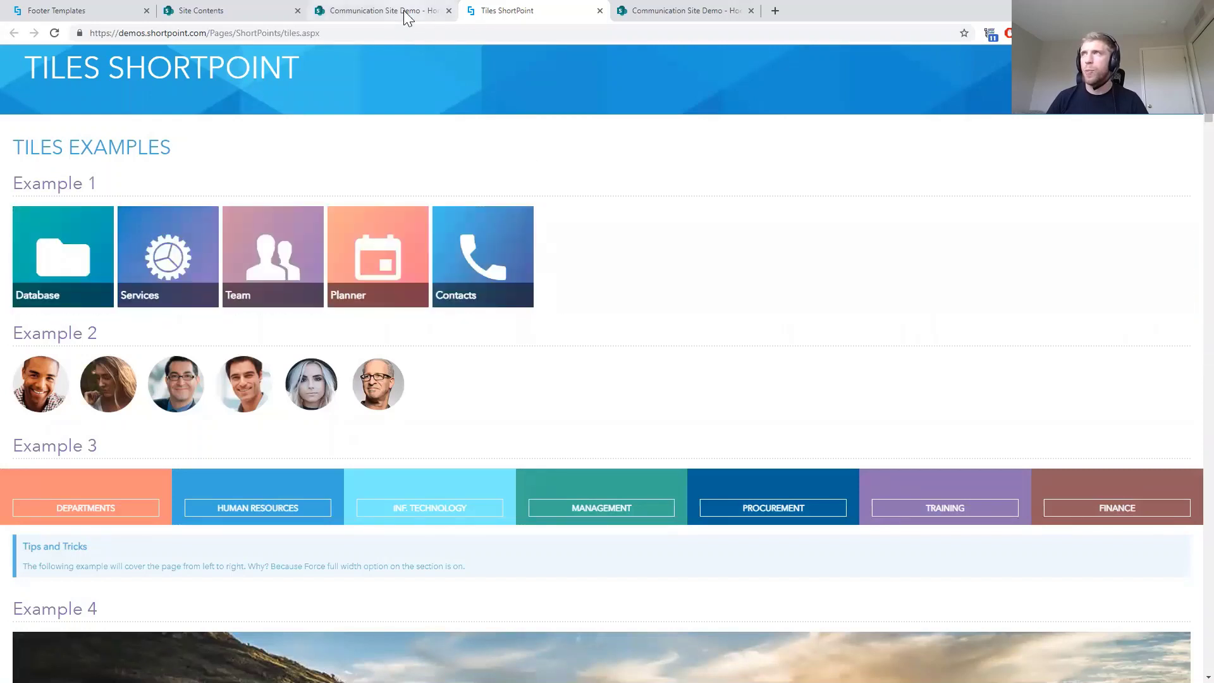
# Back on the Communication Site Demo page, insert the IT and HR Tiles element and paste the copied tiles into the empty second column
pyautogui.click(406, 14)
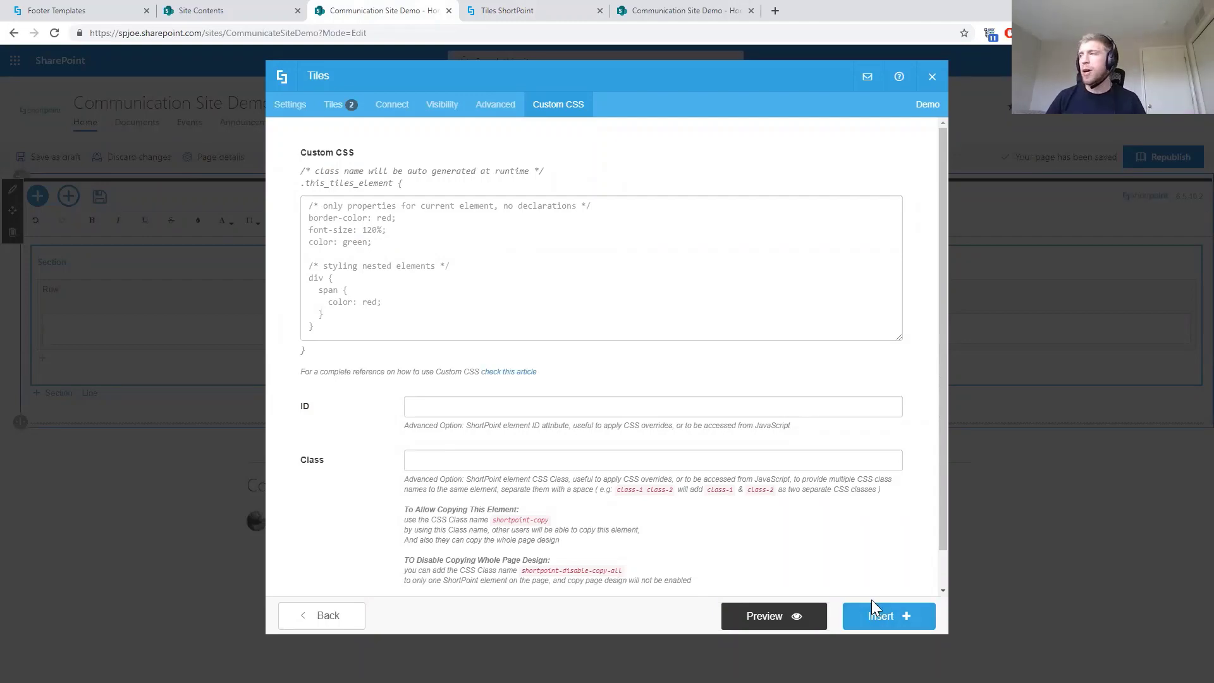
pyautogui.click(875, 619)
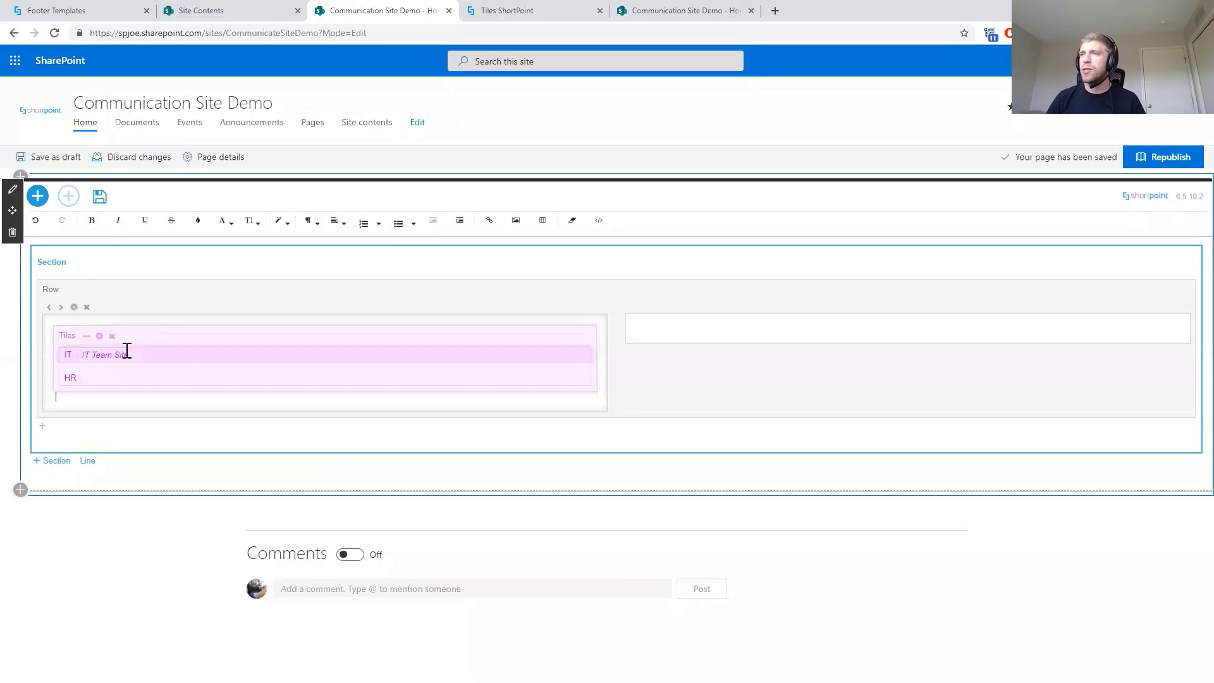
pyautogui.click(103, 409)
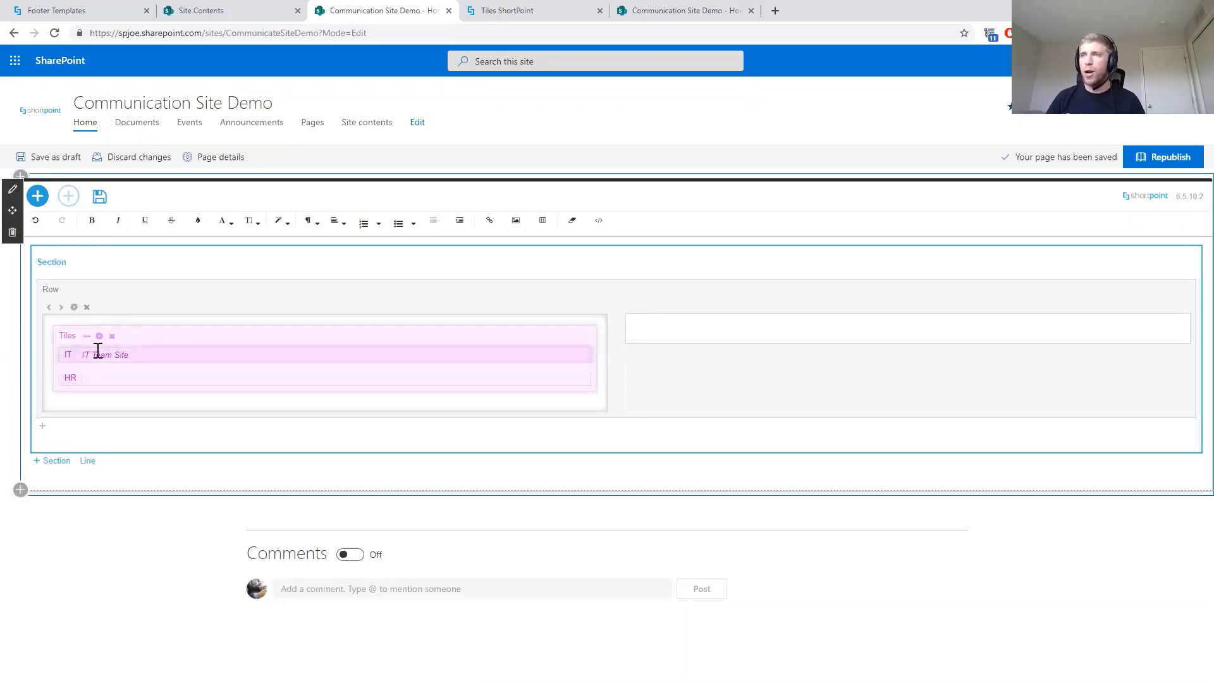
pyautogui.rightClick(655, 330)
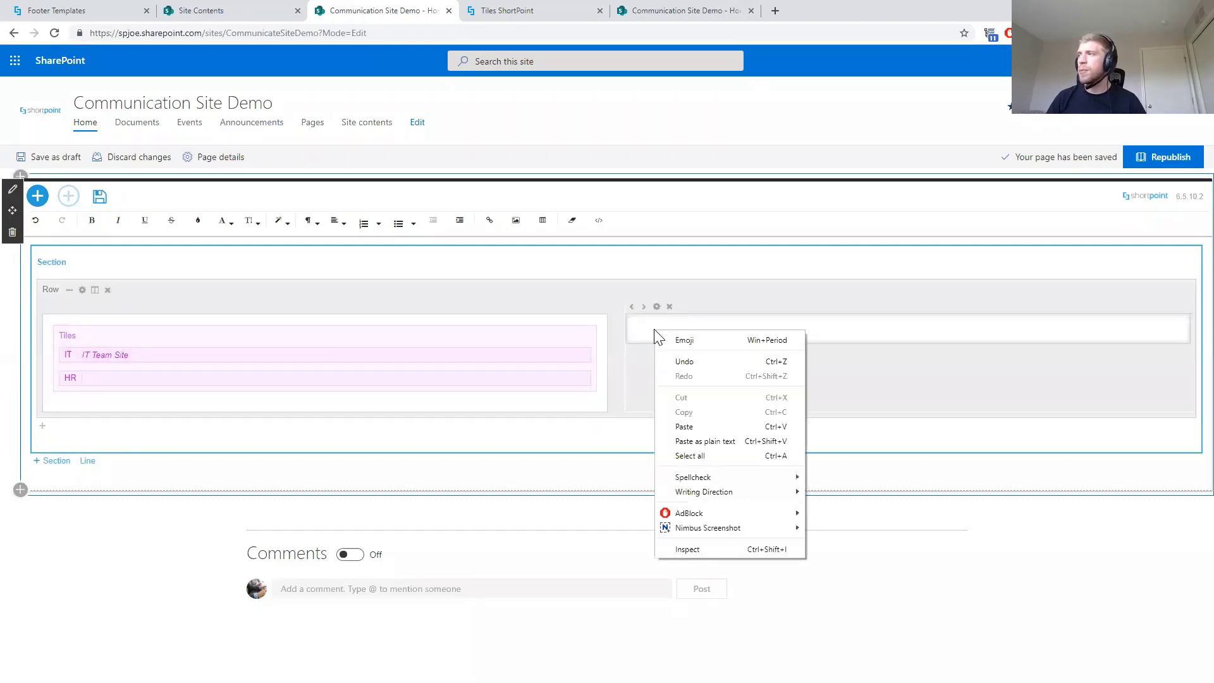
pyautogui.click(685, 427)
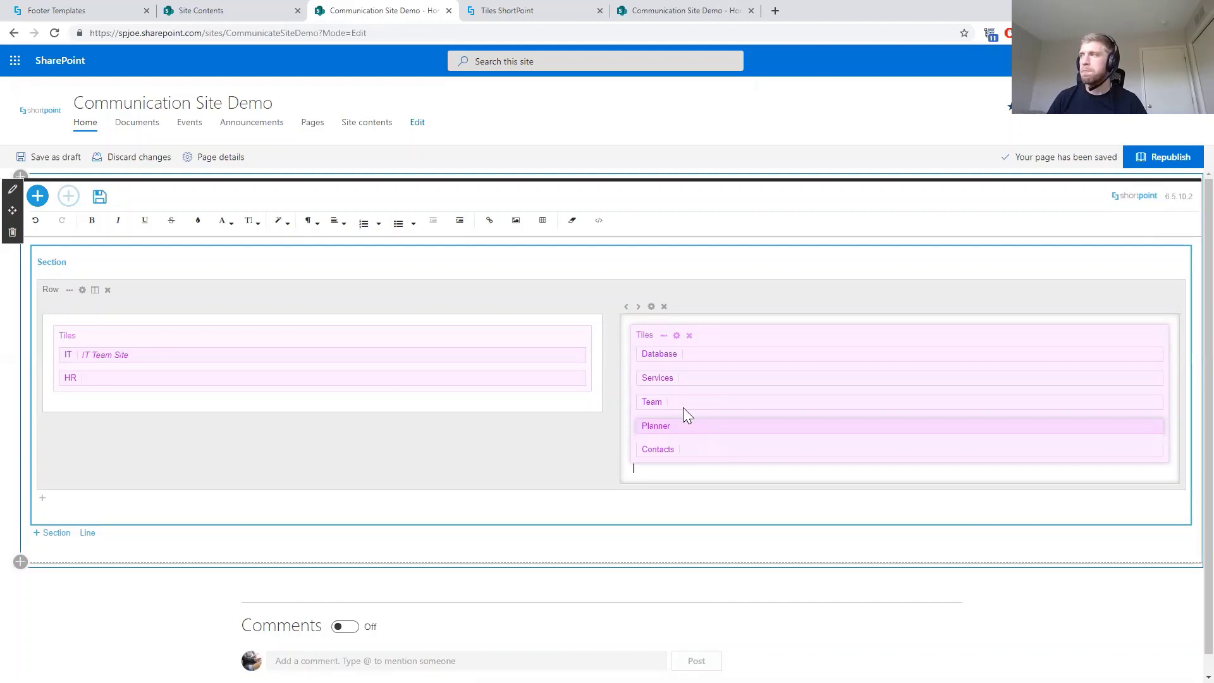
# Open the pasted Tiles element for editing and change its Database tile's title to IT
pyautogui.click(676, 338)
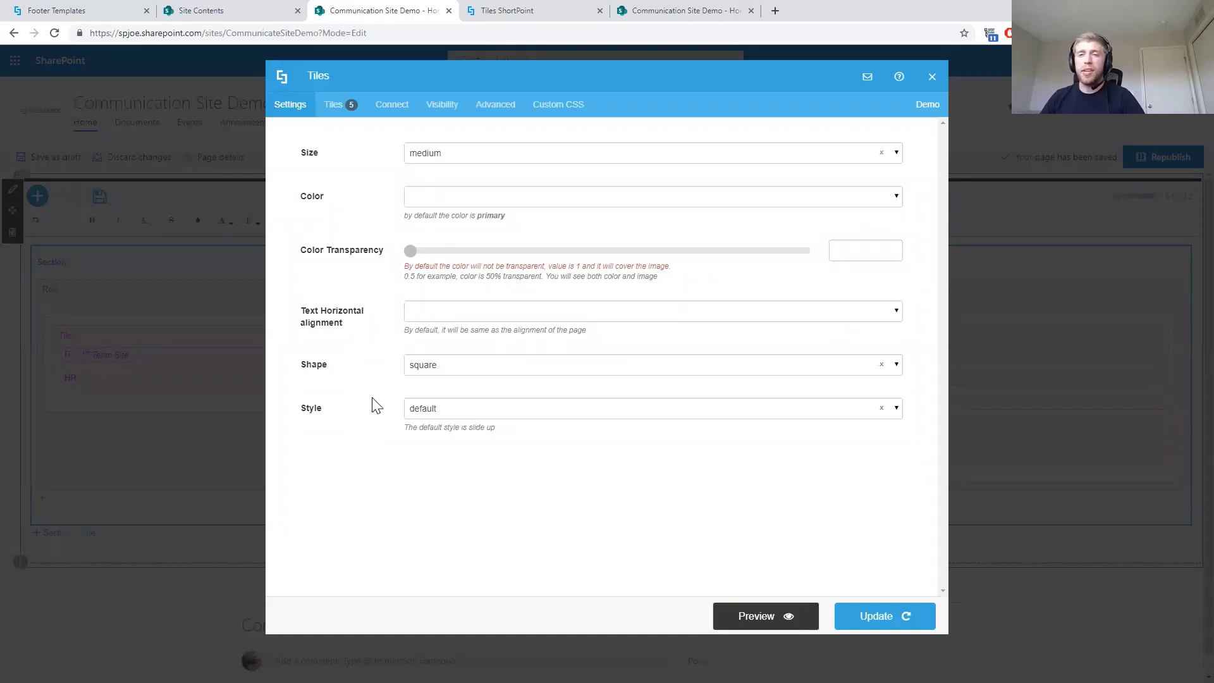
pyautogui.click(439, 159)
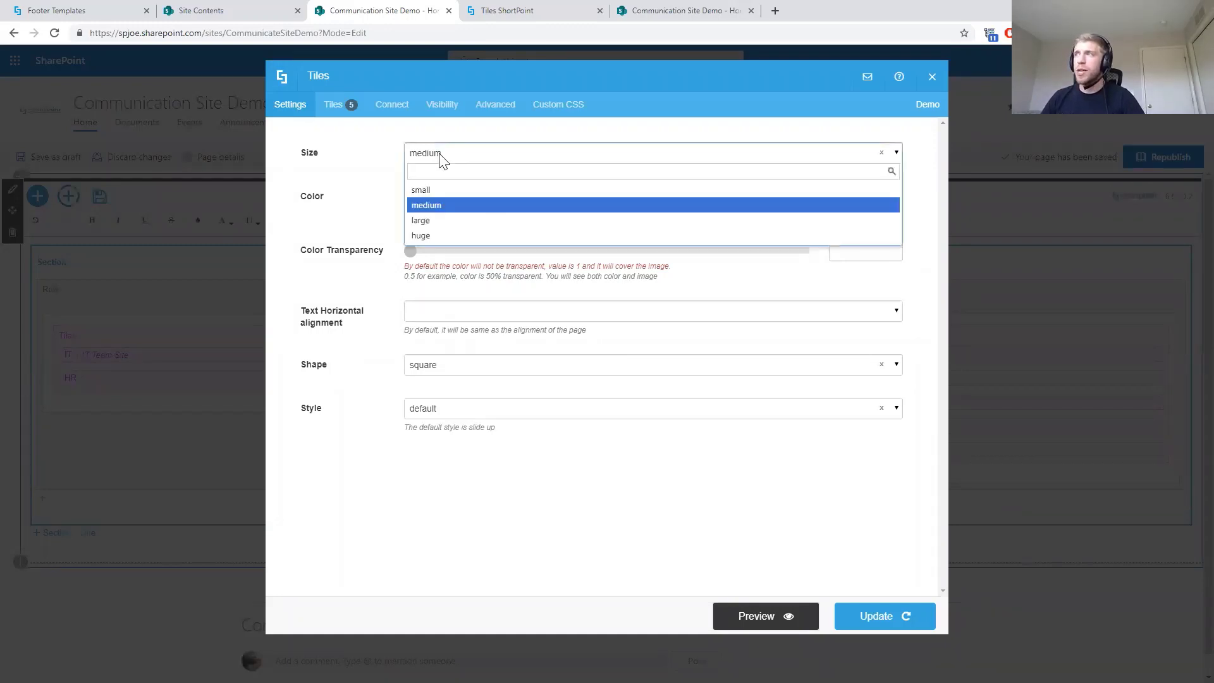
pyautogui.click(387, 239)
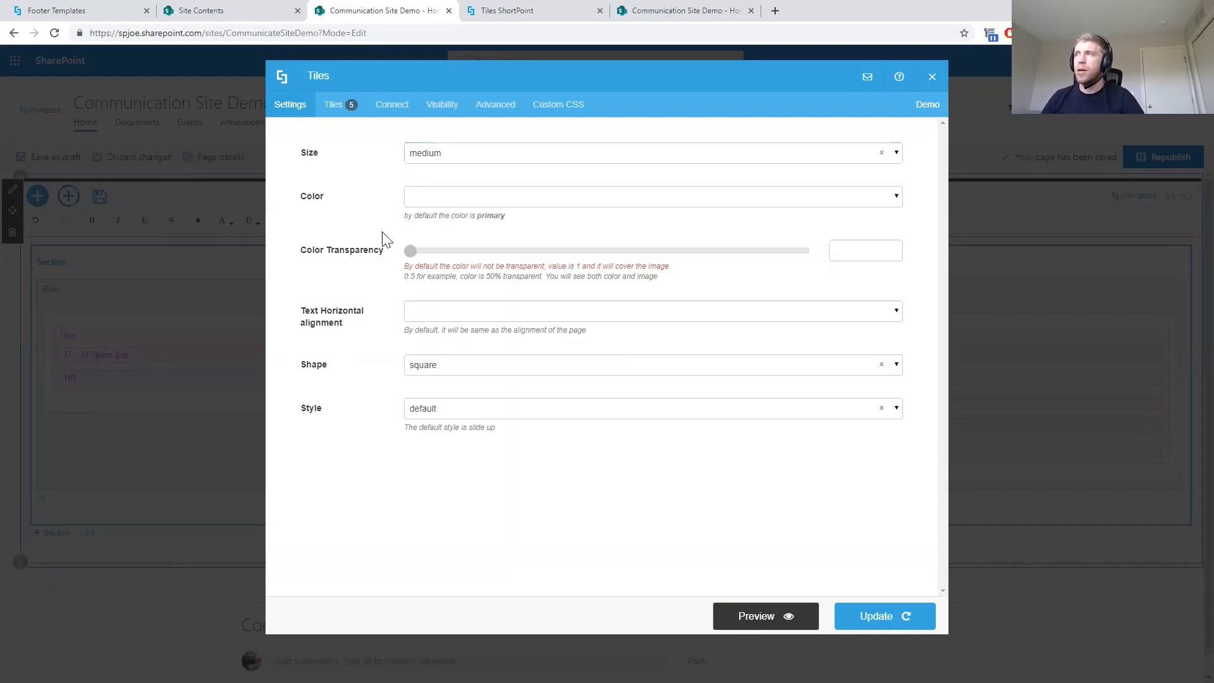
pyautogui.click(337, 119)
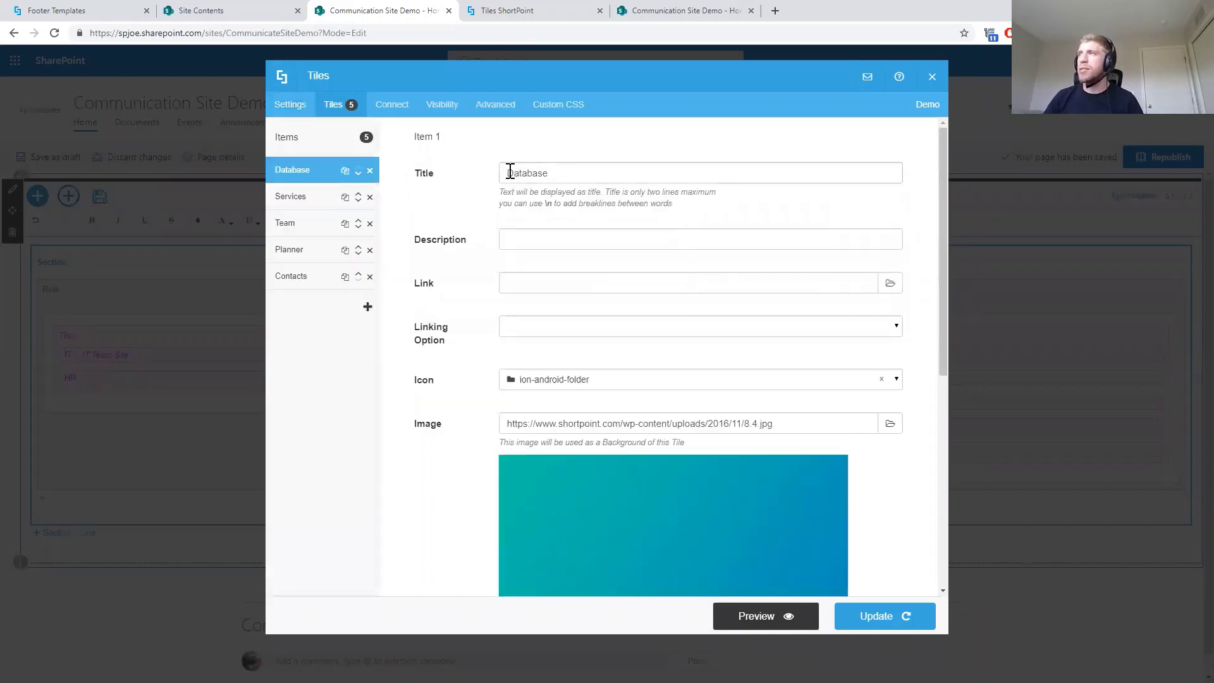
pyautogui.doubleClick(509, 172)
pyautogui.write('IT')
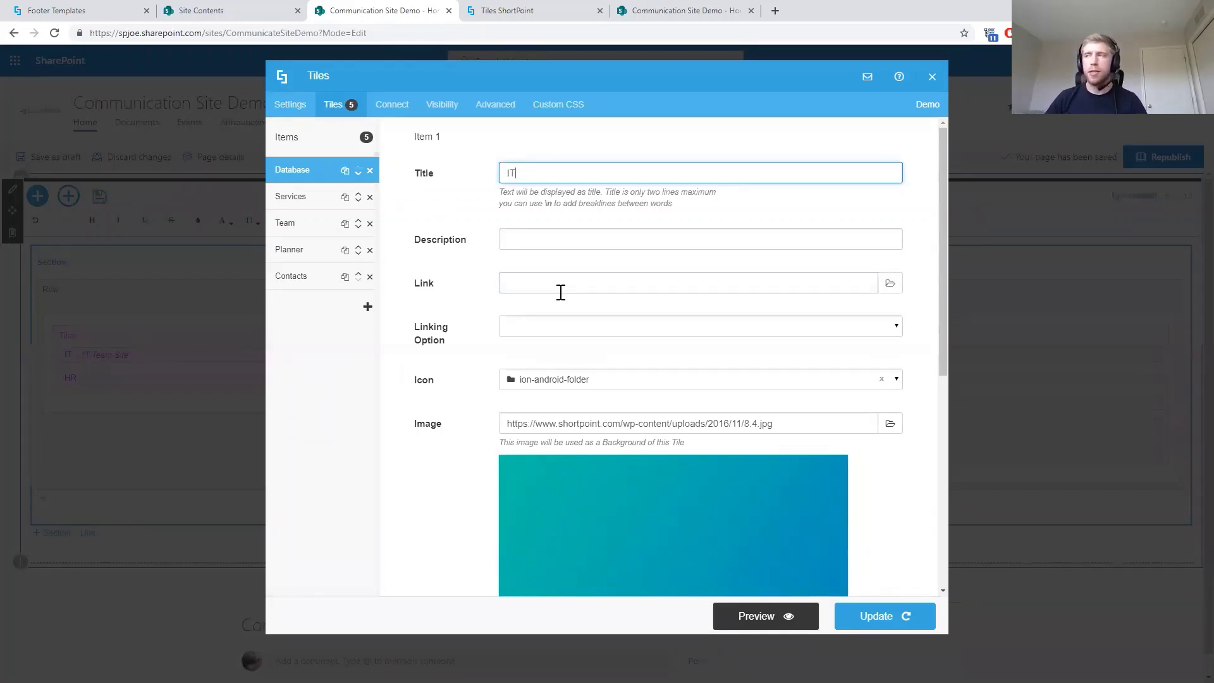
# Set the IT tile's icon to desktop, then preview the tiles and update the element
pyautogui.click(600, 383)
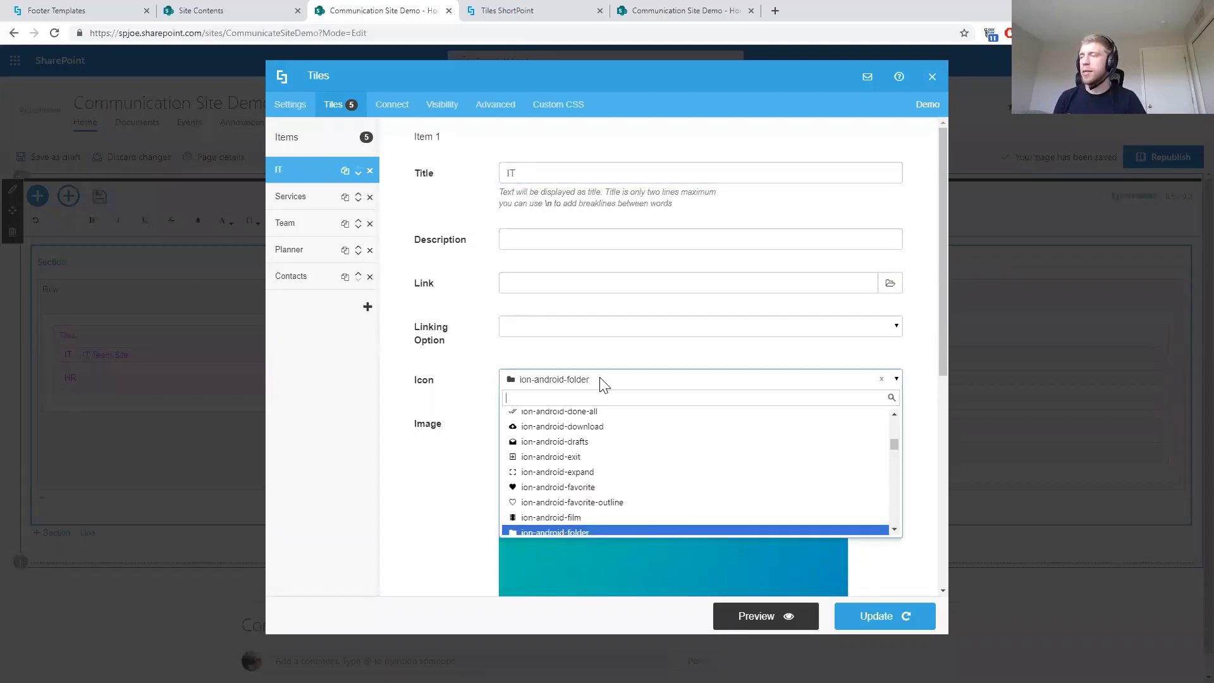
pyautogui.write('deskto')
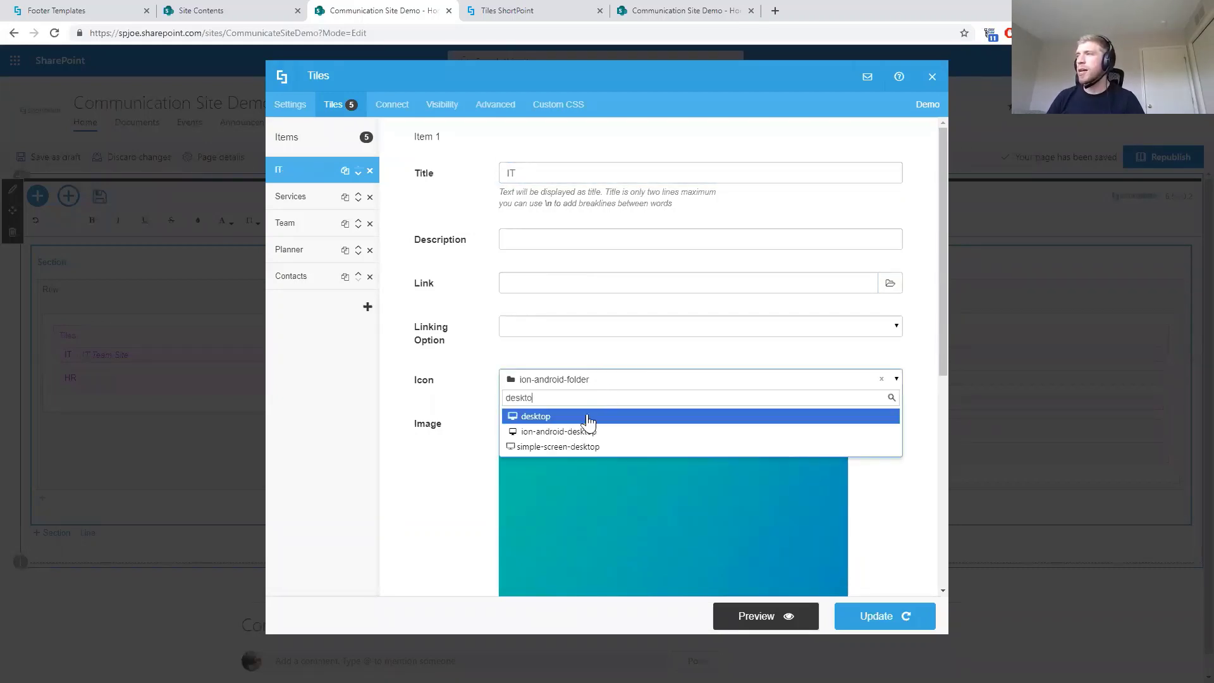
pyautogui.click(587, 418)
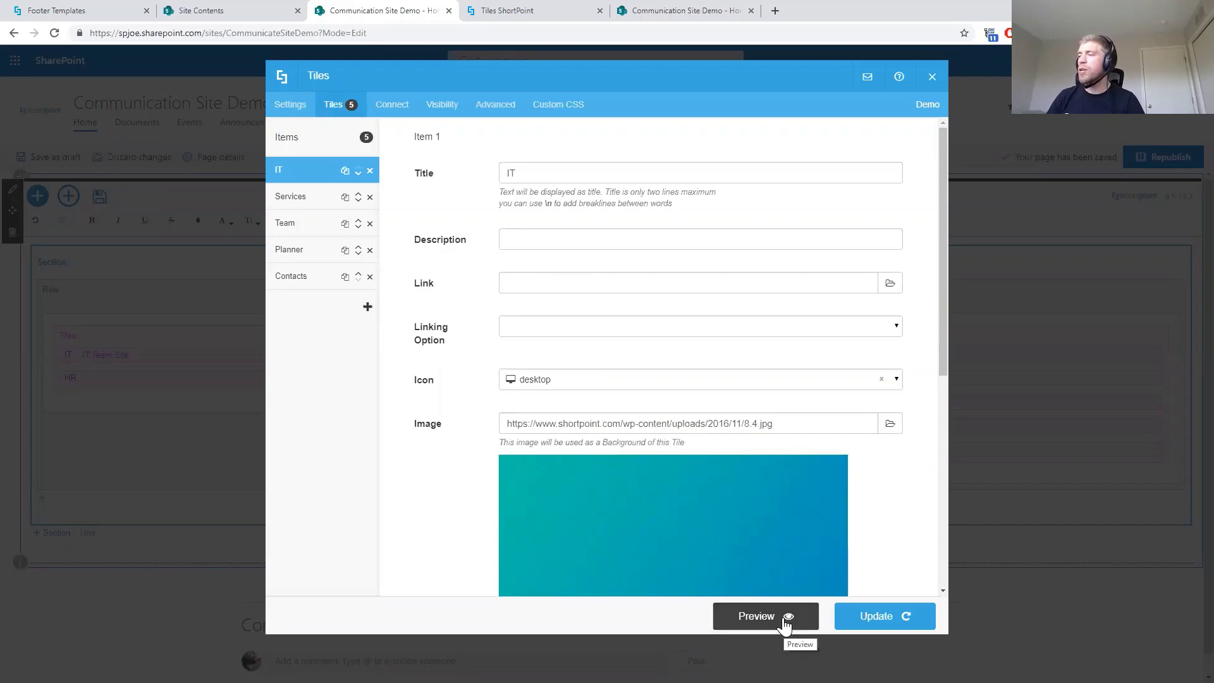
pyautogui.click(783, 618)
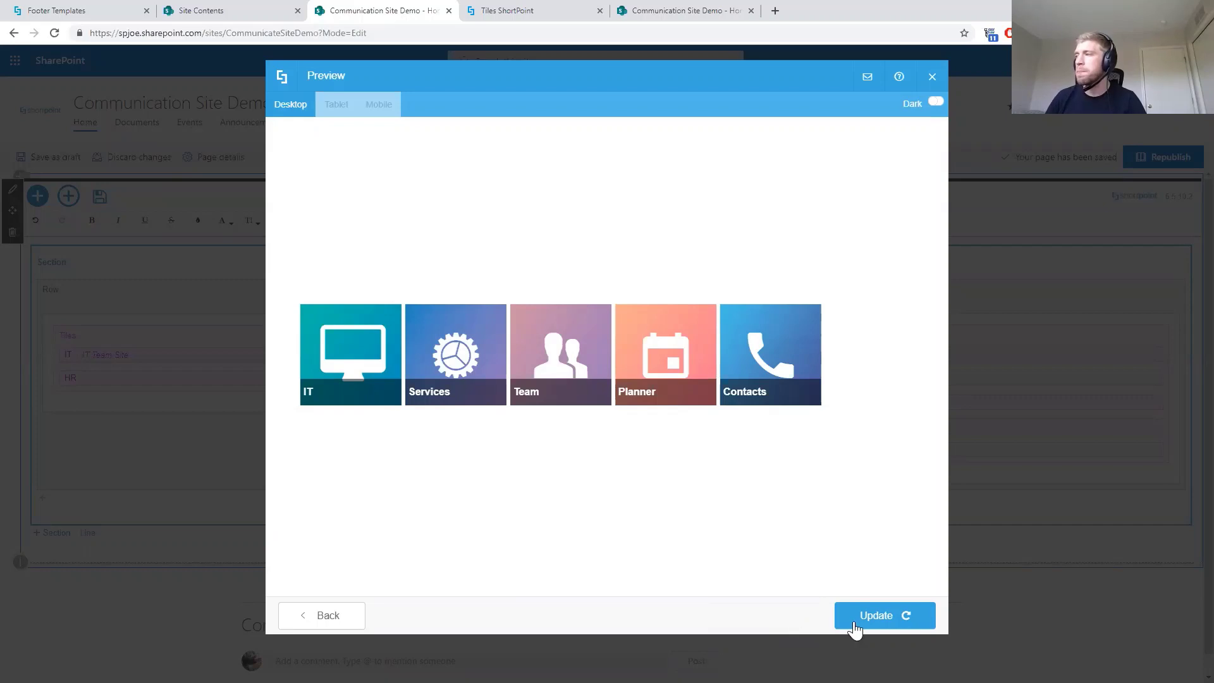
pyautogui.click(872, 616)
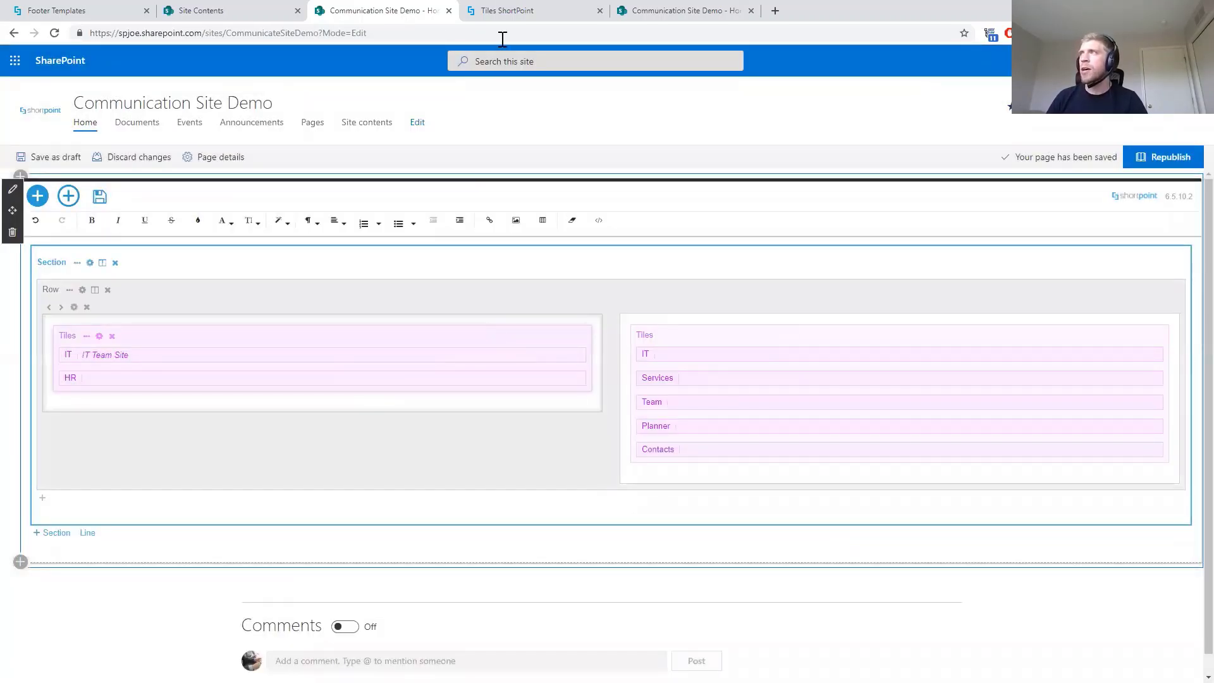
# On the Tiles ShortPoint demo page, stop allowing parts to be copied and examine the available element, demo and use case categories
pyautogui.click(515, 9)
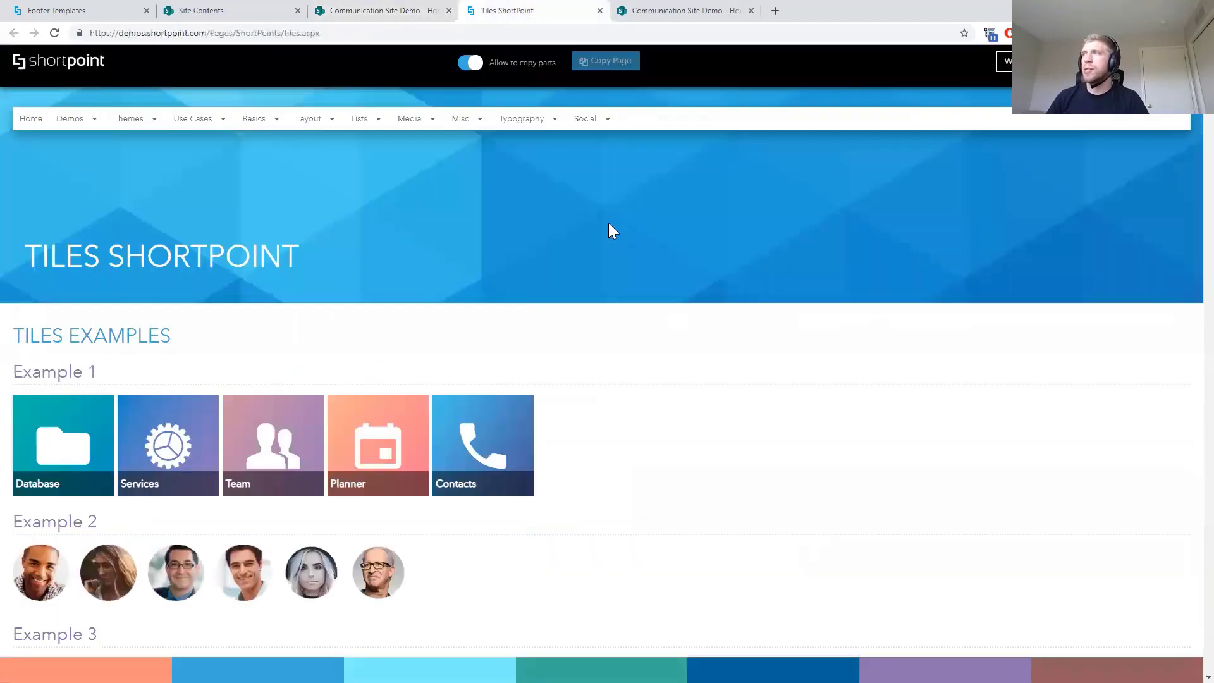
pyautogui.click(476, 70)
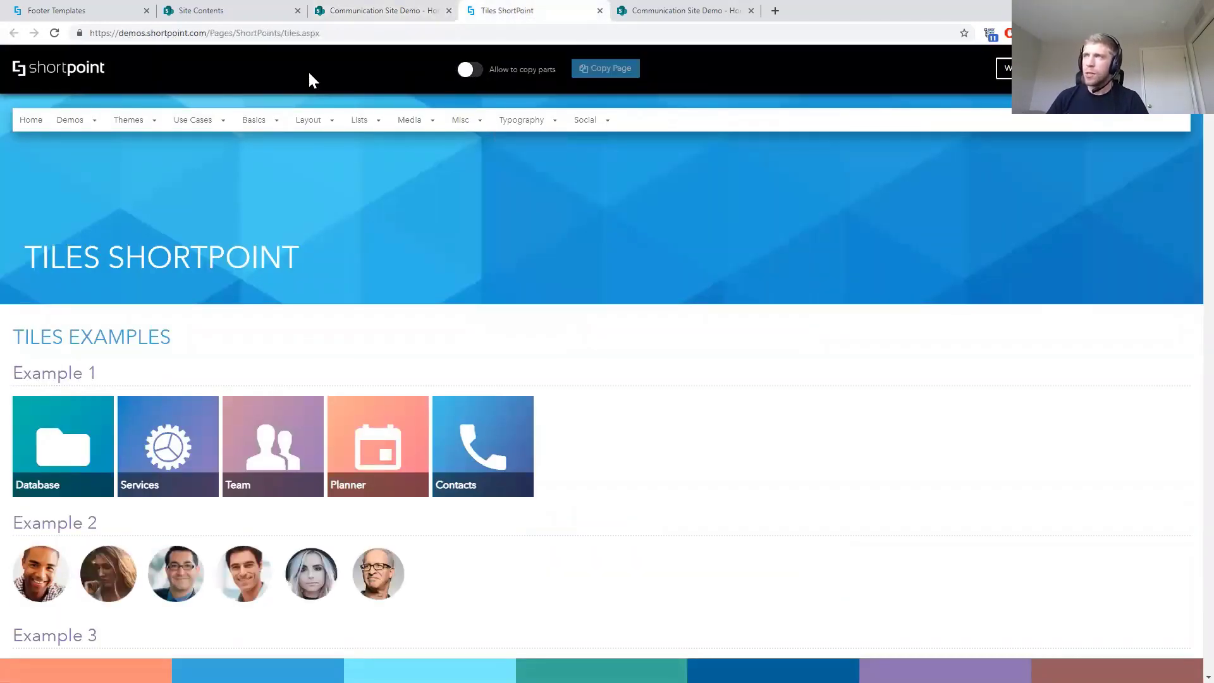
pyautogui.moveTo(259, 126)
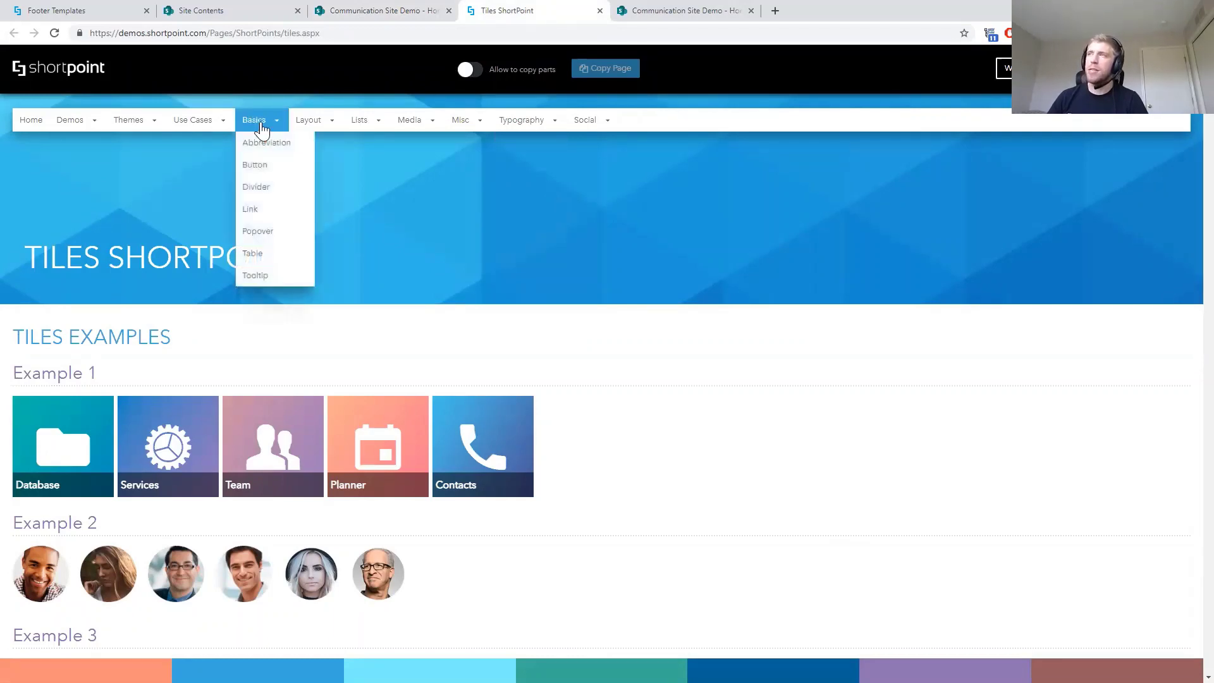
pyautogui.moveTo(361, 131)
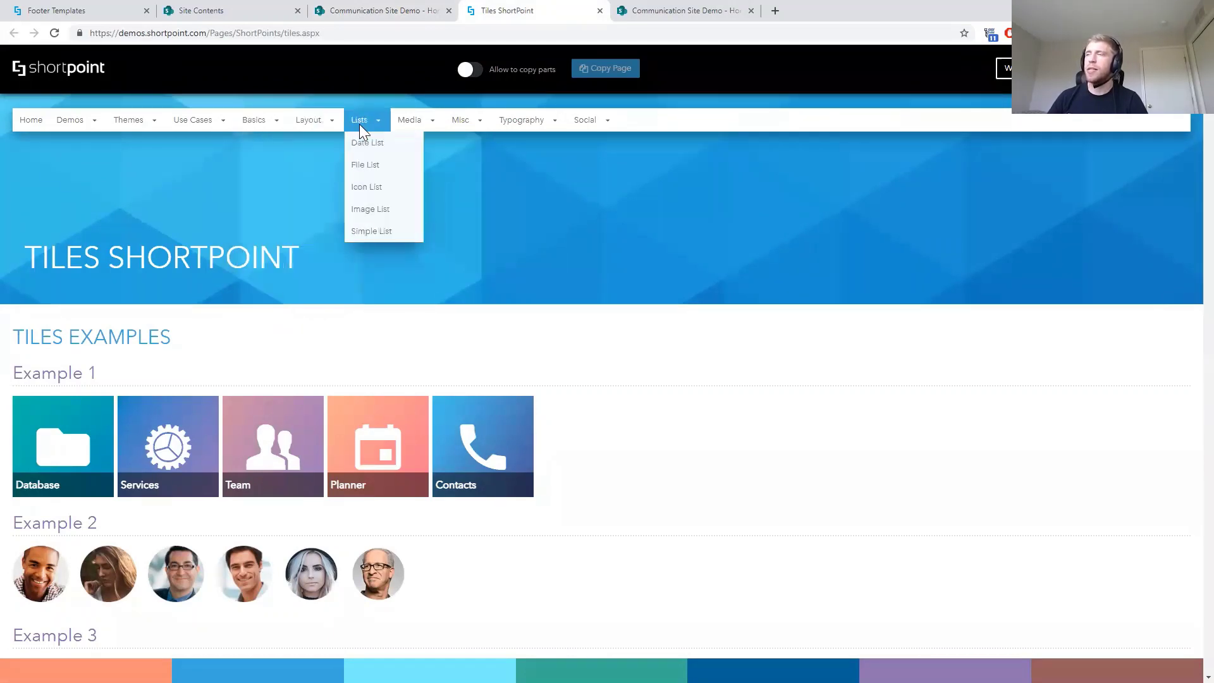
pyautogui.moveTo(406, 126)
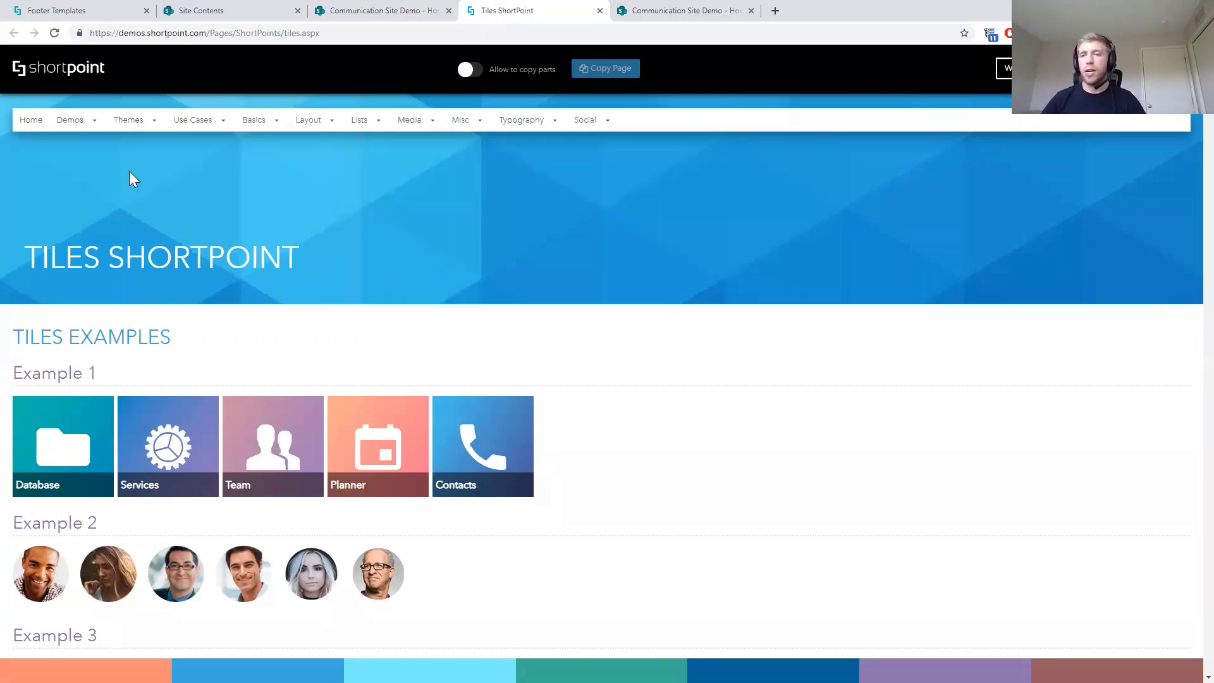
pyautogui.moveTo(80, 127)
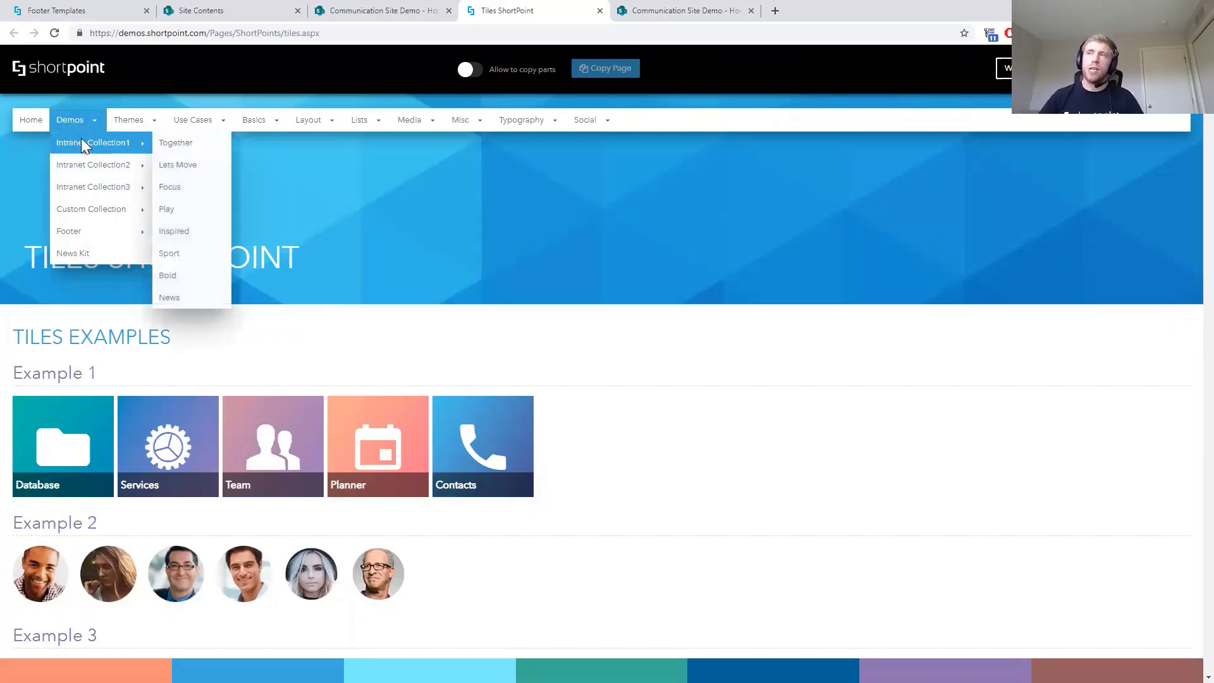
pyautogui.moveTo(84, 183)
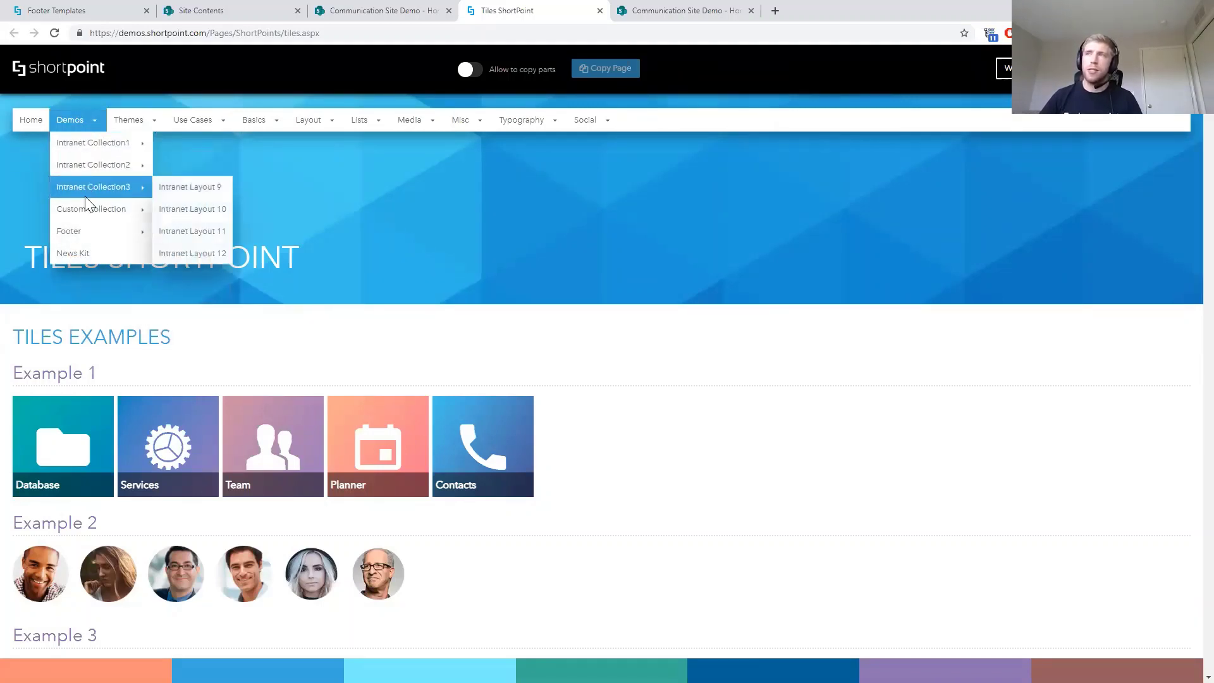
pyautogui.moveTo(129, 143)
pyautogui.moveTo(177, 127)
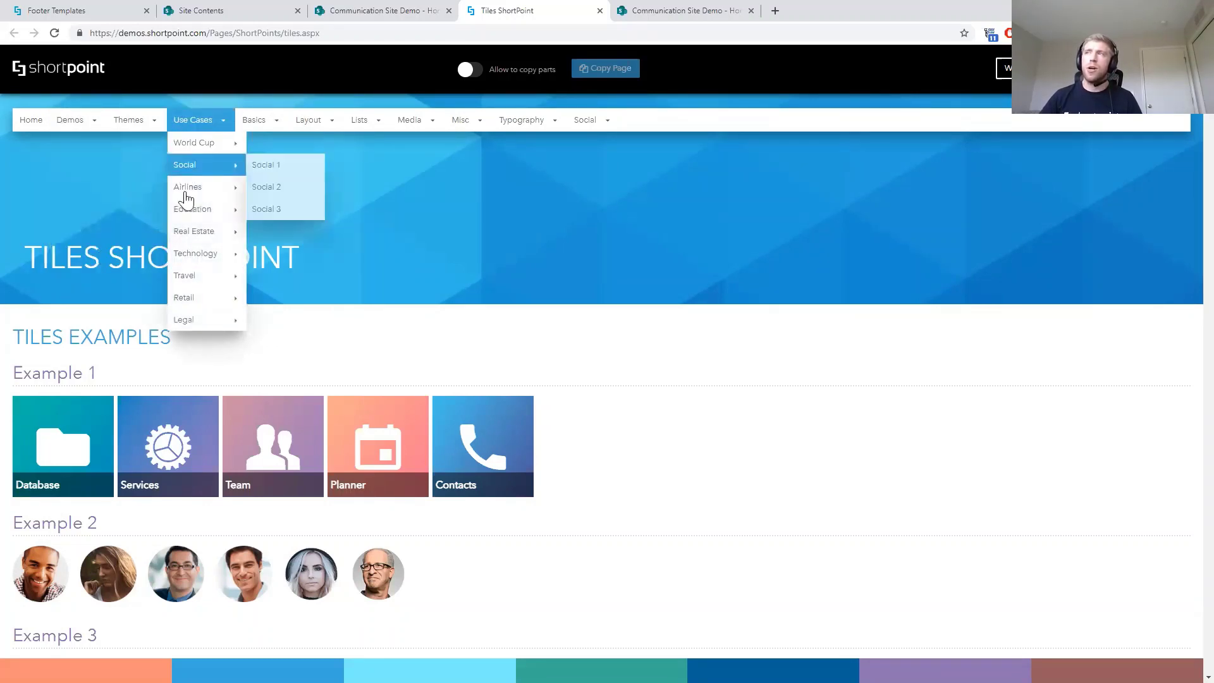
pyautogui.moveTo(184, 252)
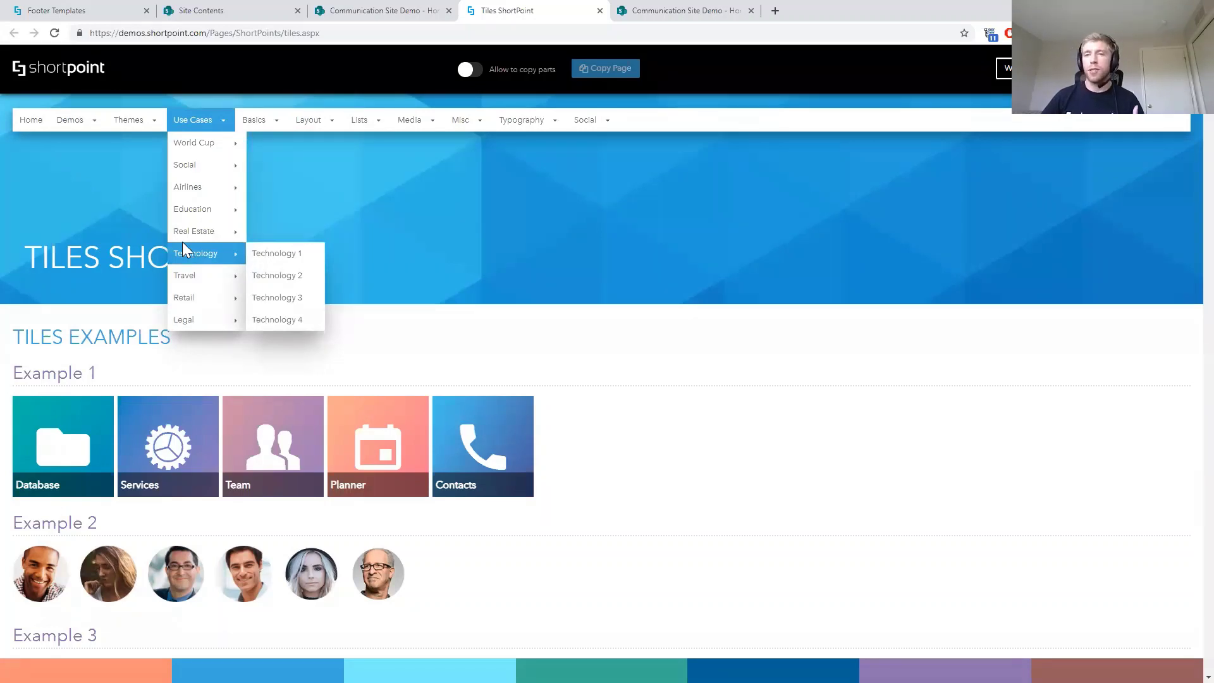
# Open the ShortPoint Demos Library home page and examine its gallery of ready-made page designs
pyautogui.click(37, 124)
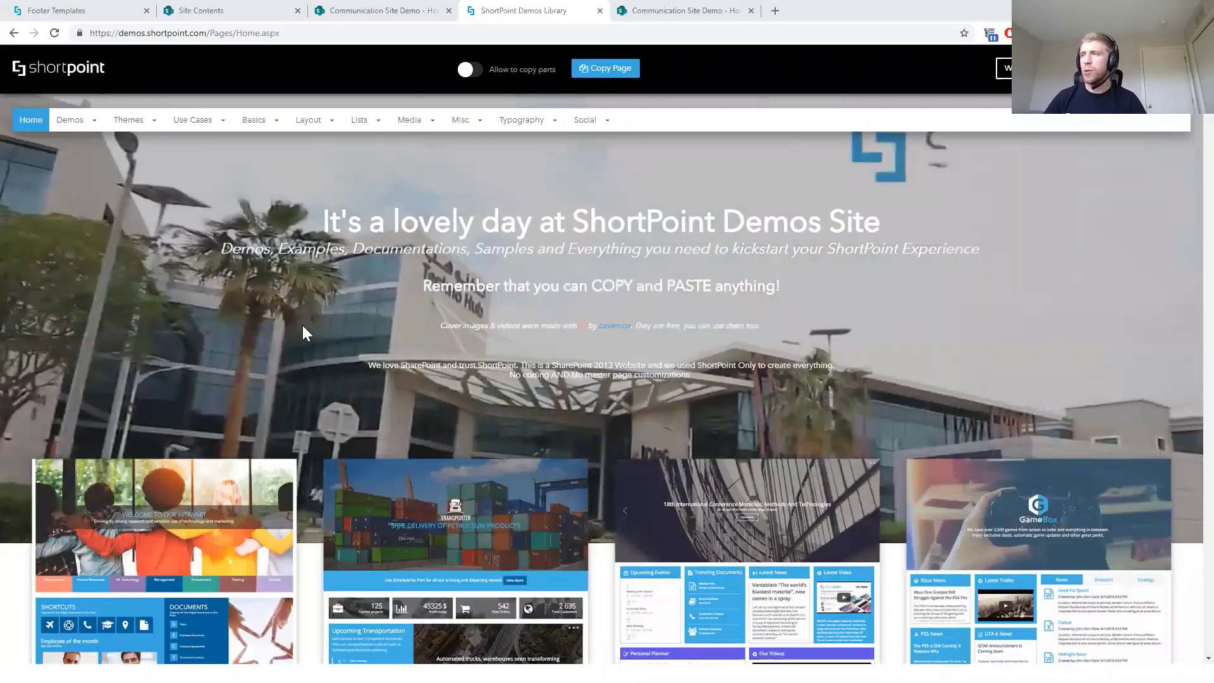
pyautogui.scroll(-4, 303, 326)
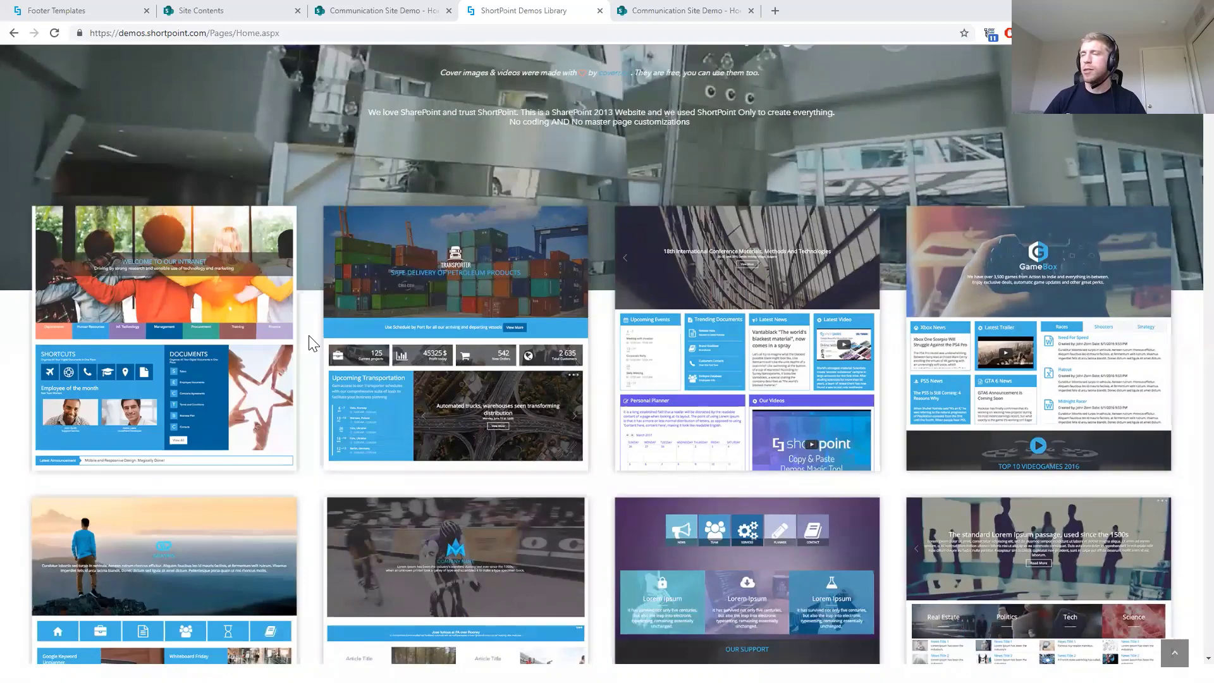
pyautogui.scroll(-4, 310, 344)
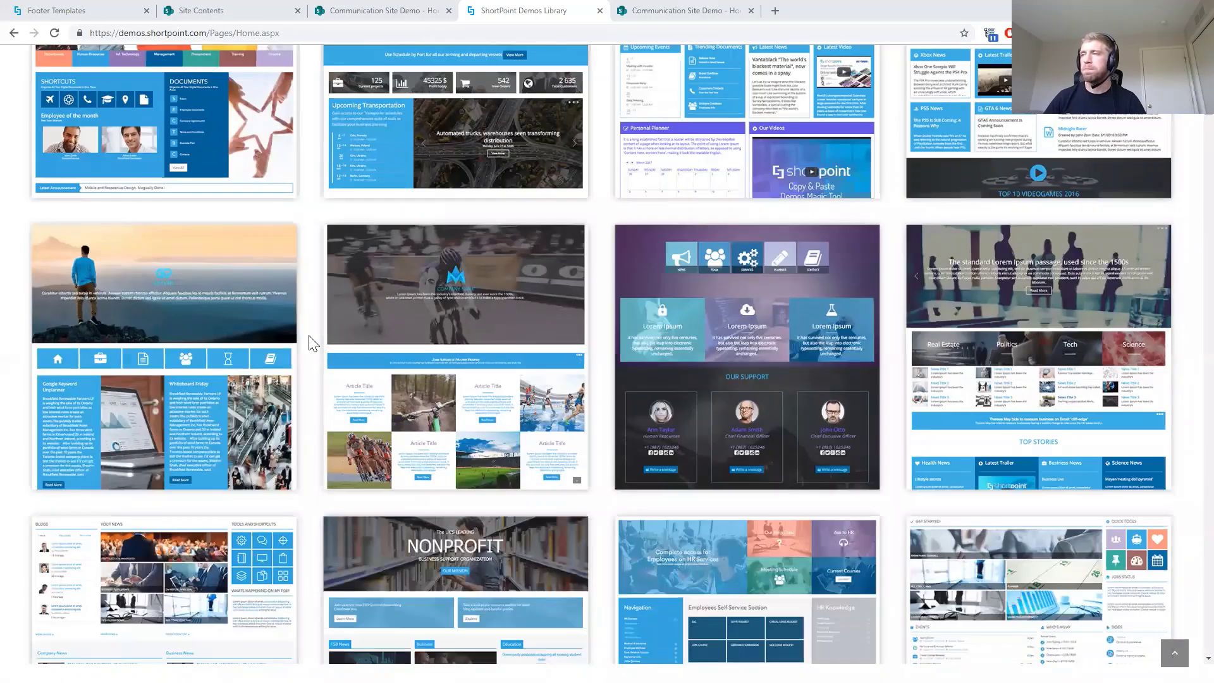
pyautogui.scroll(-5, 310, 345)
pyautogui.scroll(-3, 310, 344)
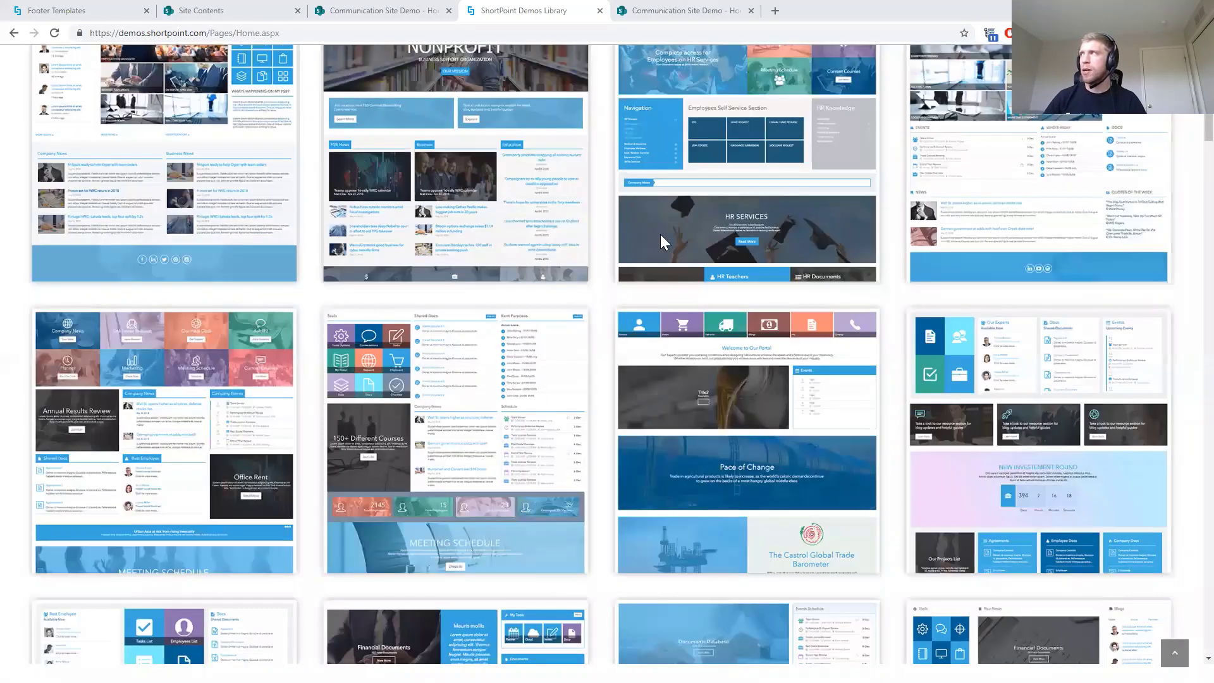
pyautogui.scroll(-7, 1187, 155)
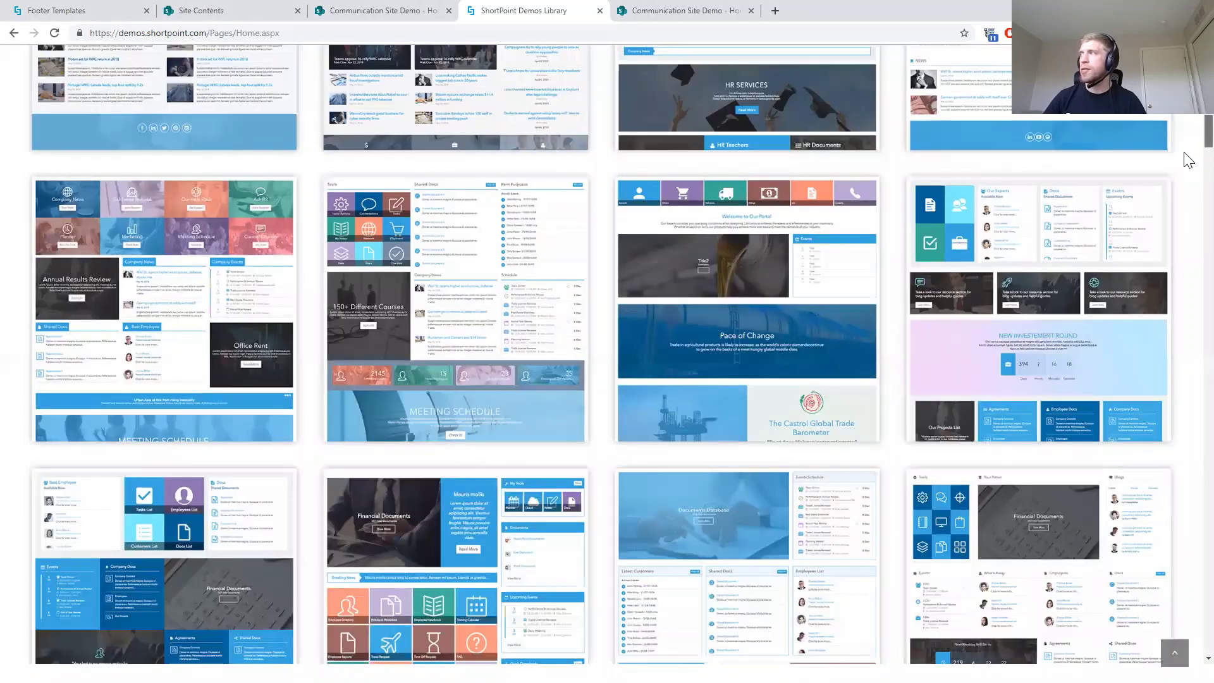
pyautogui.scroll(10, 1186, 158)
pyautogui.scroll(3, 1189, 127)
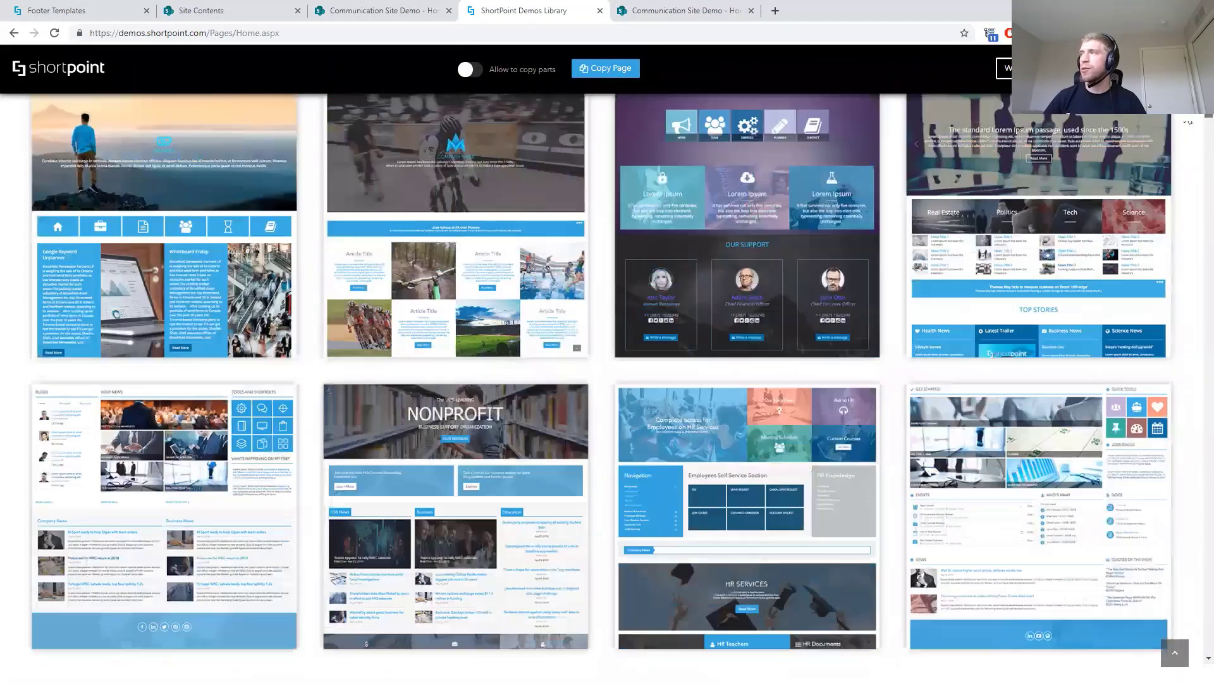
pyautogui.scroll(6, 310, 341)
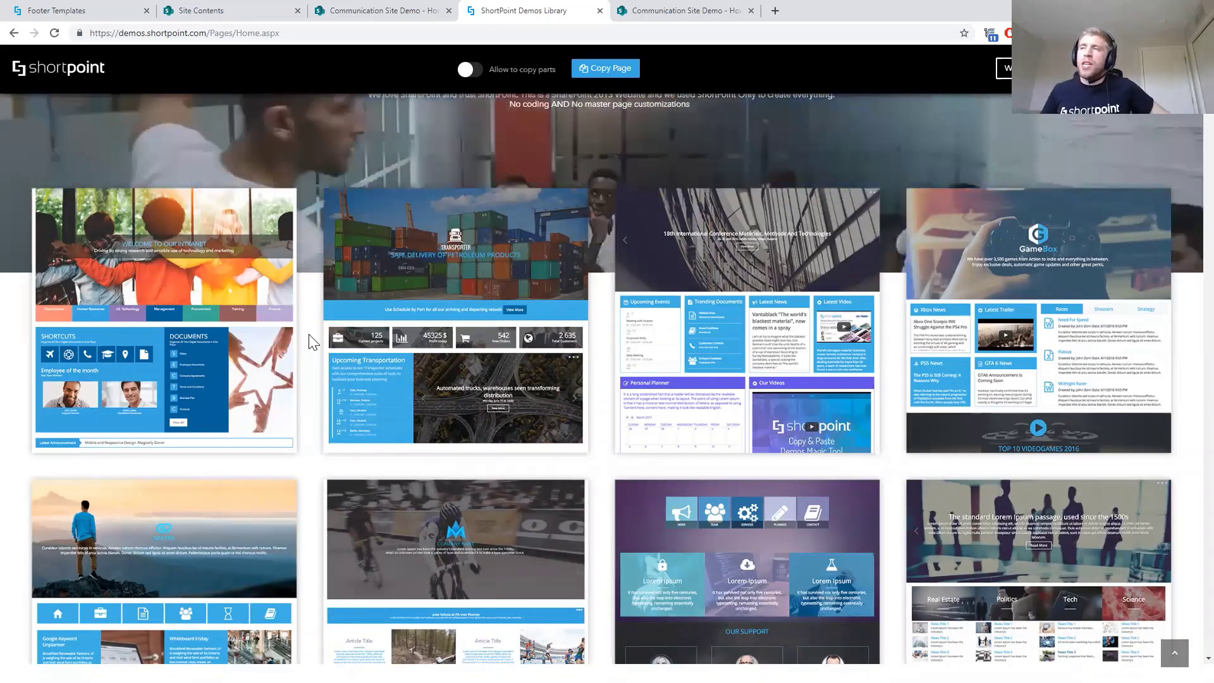
# Open the Together design from the gallery, check its individually copyable parts, and copy the whole page
pyautogui.click(208, 316)
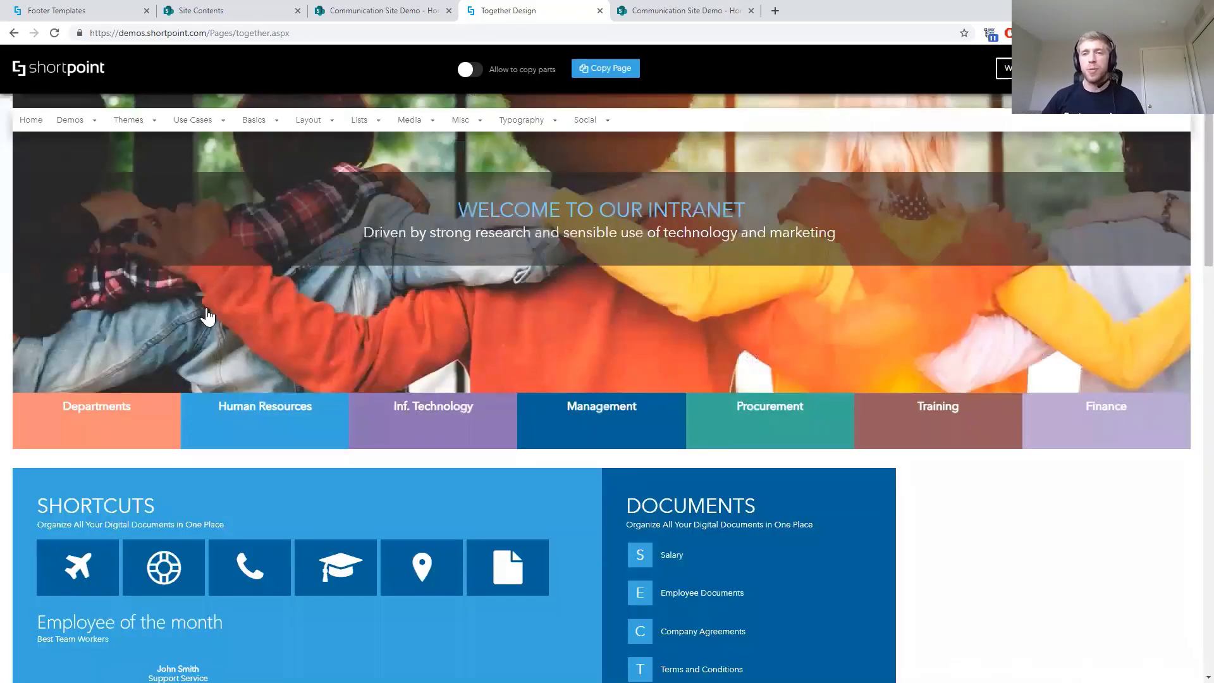
pyautogui.click(466, 75)
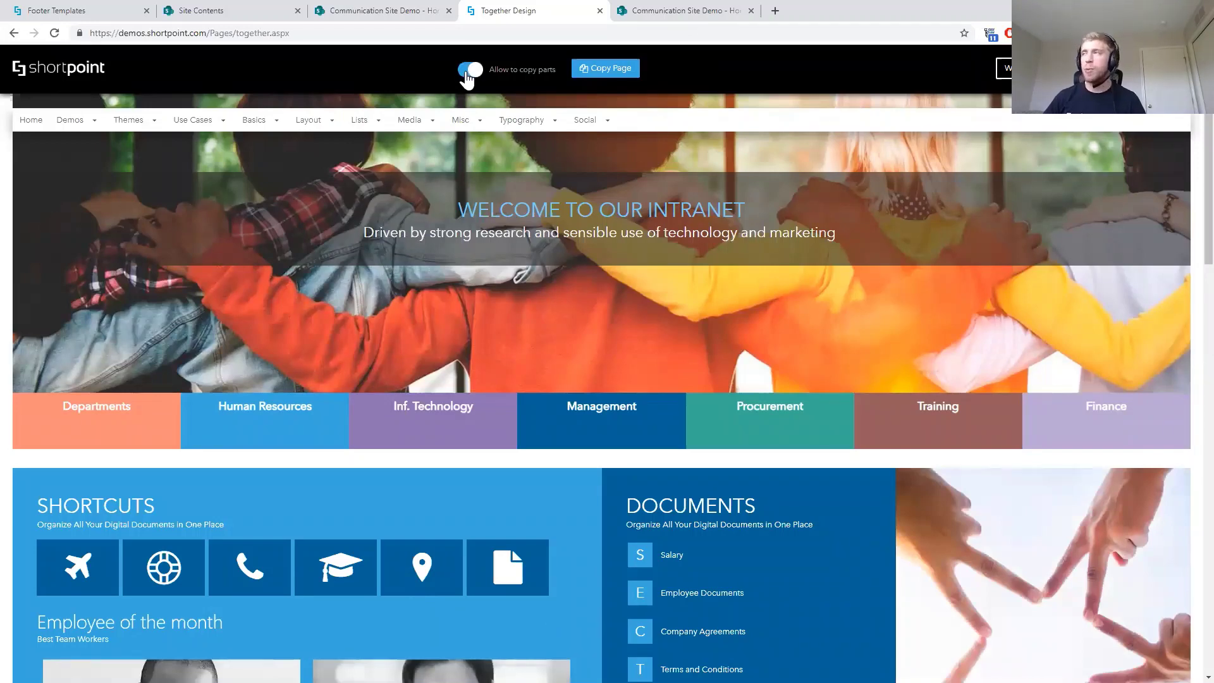
pyautogui.moveTo(645, 259)
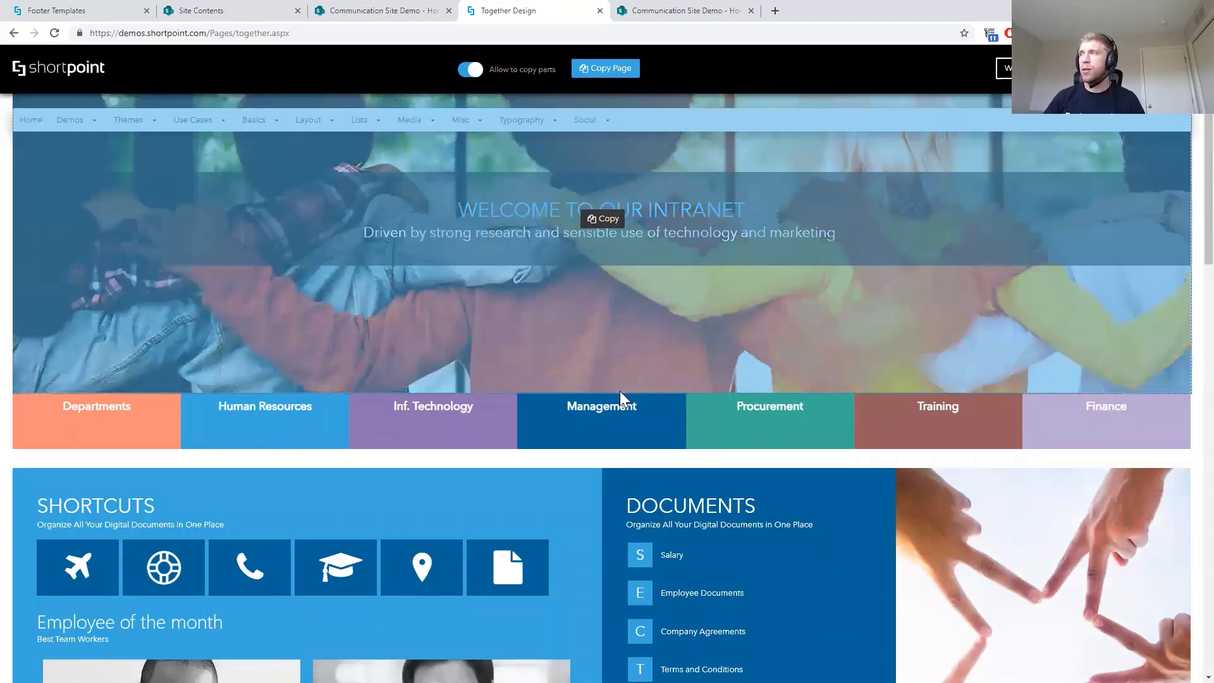
pyautogui.scroll(-2, 563, 532)
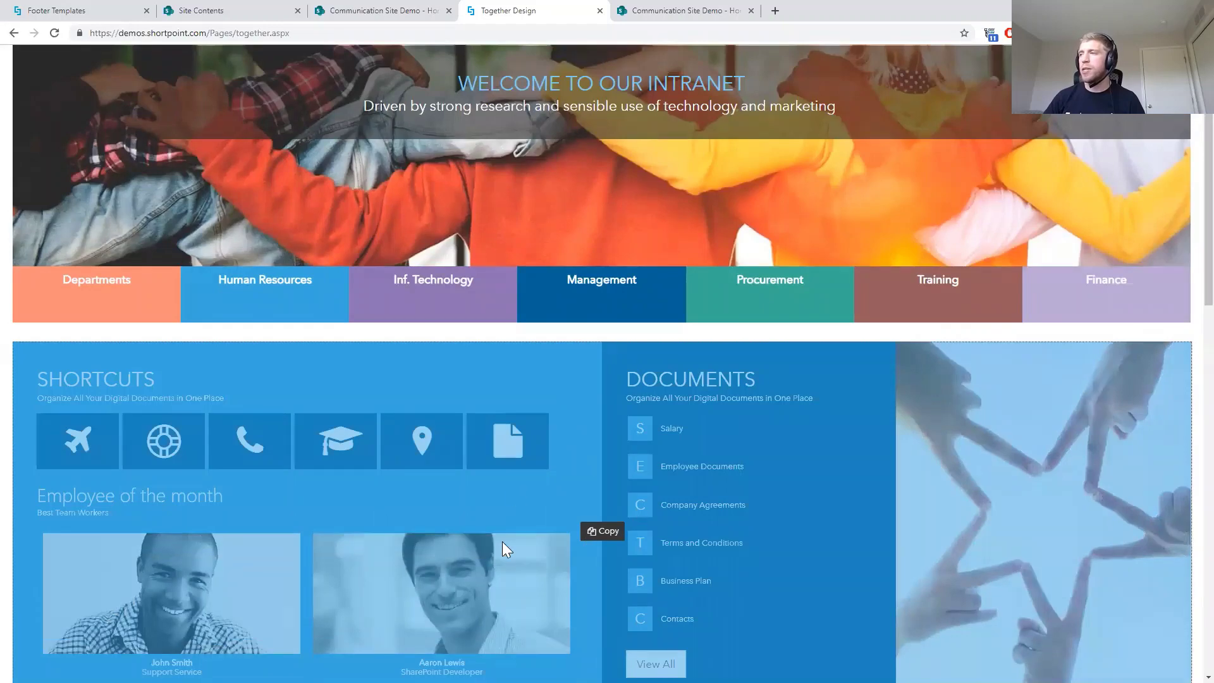
pyautogui.scroll(2, 507, 277)
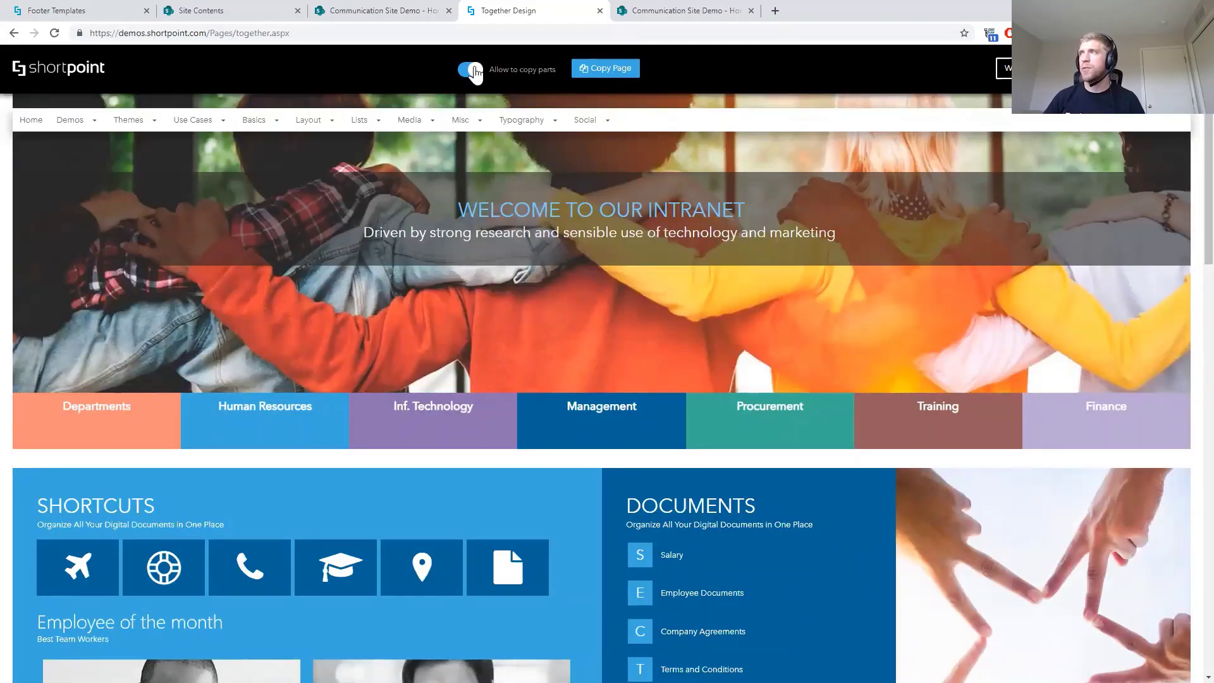
pyautogui.click(470, 69)
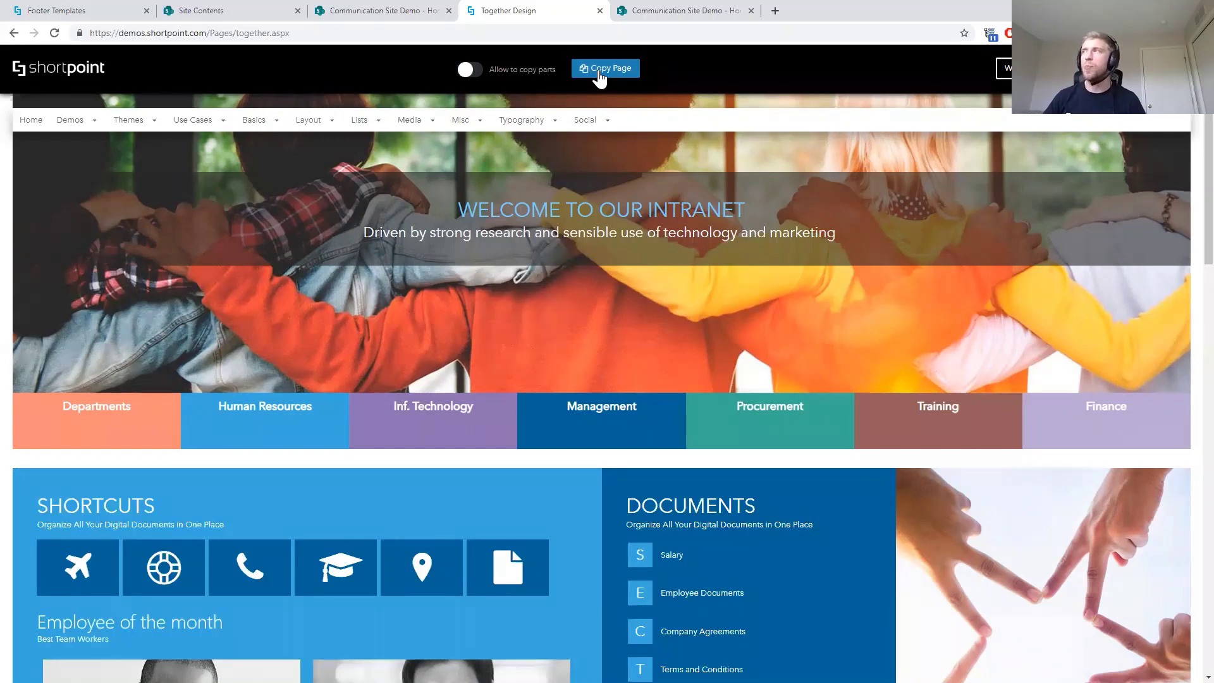
pyautogui.click(600, 70)
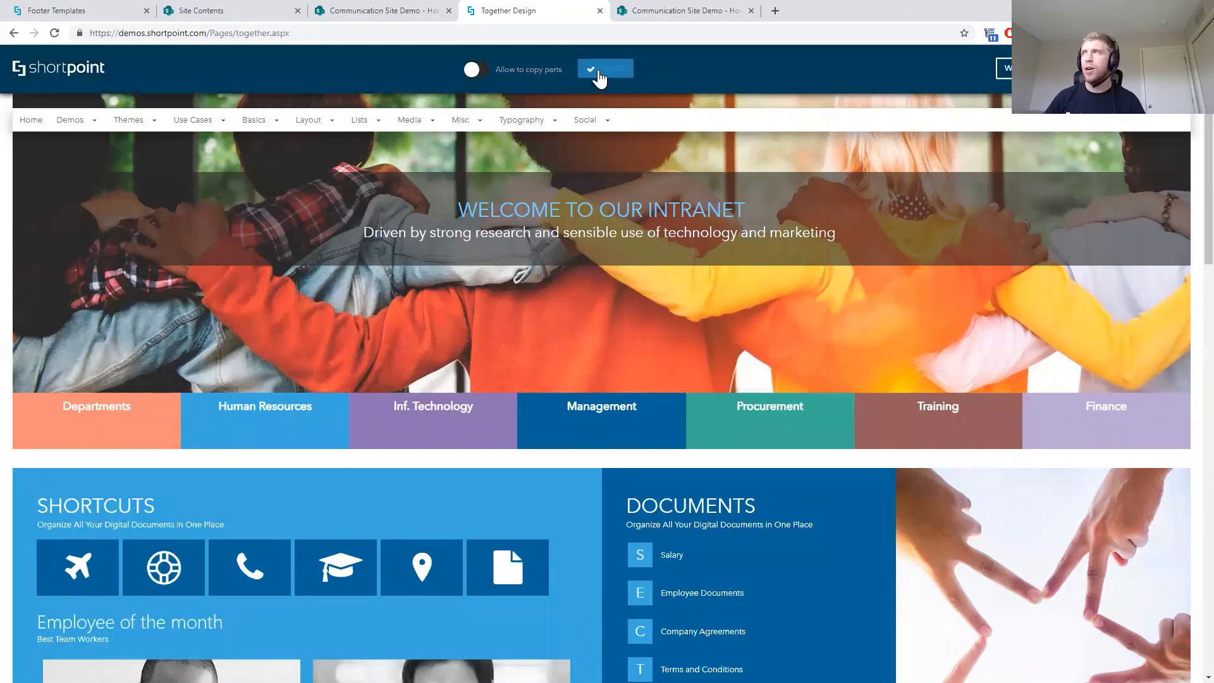
# Back on the Communication Site Demo page, add a space before the existing section
pyautogui.click(393, 12)
pyautogui.moveTo(135, 265)
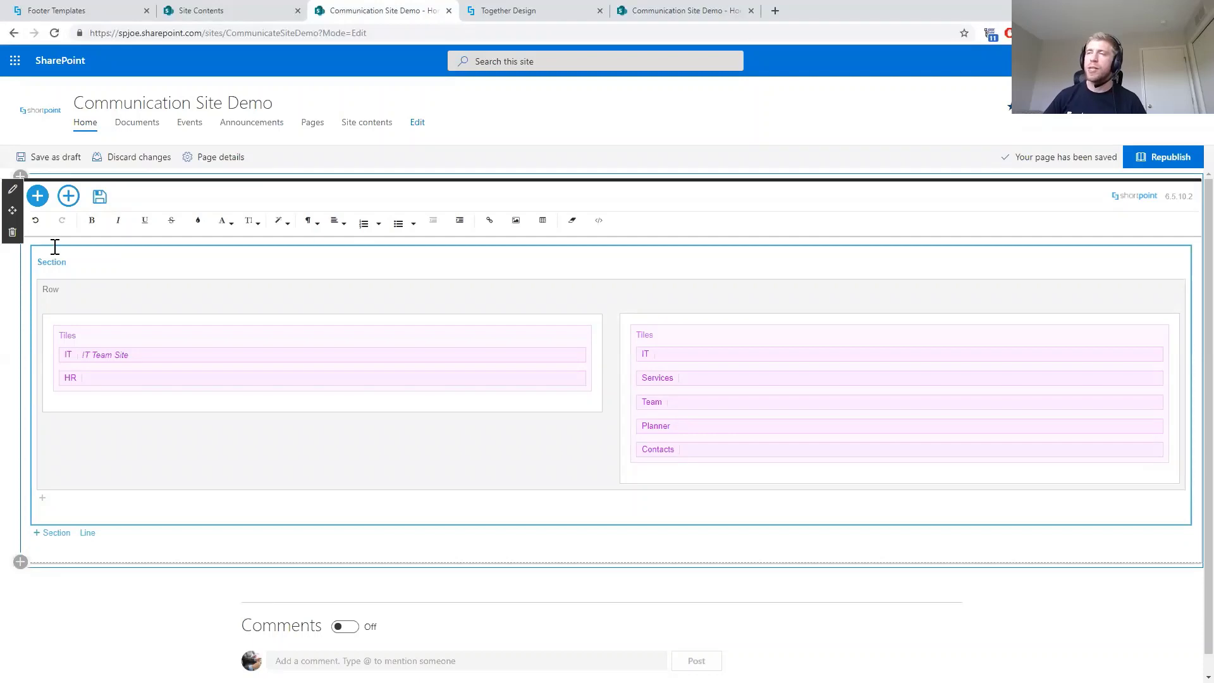
pyautogui.moveTo(73, 268)
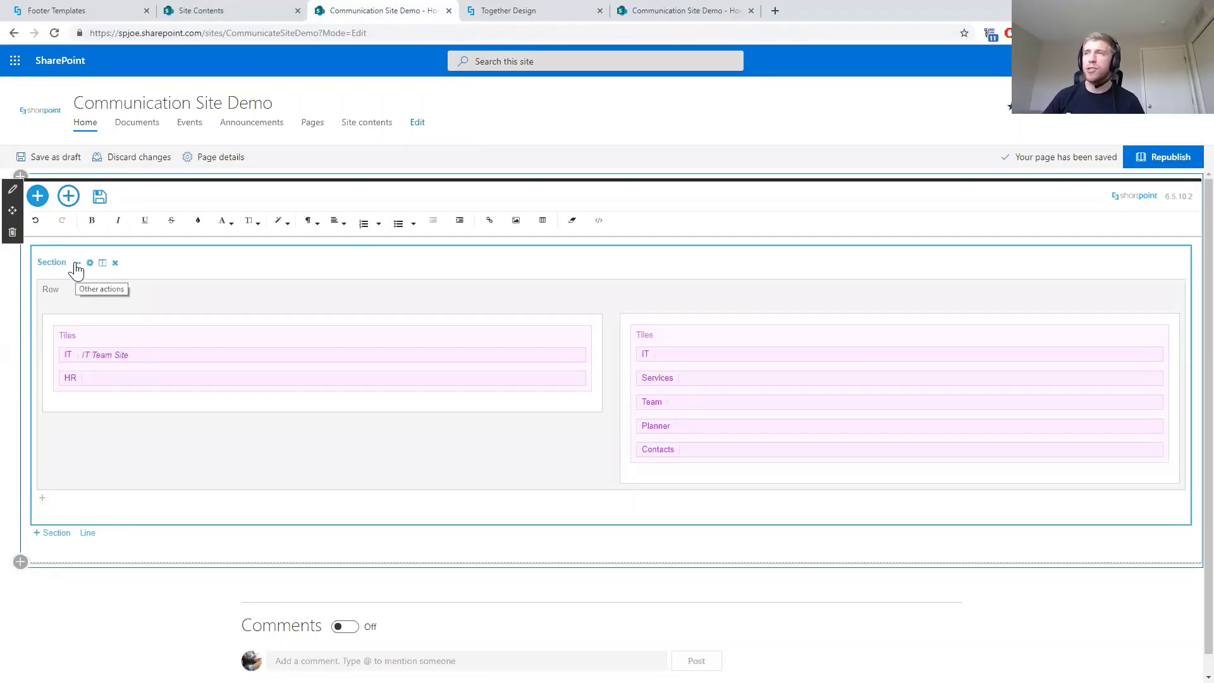
pyautogui.click(77, 269)
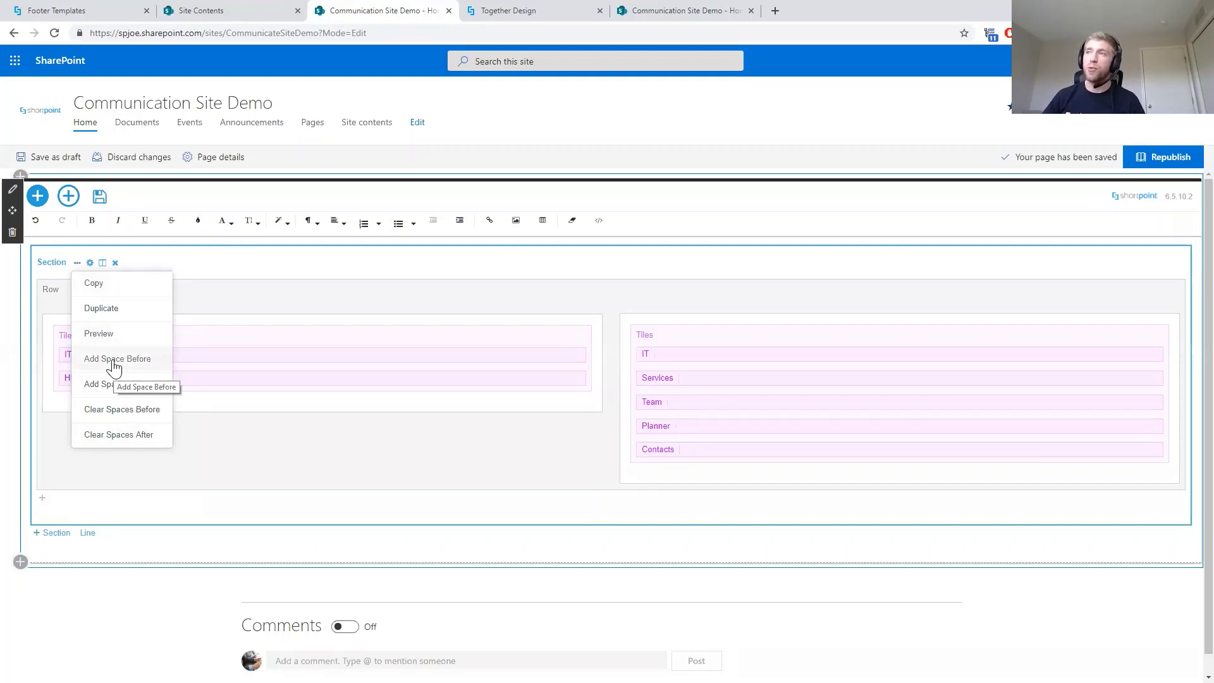
pyautogui.click(95, 352)
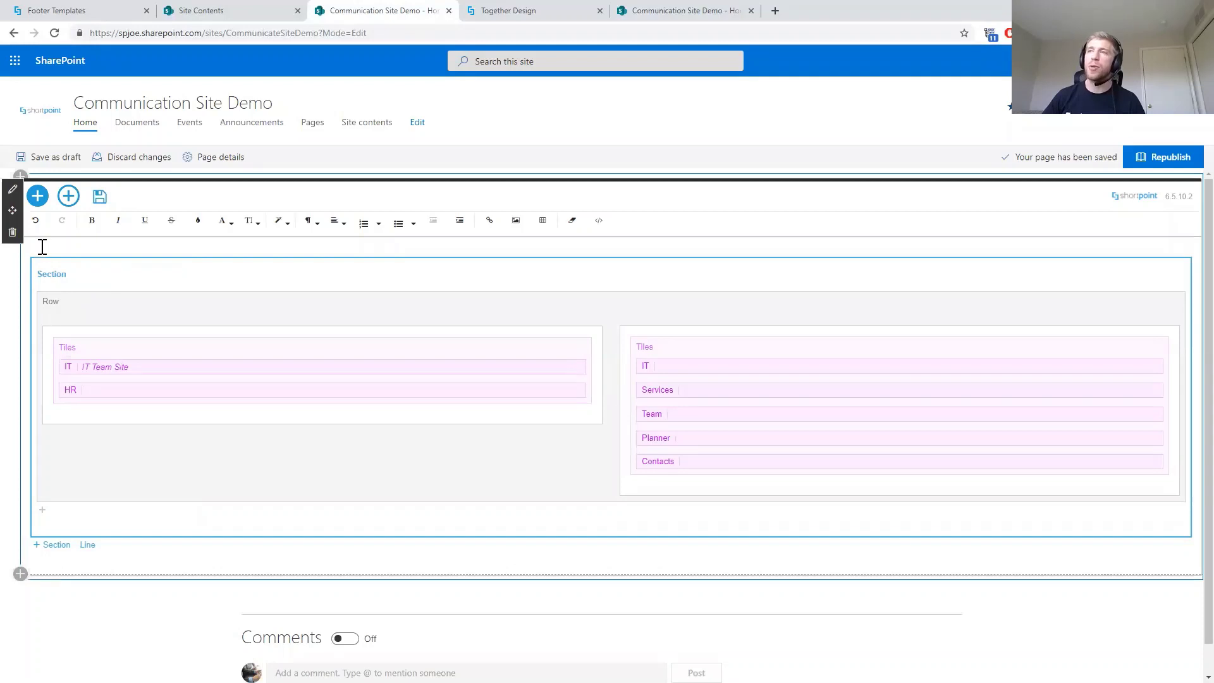
# Paste the copied Together page into the blank space above the existing section and look through the pasted sections
pyautogui.rightClick(43, 248)
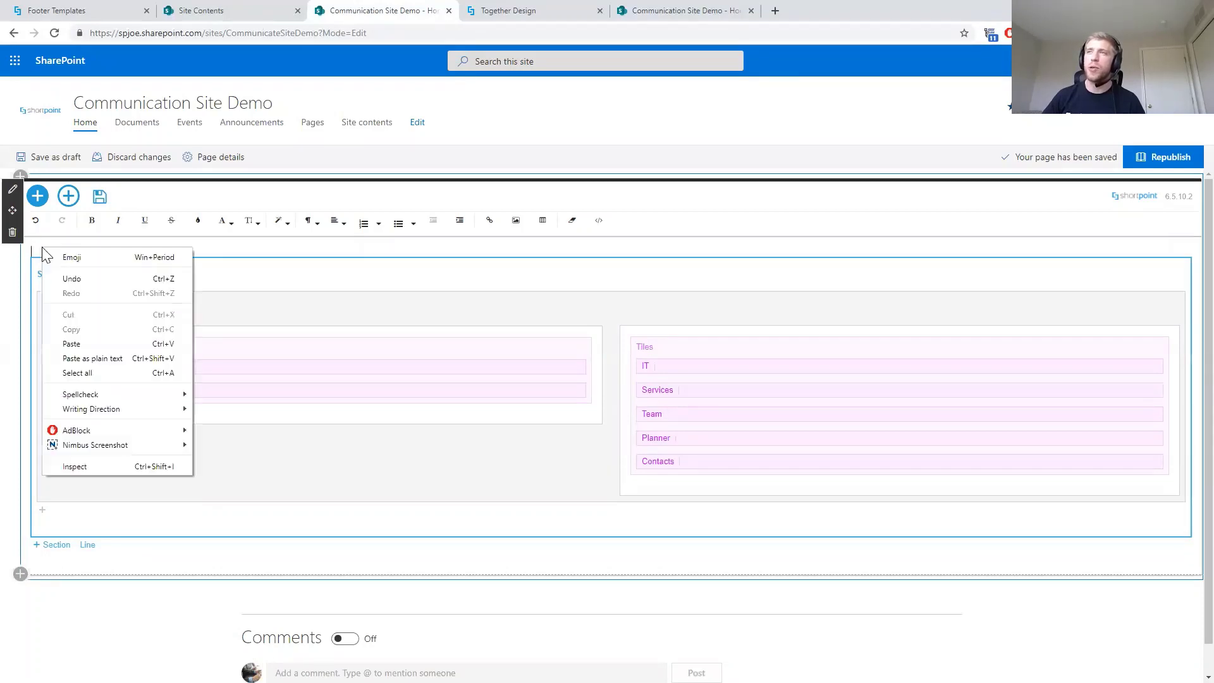
pyautogui.click(82, 343)
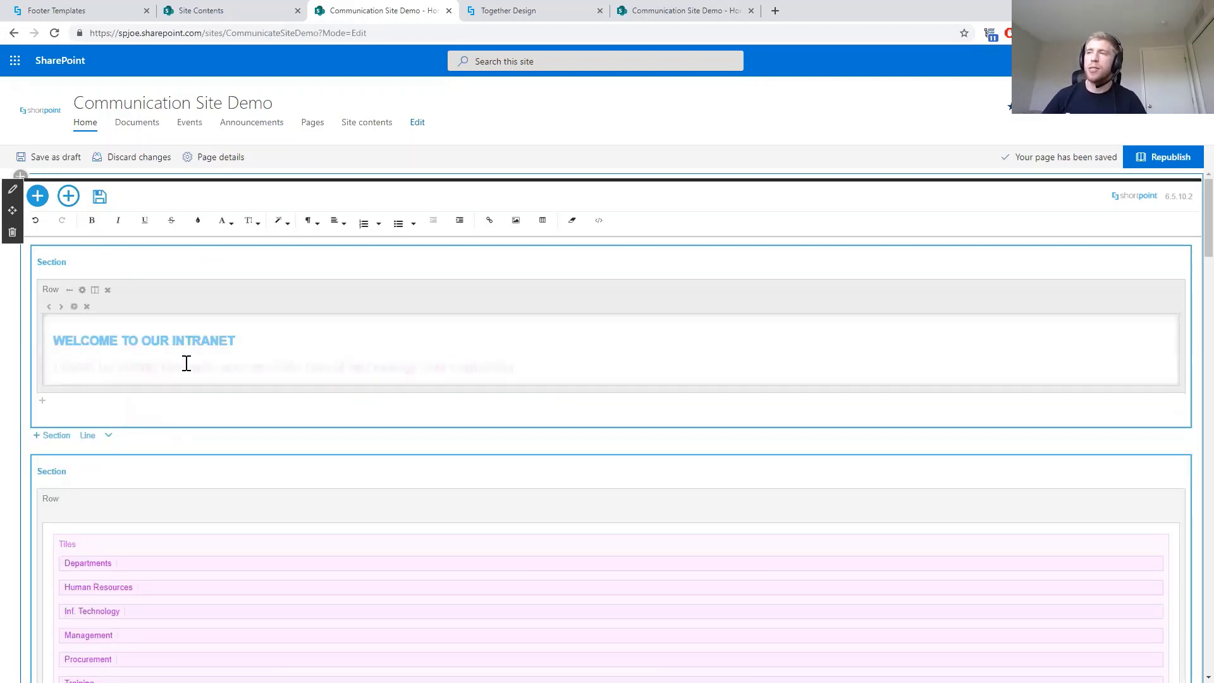
pyautogui.scroll(-1, 184, 360)
pyautogui.scroll(-8, 184, 373)
pyautogui.scroll(7, 185, 367)
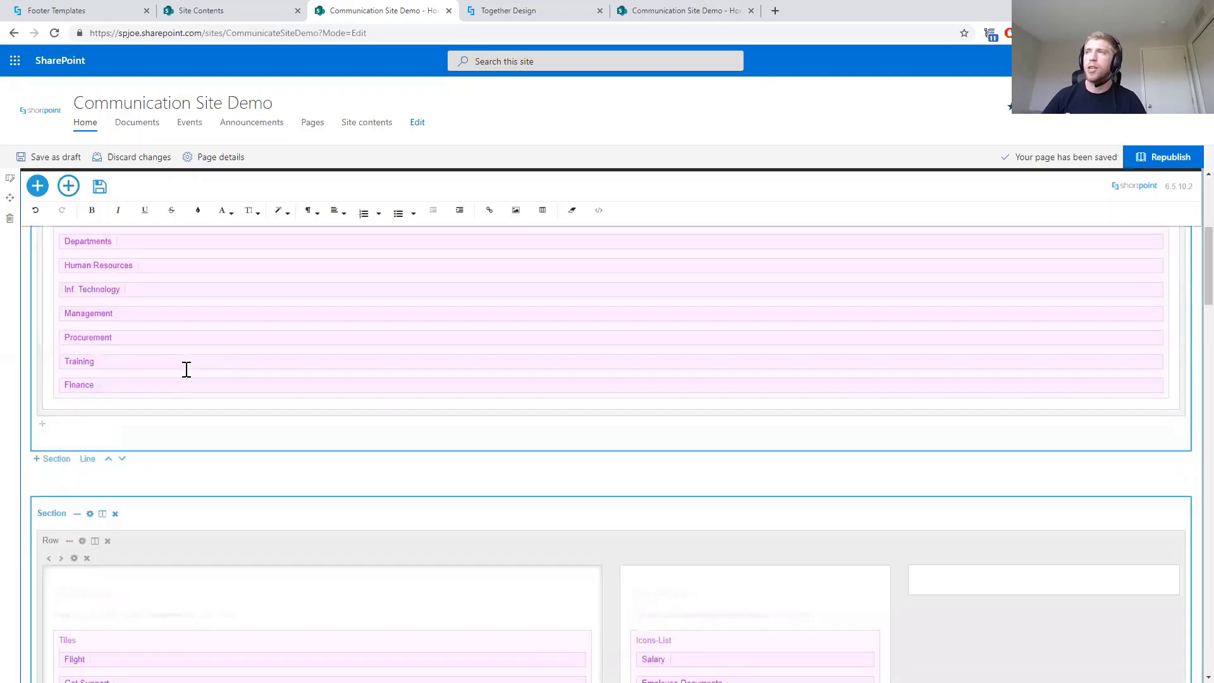
# Save the pasted content in the ShortPoint editor and compare the rendered page with the original Together design
pyautogui.scroll(3, 185, 364)
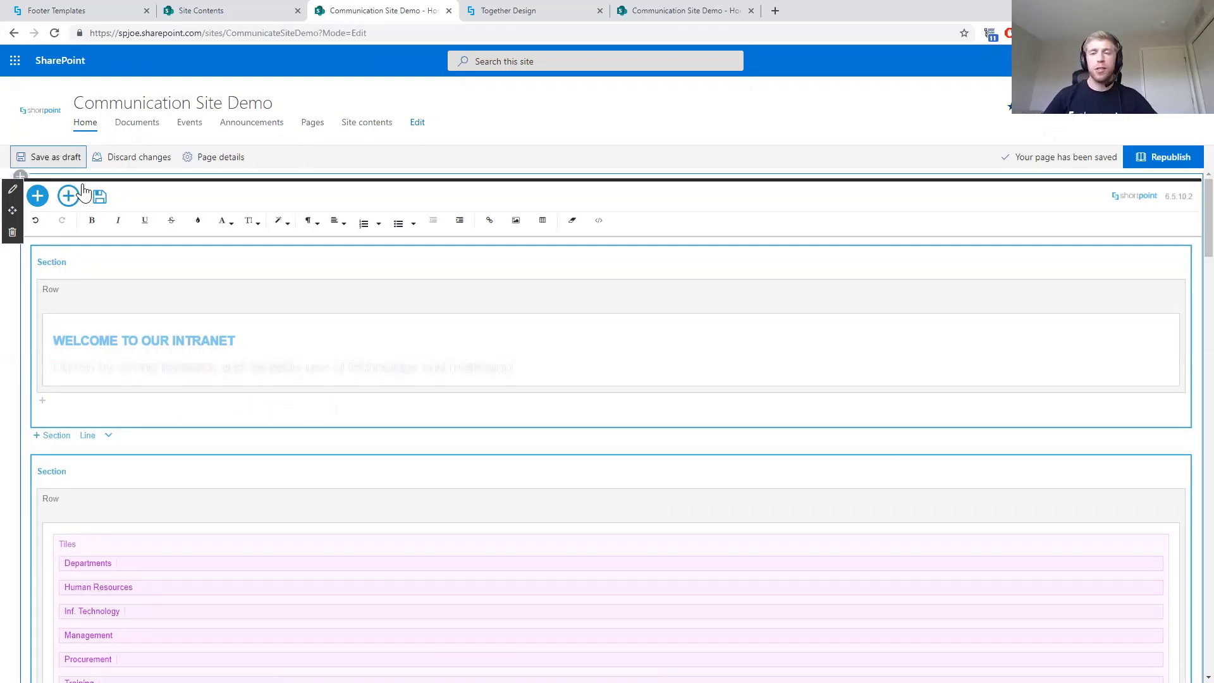
pyautogui.click(84, 191)
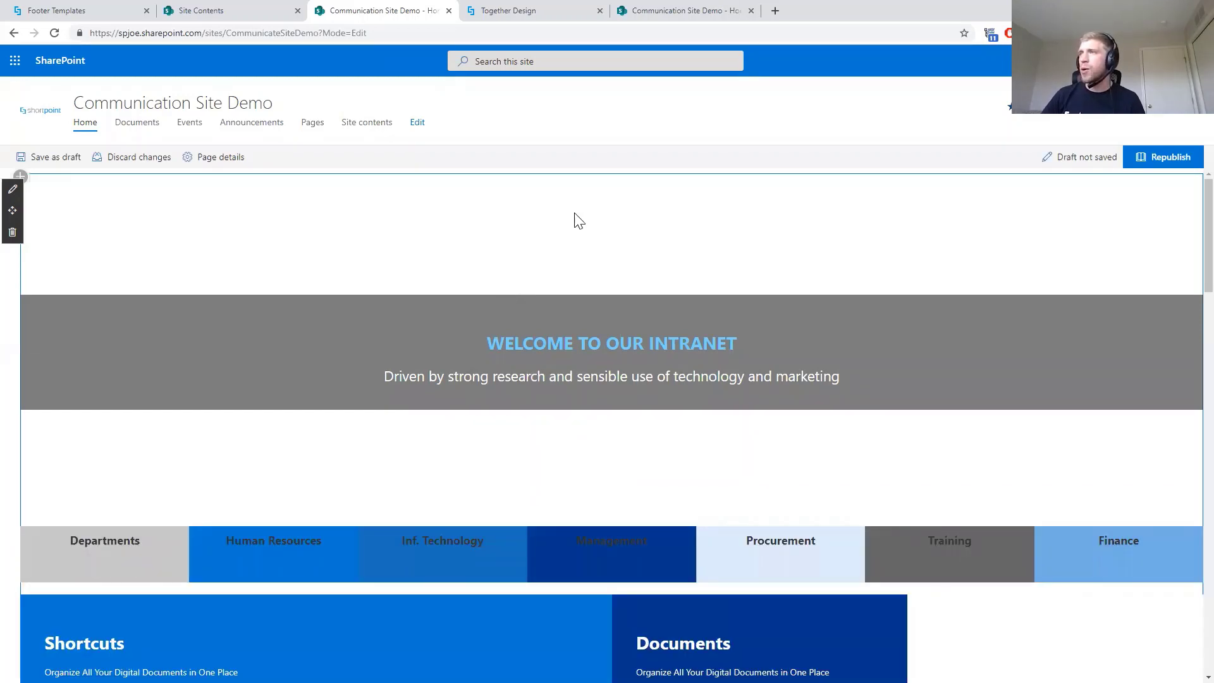
pyautogui.click(494, 16)
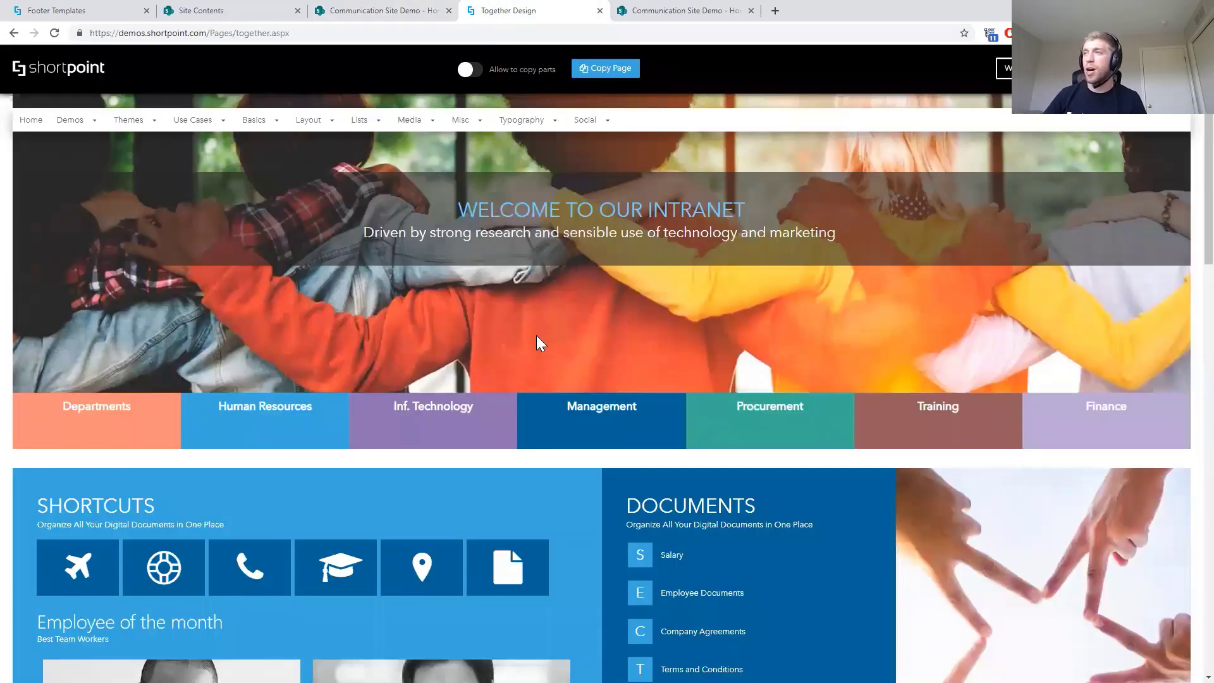
pyautogui.scroll(-2, 536, 337)
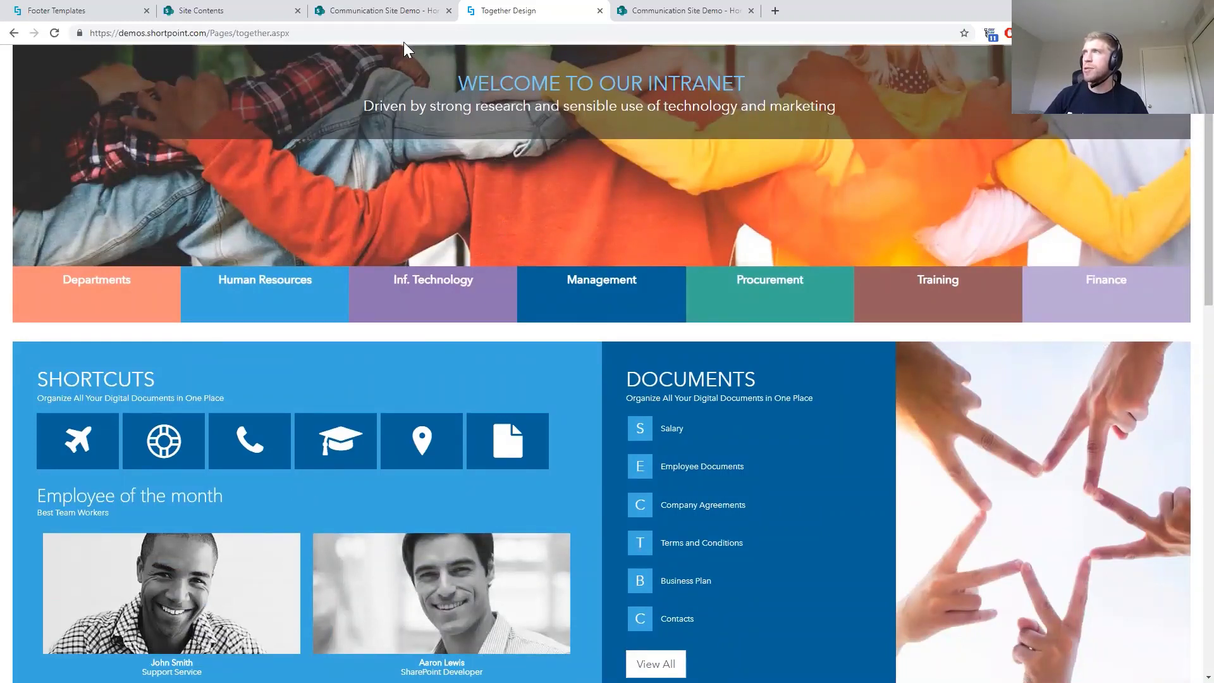
# Save the Communication Site Demo page as a draft and reload it to look through the rendered design
pyautogui.click(373, 12)
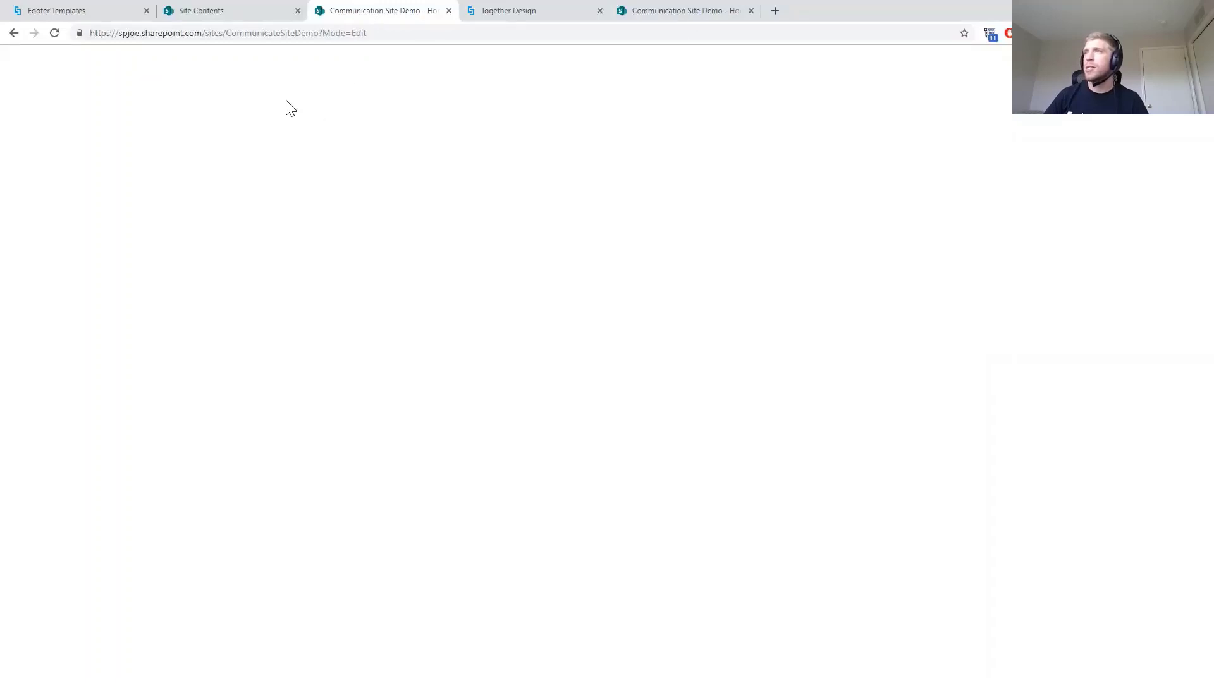
pyautogui.click(55, 33)
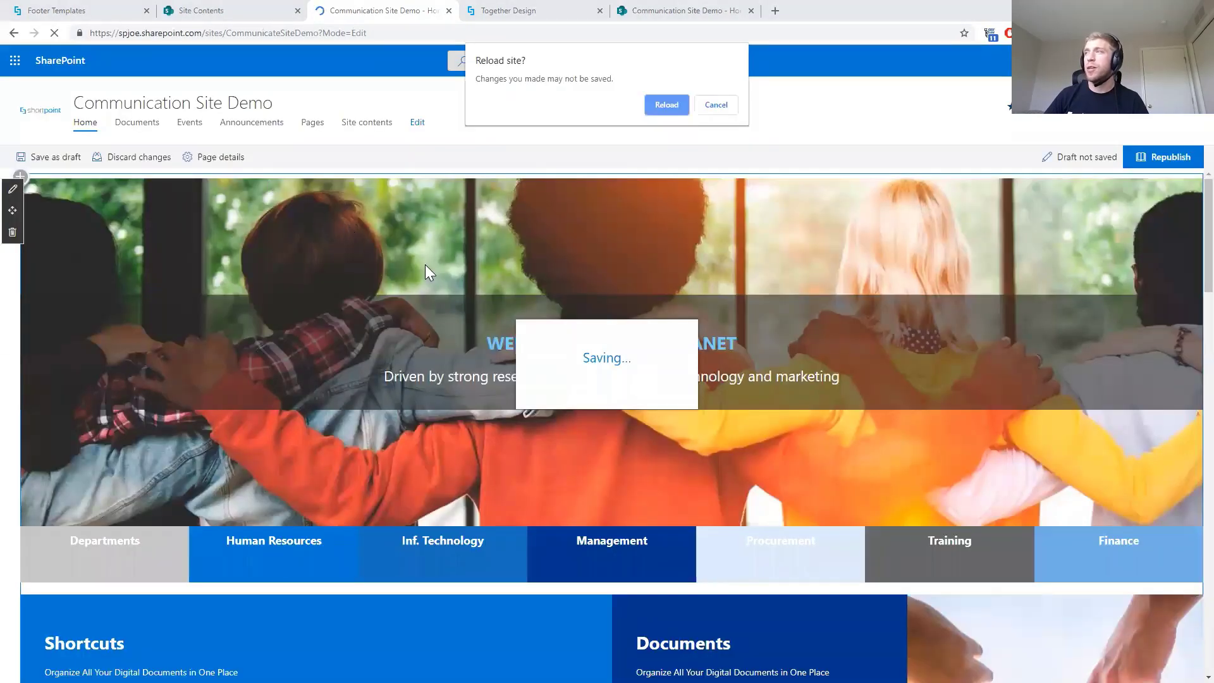
pyautogui.click(667, 105)
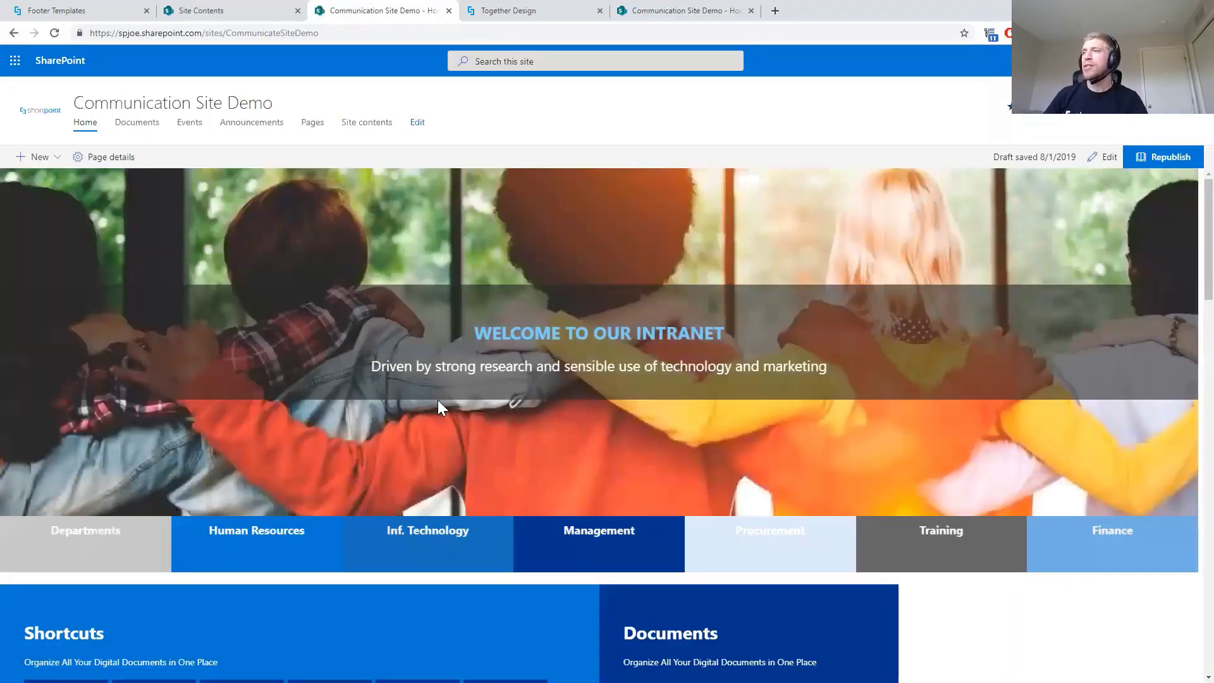
pyautogui.scroll(-2, 235, 496)
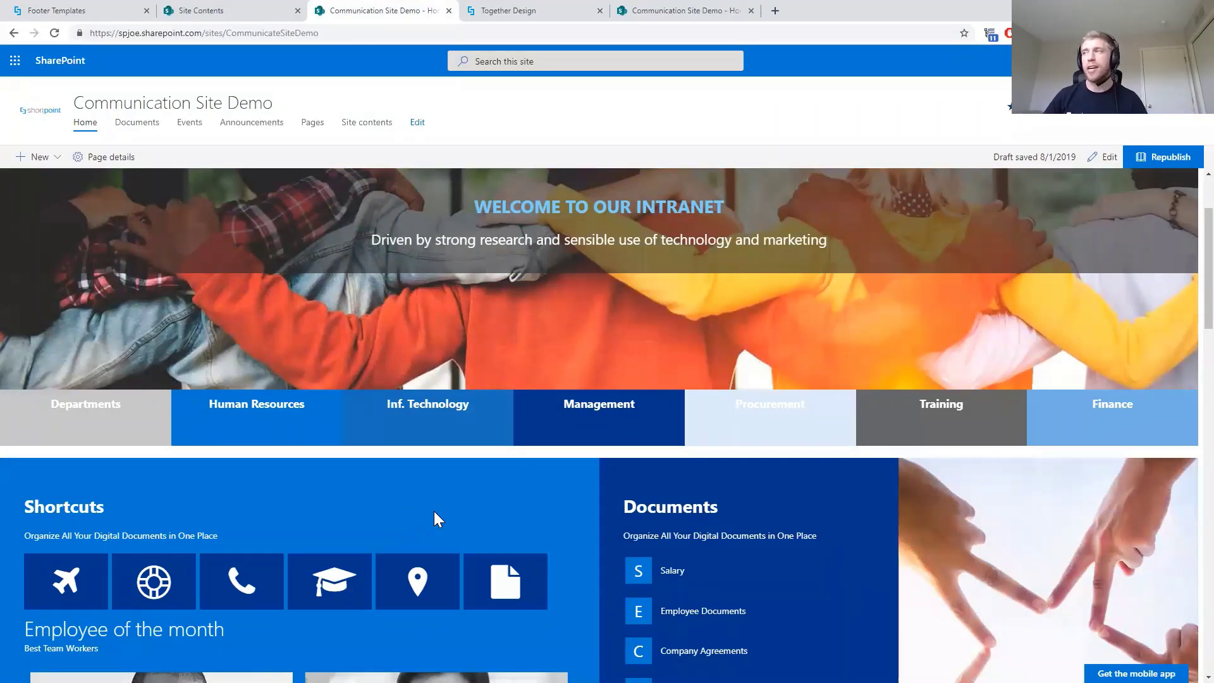
pyautogui.scroll(-1, 457, 510)
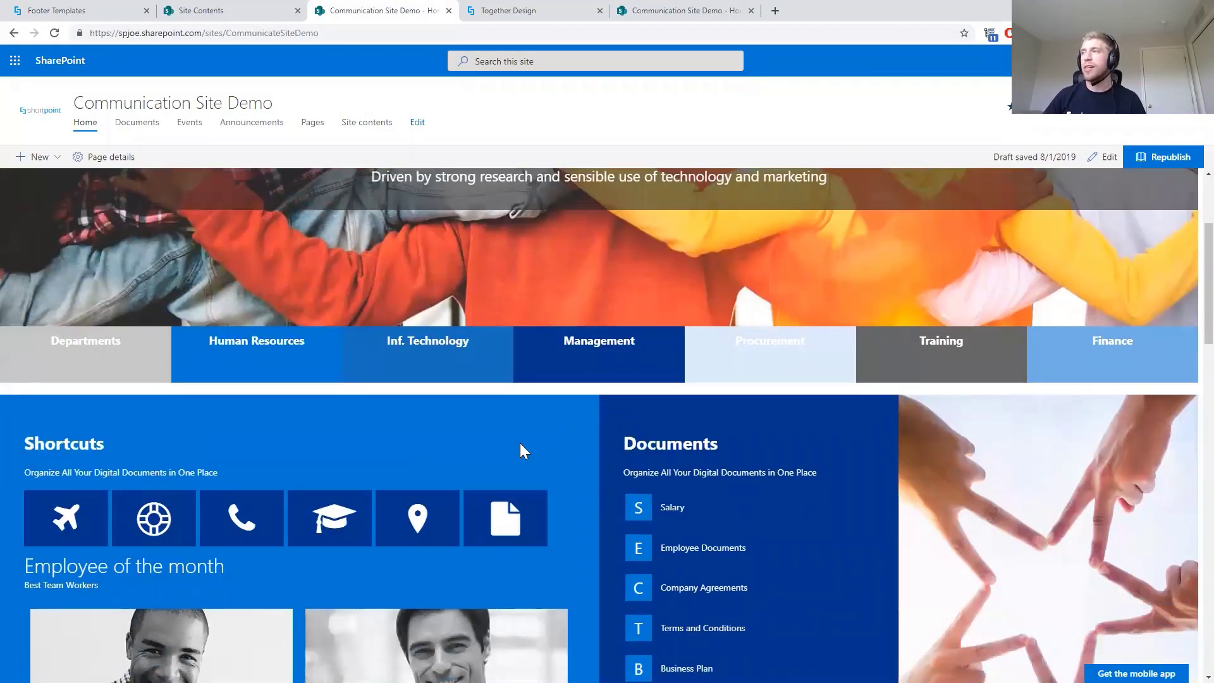
pyautogui.scroll(3, 520, 450)
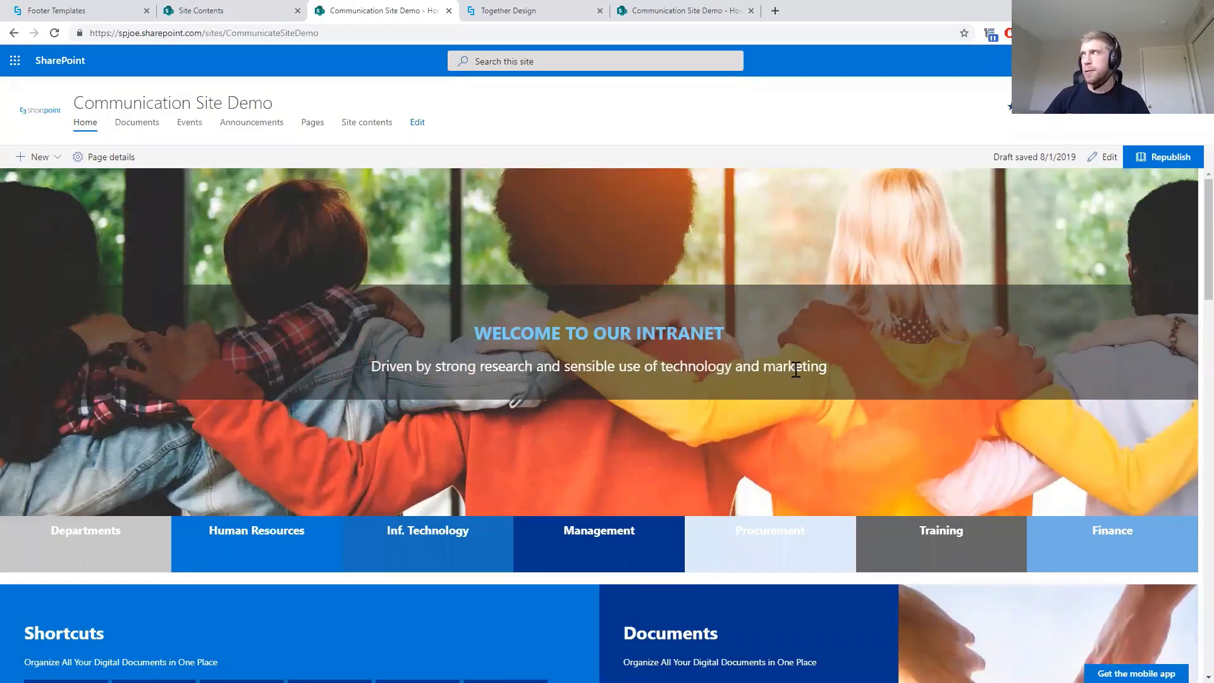
# Put the home page back into edit mode and open its ShortPoint web part for editing
pyautogui.click(1102, 163)
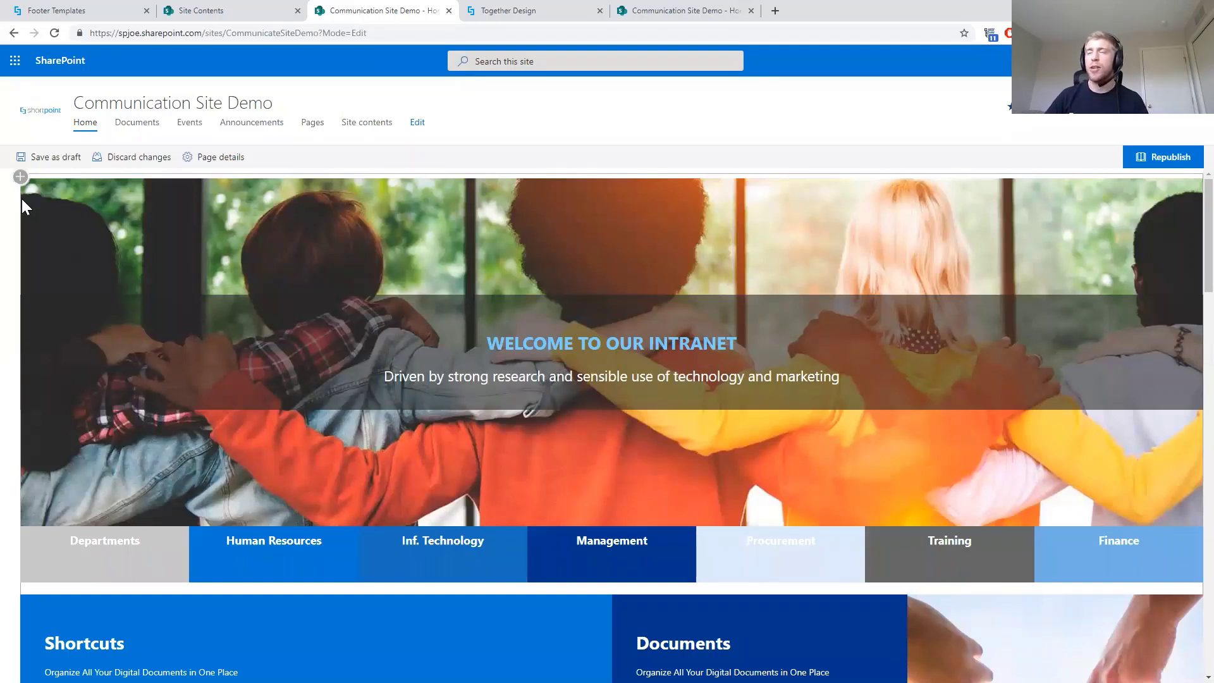
pyautogui.click(22, 199)
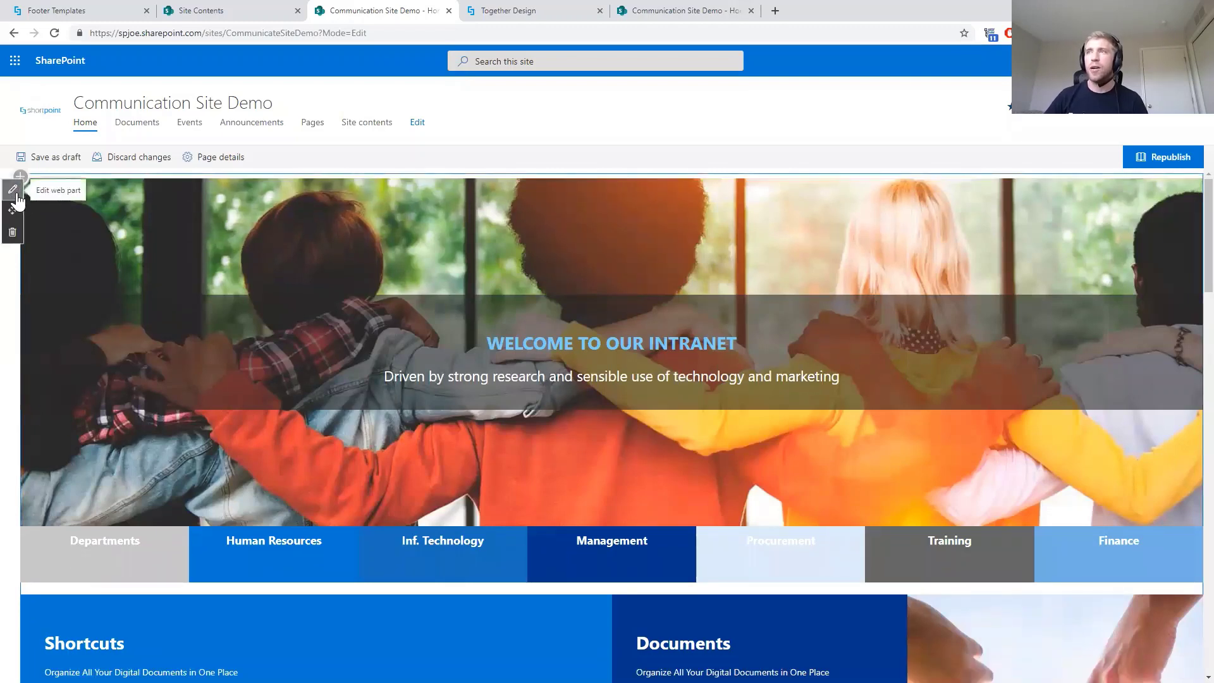
pyautogui.click(17, 198)
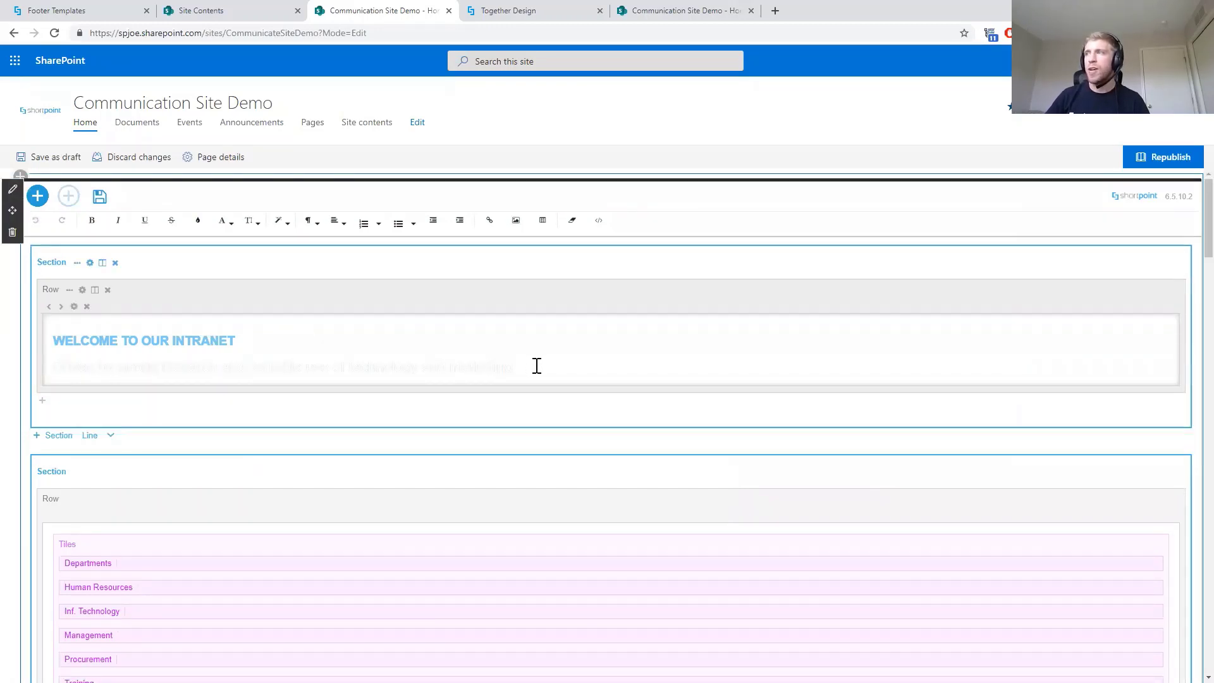
# Match the welcome text and department tiles in the editor against those on the original Together design page
pyautogui.moveTo(522, 367); pyautogui.dragTo(22, 328)
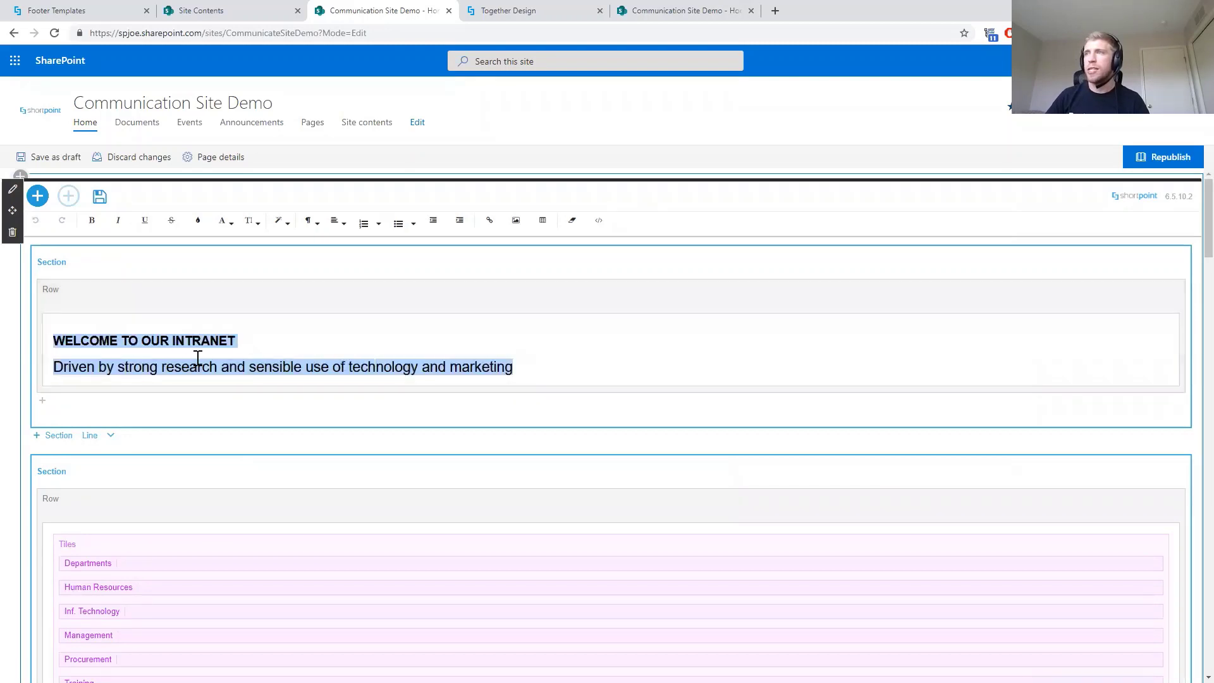
pyautogui.click(556, 11)
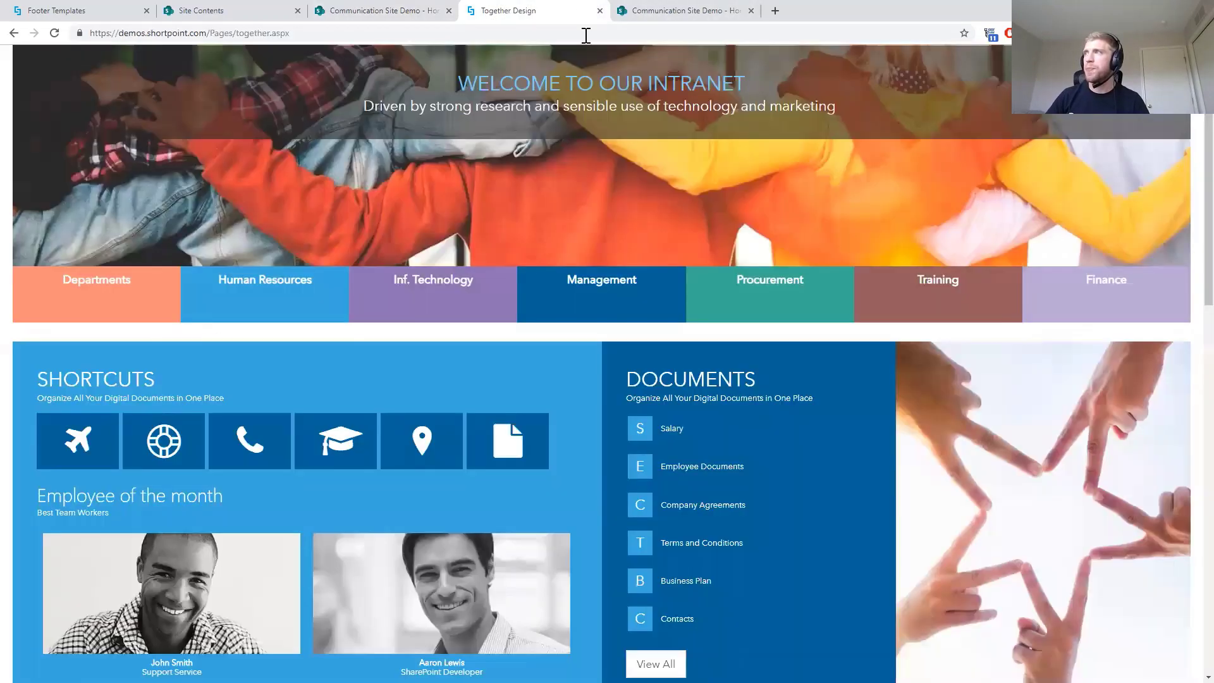
pyautogui.scroll(2, 583, 139)
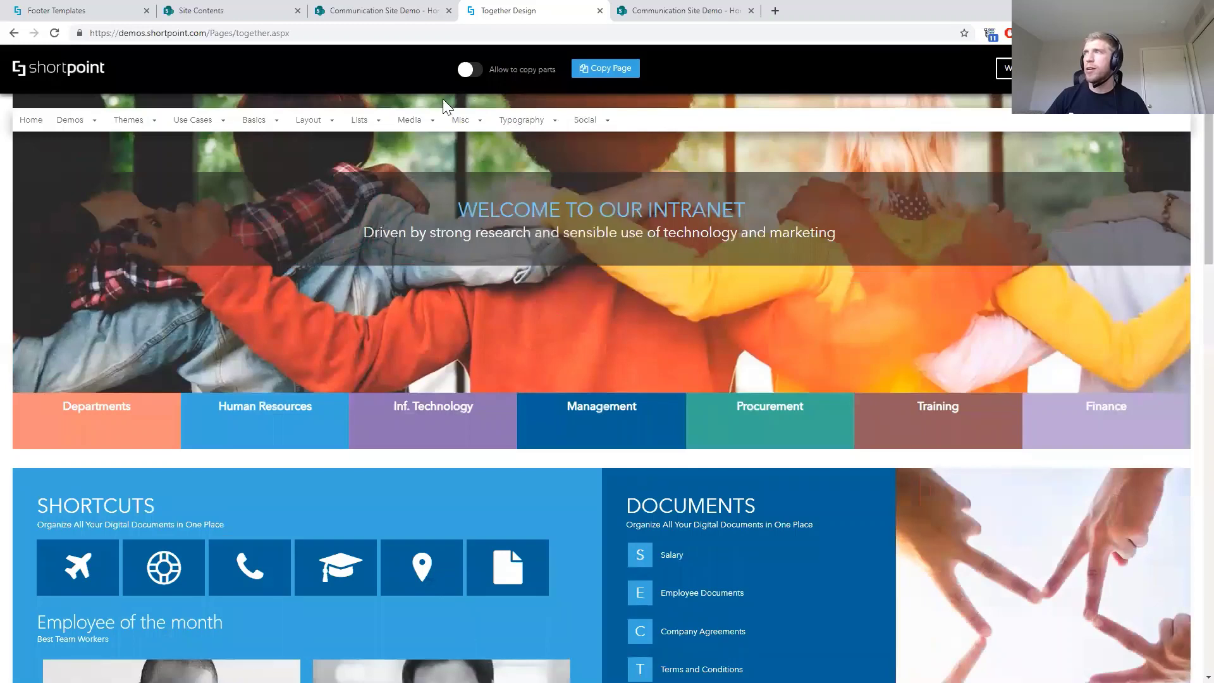
pyautogui.click(401, 14)
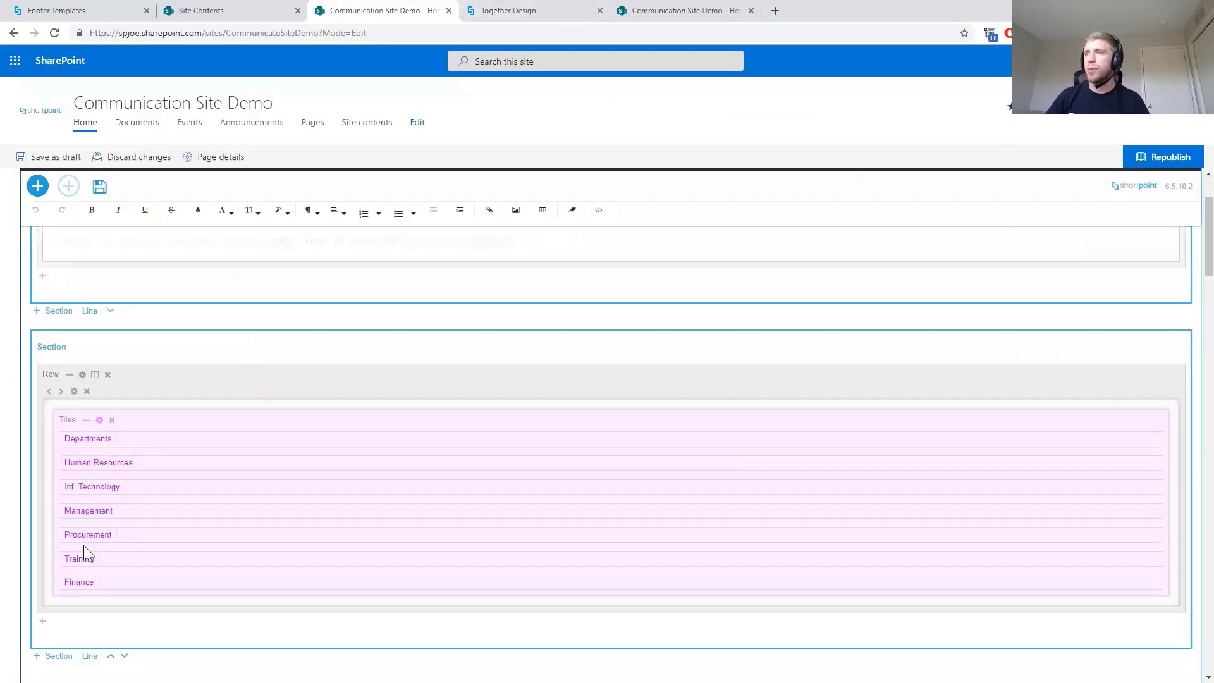
pyautogui.click(499, 11)
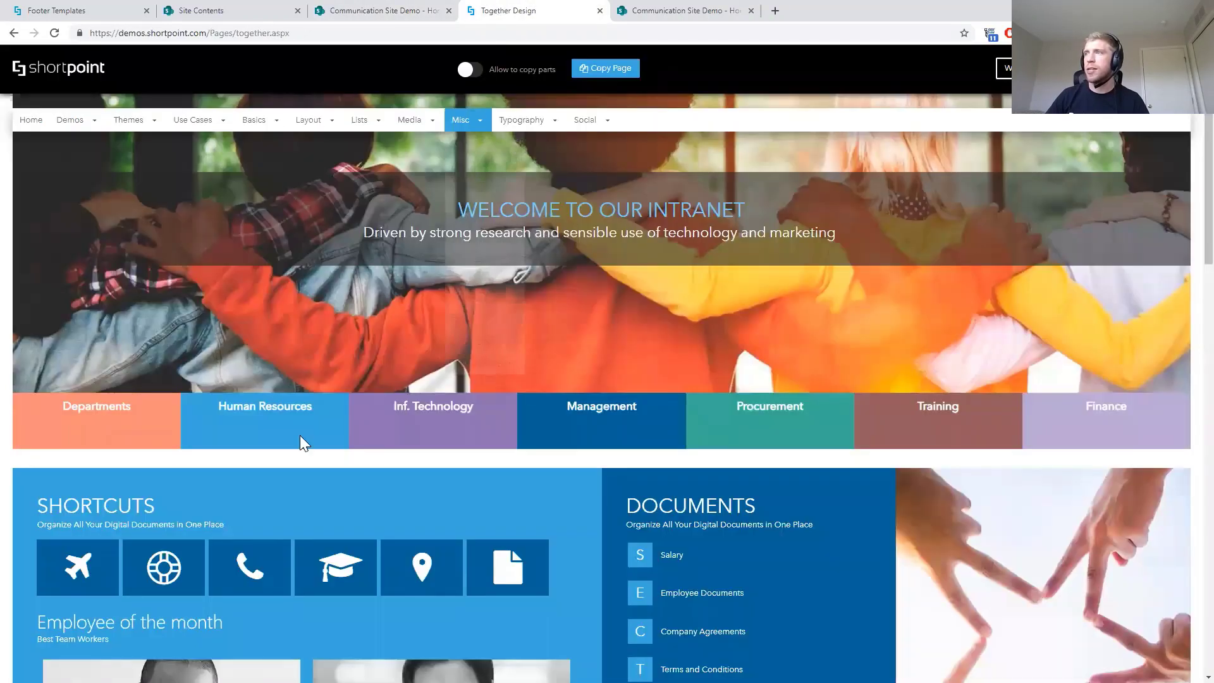
# Back on the Communication Site Demo page, set the welcome section's height to 1/3 screen height in its settings
pyautogui.click(370, 10)
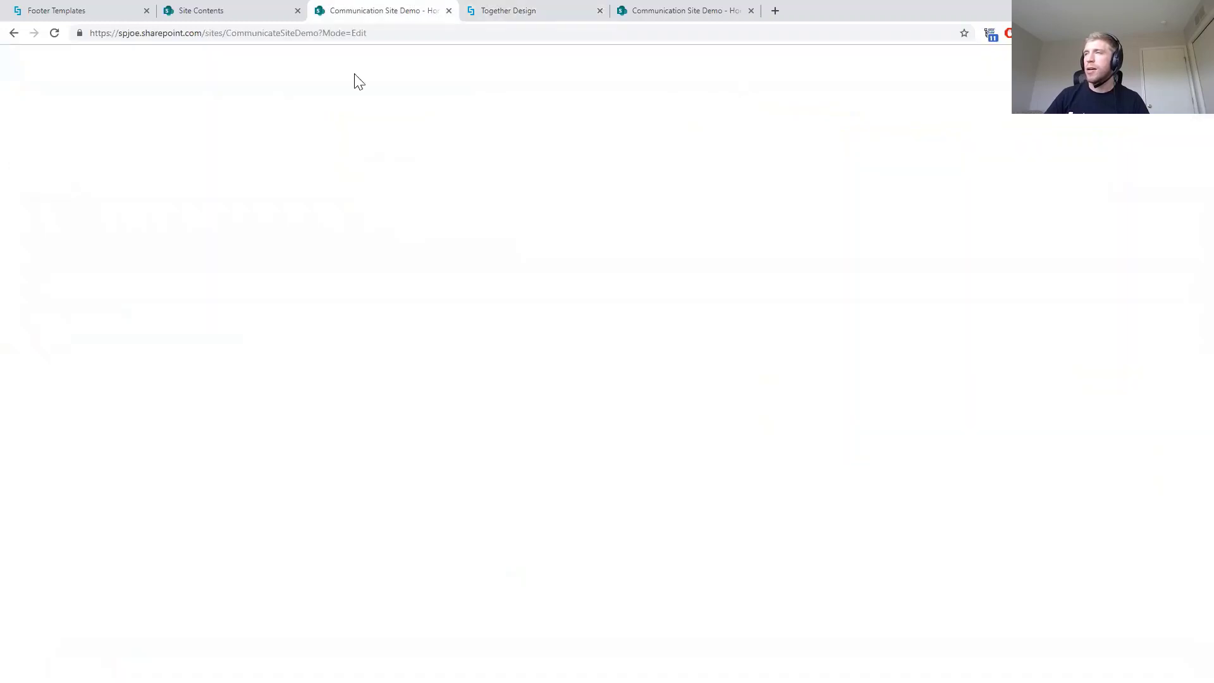
pyautogui.moveTo(85, 266)
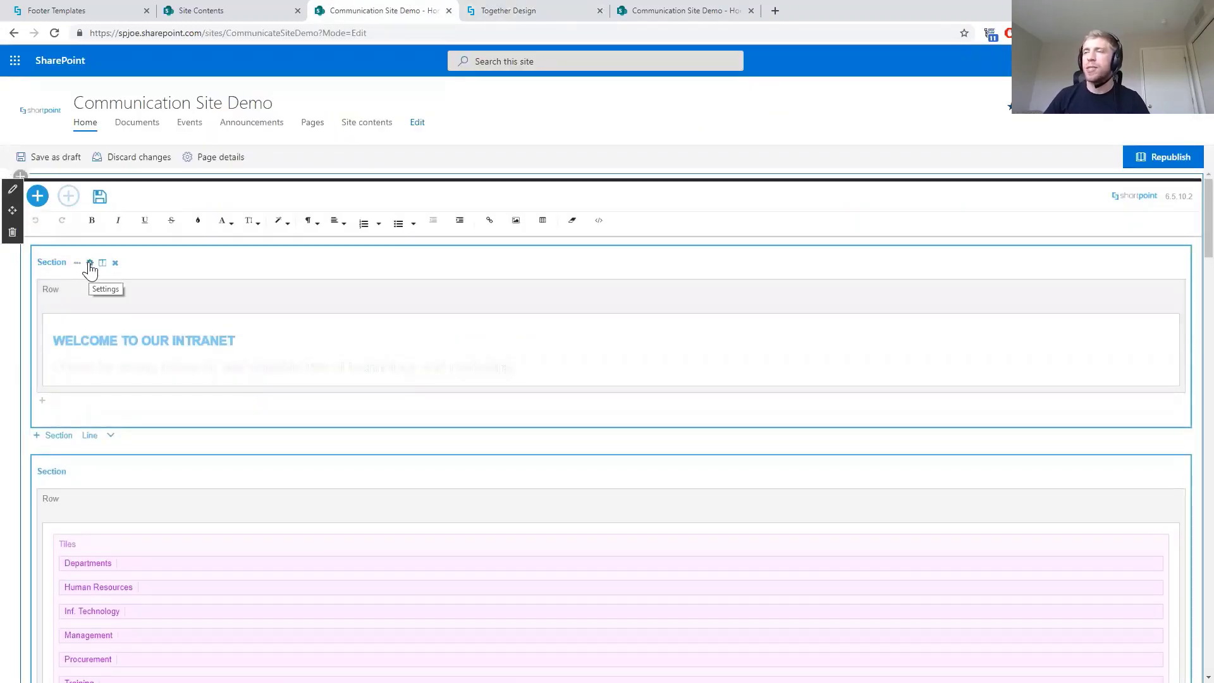
pyautogui.click(90, 264)
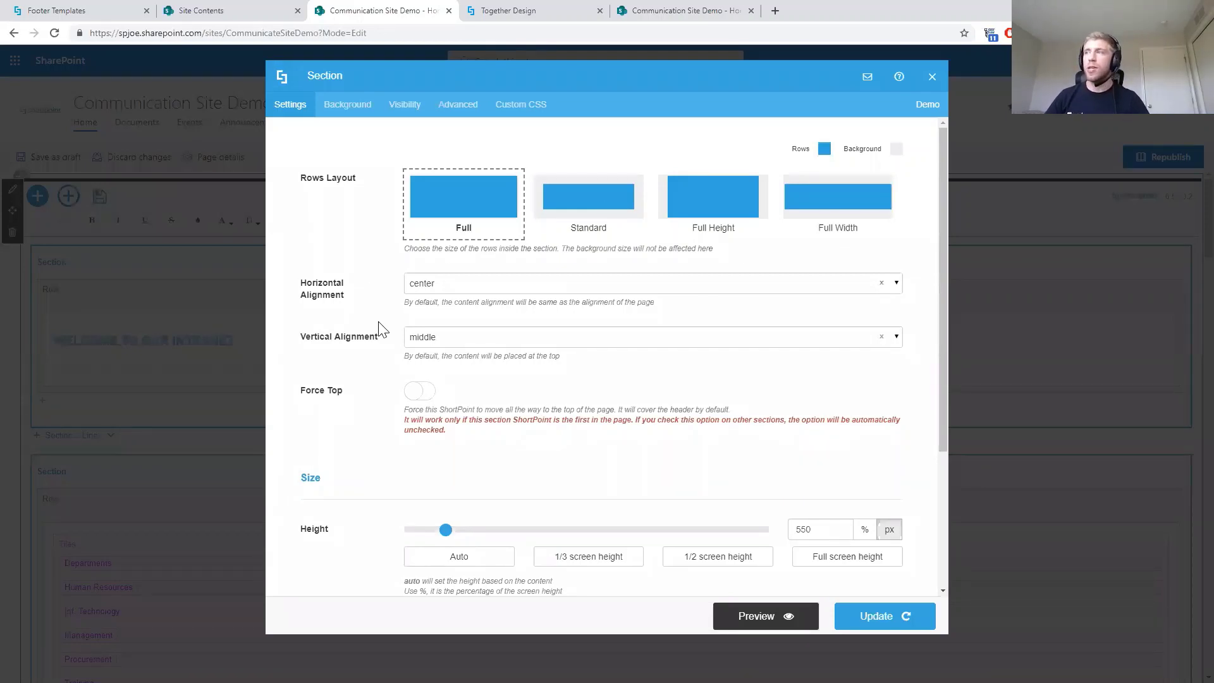
pyautogui.scroll(-2, 381, 326)
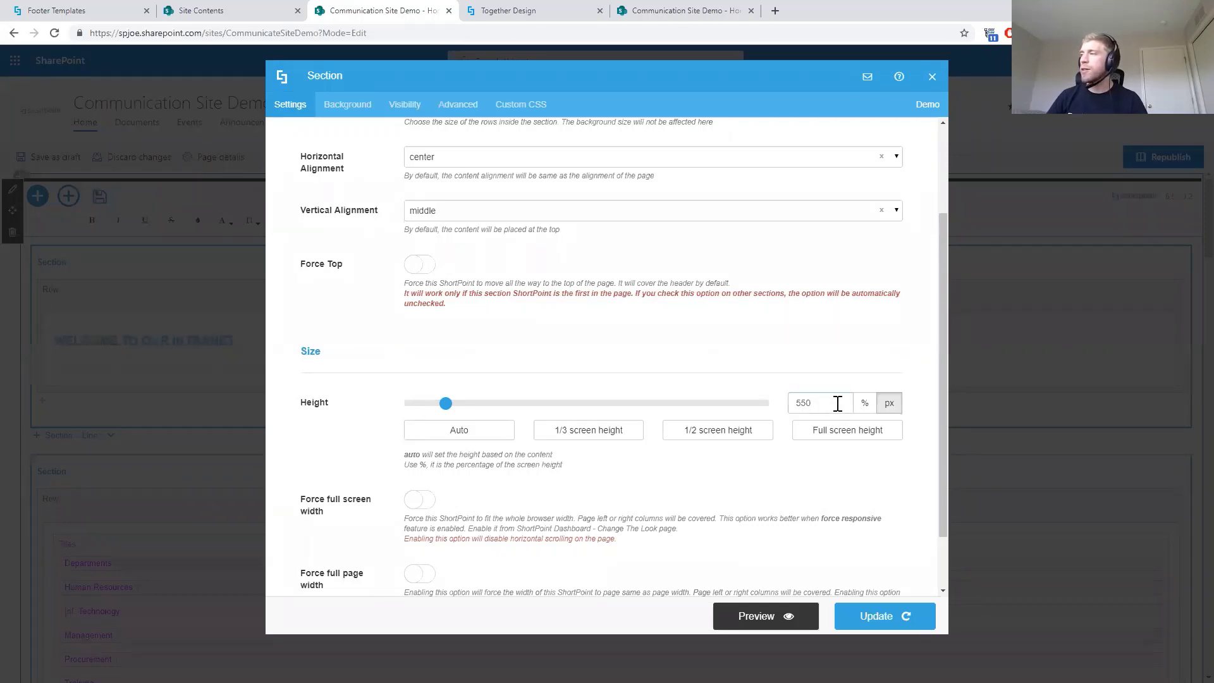
pyautogui.click(604, 443)
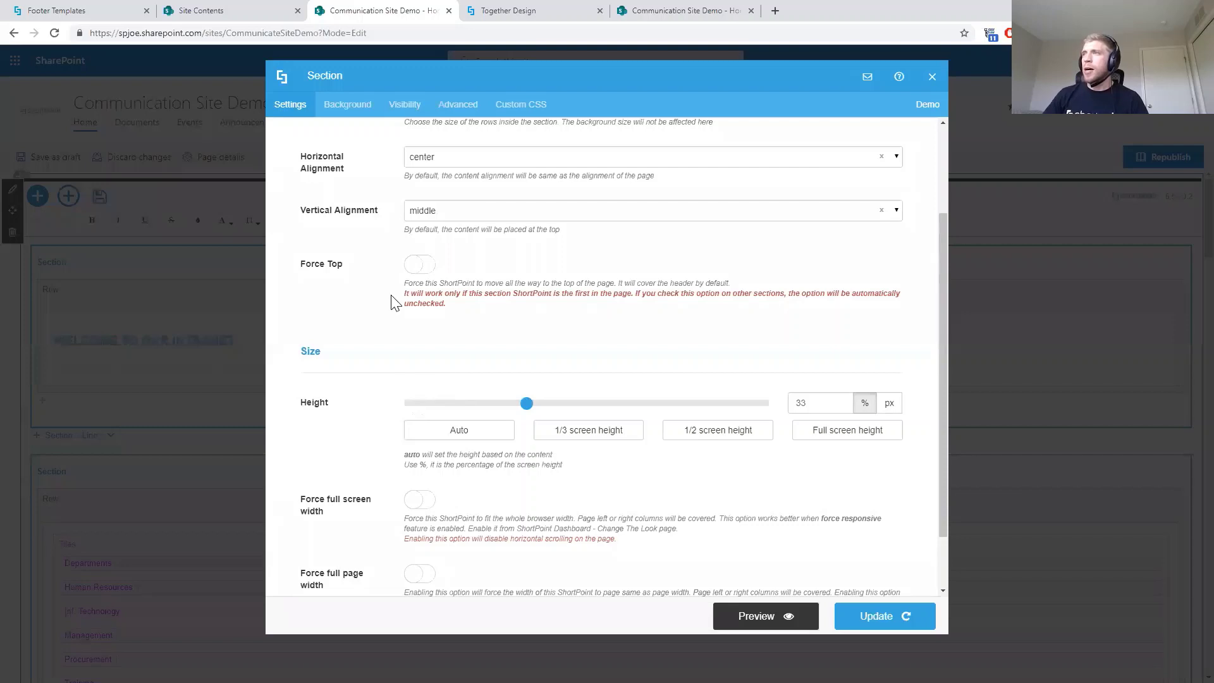
# Examine the welcome section's background image, video and color options, and apply the section update
pyautogui.click(341, 109)
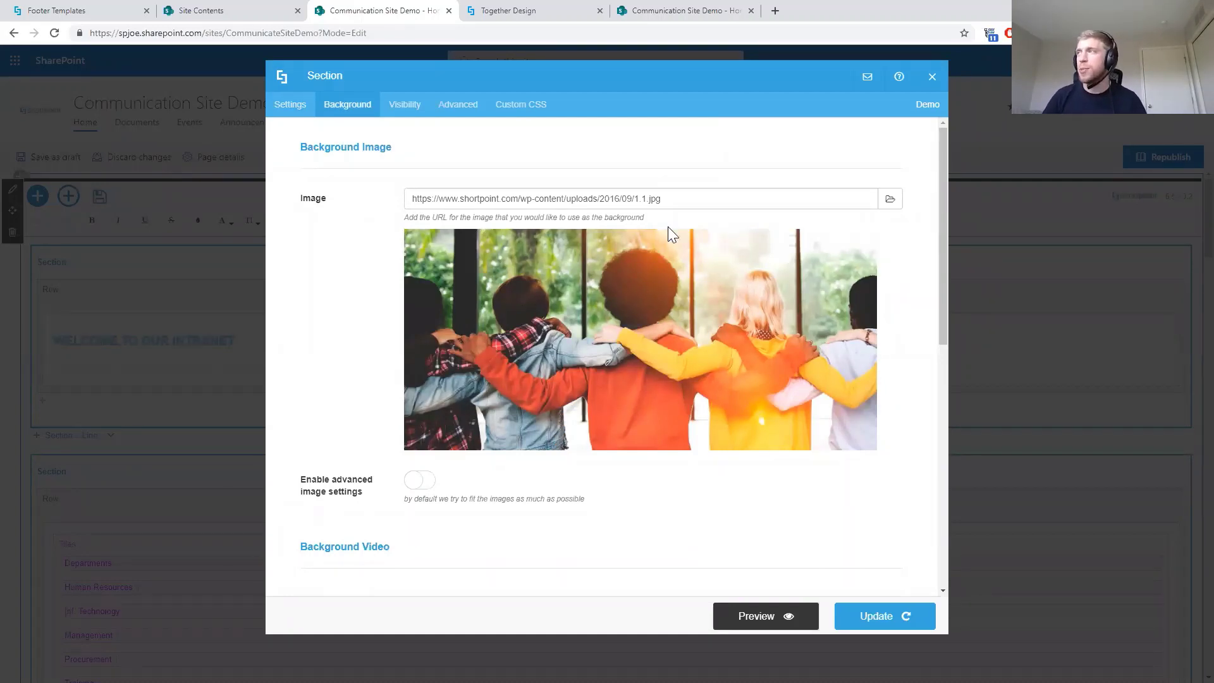
pyautogui.scroll(-4, 534, 203)
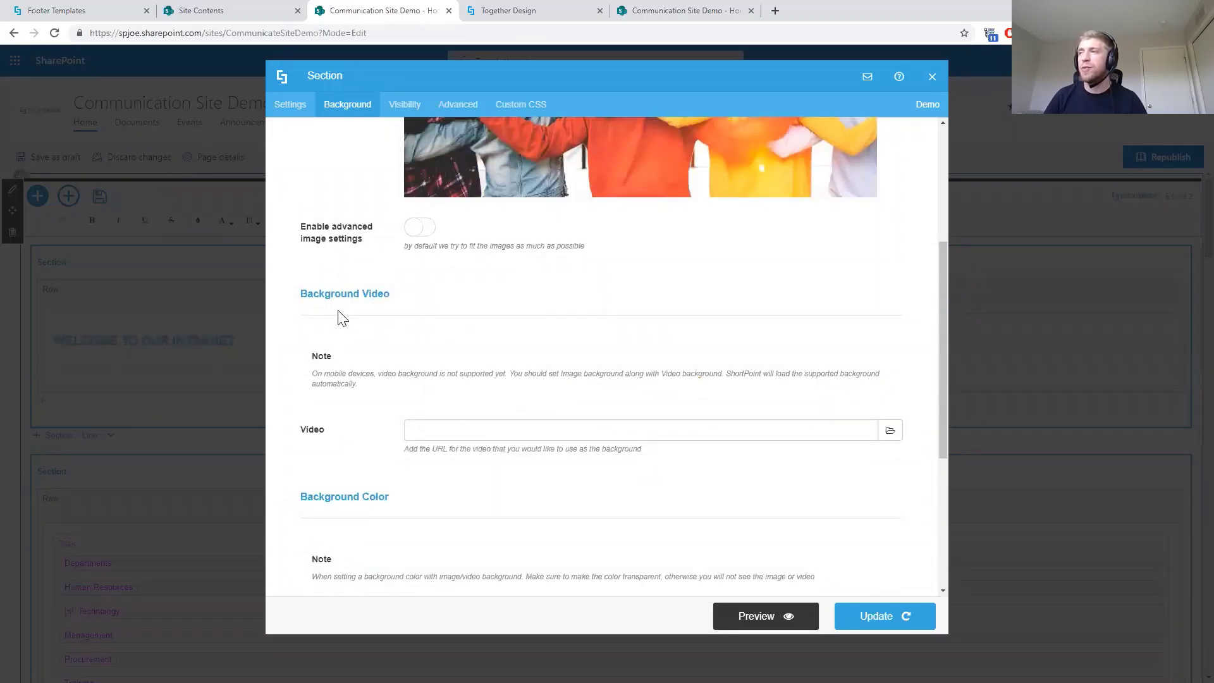
pyautogui.scroll(-1, 339, 313)
pyautogui.scroll(-1, 339, 312)
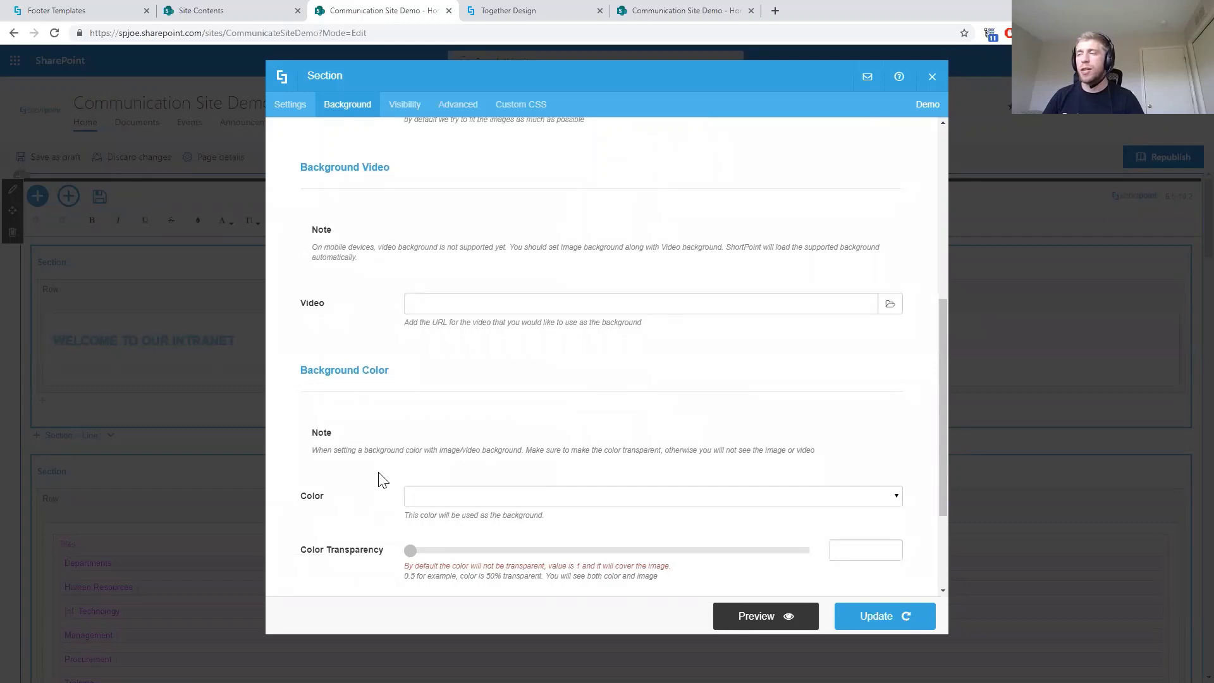
pyautogui.scroll(6, 383, 479)
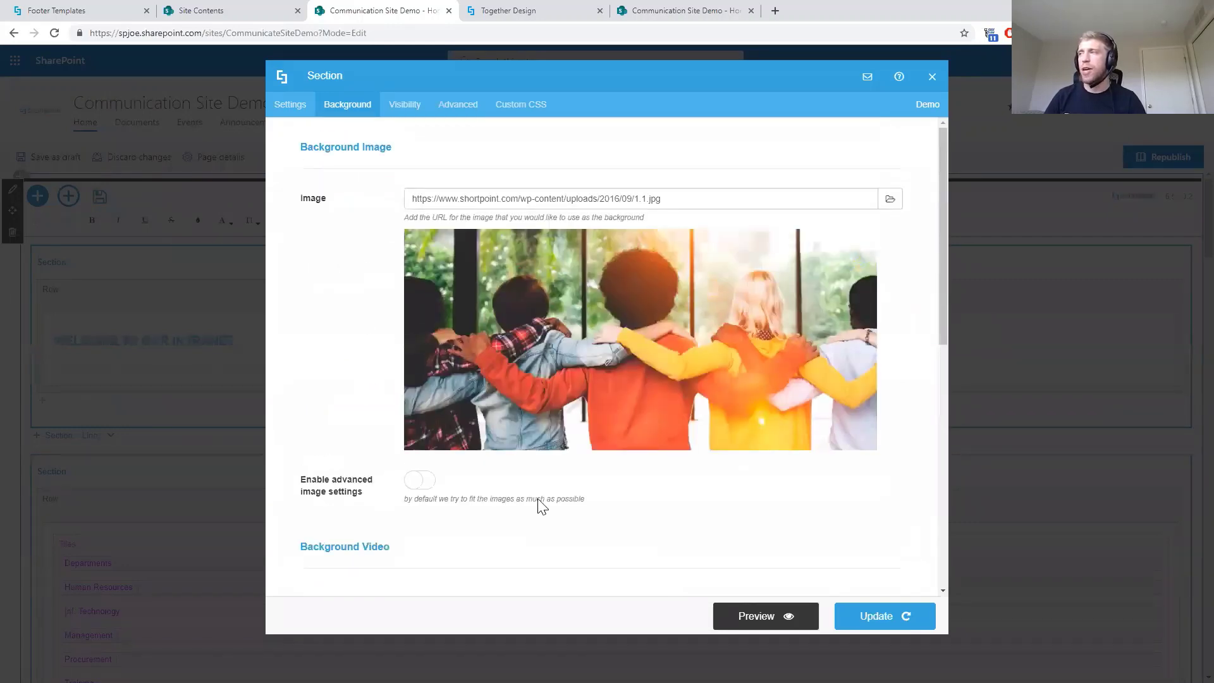
pyautogui.click(873, 620)
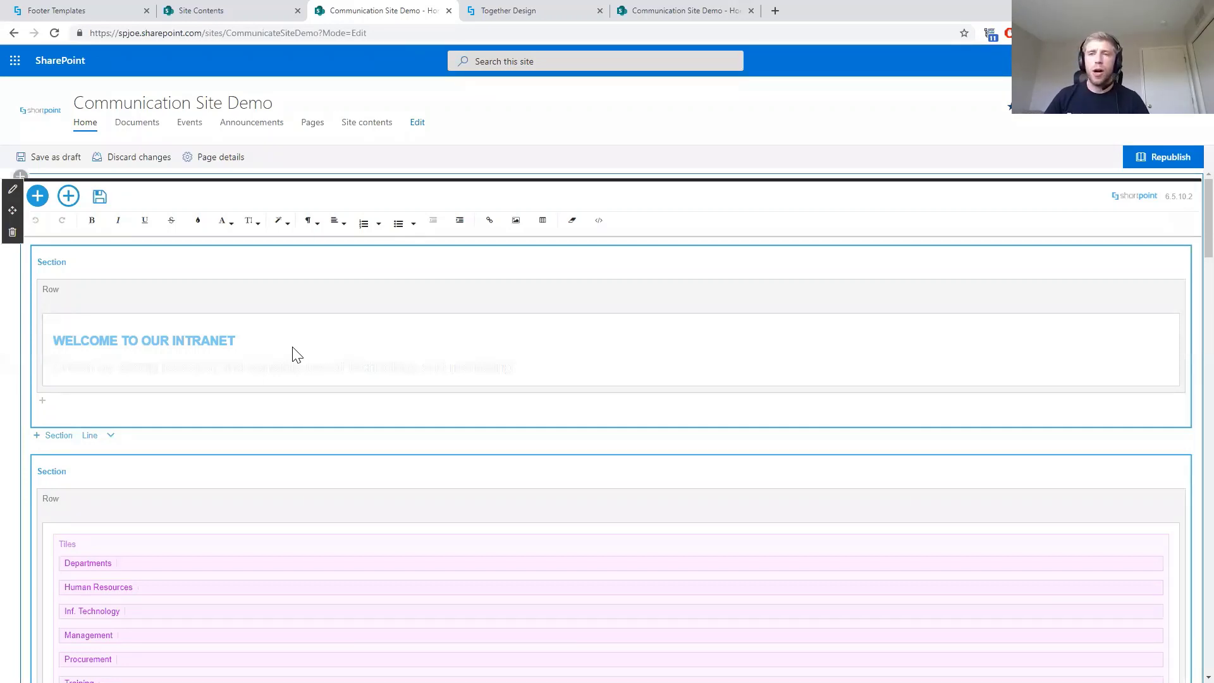
# Preview the Tickers element further down the page and advance it to the next announcement
pyautogui.scroll(-4, 295, 427)
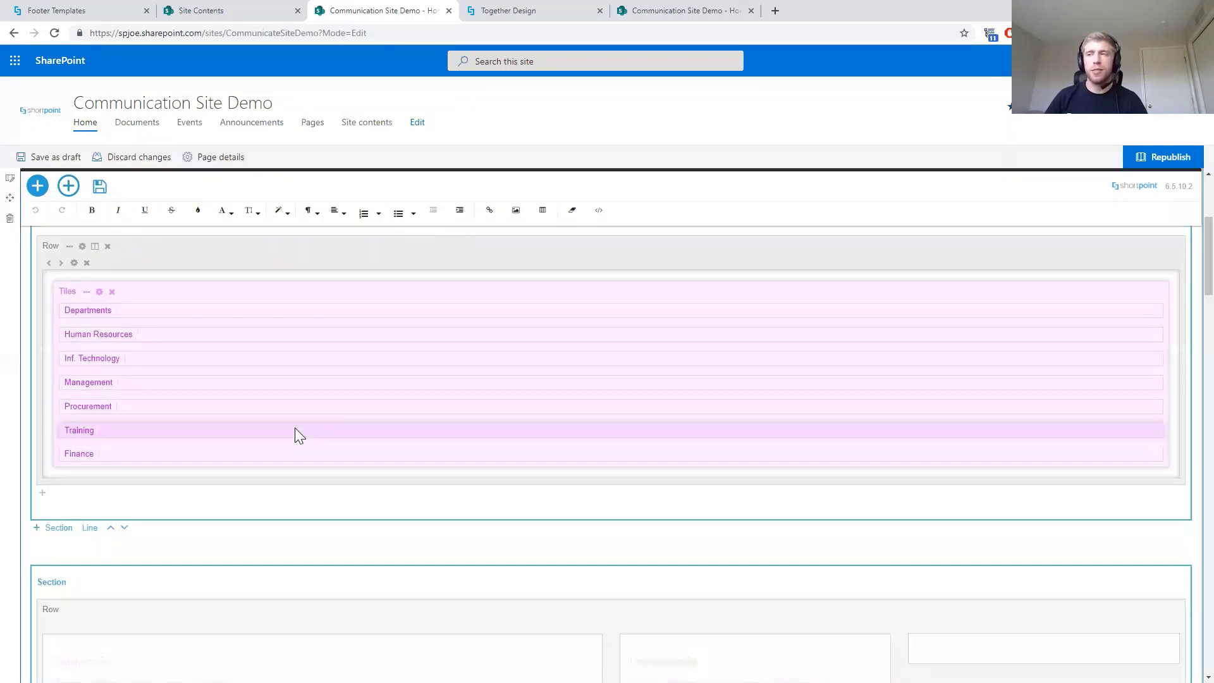
pyautogui.scroll(-5, 297, 429)
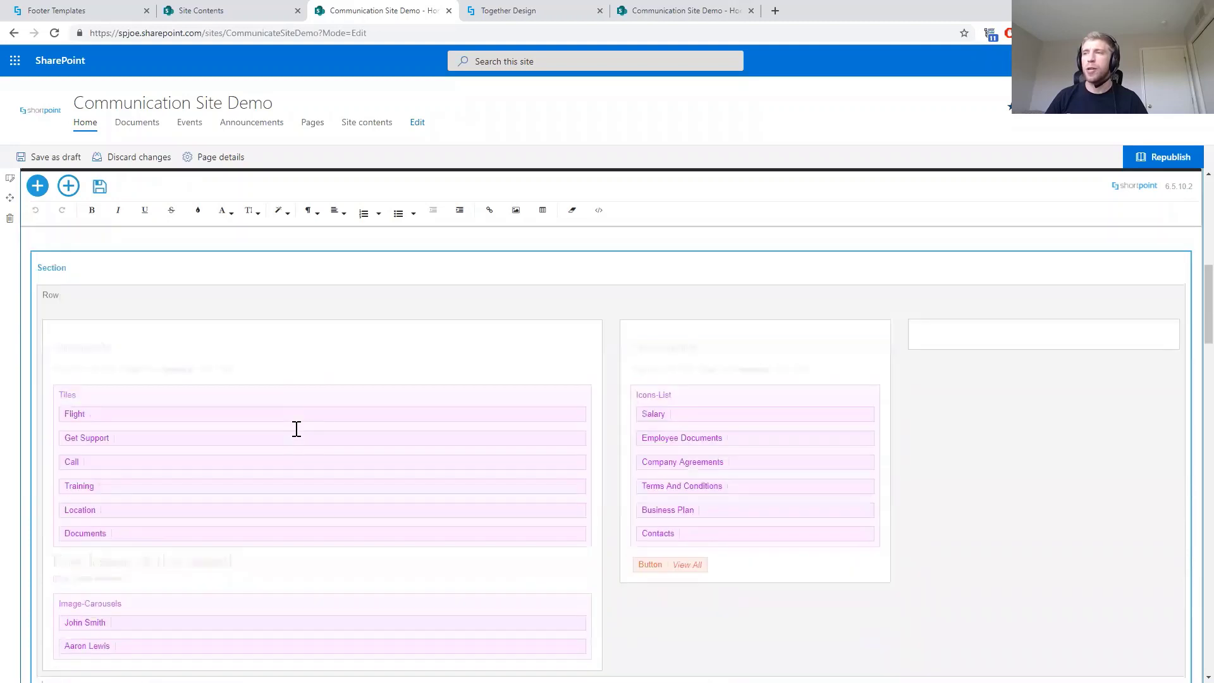
pyautogui.scroll(-6, 297, 428)
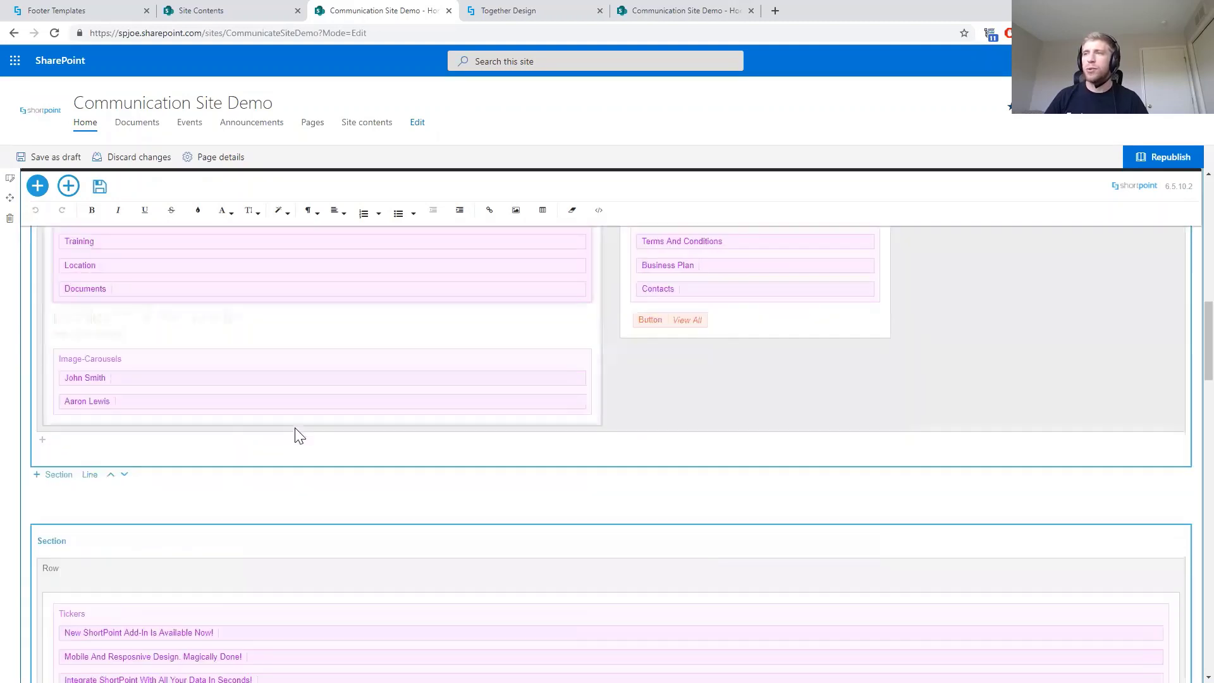
pyautogui.scroll(-1, 295, 429)
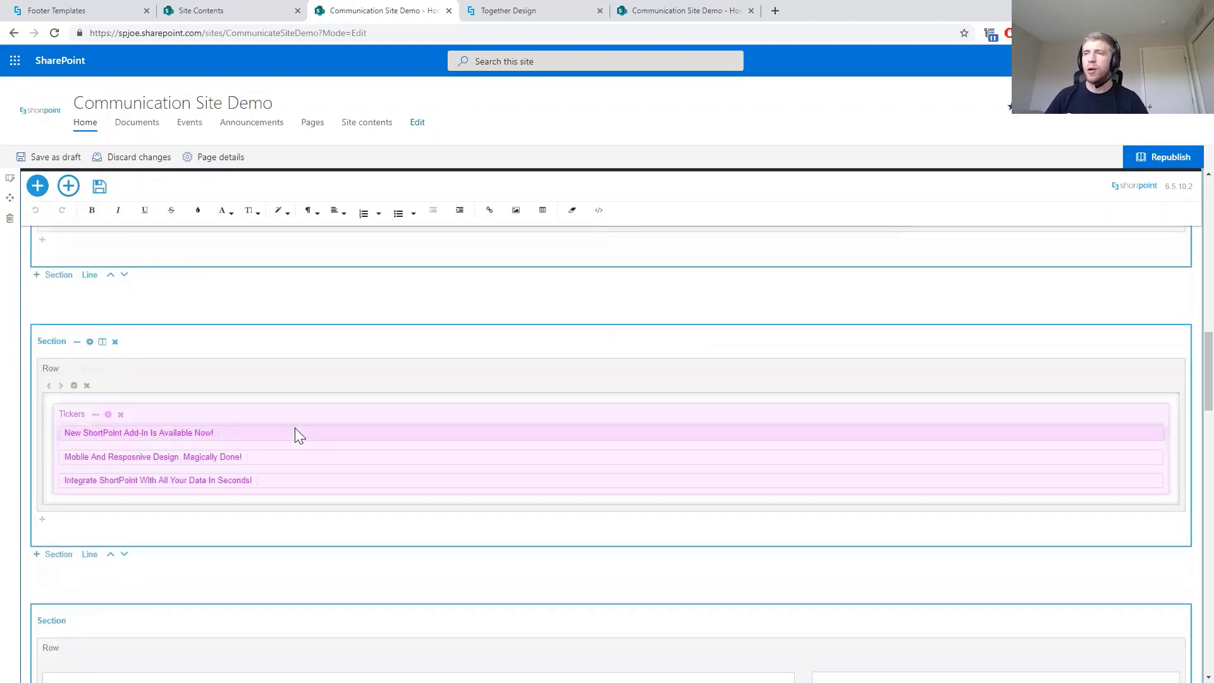
pyautogui.click(98, 422)
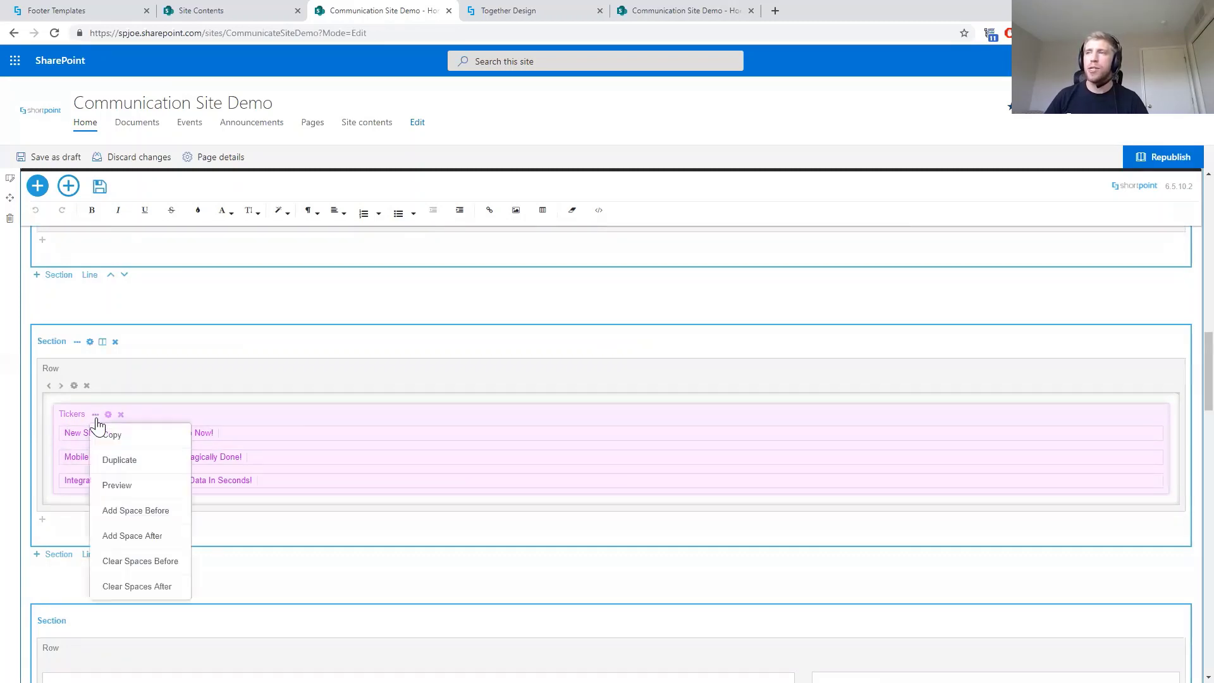
pyautogui.click(120, 485)
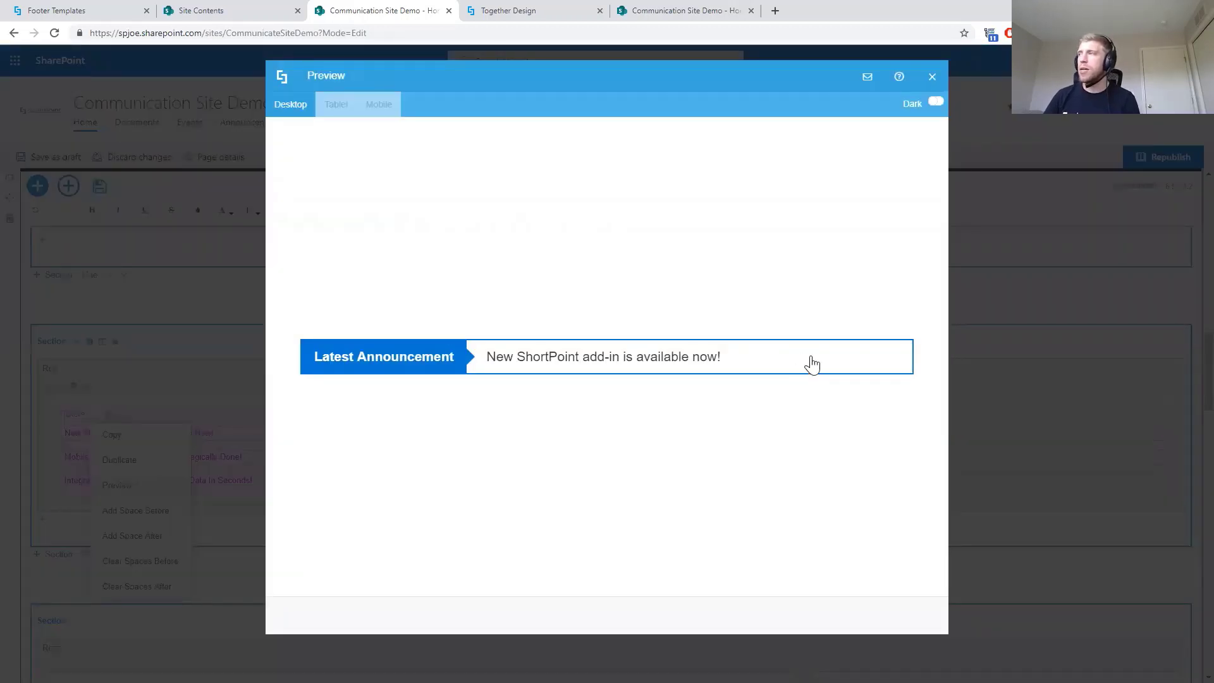
pyautogui.click(905, 358)
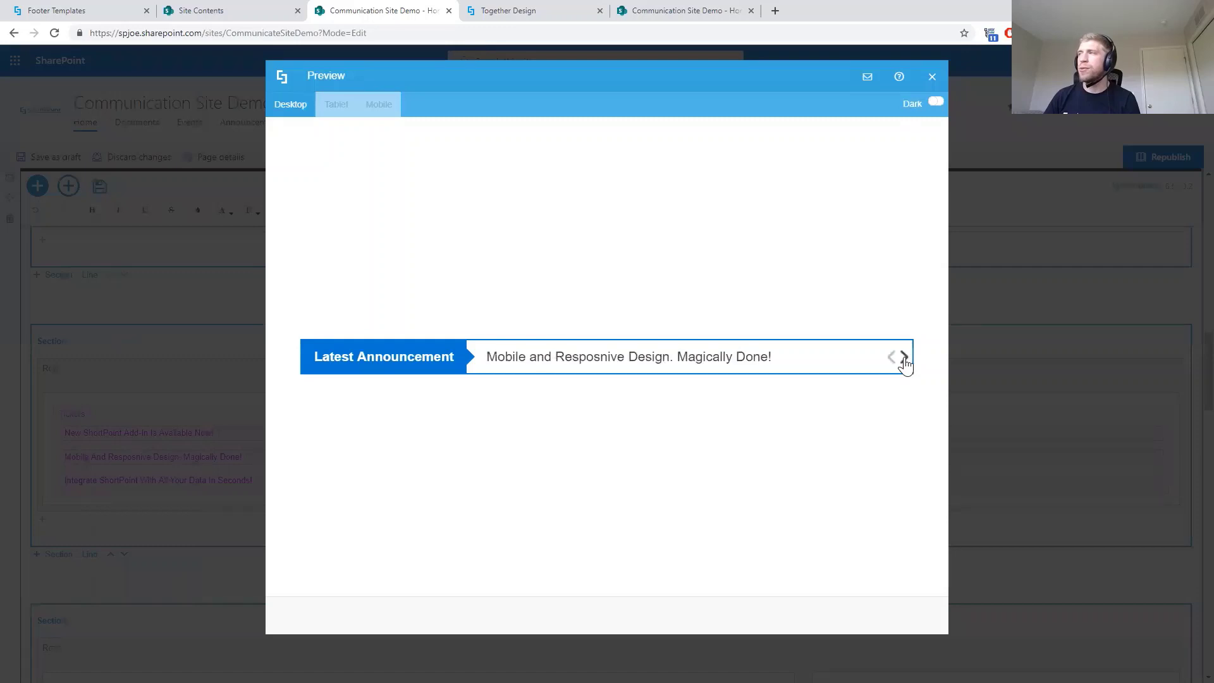
# Advance through the remaining announcements in the Tickers preview and close the preview
pyautogui.click(904, 358)
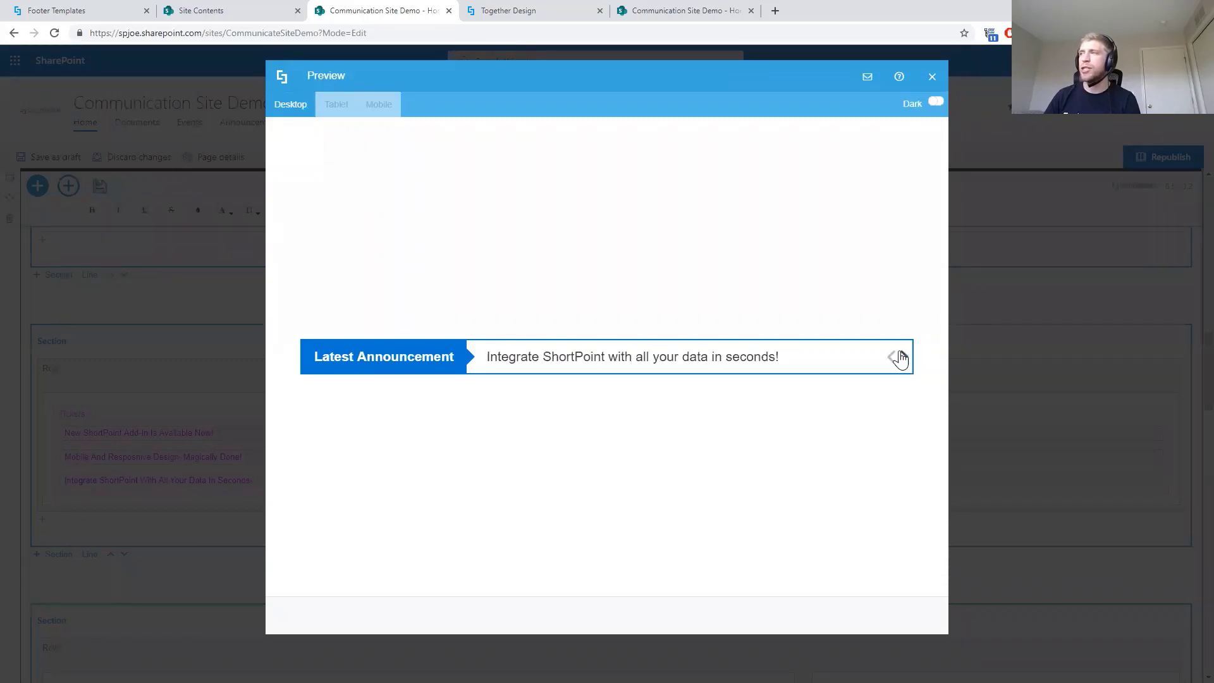
pyautogui.click(904, 357)
pyautogui.click(932, 77)
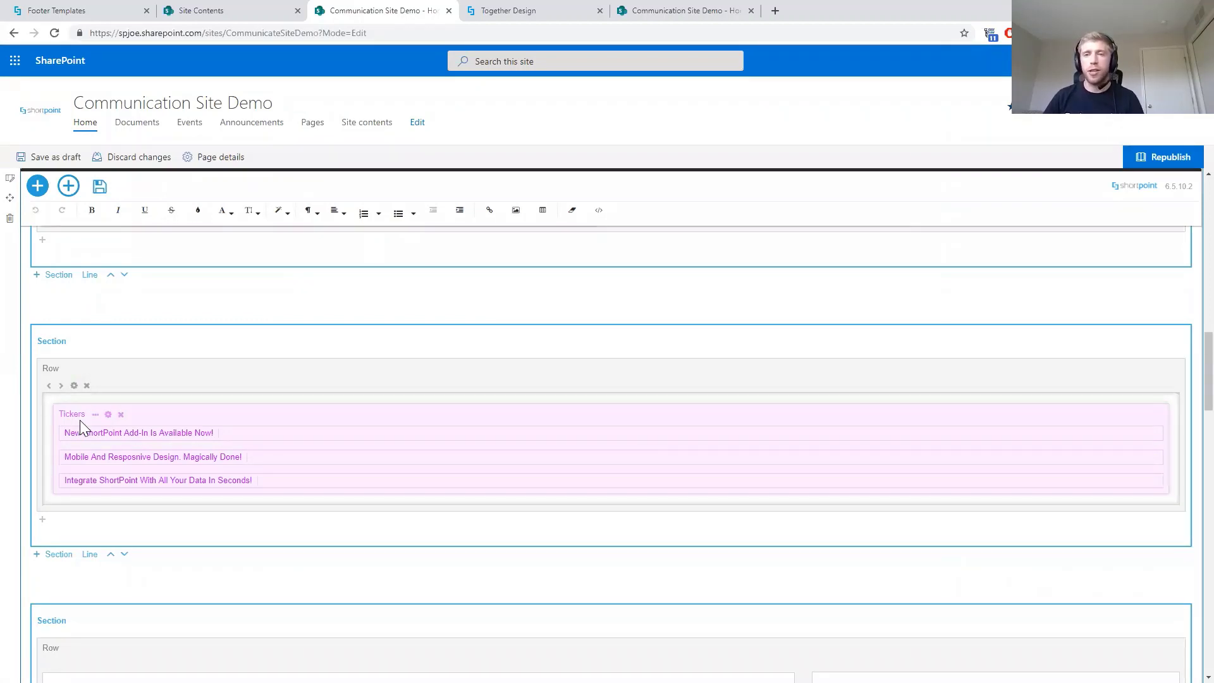
# Open the site's Announcements list in a new browser tab and place that tab beside the home page tab
pyautogui.rightClick(249, 126)
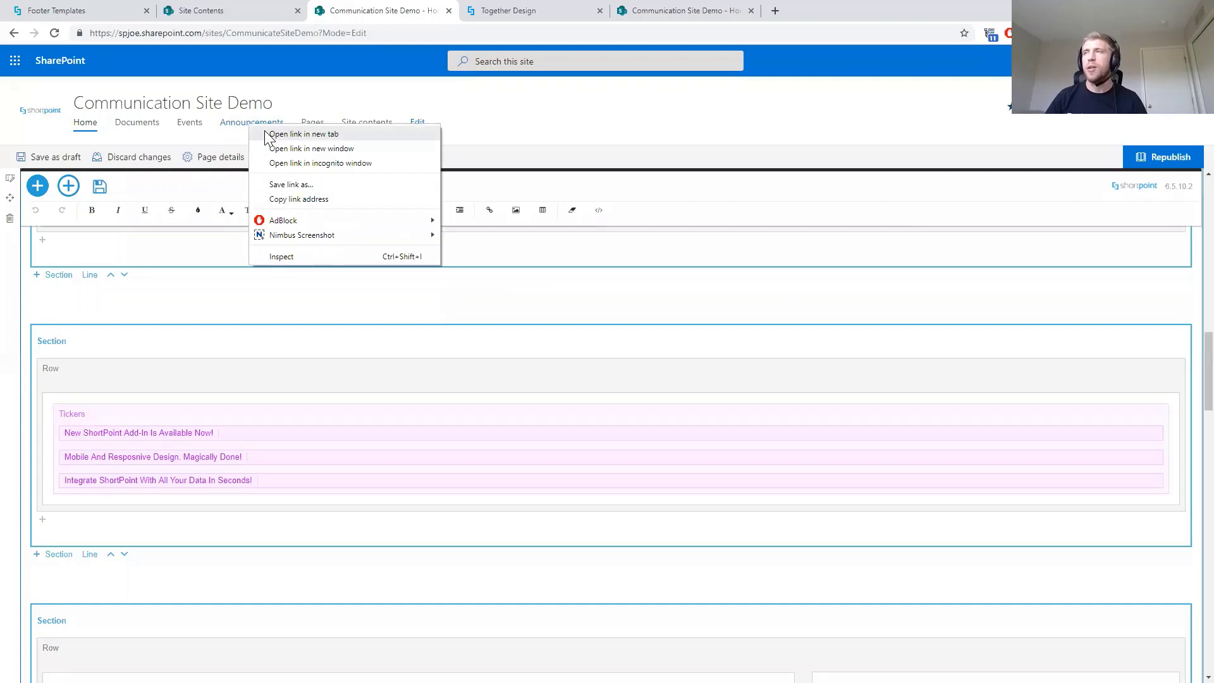
pyautogui.click(304, 134)
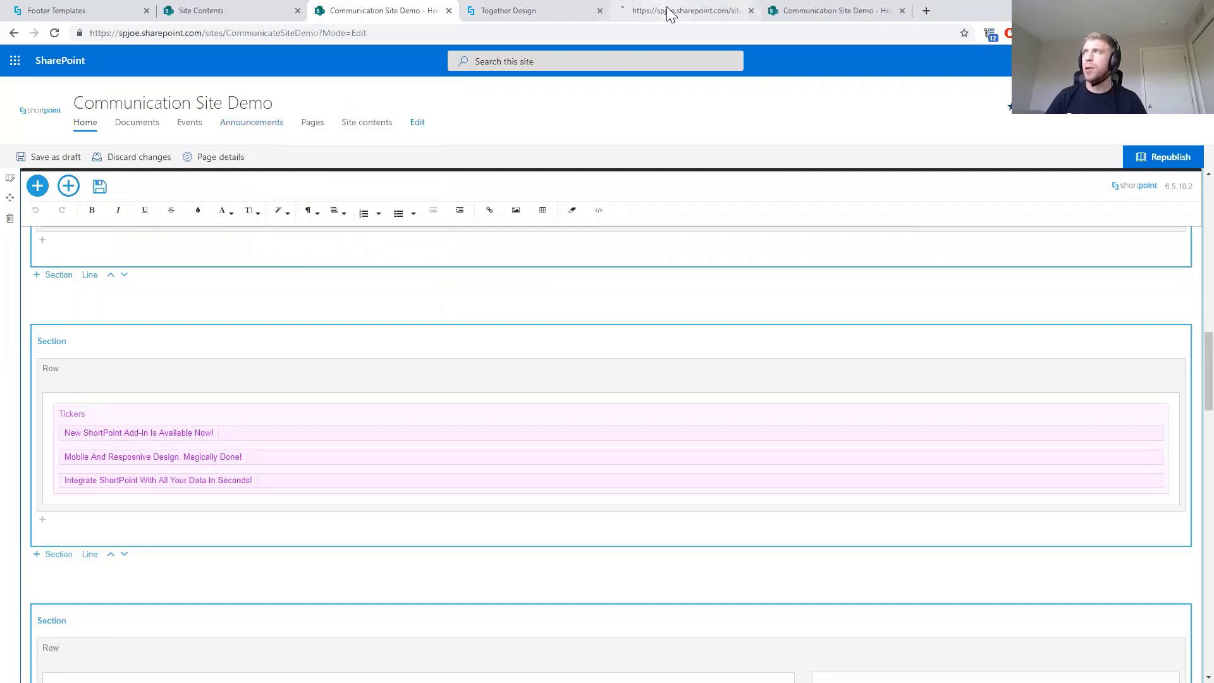
pyautogui.moveTo(670, 12); pyautogui.dragTo(534, 14)
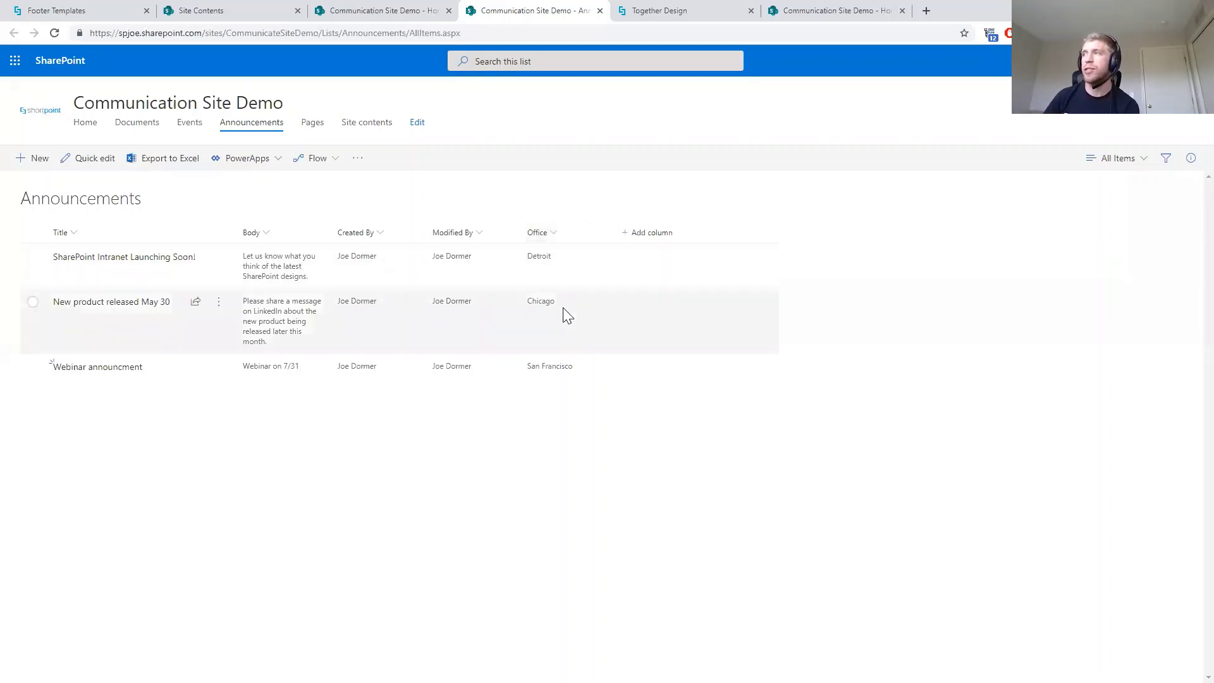
# Filter the Announcements list by the Office column to show only Detroit items
pyautogui.click(556, 238)
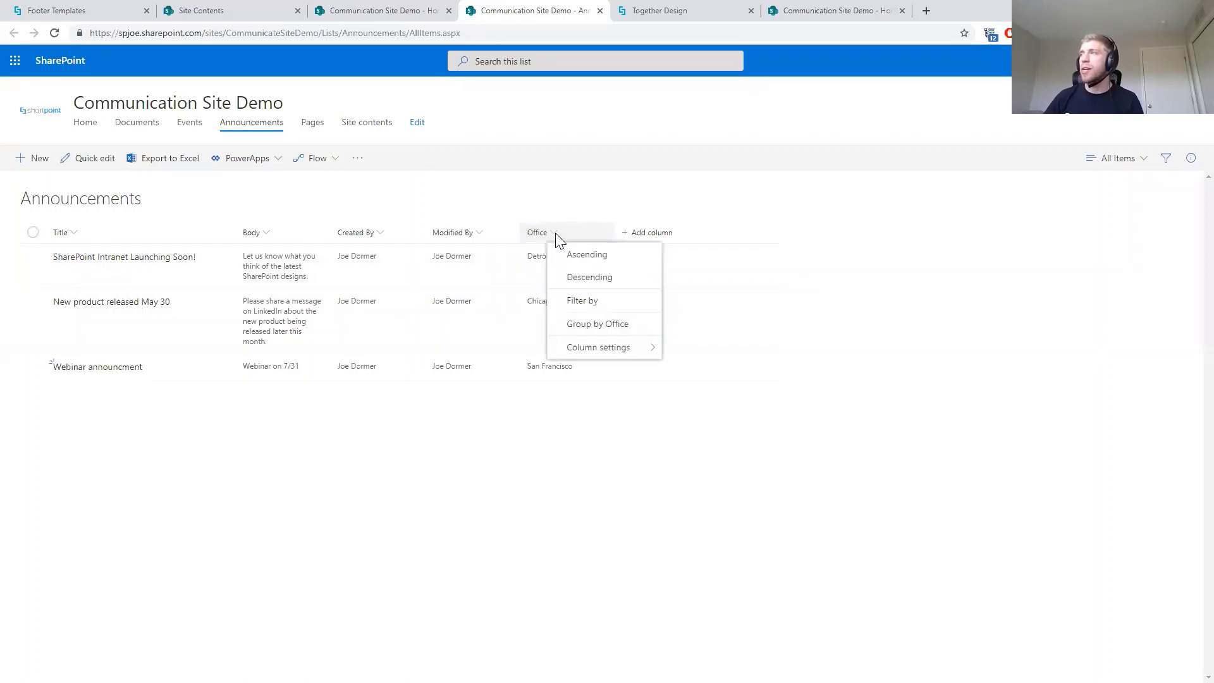
pyautogui.click(570, 306)
pyautogui.click(1031, 154)
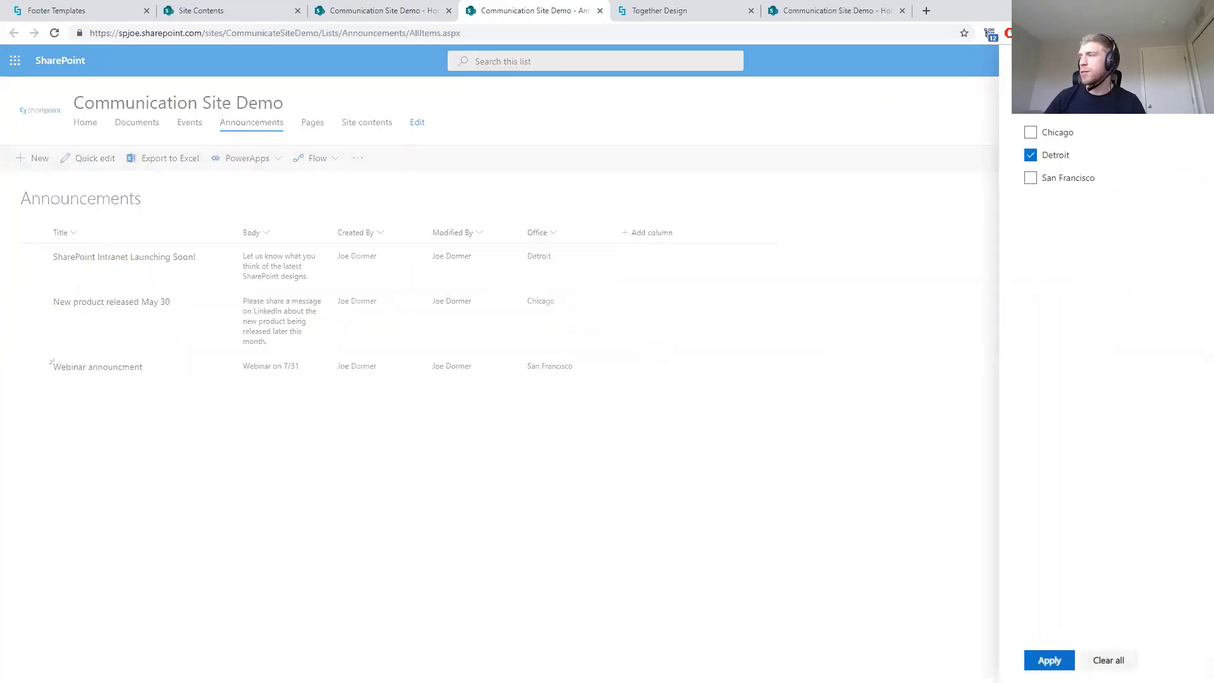
pyautogui.click(1049, 660)
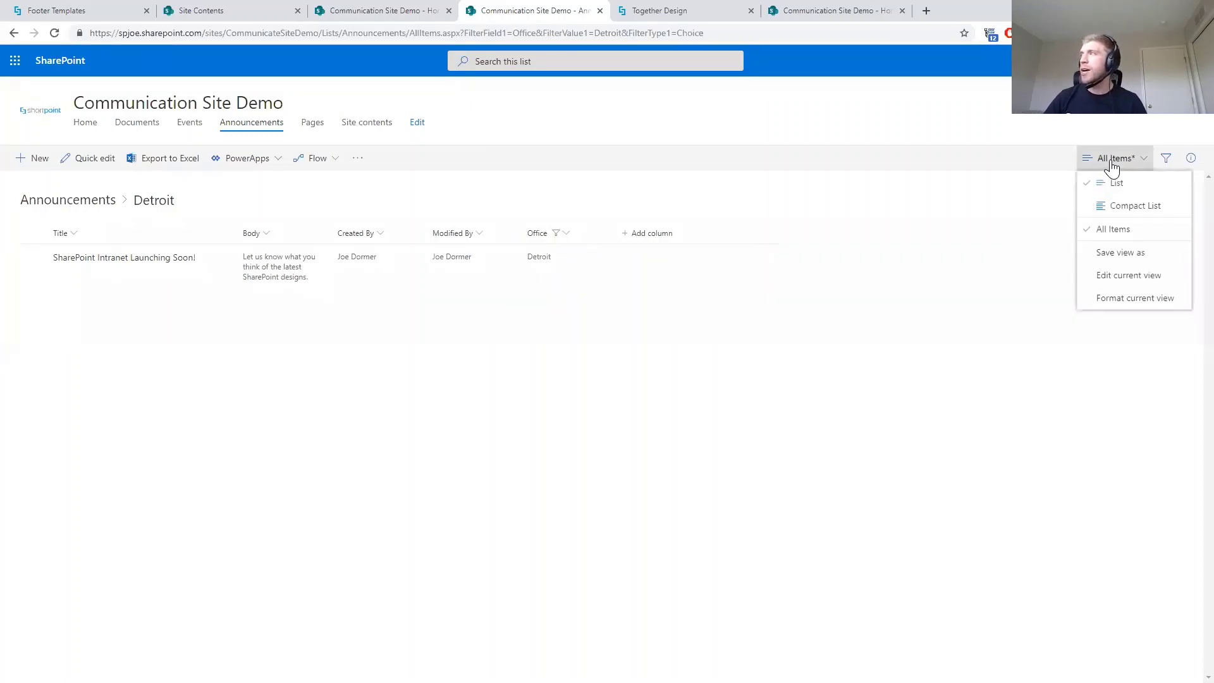
# Save the filtered list as a public view named Detroit Announcements
pyautogui.click(1120, 252)
pyautogui.write('Detroit')
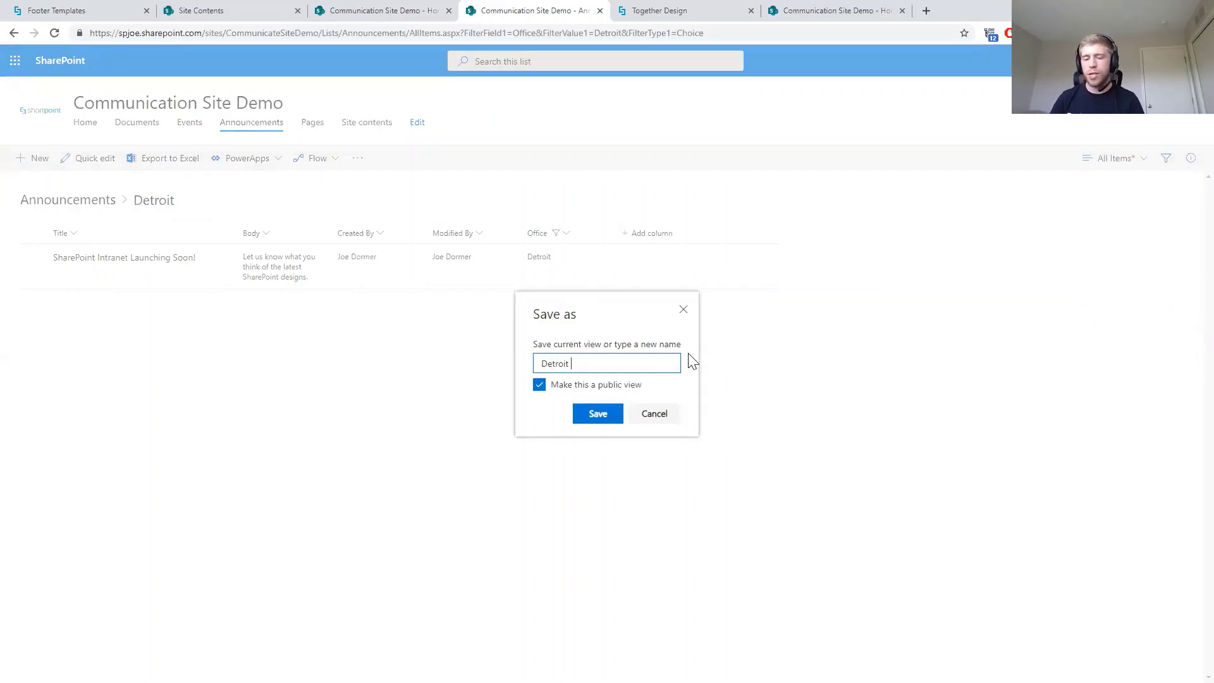
pyautogui.write(' Announcements')
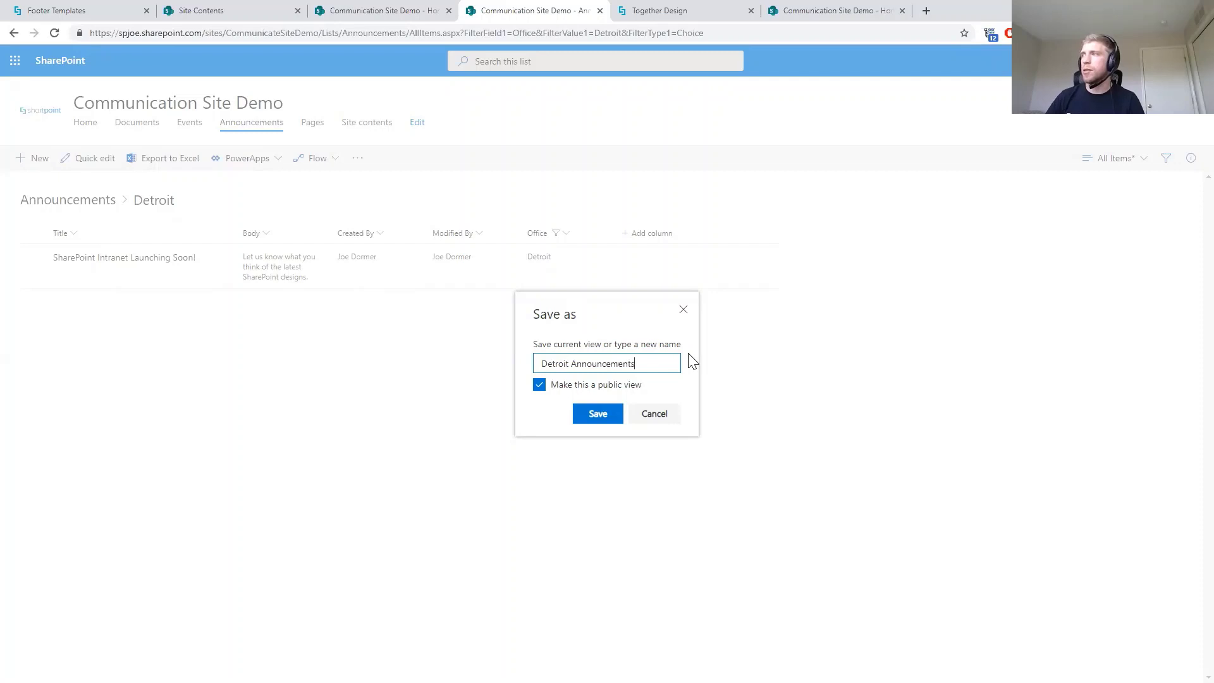
pyautogui.click(586, 419)
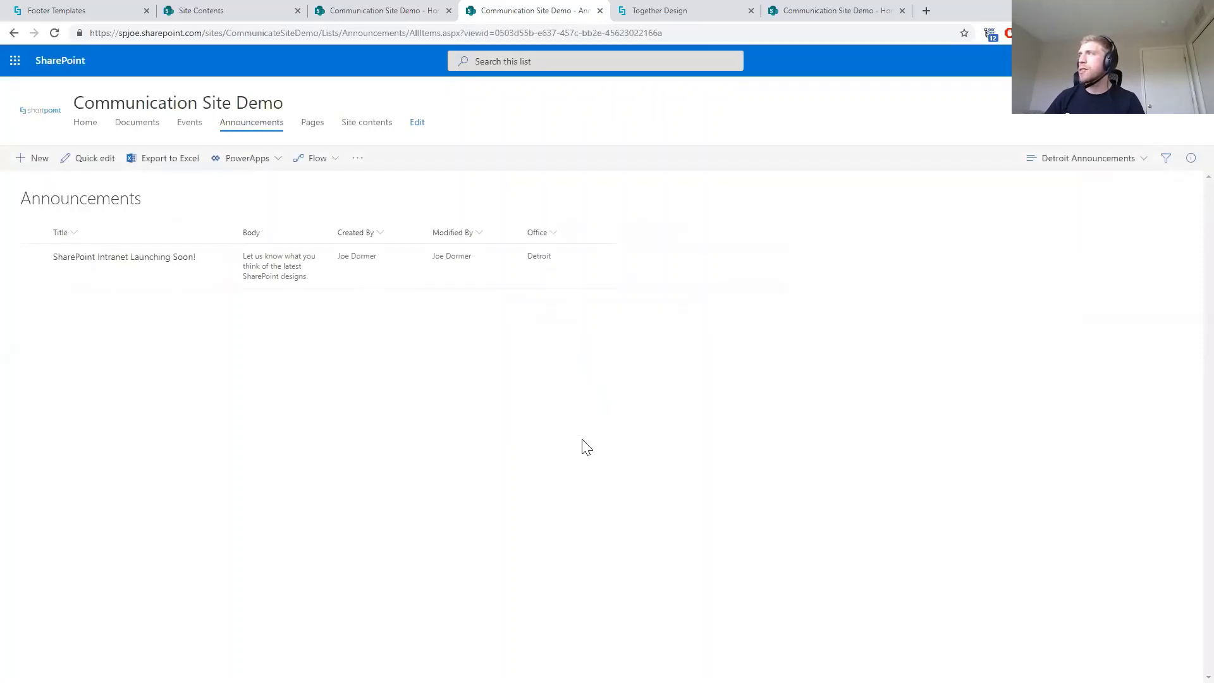
# Compare the All Items and Detroit Announcements views of the list, ending on All Items
pyautogui.click(1067, 167)
pyautogui.click(1093, 234)
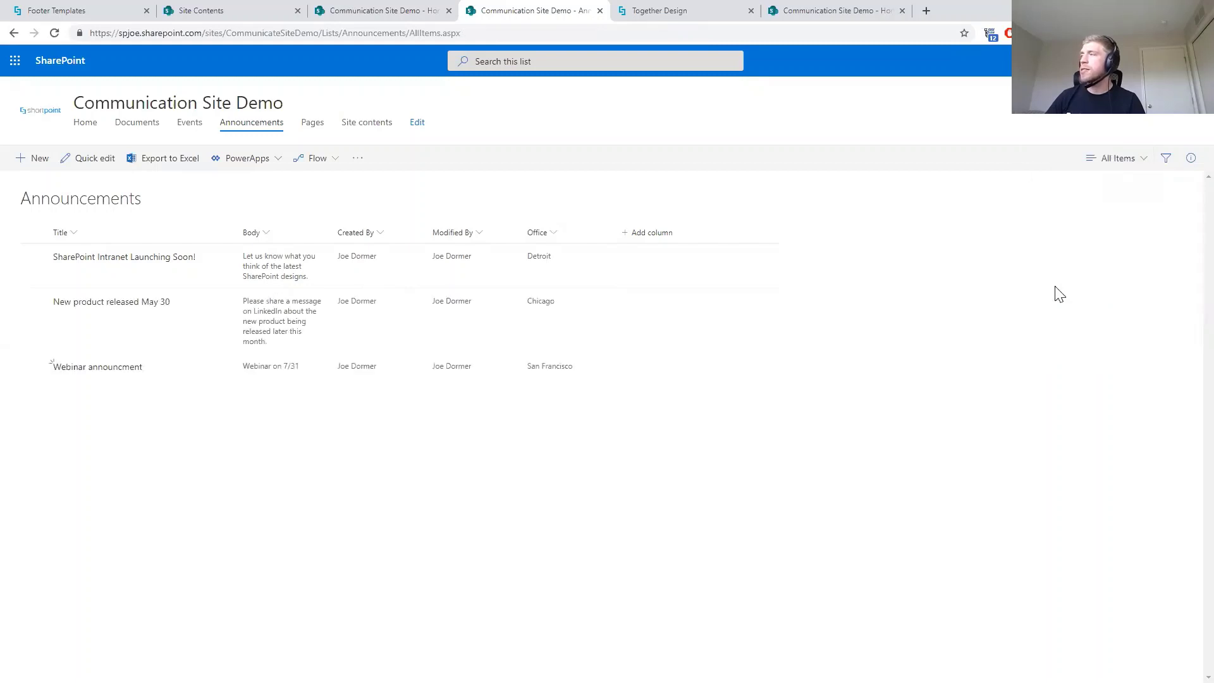
pyautogui.click(1115, 159)
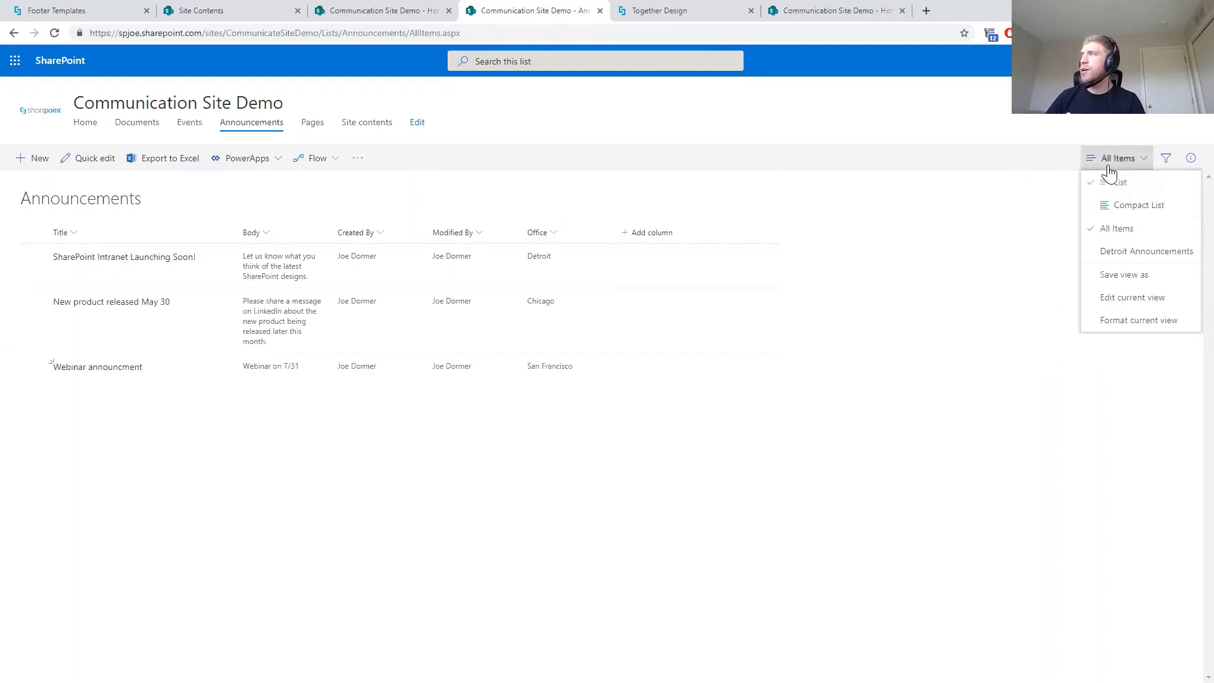
pyautogui.click(1126, 253)
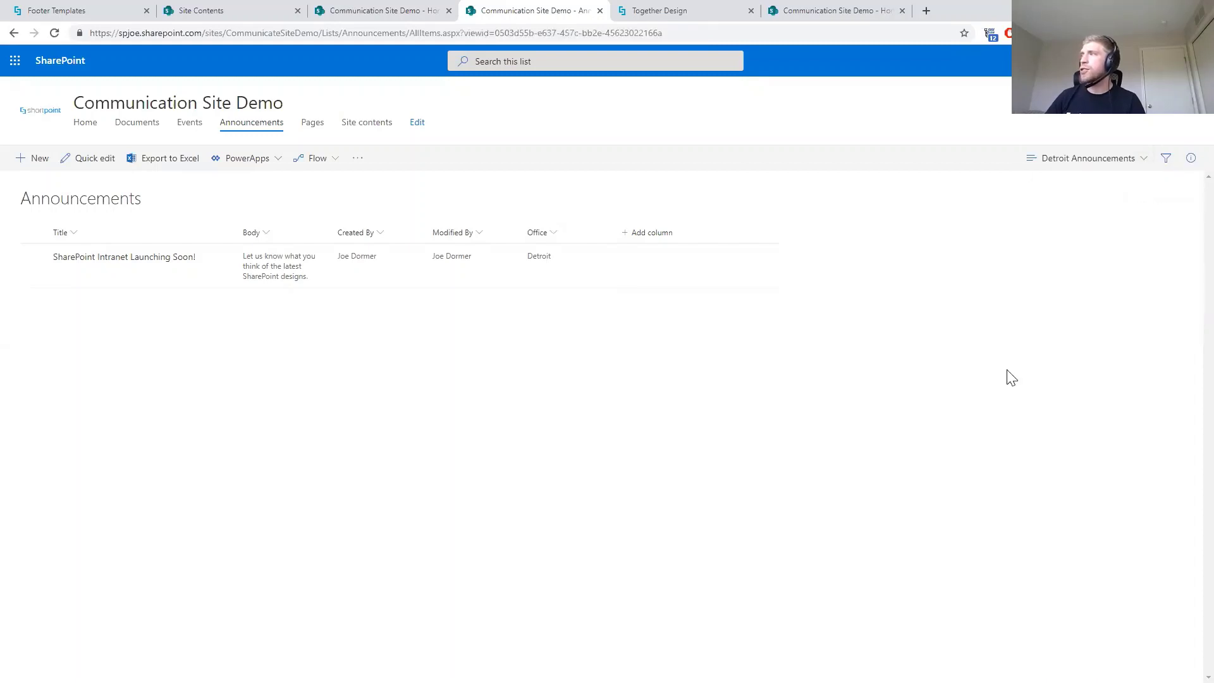
pyautogui.click(1061, 166)
pyautogui.click(1061, 234)
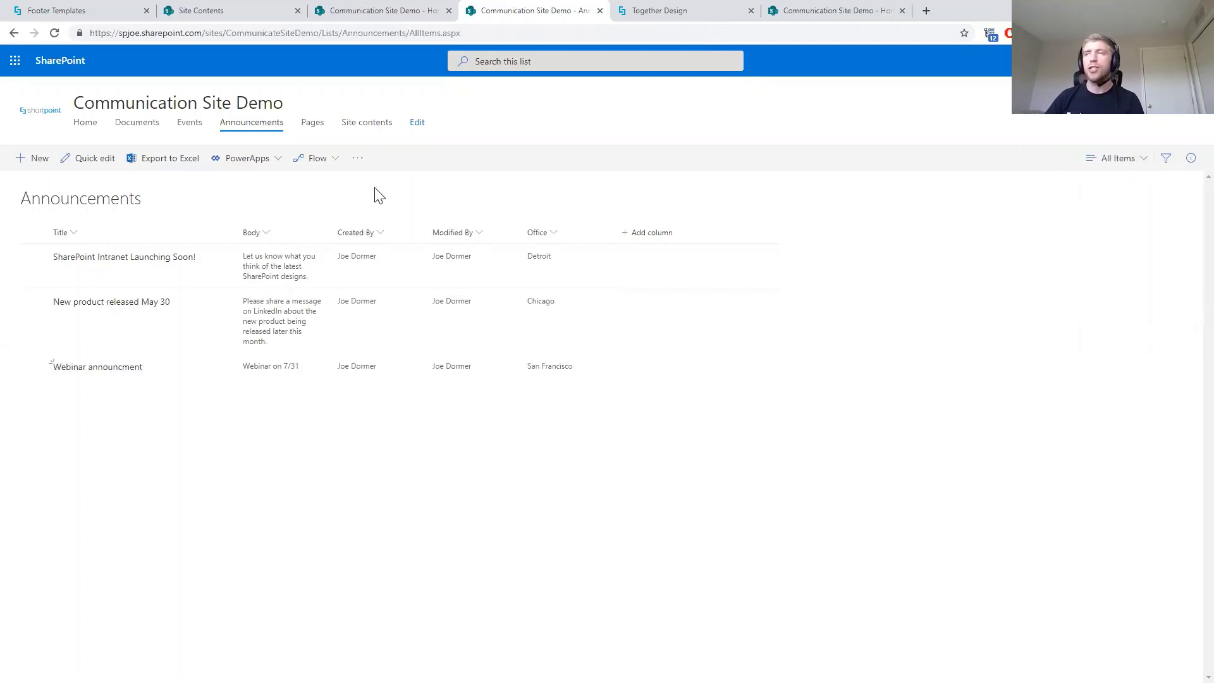
# Back on the home page being edited, open the Tickers element's settings and review its individual items
pyautogui.click(405, 13)
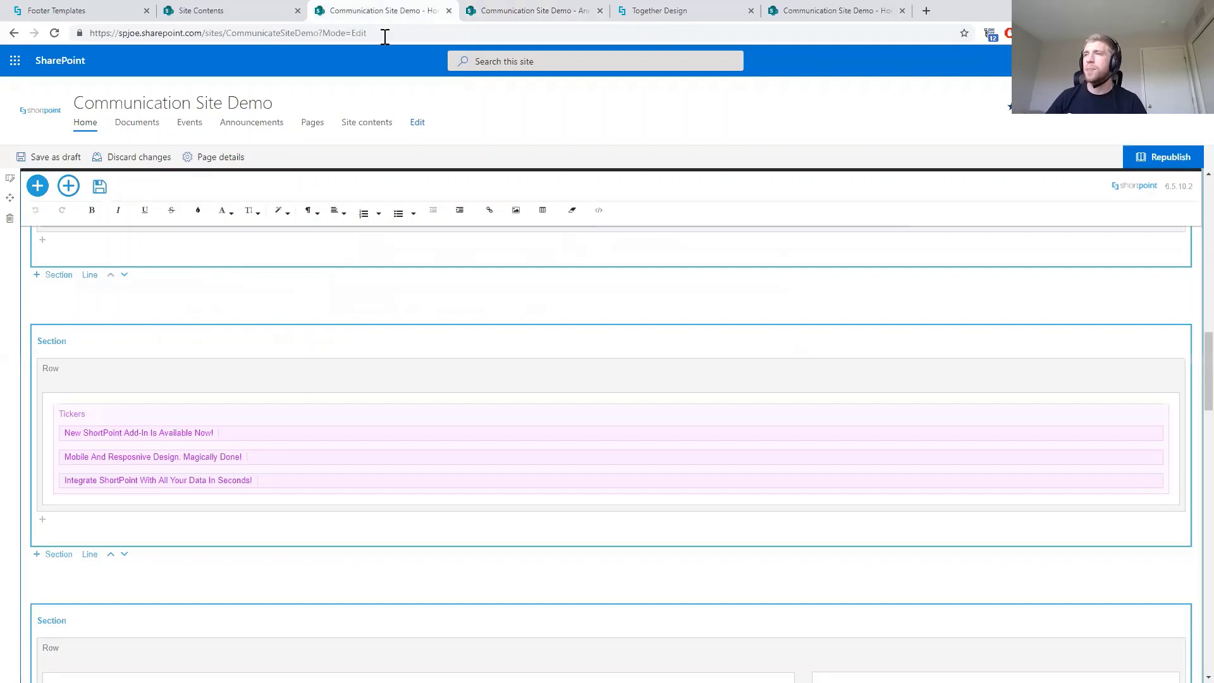
pyautogui.moveTo(113, 420)
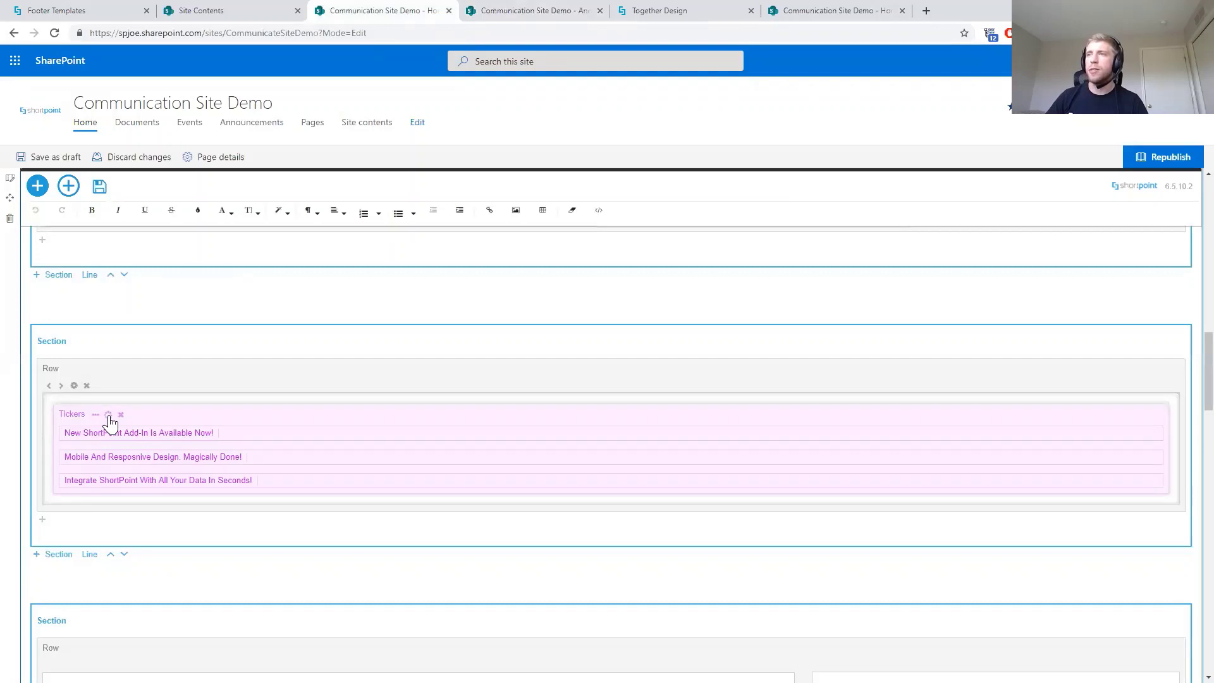
pyautogui.click(109, 415)
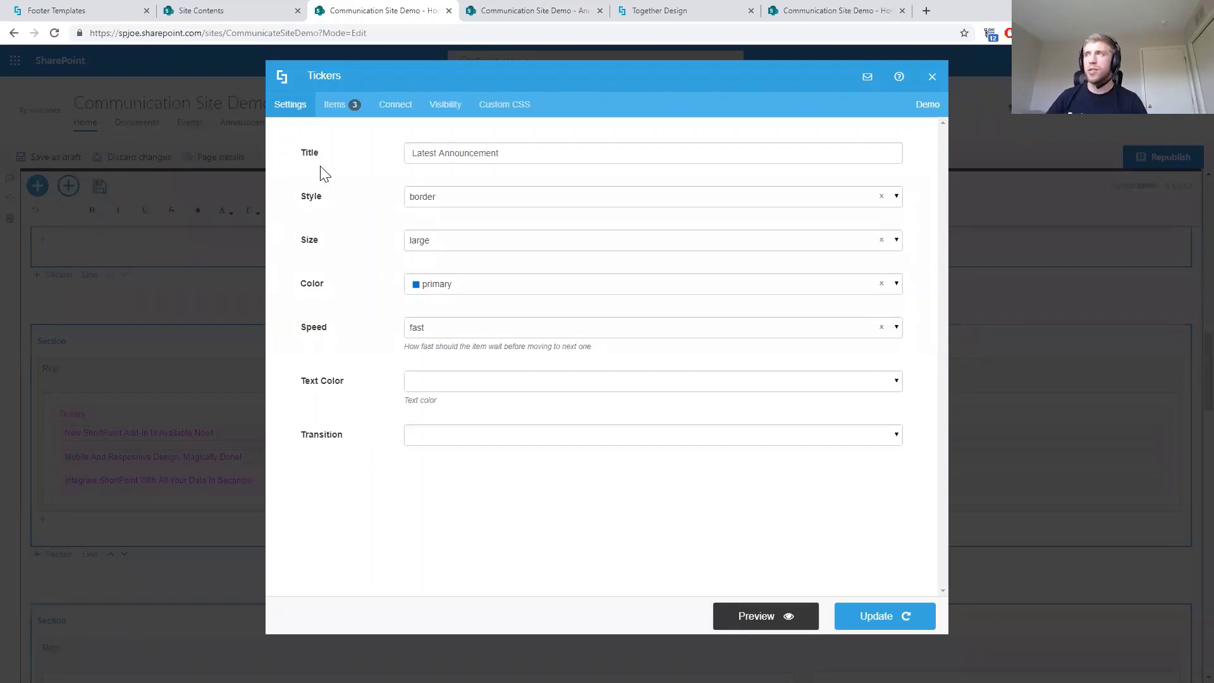
pyautogui.click(326, 105)
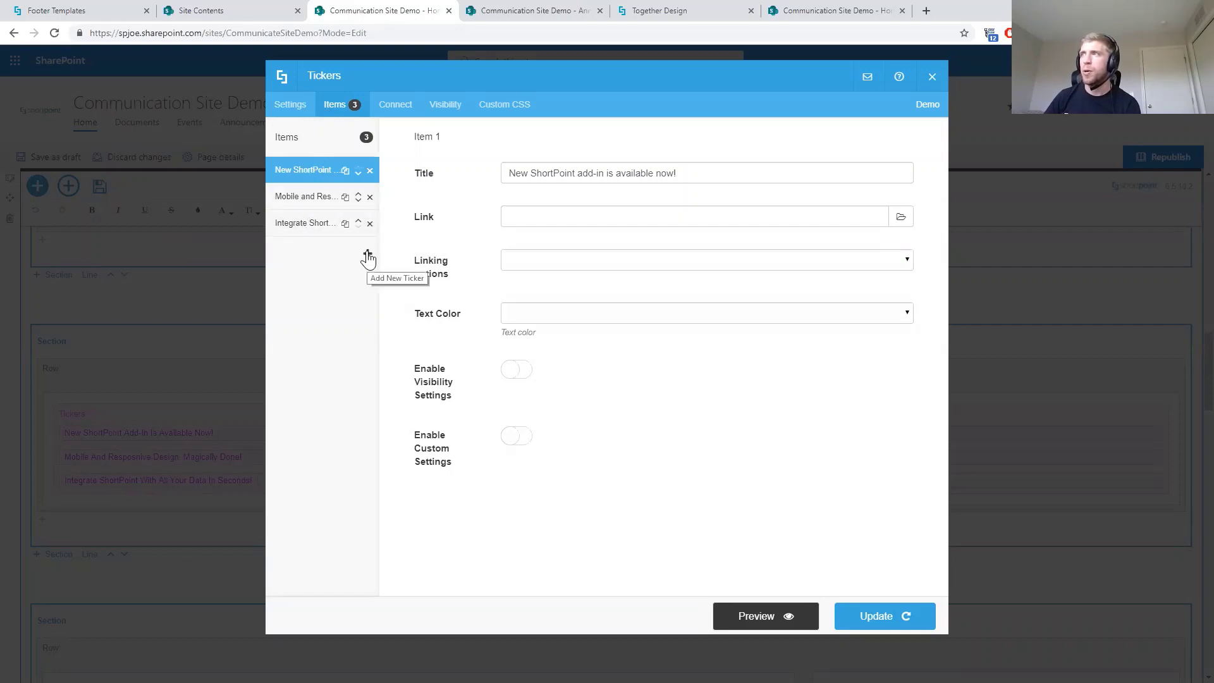
# Choose Current Site as the Tickers connection type and Announcements as the list to connect
pyautogui.click(386, 118)
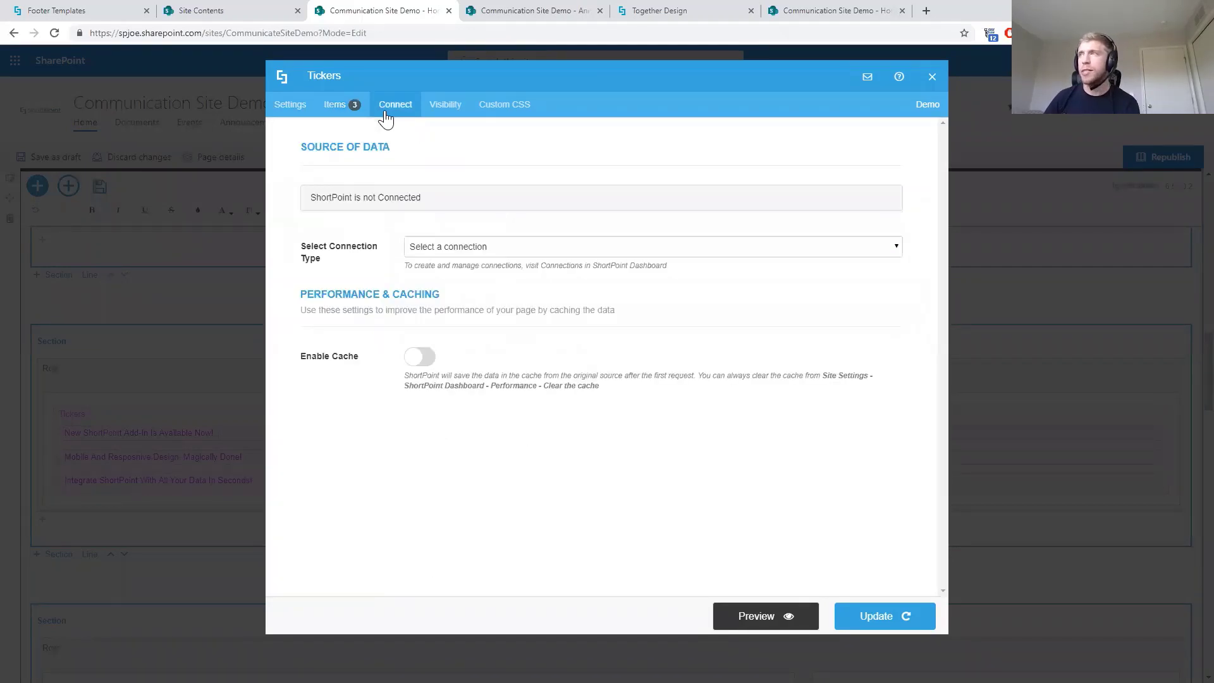
pyautogui.click(453, 248)
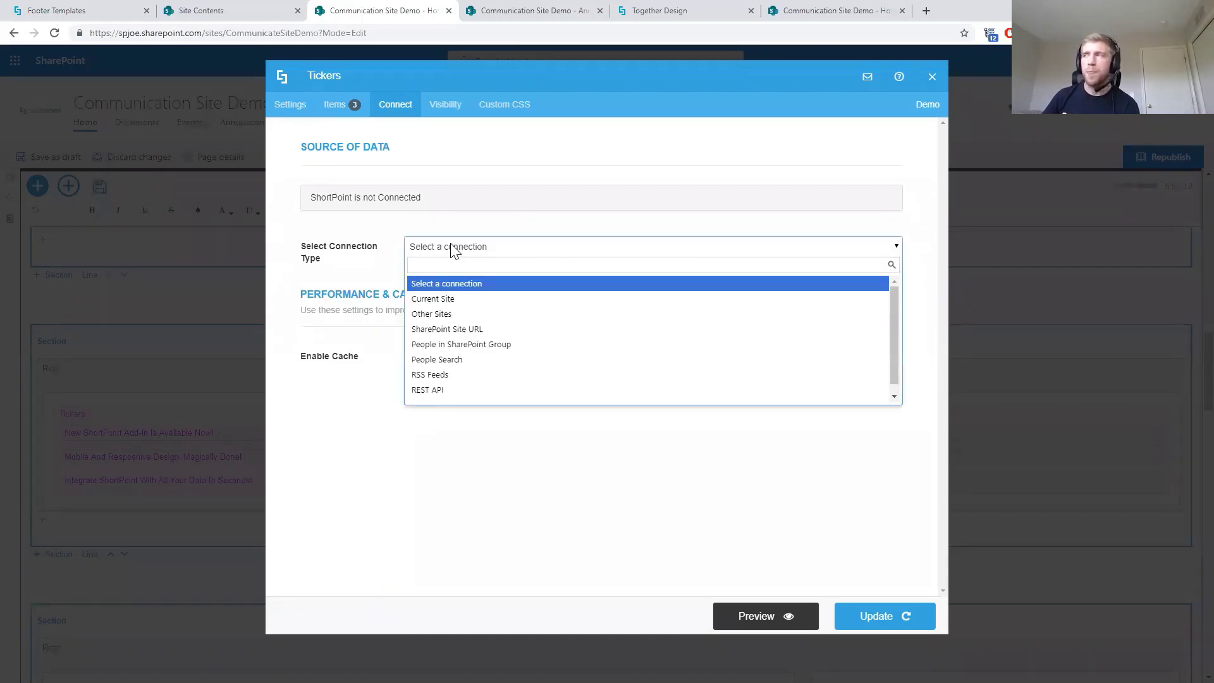
pyautogui.click(462, 300)
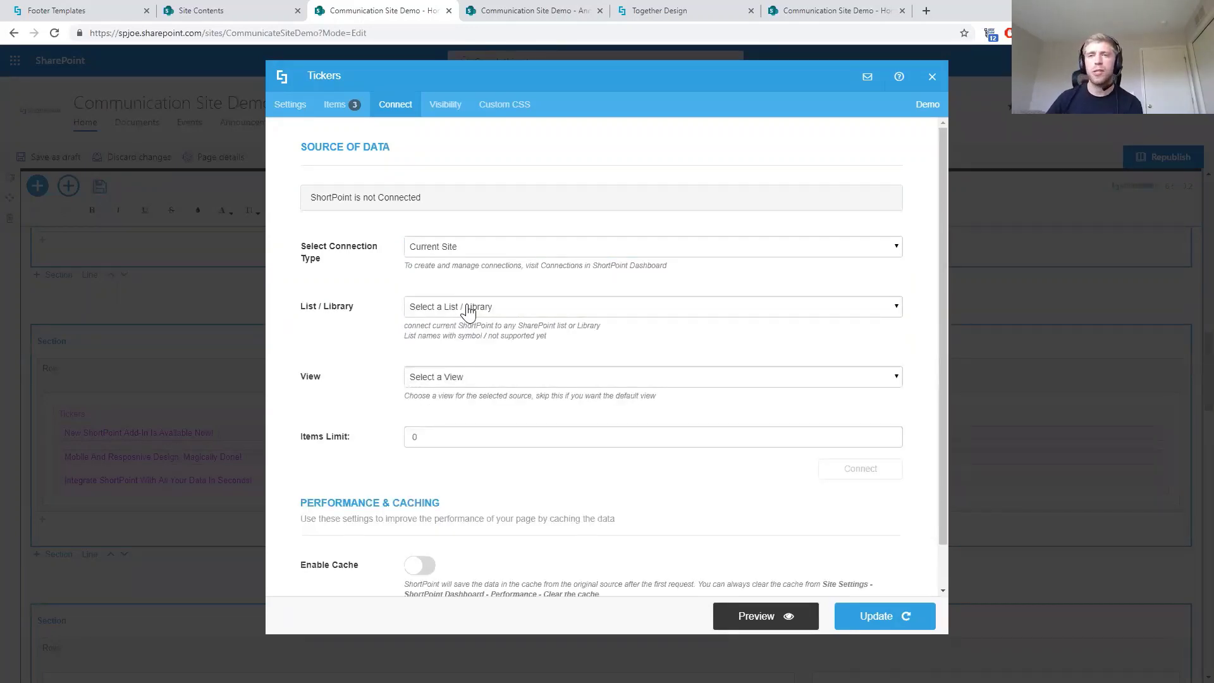
pyautogui.click(468, 310)
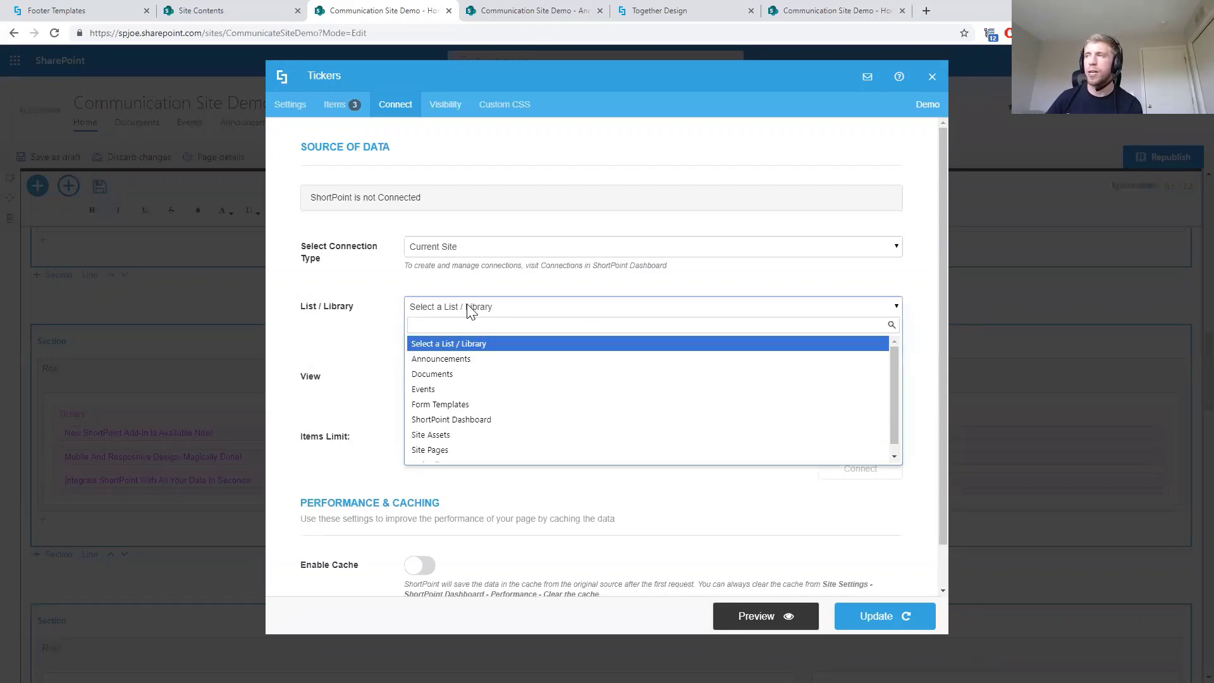
pyautogui.scroll(-1, 482, 374)
pyautogui.scroll(1, 481, 374)
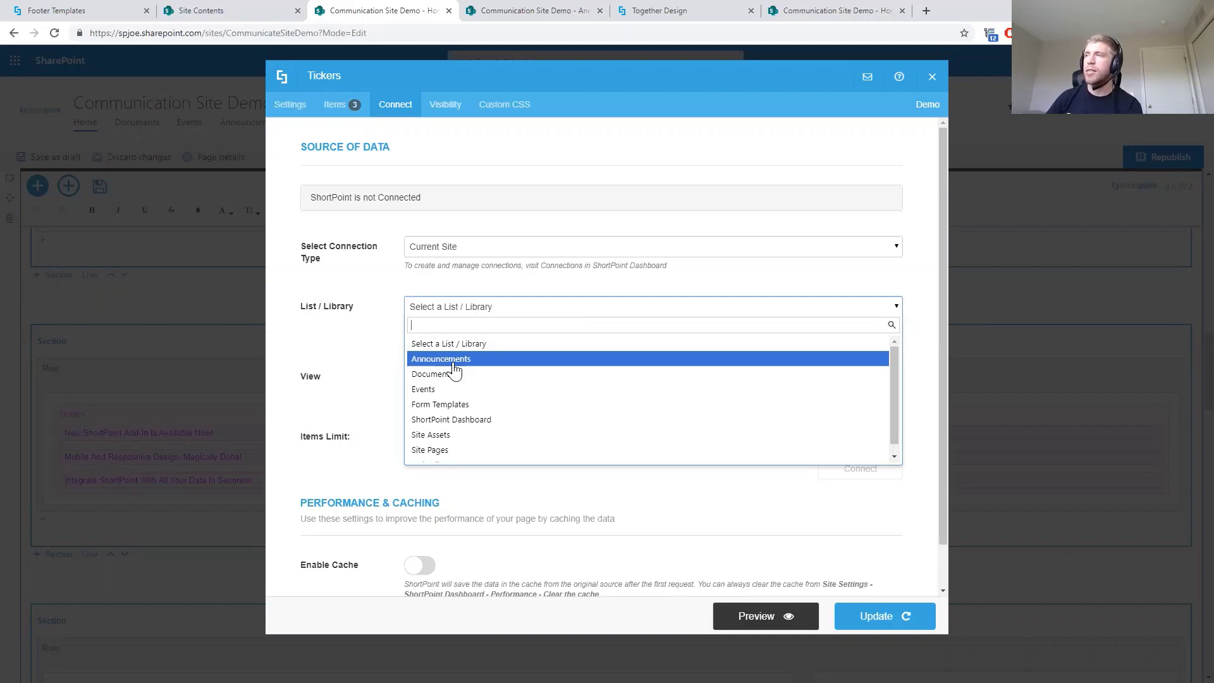
pyautogui.click(453, 365)
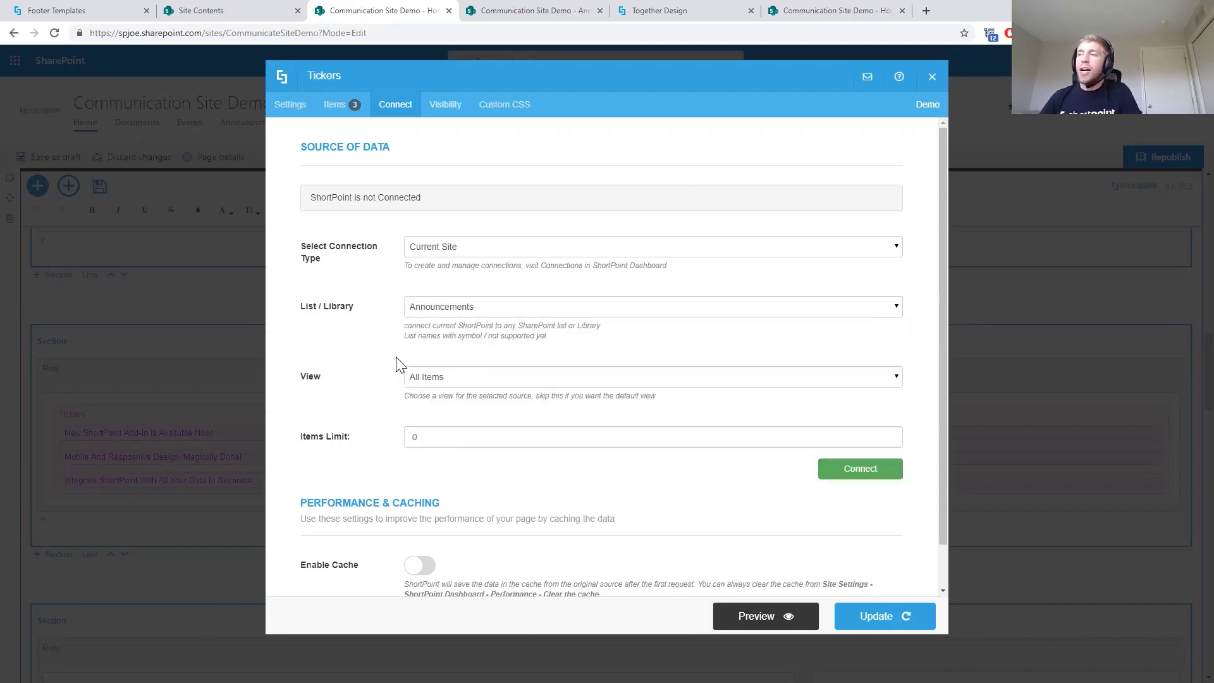
# Choose the All Items view, limit the items to 5, and connect the Tickers element to the list
pyautogui.click(449, 383)
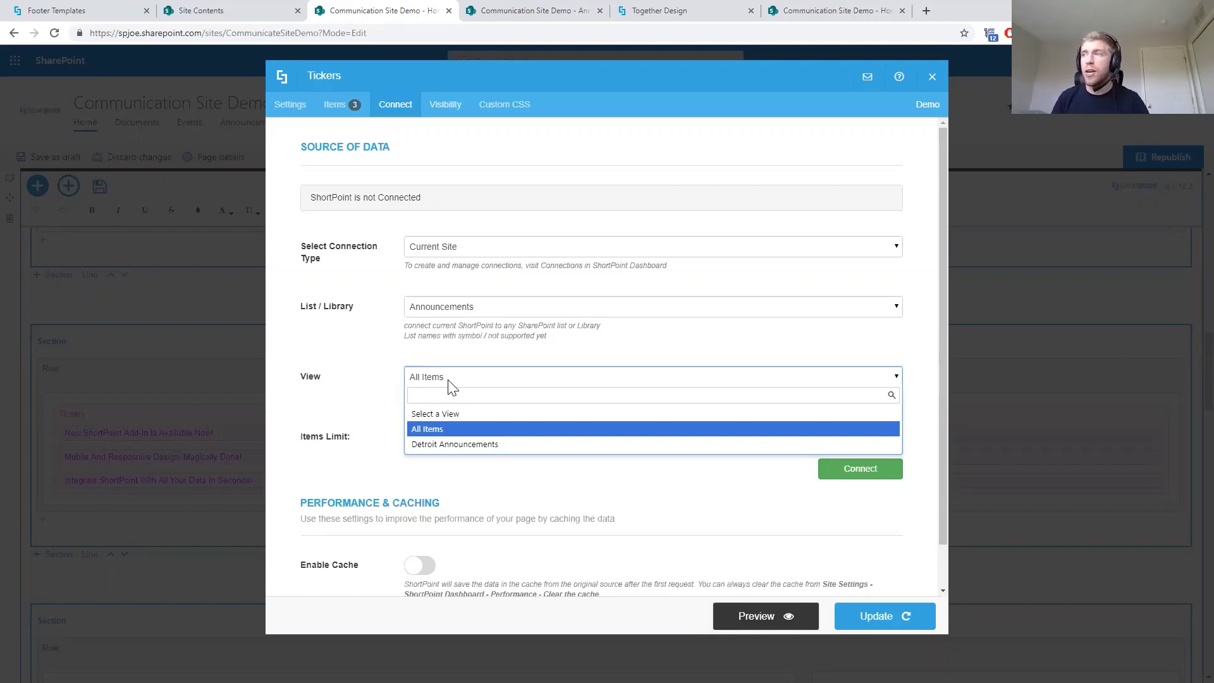
pyautogui.click(459, 434)
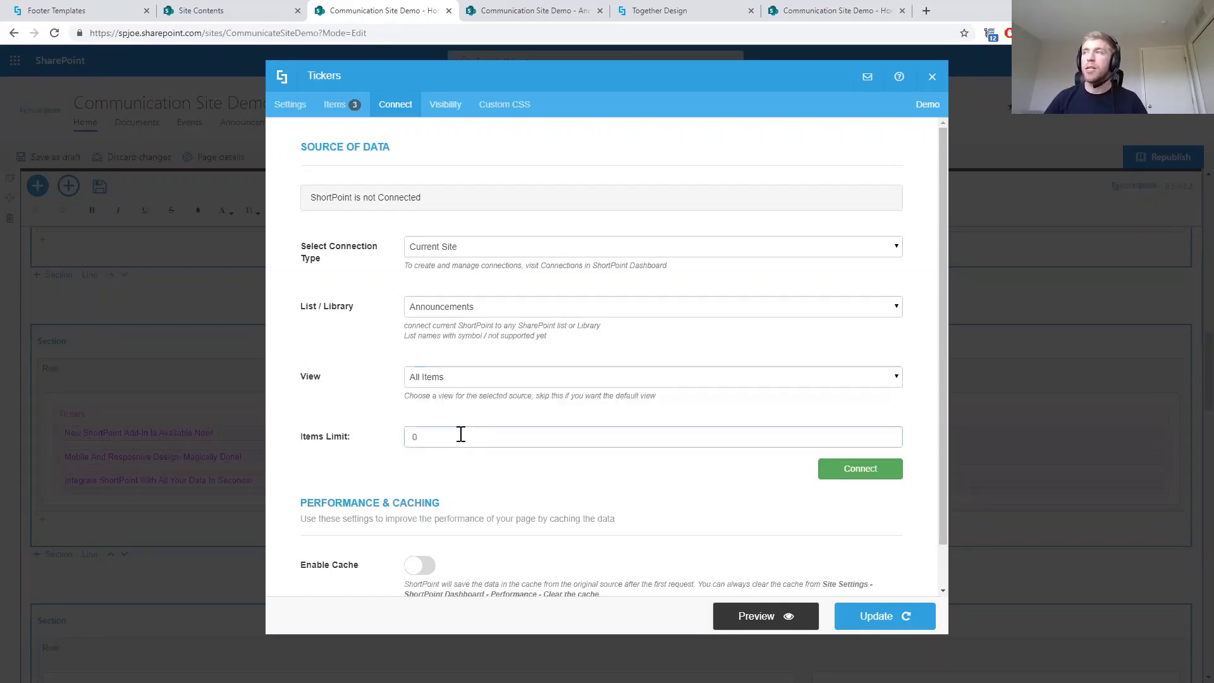
pyautogui.doubleClick(430, 435)
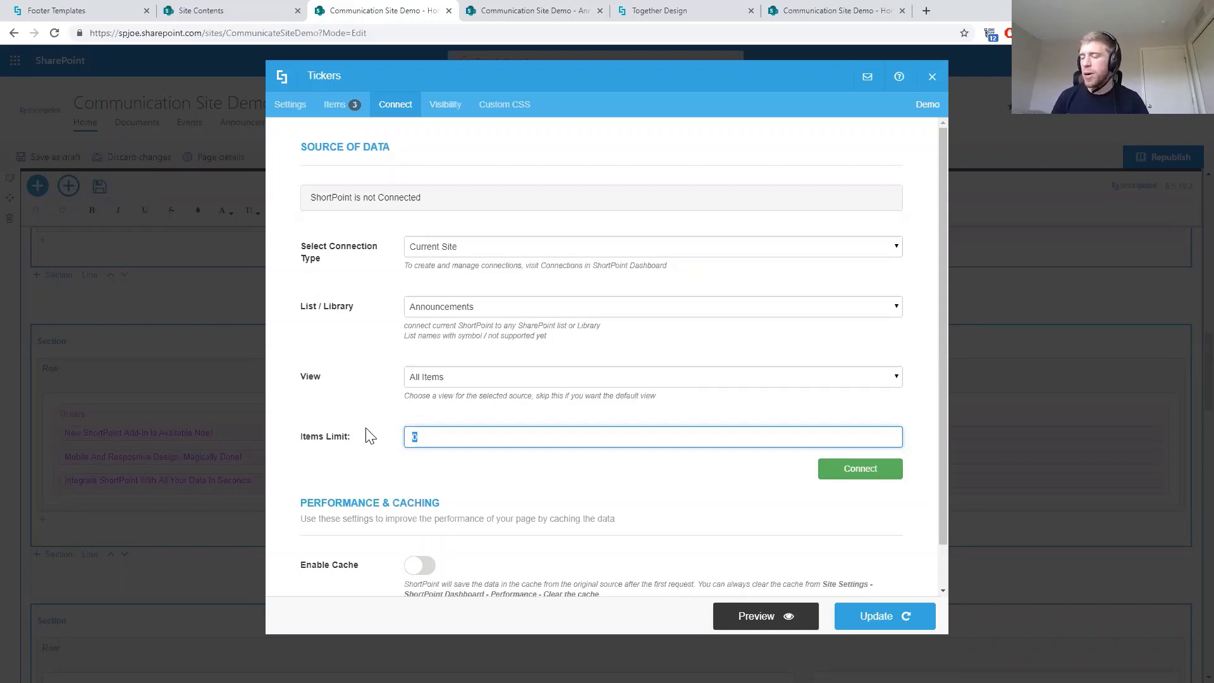
pyautogui.write('5')
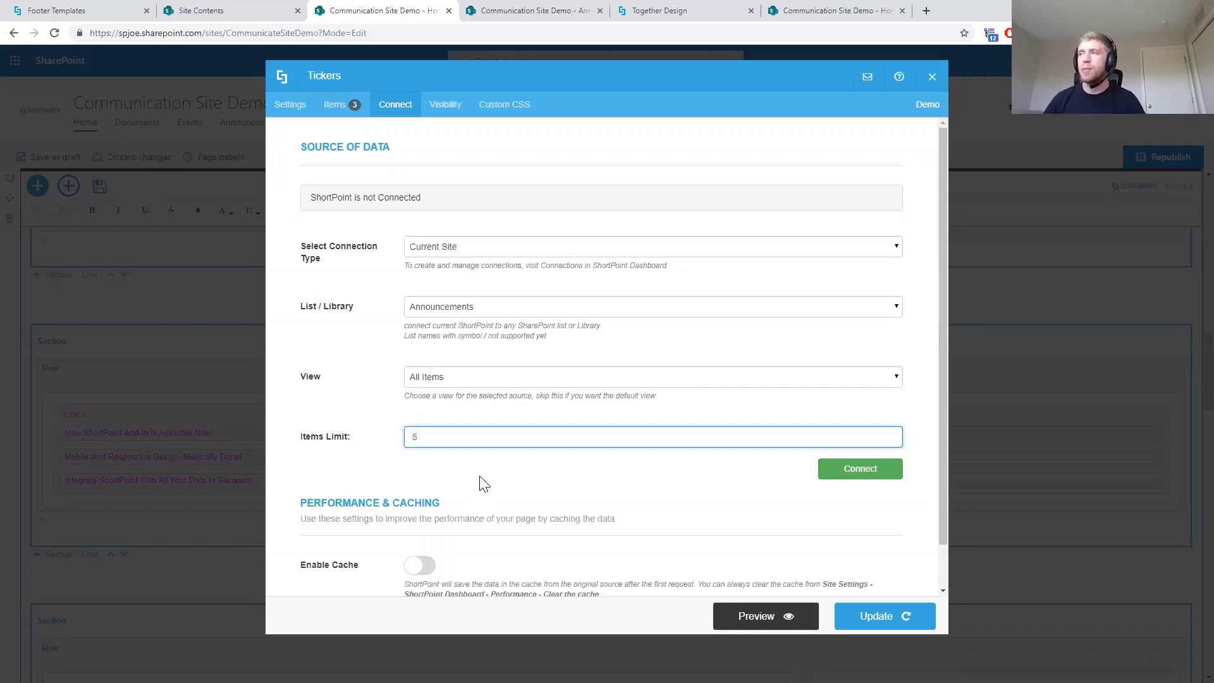
pyautogui.click(482, 484)
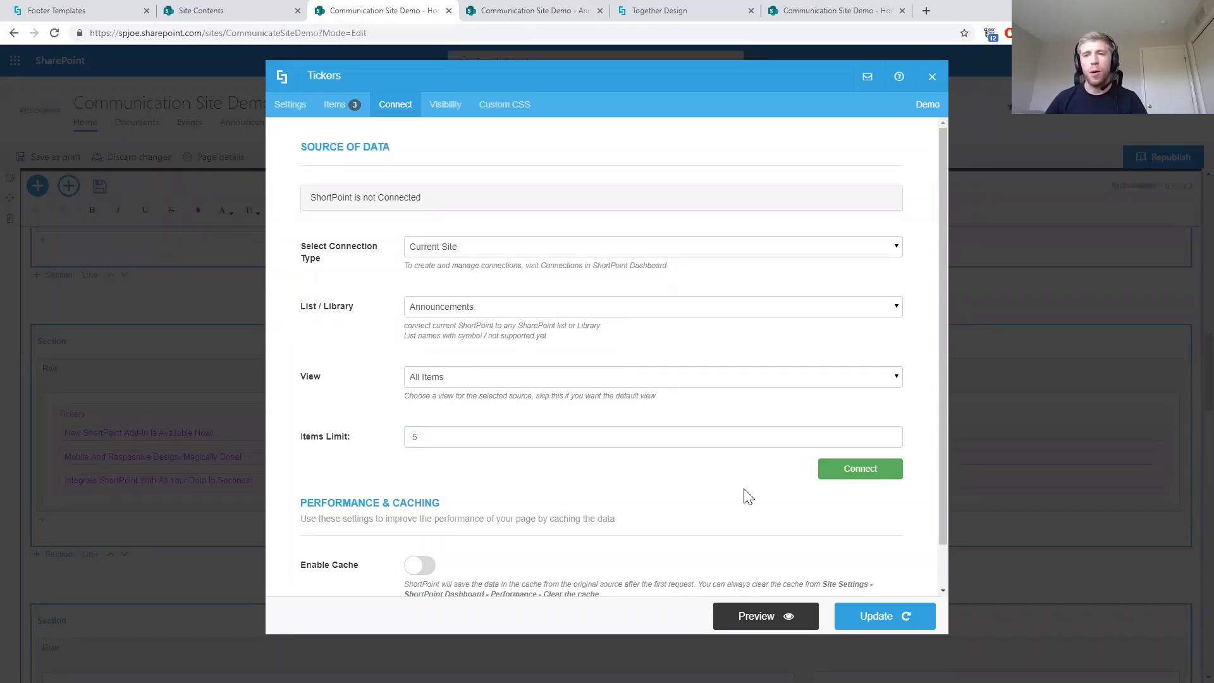
pyautogui.click(843, 473)
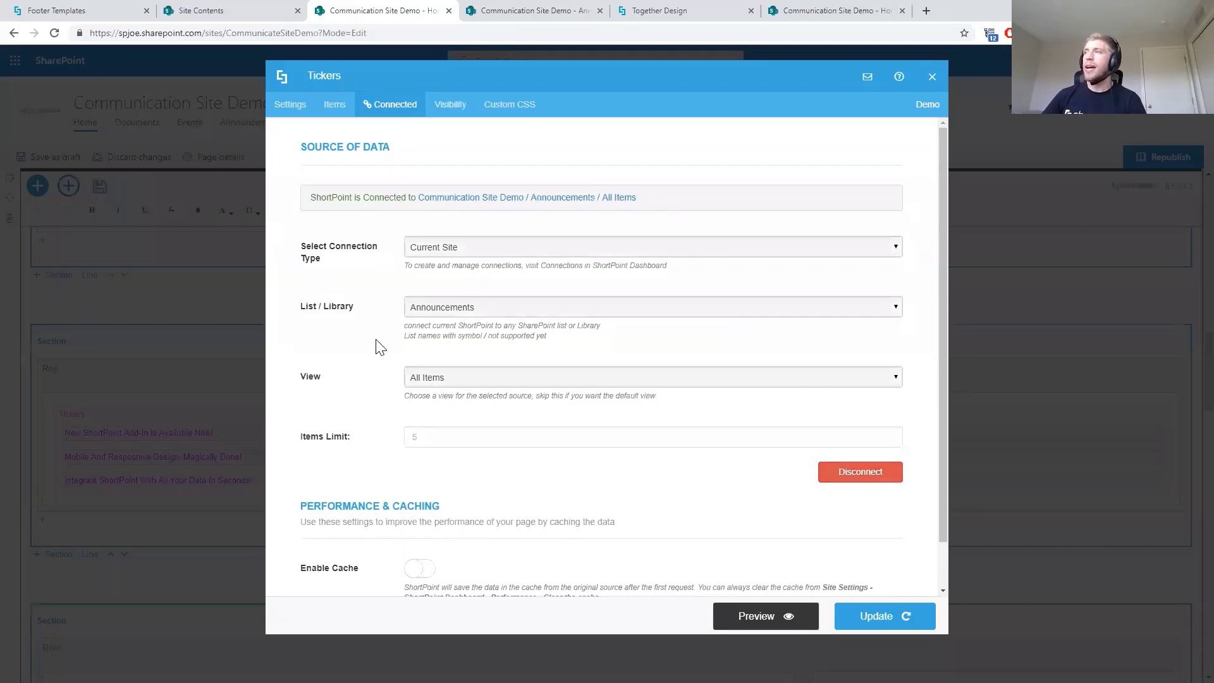
# Check the source Announcements list, and clear the sample text from the Title field in the Tickers items mapping
pyautogui.click(506, 12)
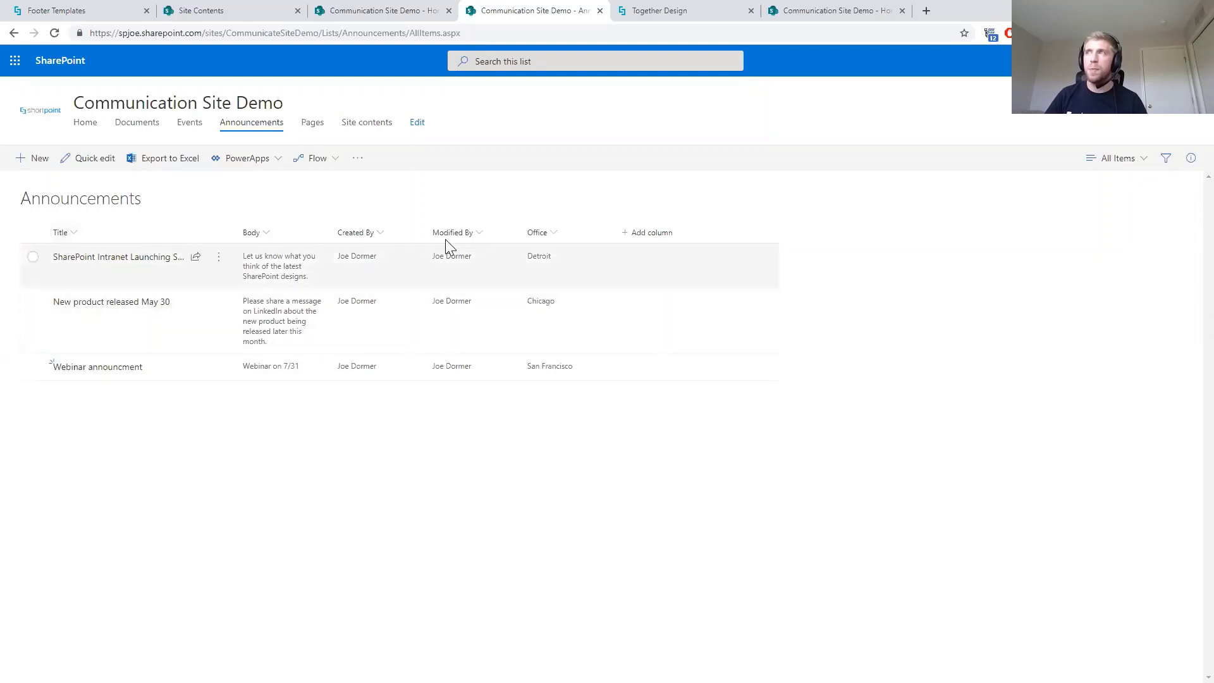
pyautogui.click(392, 14)
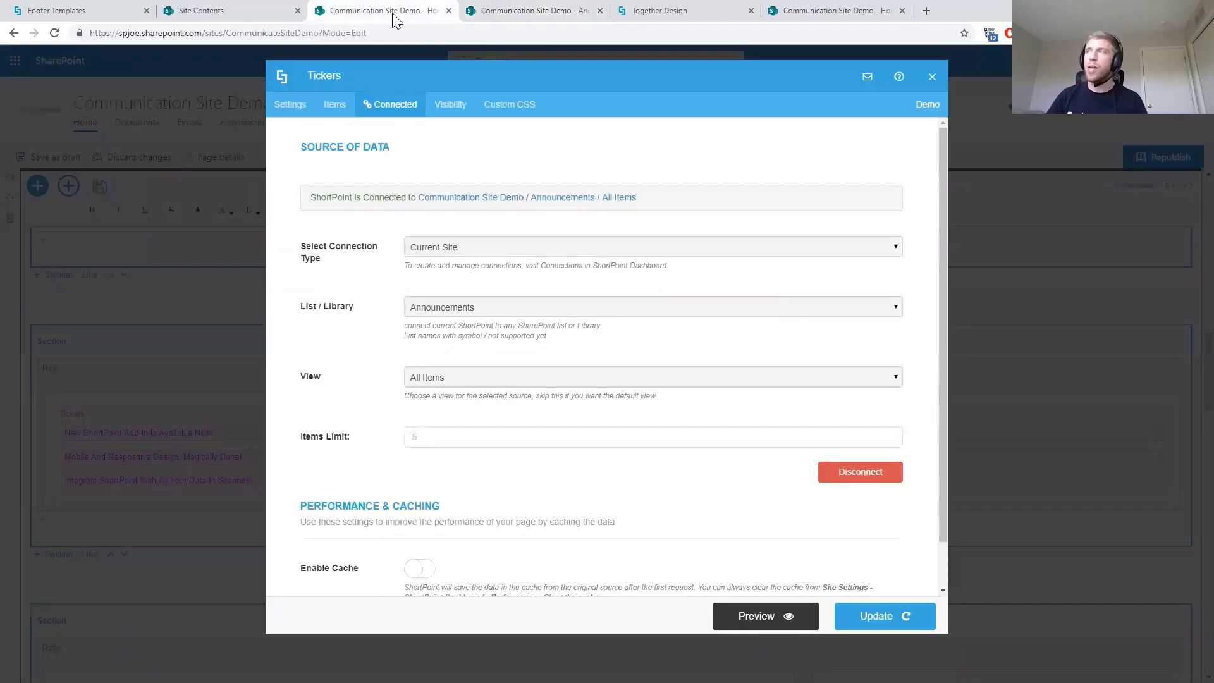
pyautogui.click(339, 109)
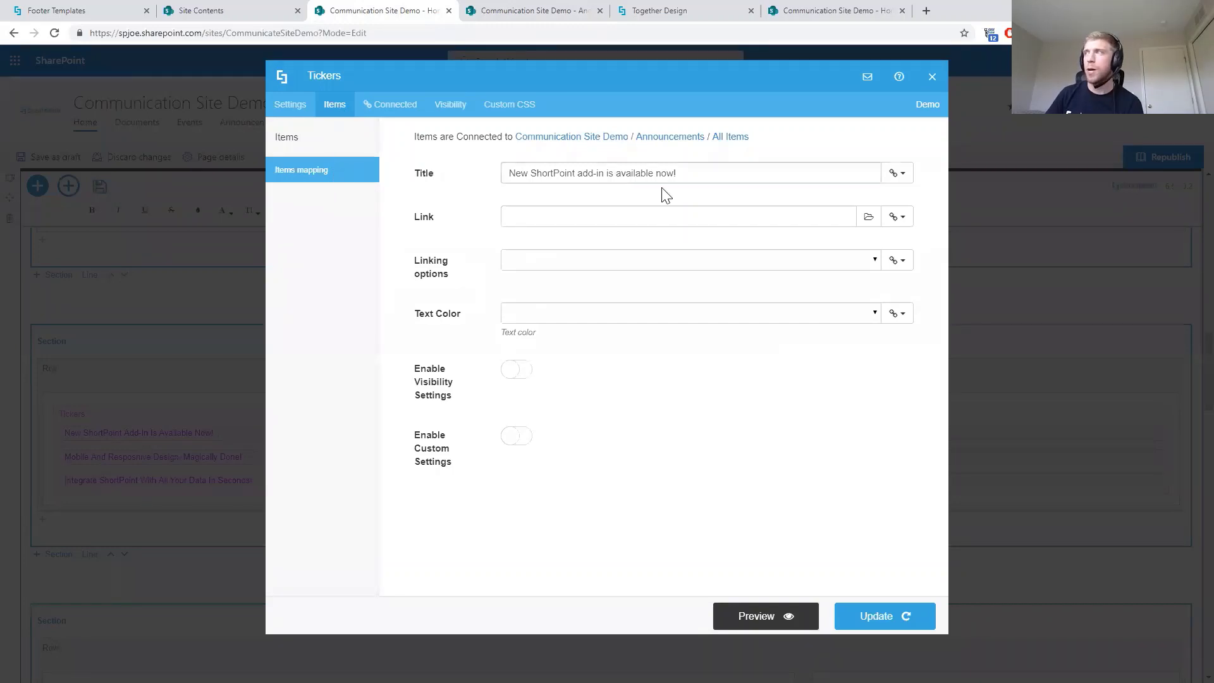
pyautogui.moveTo(700, 177); pyautogui.dragTo(348, 198)
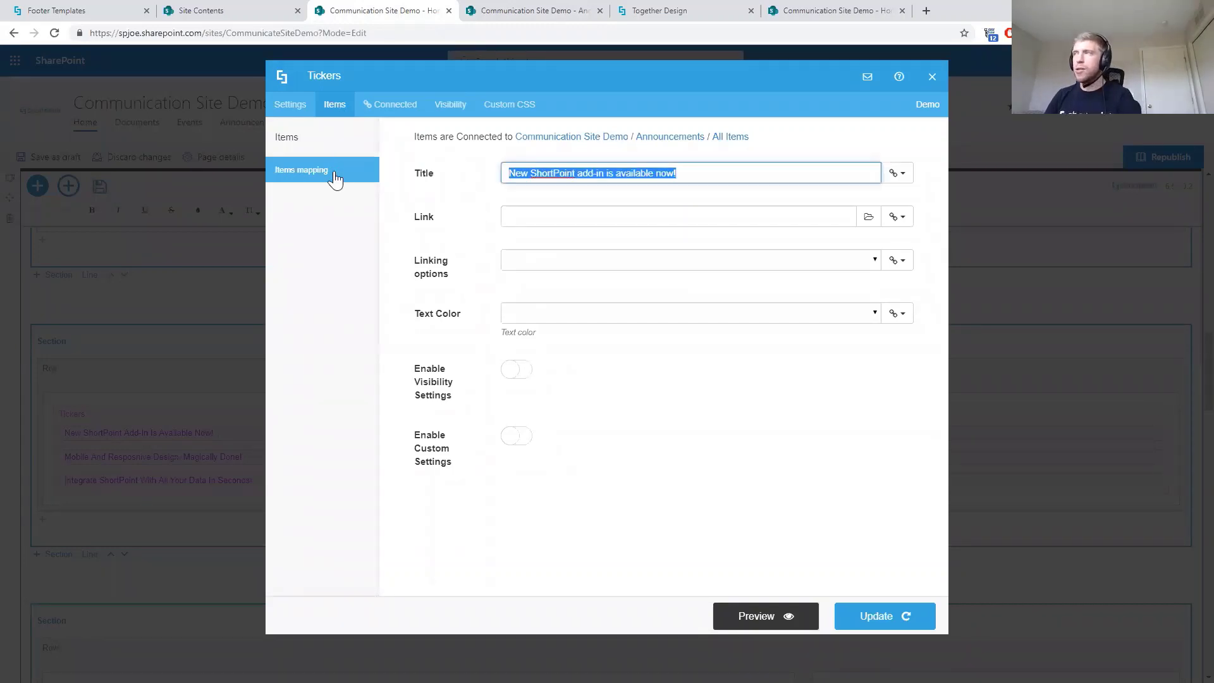
pyautogui.press('BackSpace')
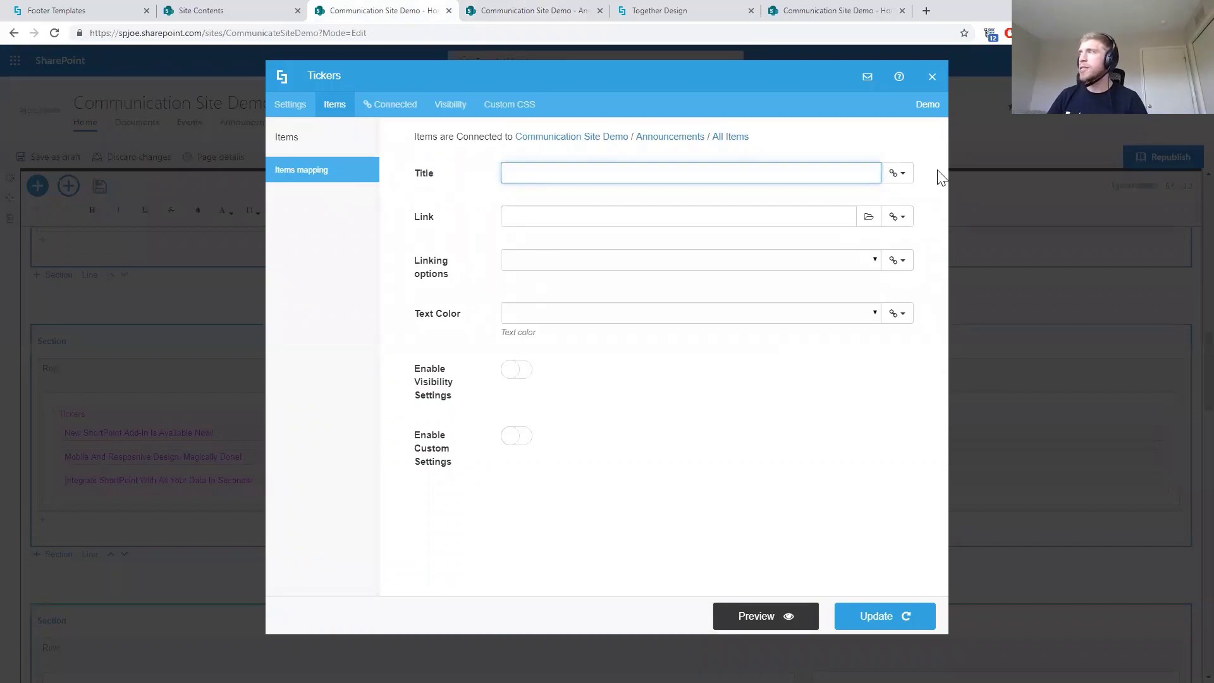
# Map the ticker's Title to the list's Title field followed by the Office field, consulting the Announcements columns
pyautogui.click(906, 177)
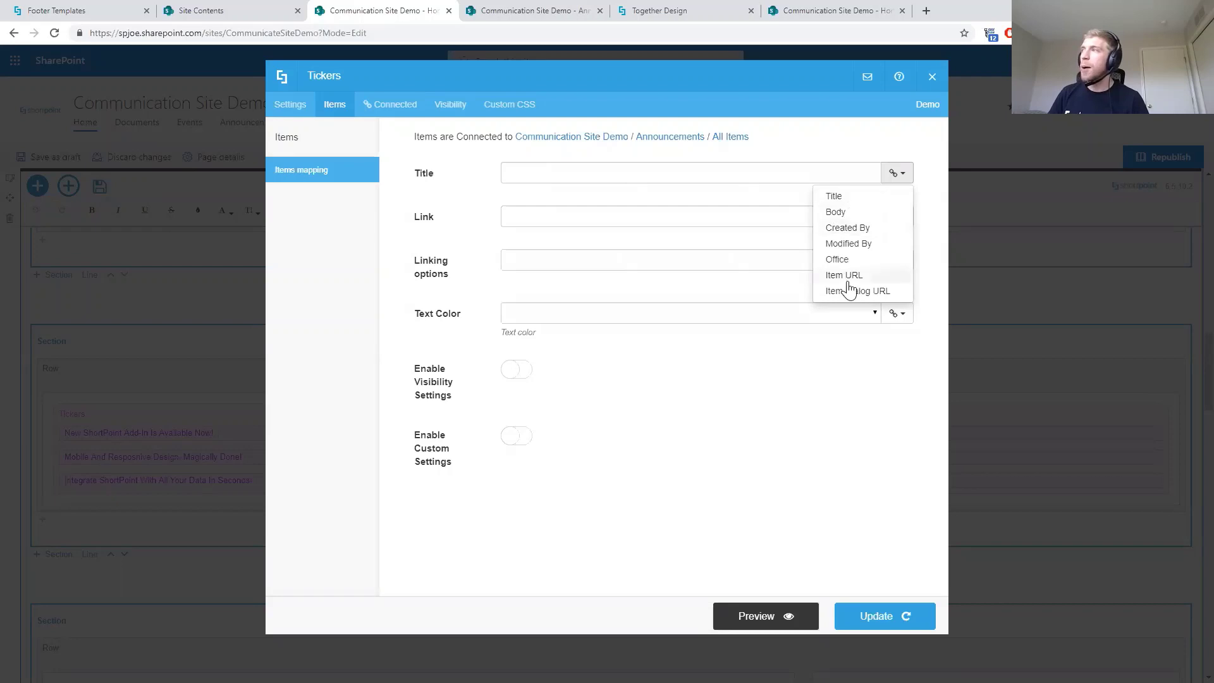
pyautogui.click(499, 10)
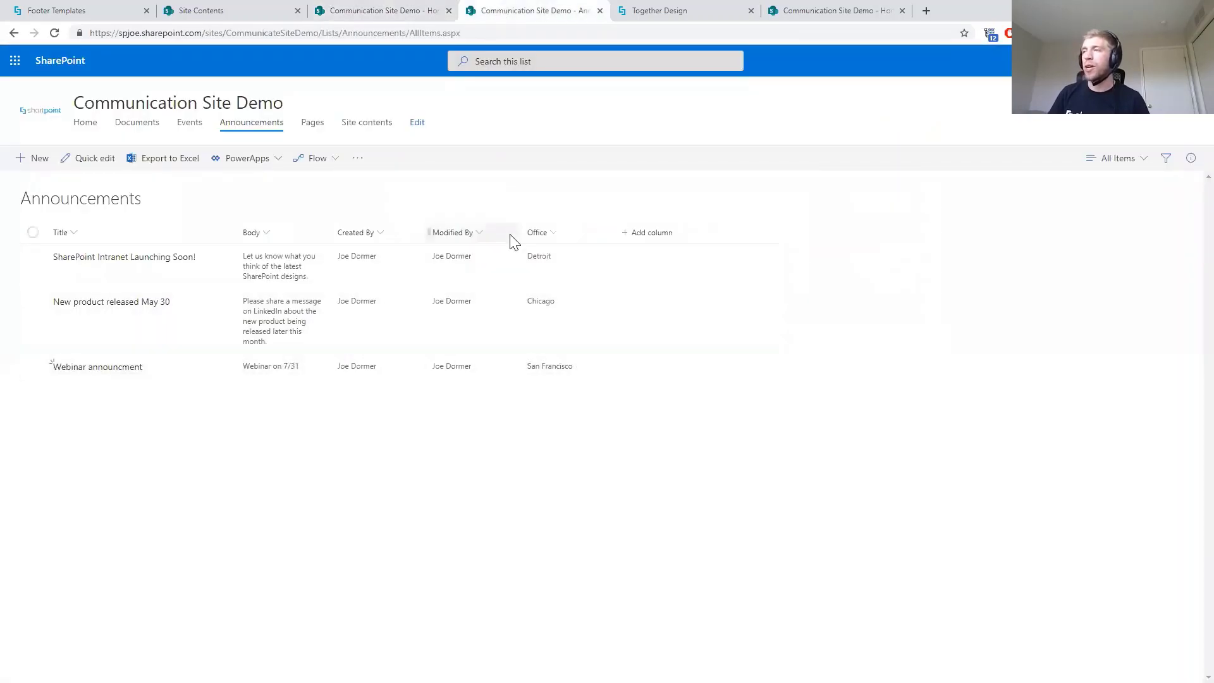
pyautogui.click(365, 14)
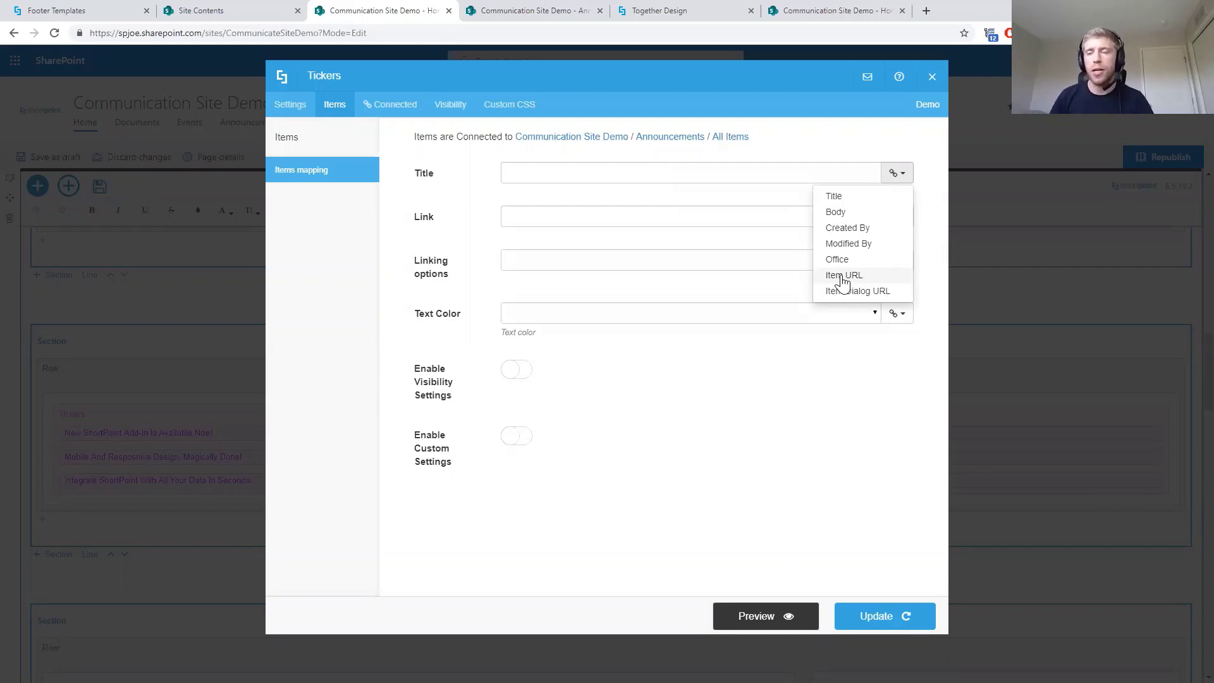
pyautogui.click(834, 197)
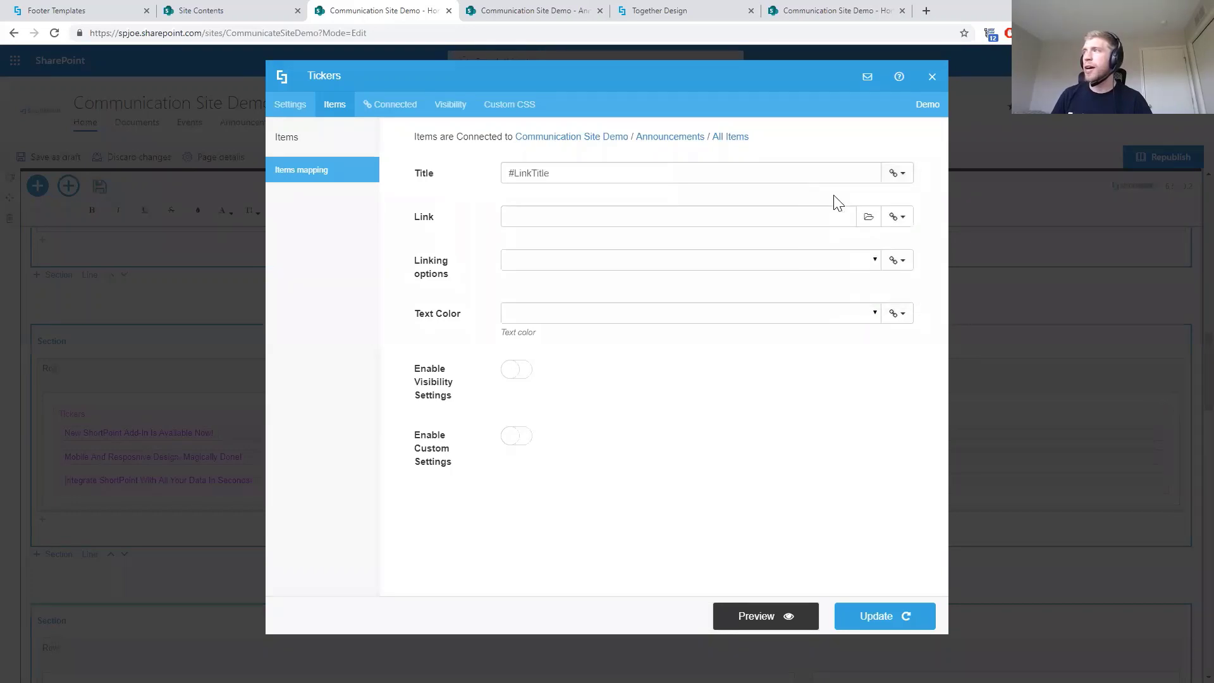
pyautogui.click(510, 172)
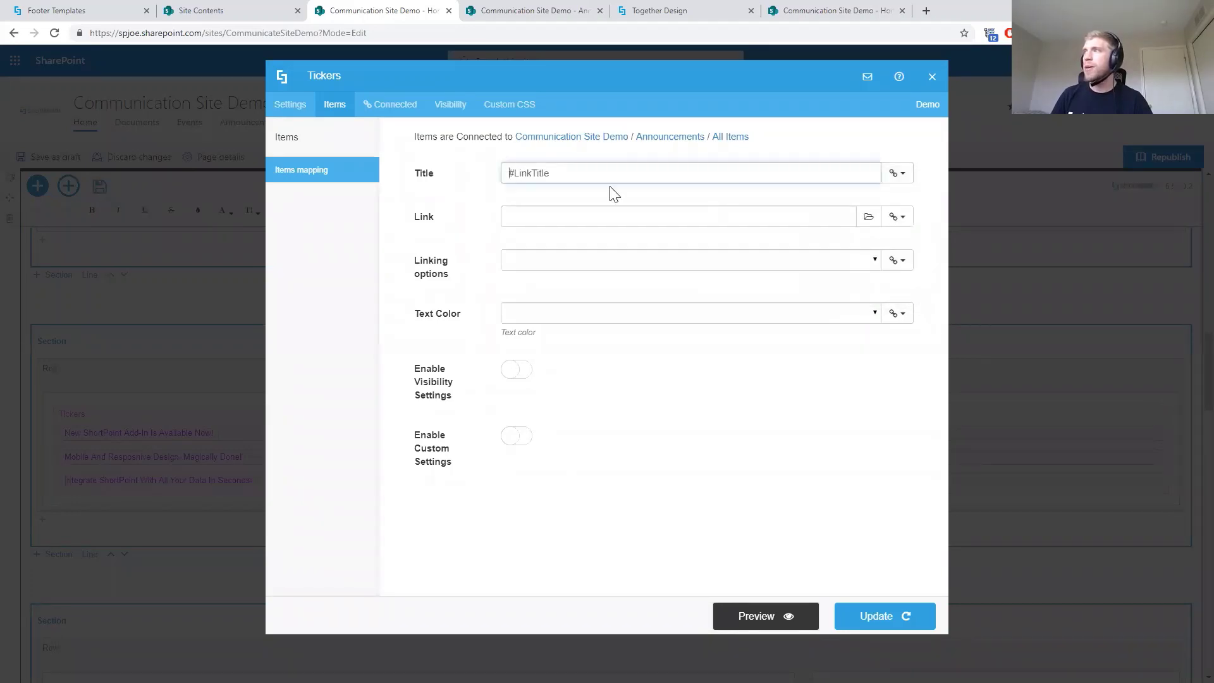
pyautogui.click(890, 174)
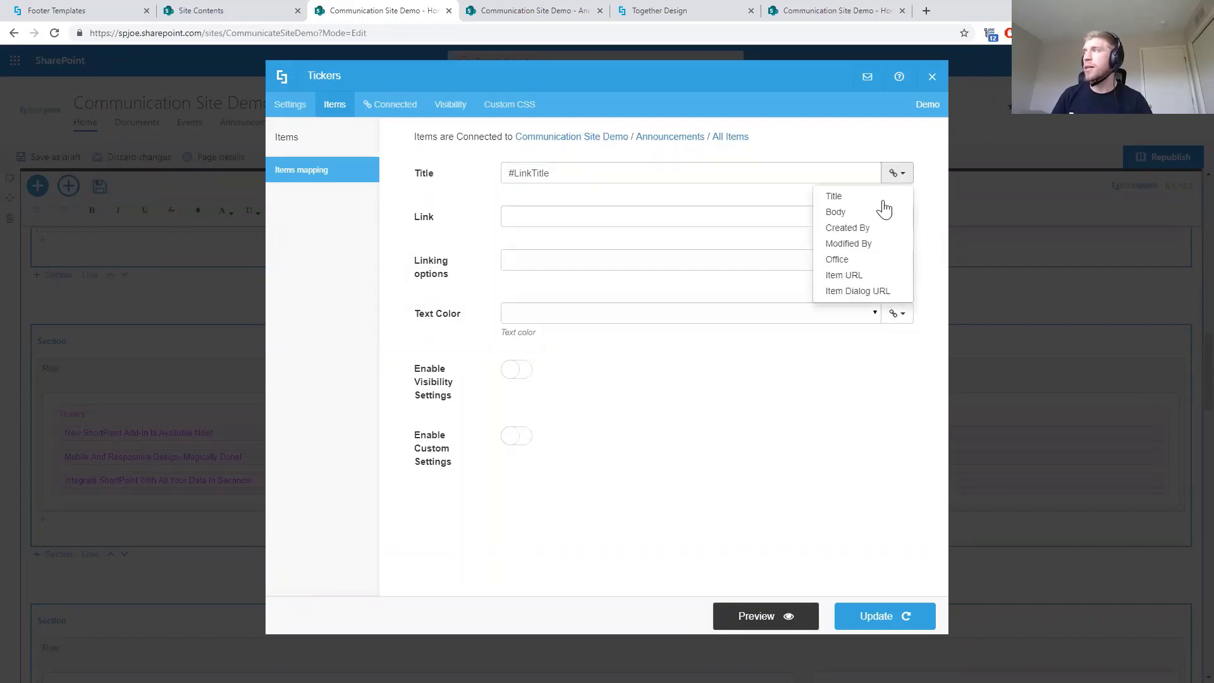
pyautogui.click(844, 261)
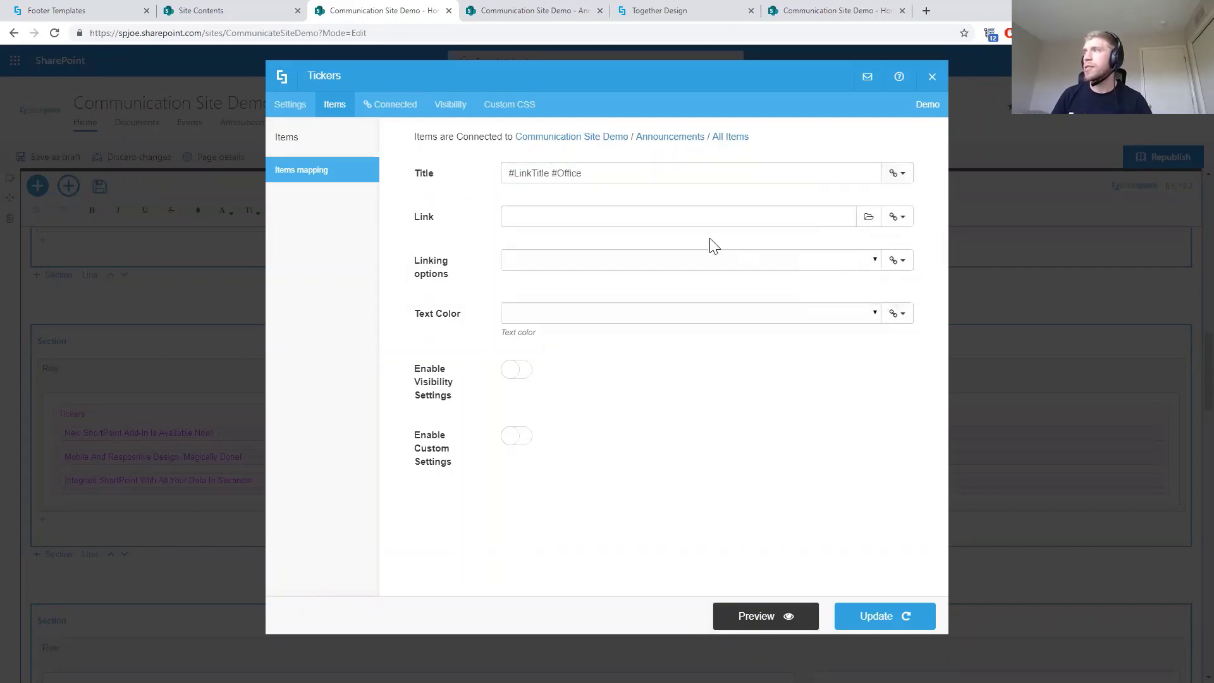
# Replace the ticker's Title mapping with the Office field, a dash and the Title field: "#Office - #LinkTitle"
pyautogui.moveTo(504, 173); pyautogui.dragTo(856, 176)
pyautogui.press('BackSpace')
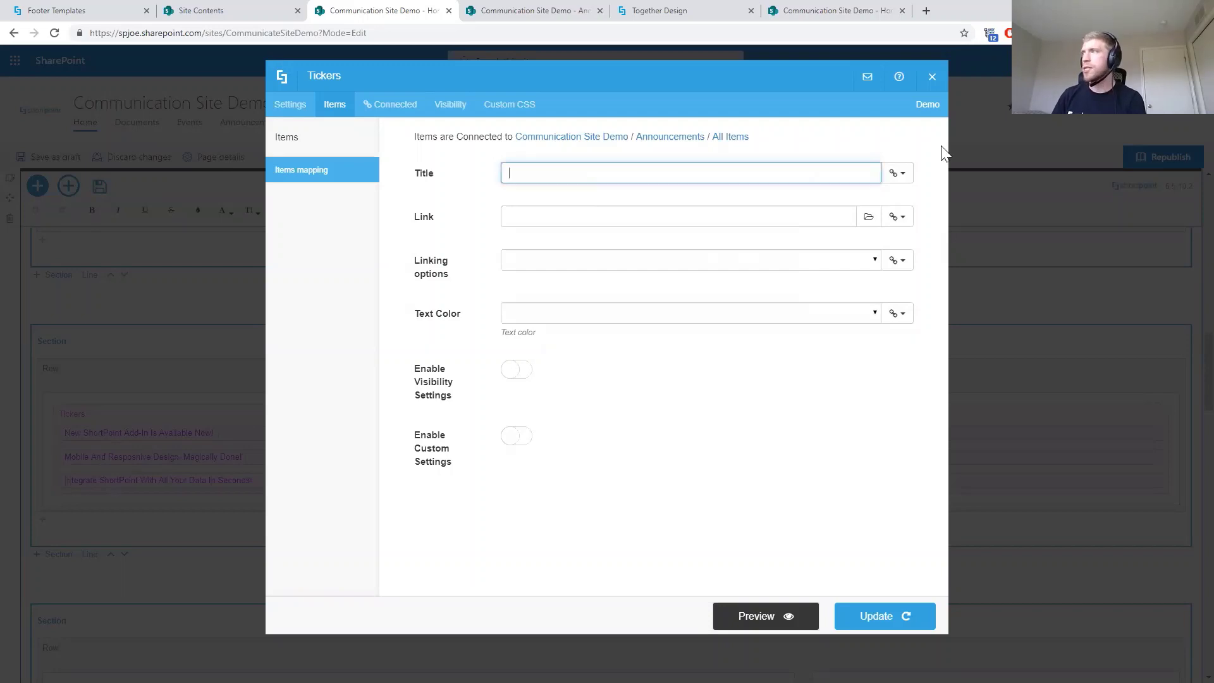
pyautogui.click(892, 180)
pyautogui.click(866, 263)
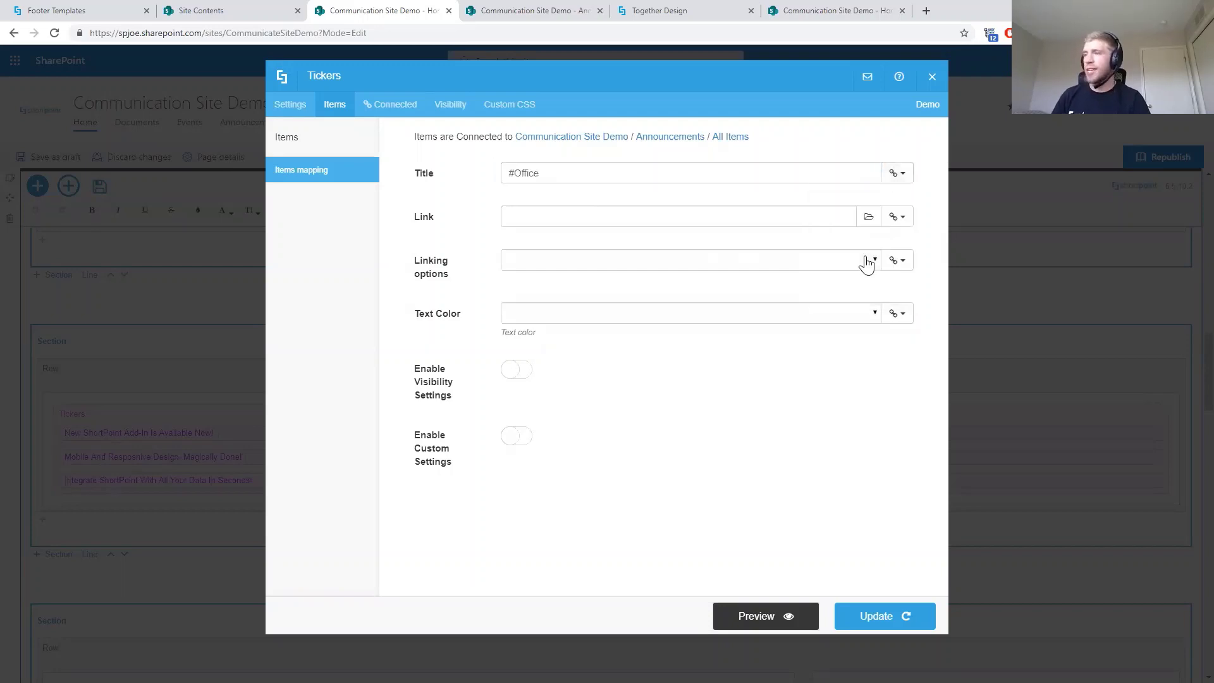
pyautogui.click(672, 173)
pyautogui.write('-')
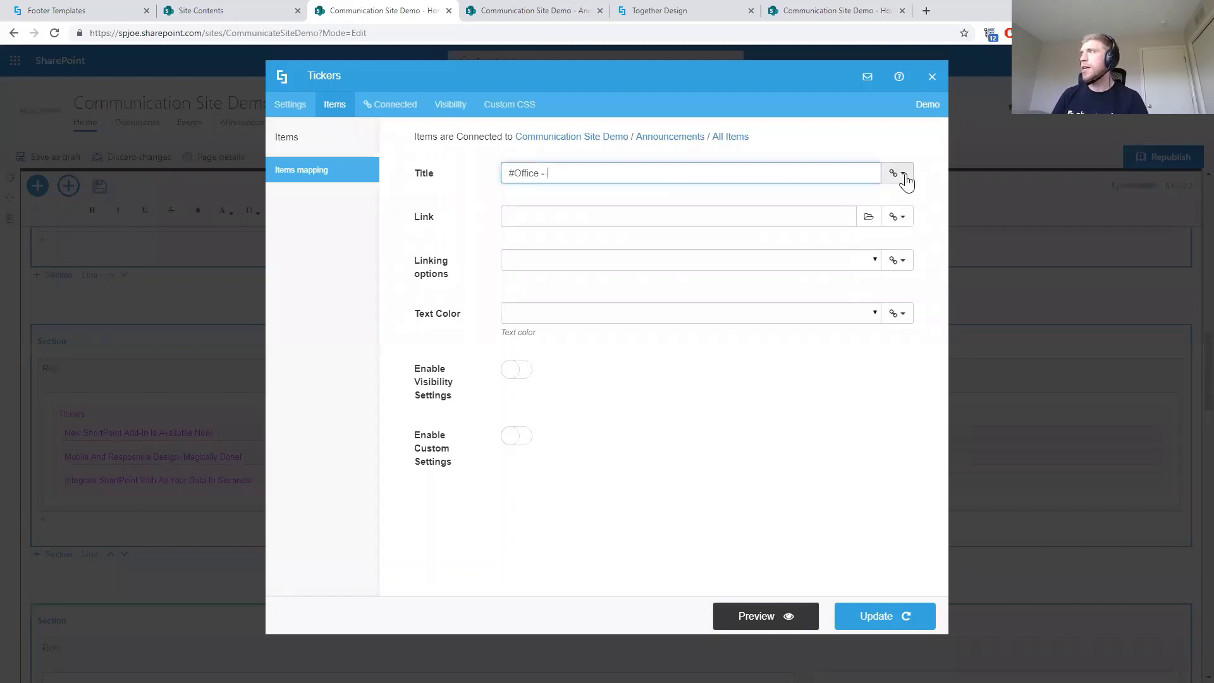
pyautogui.click(897, 173)
pyautogui.click(847, 196)
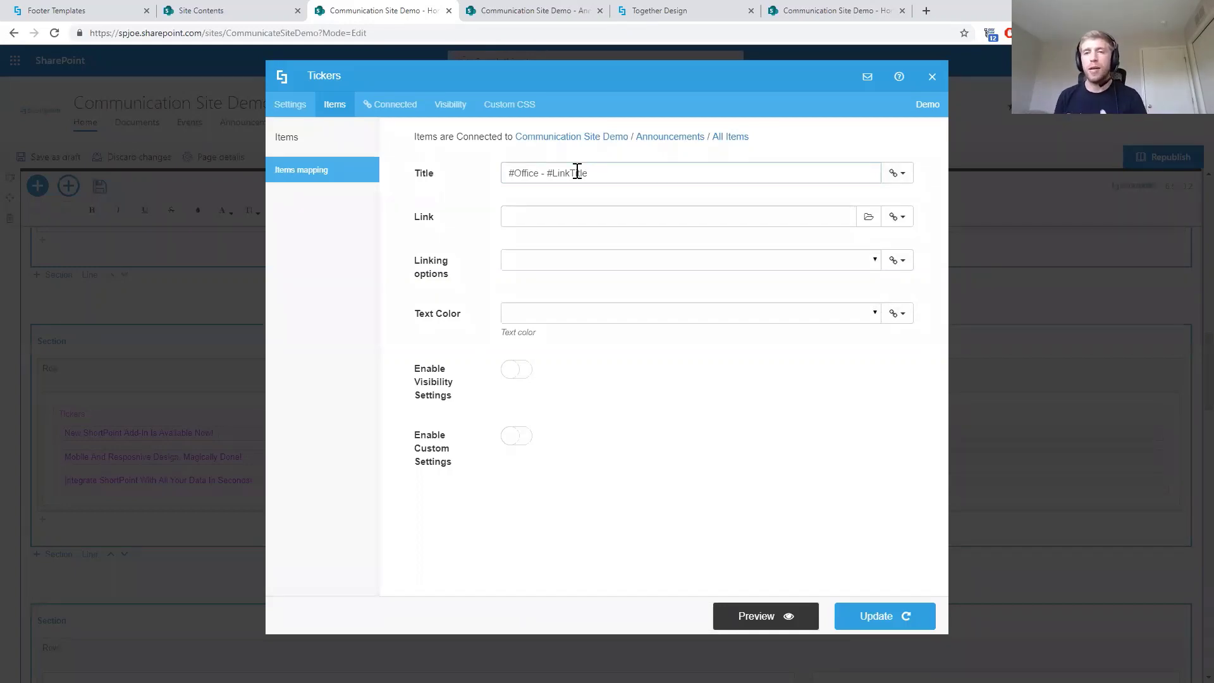
# Map the ticker's Link to the Item URL of each announcement
pyautogui.click(582, 214)
pyautogui.click(892, 219)
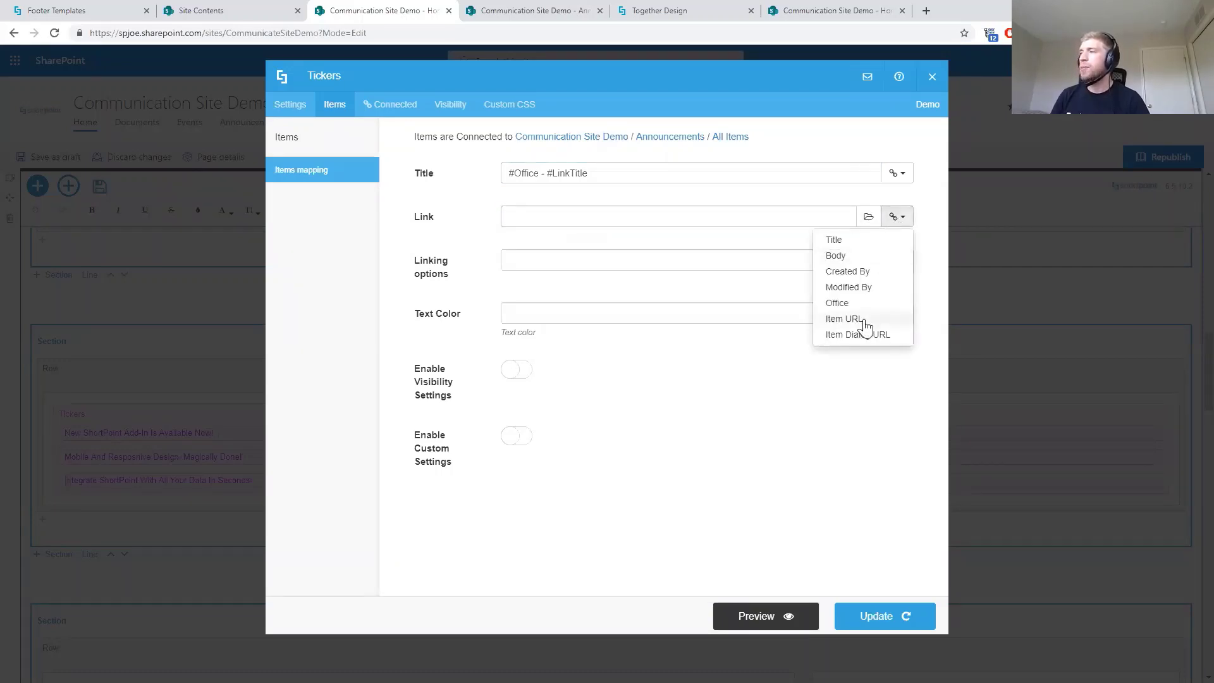
pyautogui.click(862, 323)
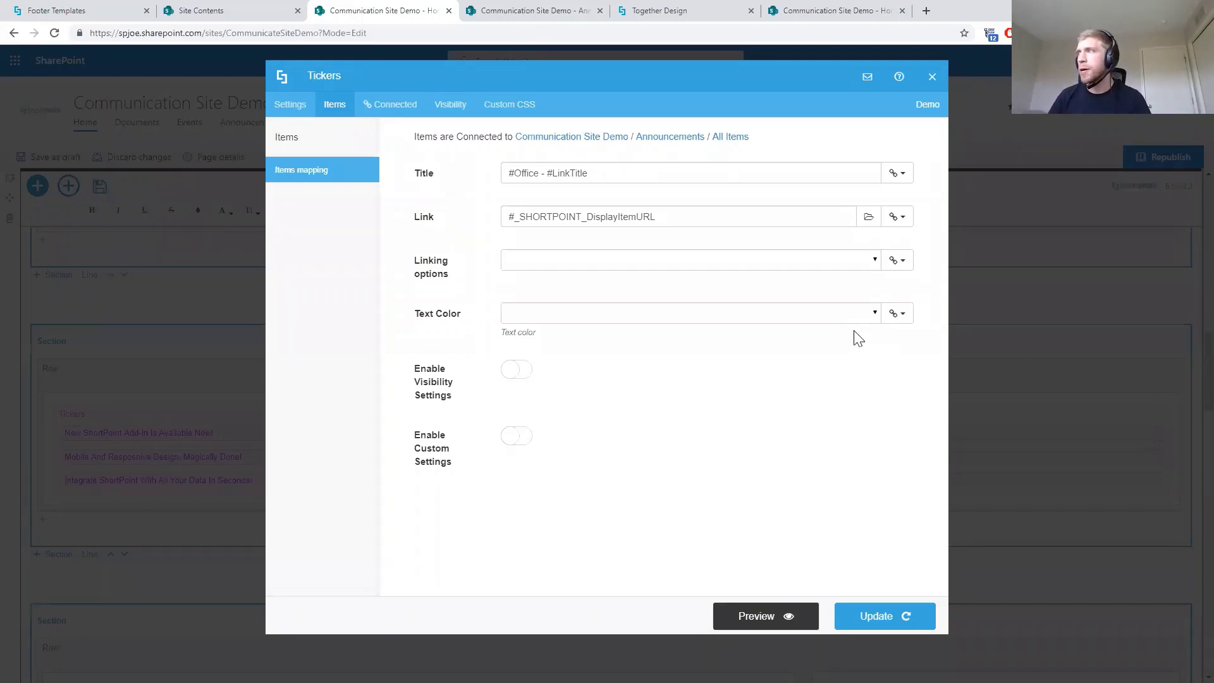
# Preview the ticker and cycle through all of its announcements
pyautogui.click(777, 625)
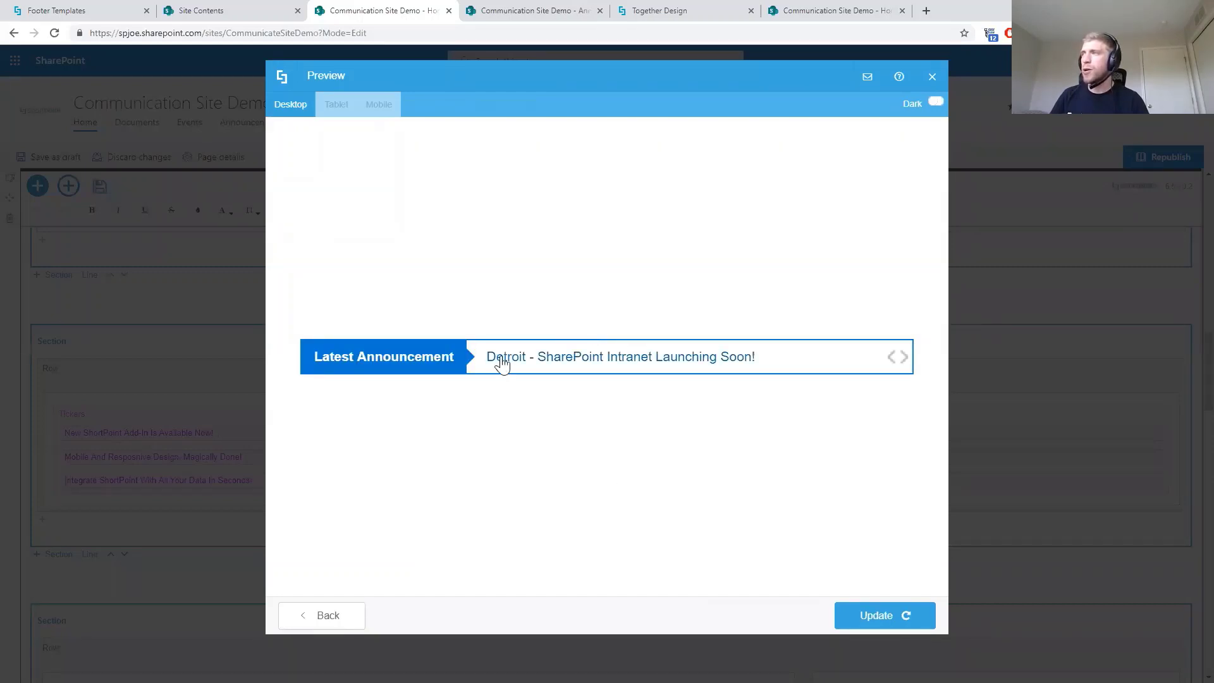
pyautogui.click(905, 358)
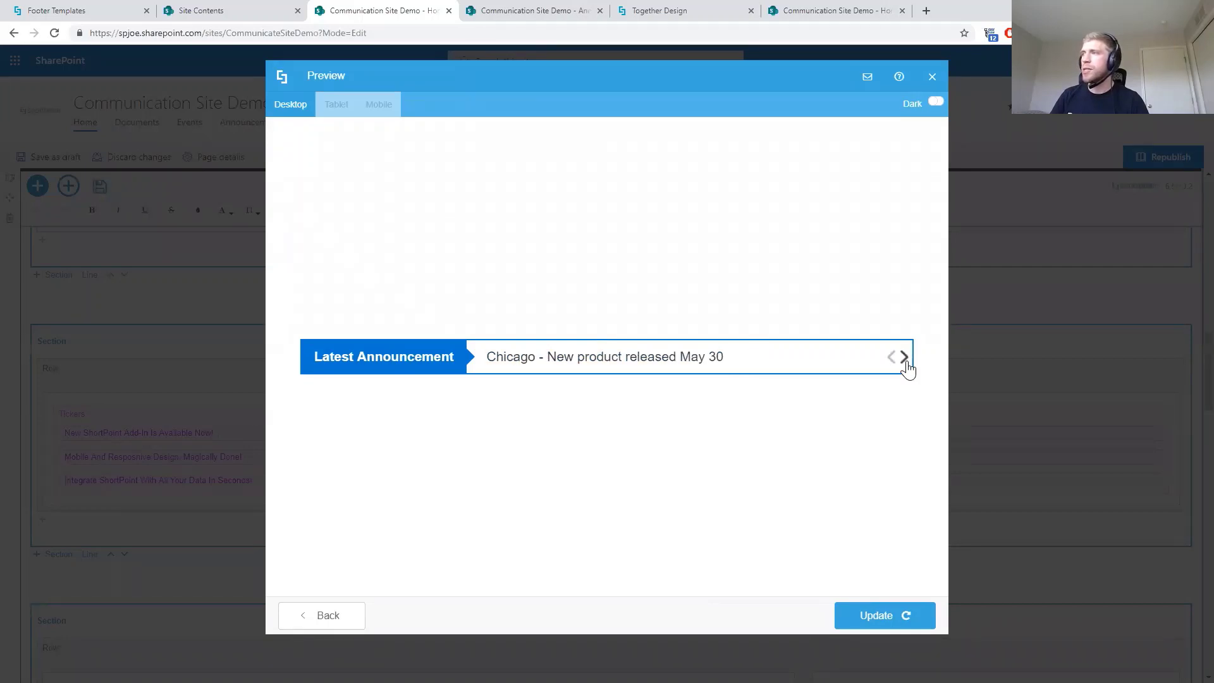
pyautogui.click(904, 357)
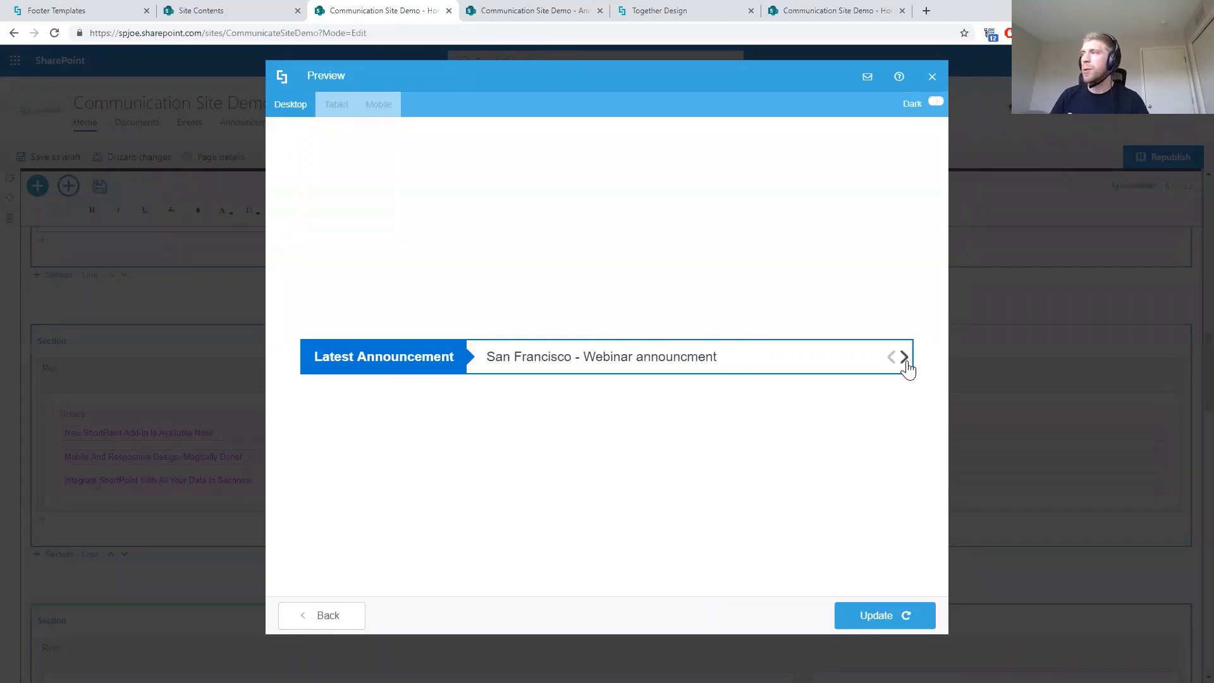
pyautogui.click(904, 358)
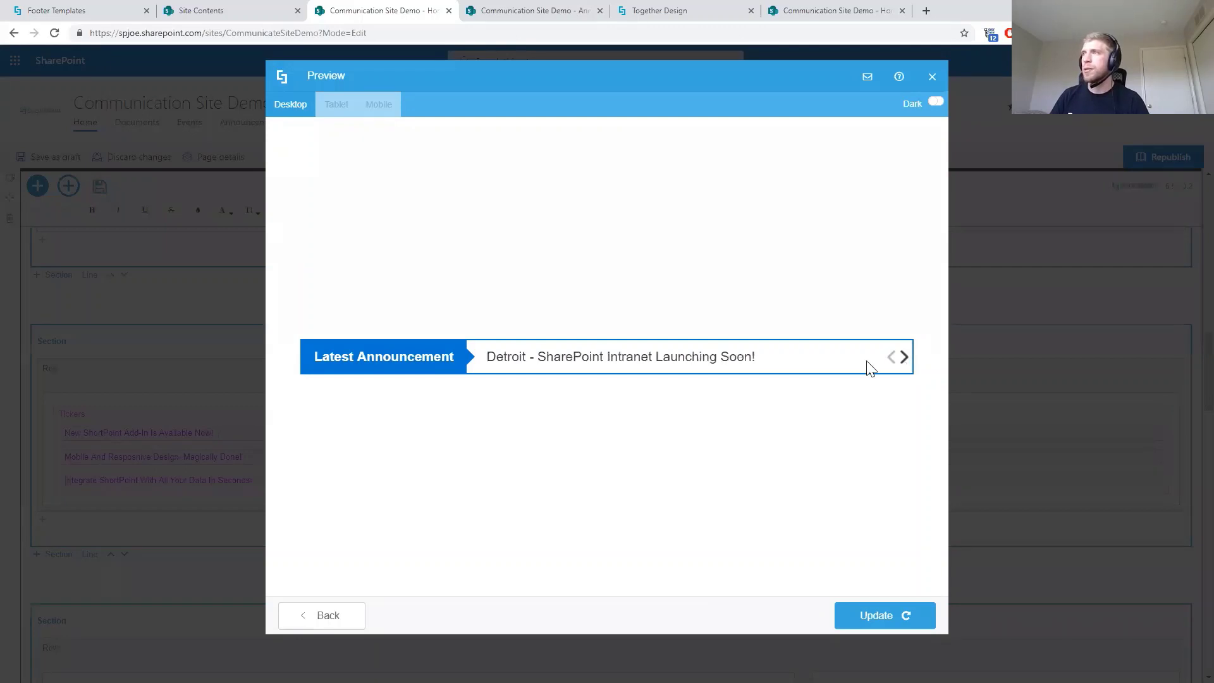
# Compare the previewed announcements with the source Announcements list and apply the Tickers update to the page
pyautogui.click(524, 11)
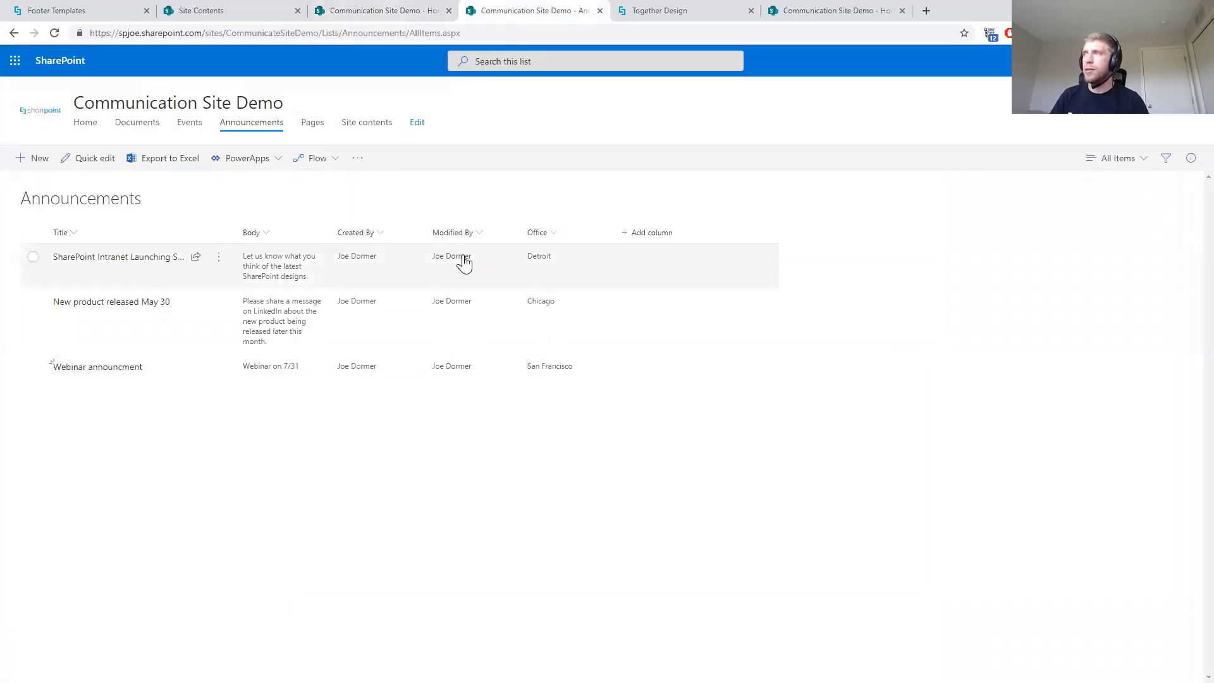
pyautogui.click(385, 11)
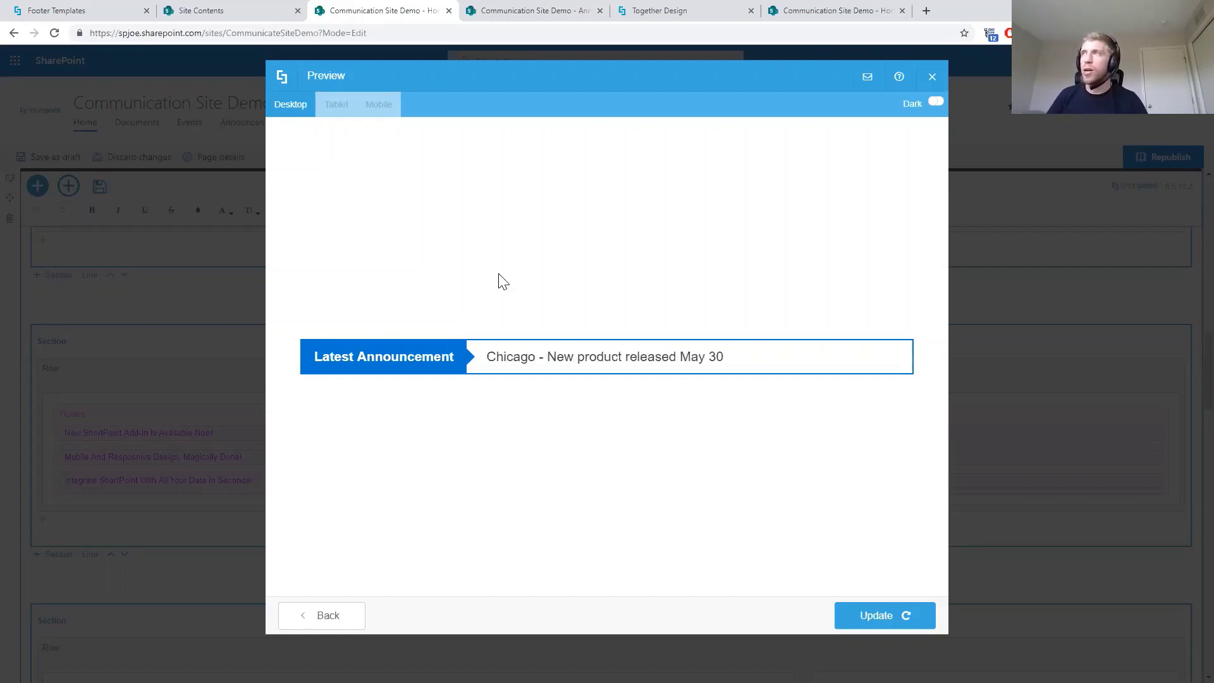
pyautogui.click(503, 12)
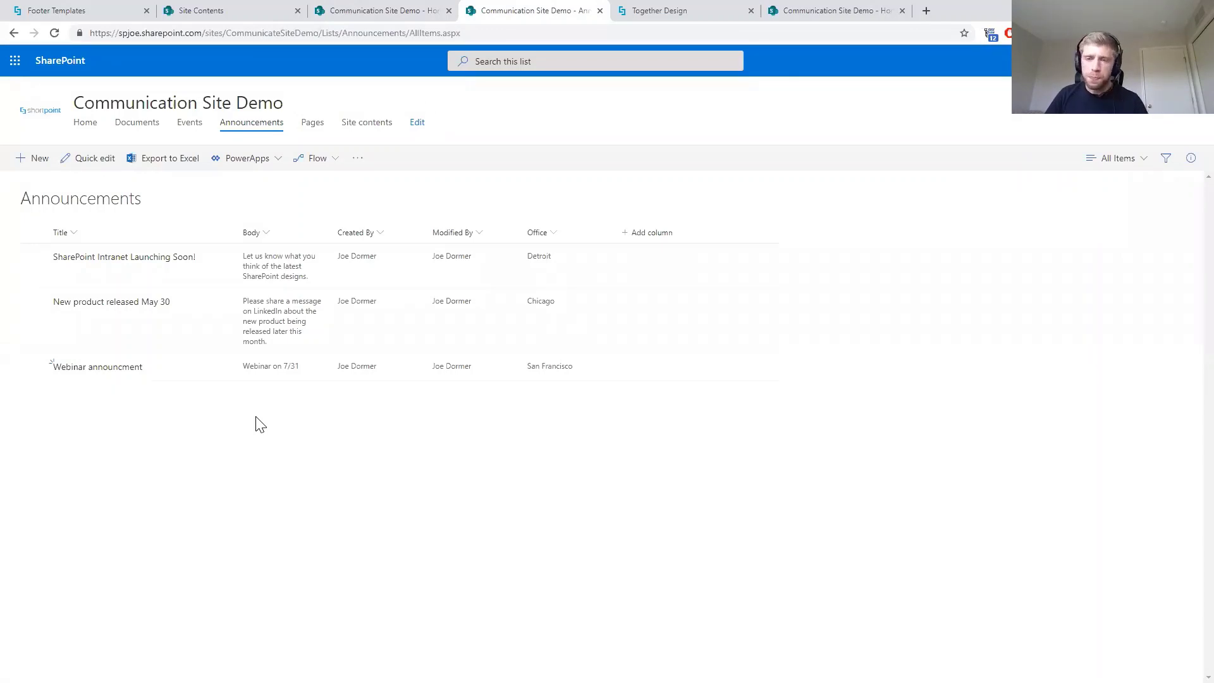
pyautogui.click(388, 11)
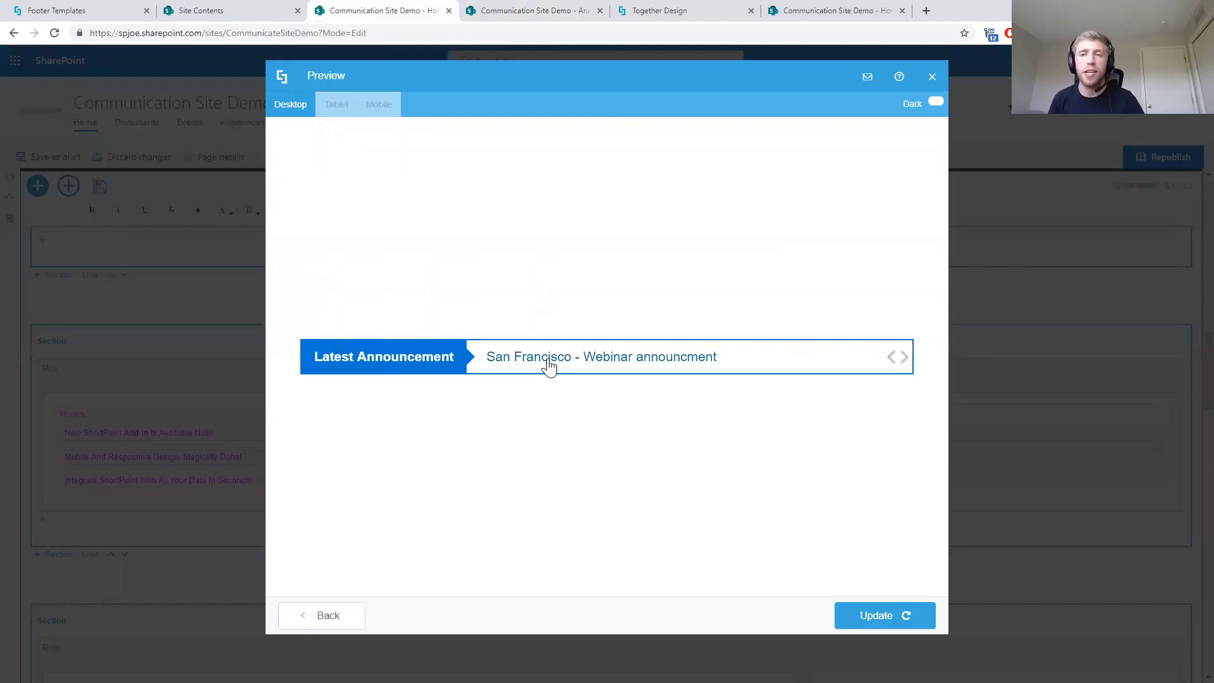
pyautogui.click(889, 621)
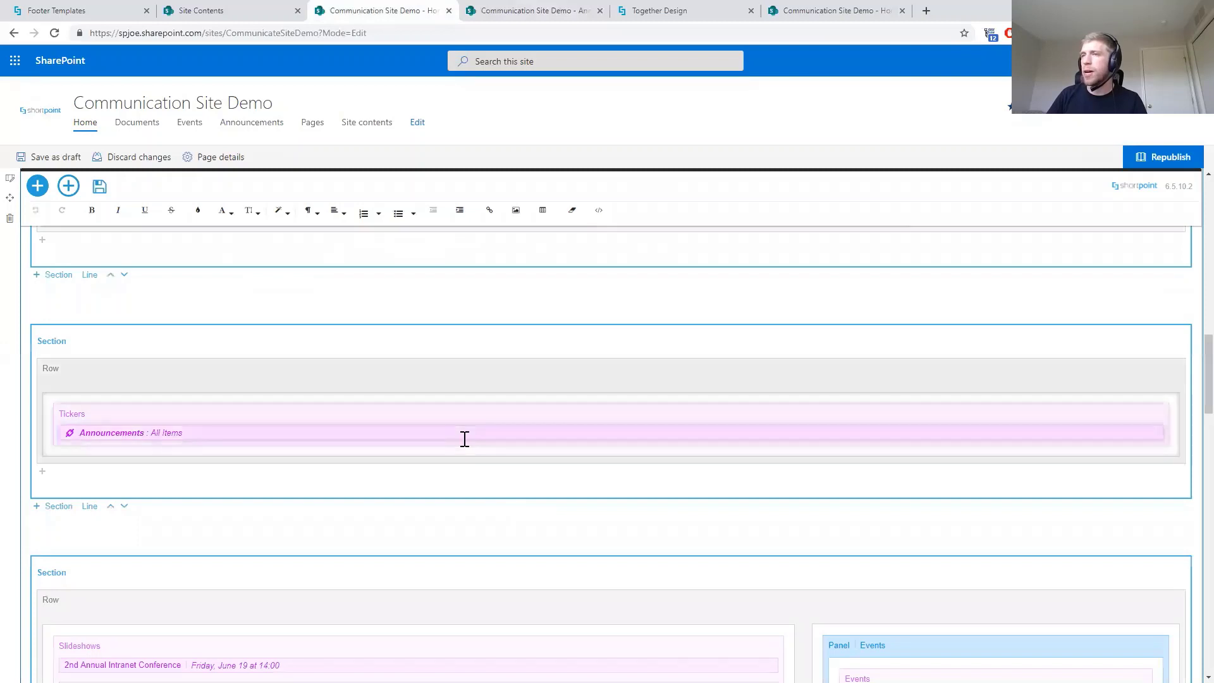
# Open the settings of the Events element inside the Events panel
pyautogui.scroll(-2, 265, 411)
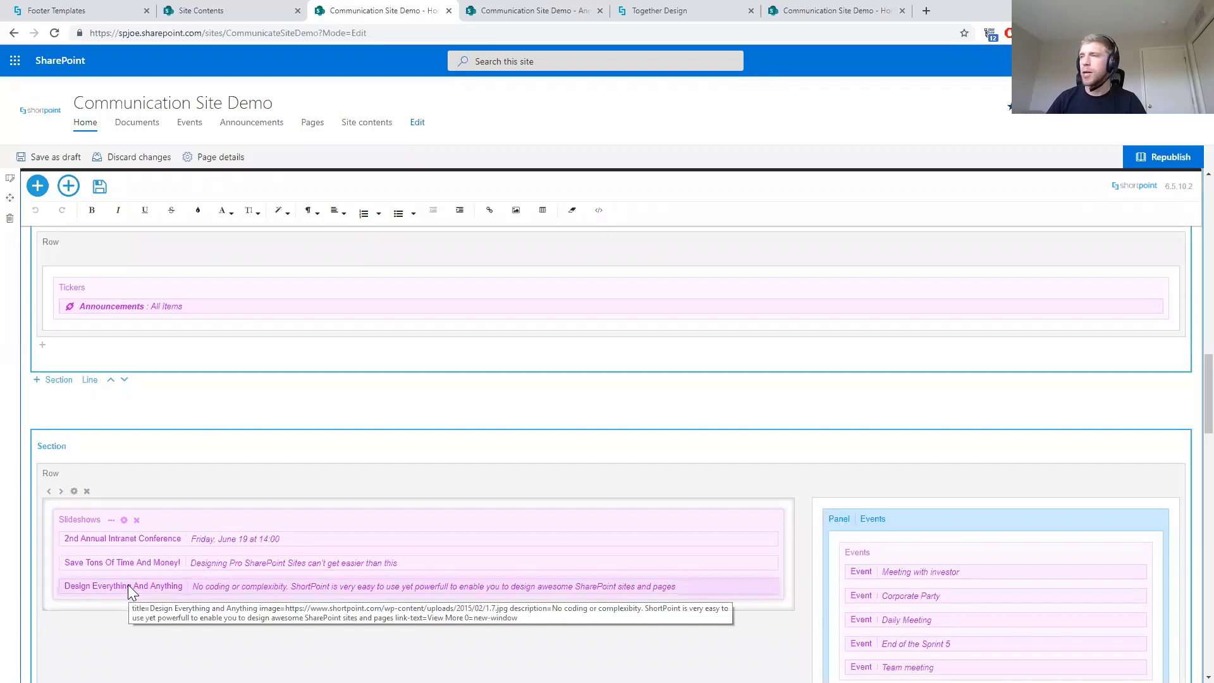
pyautogui.scroll(-1, 128, 584)
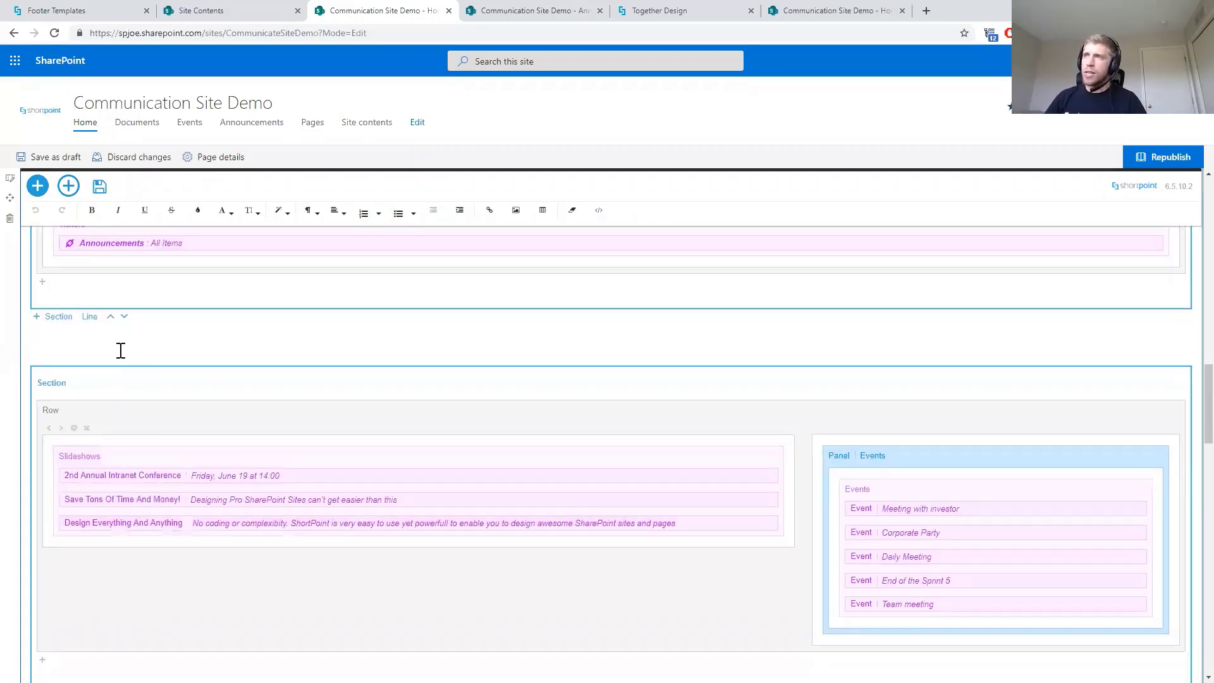
pyautogui.scroll(1, 120, 328)
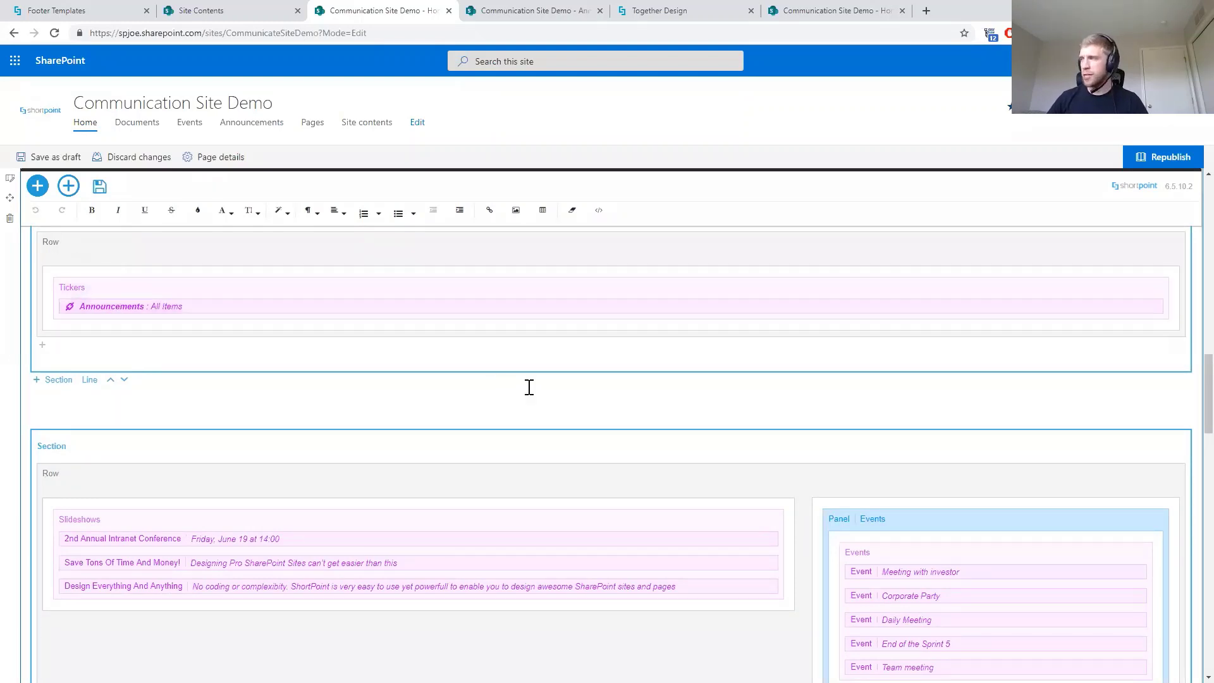
pyautogui.scroll(-1, 758, 474)
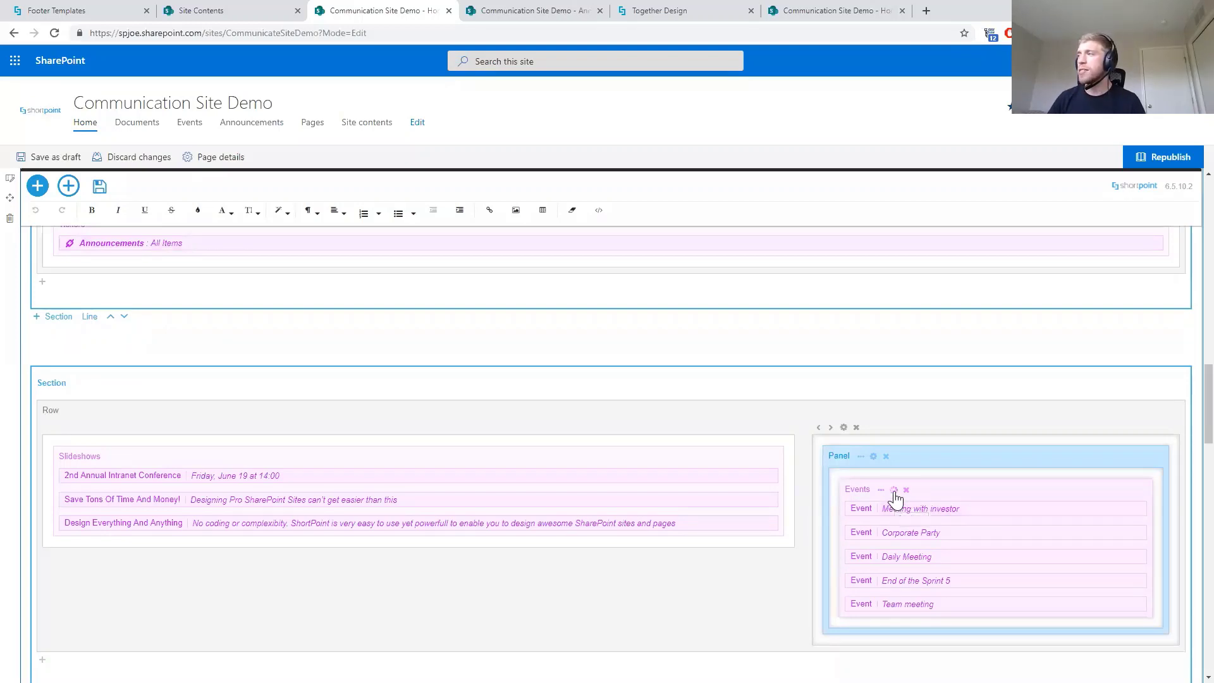
pyautogui.click(894, 490)
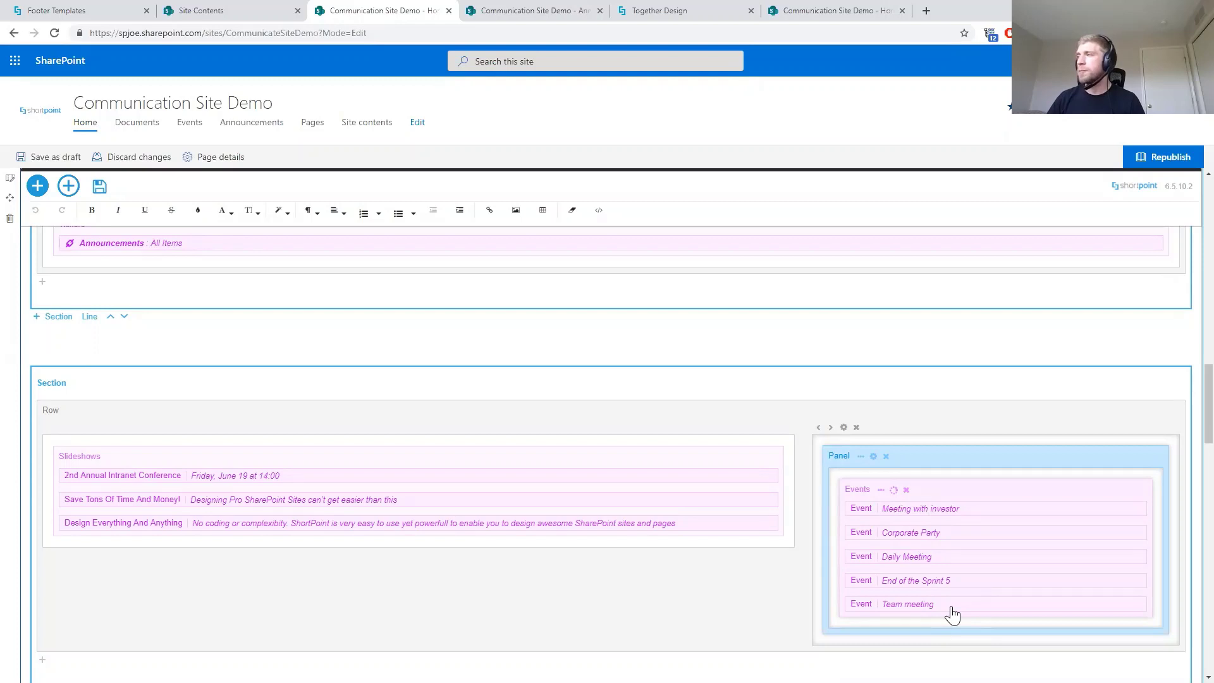
pyautogui.doubleClick(897, 578)
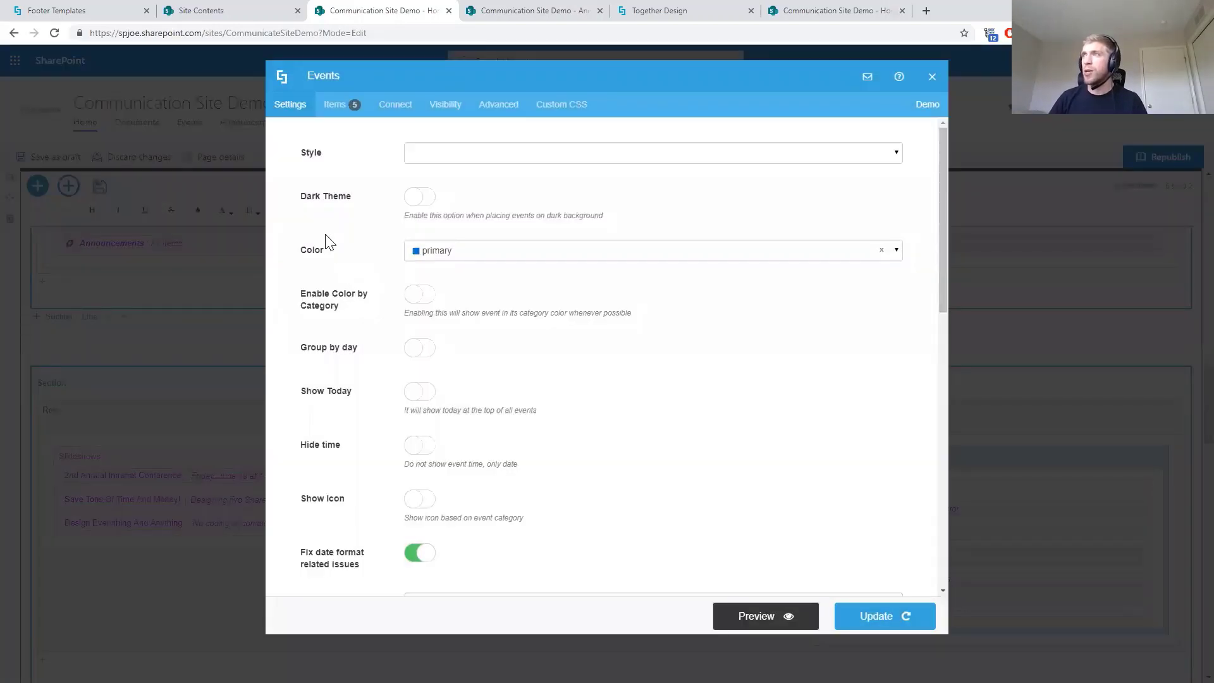
# Connect the Events element to the current site's Events list, using the All Events view and an items limit of 5
pyautogui.click(387, 113)
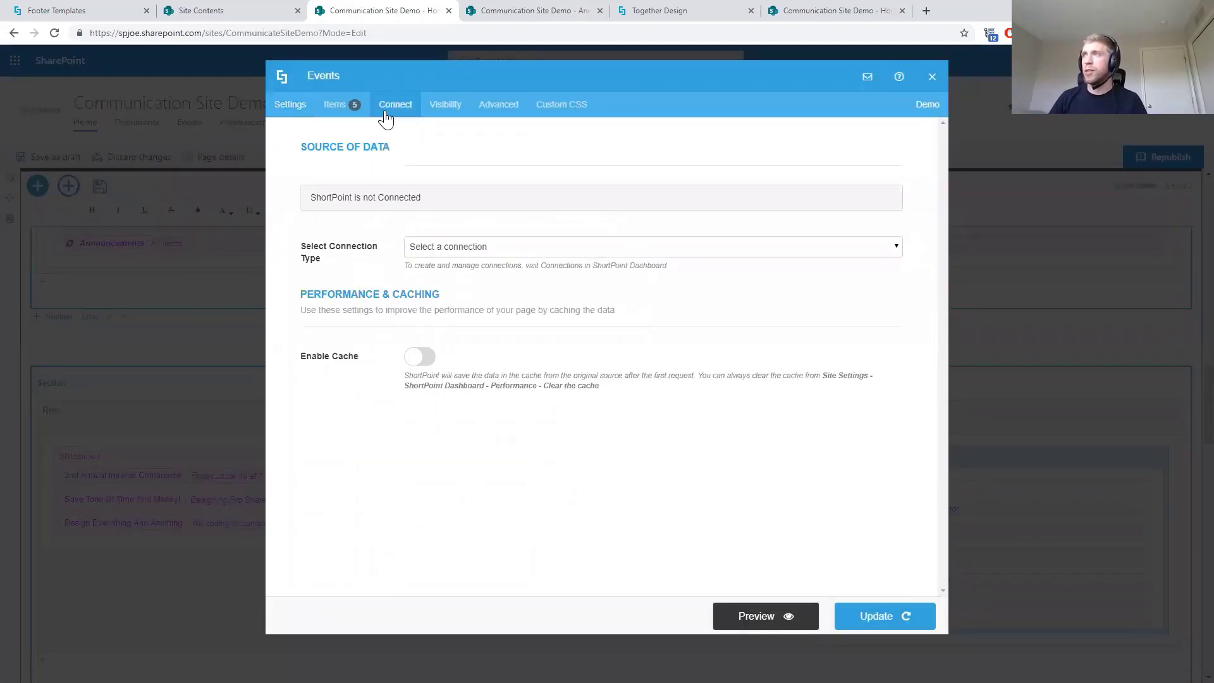
pyautogui.click(487, 249)
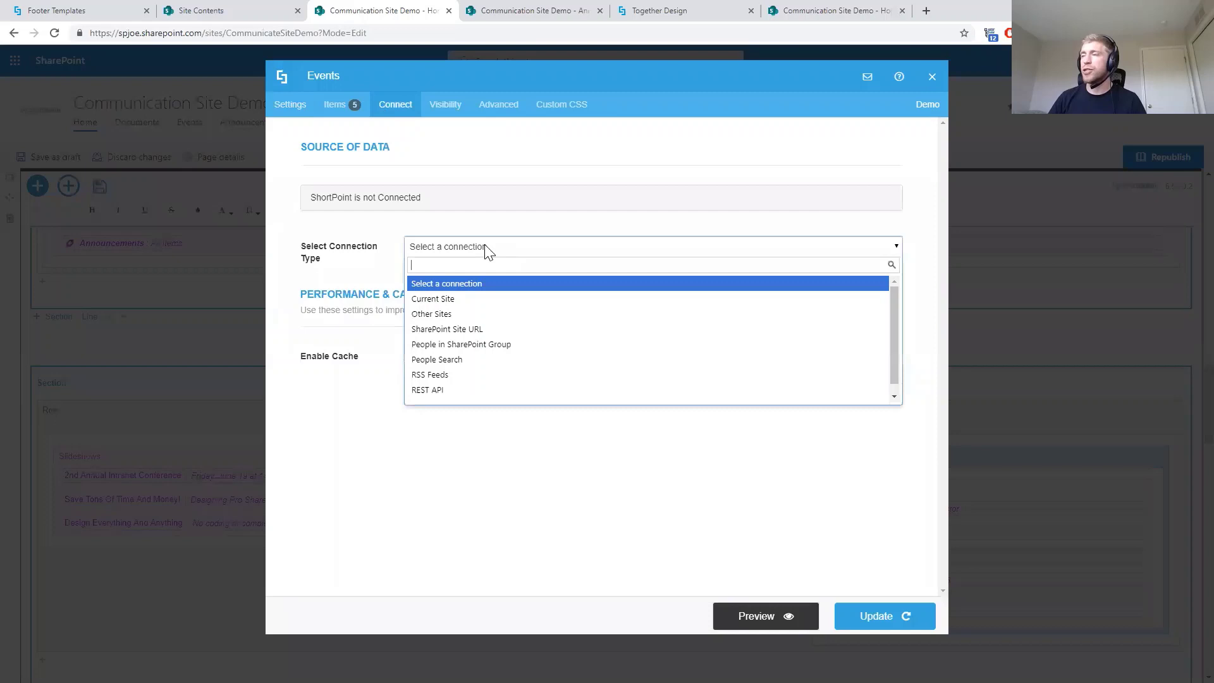
pyautogui.click(463, 306)
pyautogui.click(462, 310)
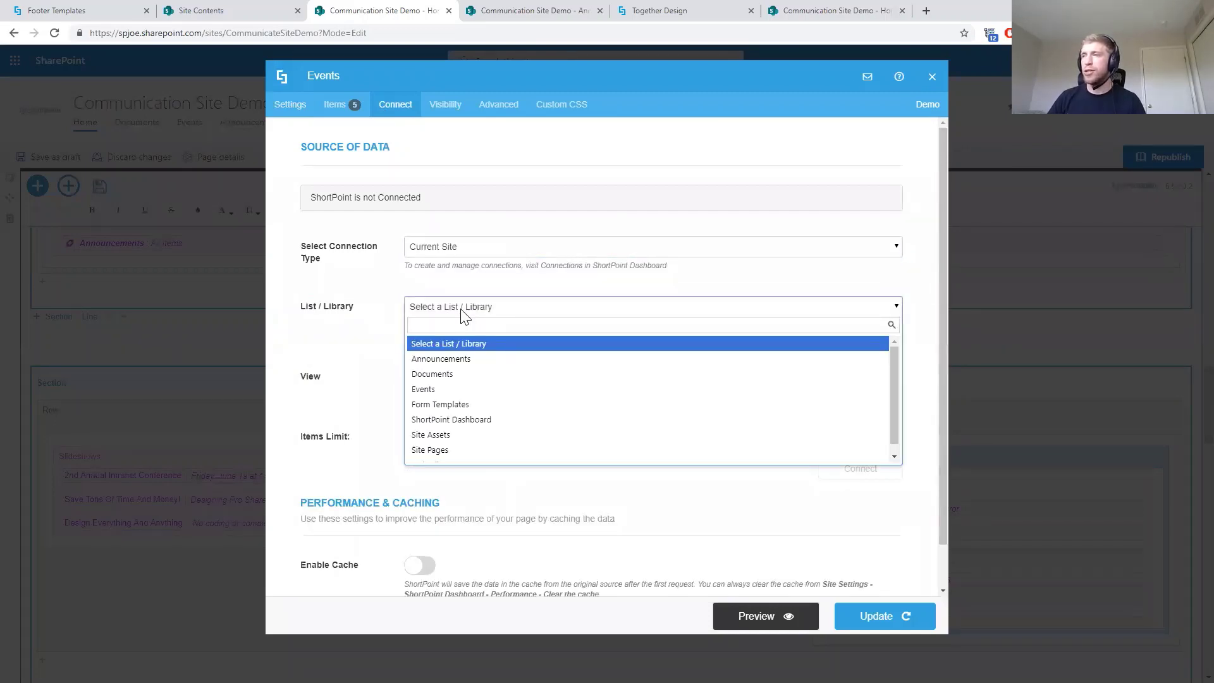
pyautogui.click(447, 390)
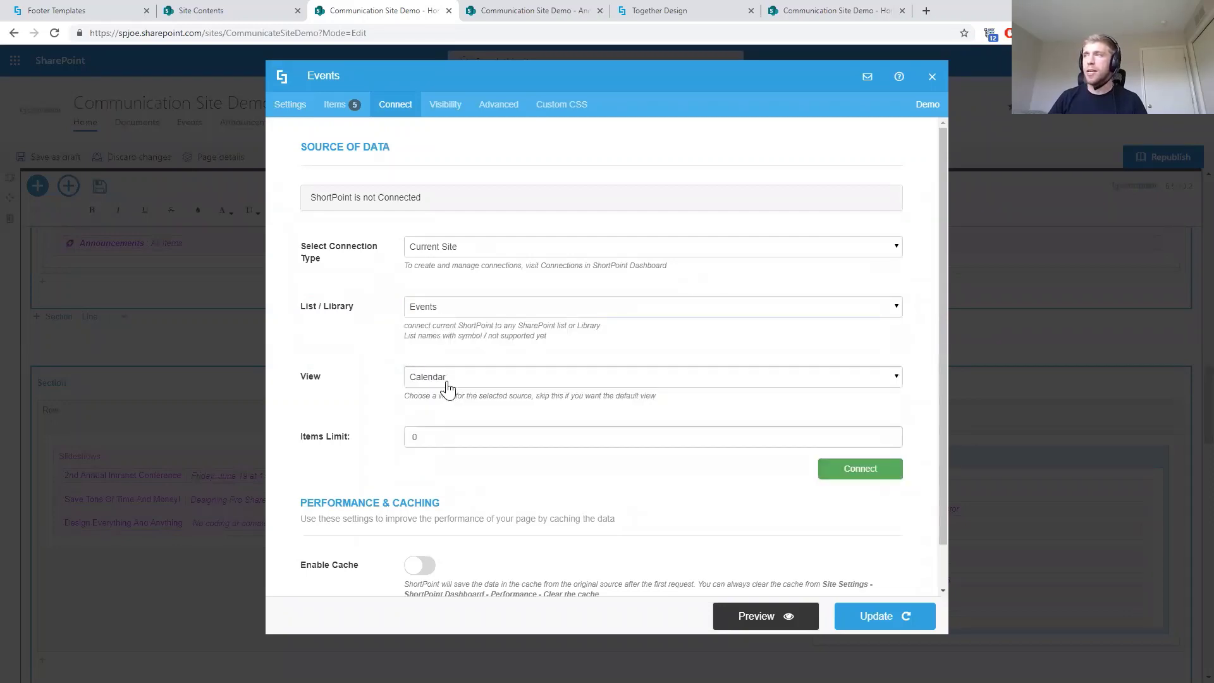
pyautogui.click(446, 387)
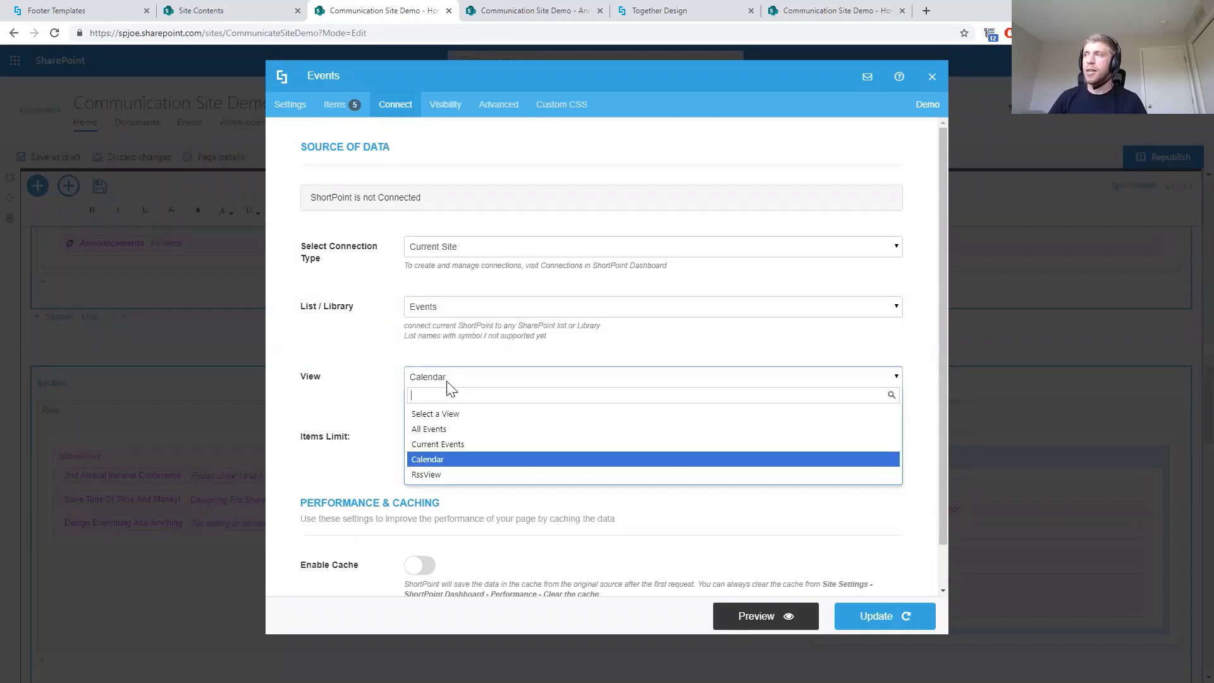
pyautogui.click(447, 428)
pyautogui.click(447, 433)
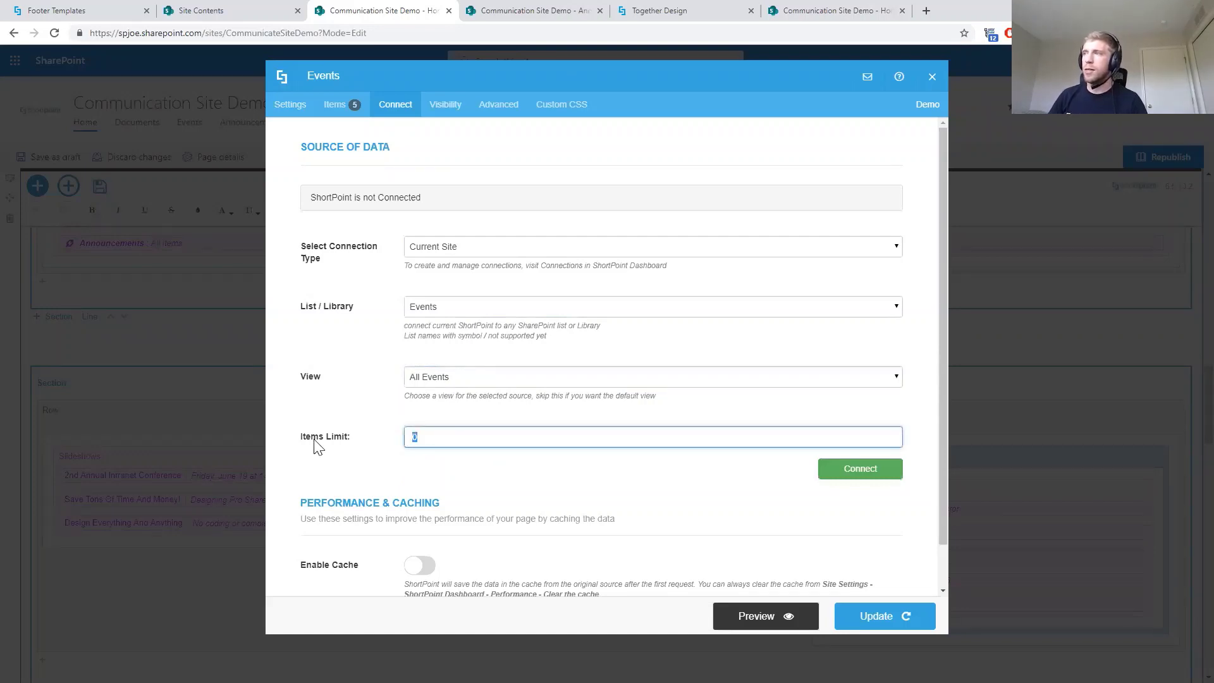
pyautogui.write('5')
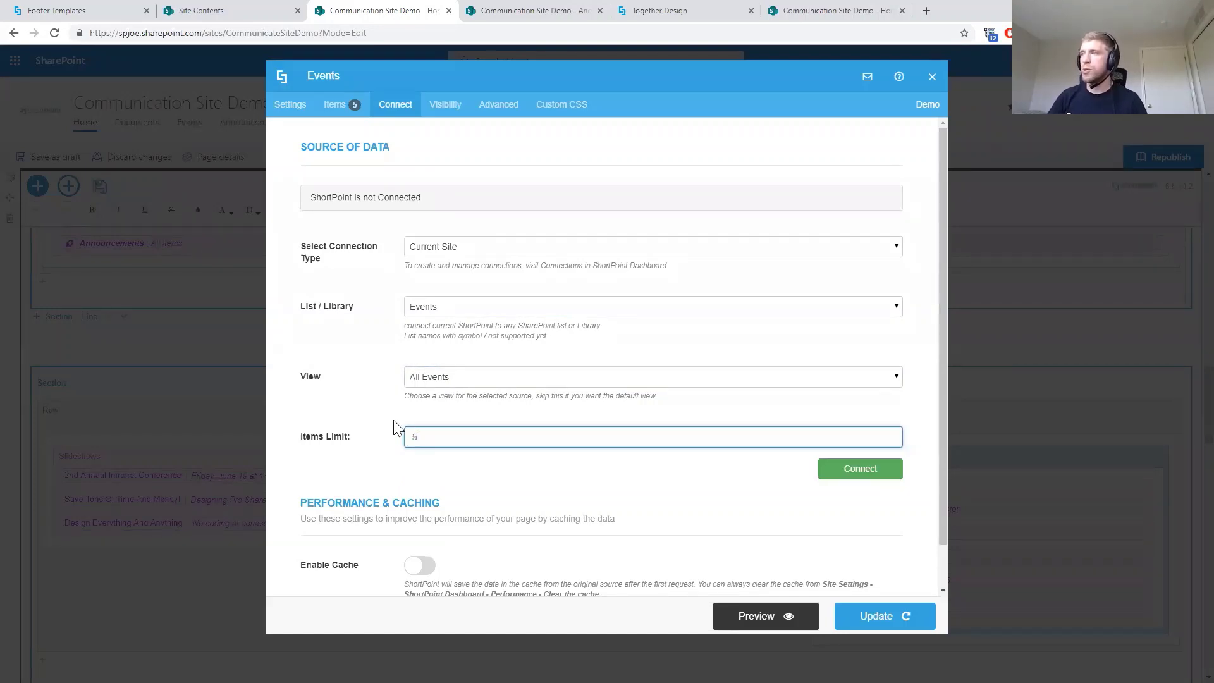
pyautogui.click(851, 474)
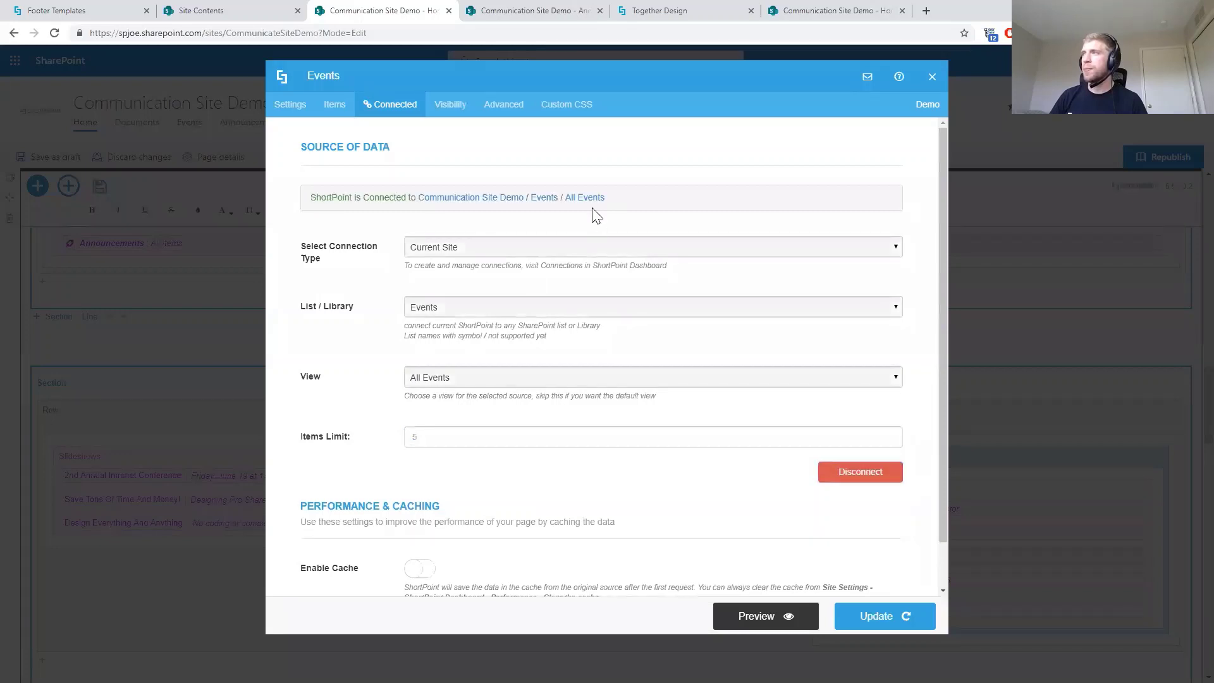
# Look through the connected All Events list, close the Announcements list page, and return to the Events settings
pyautogui.click(595, 201)
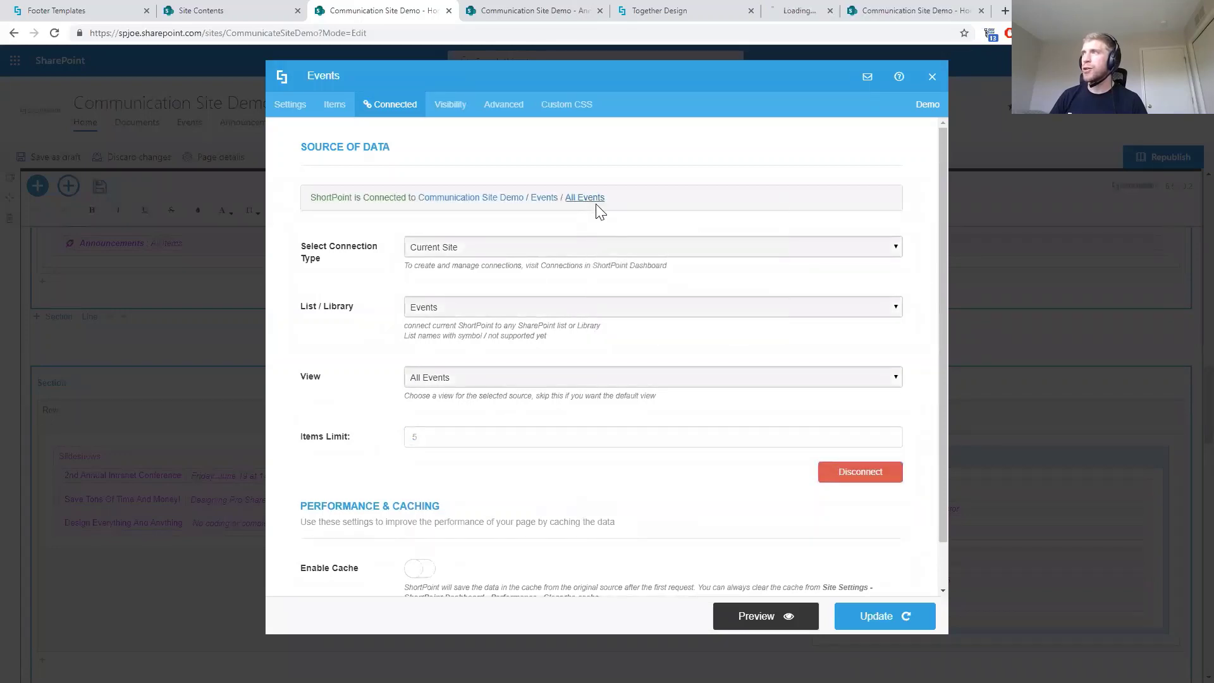
pyautogui.click(600, 11)
pyautogui.click(731, 10)
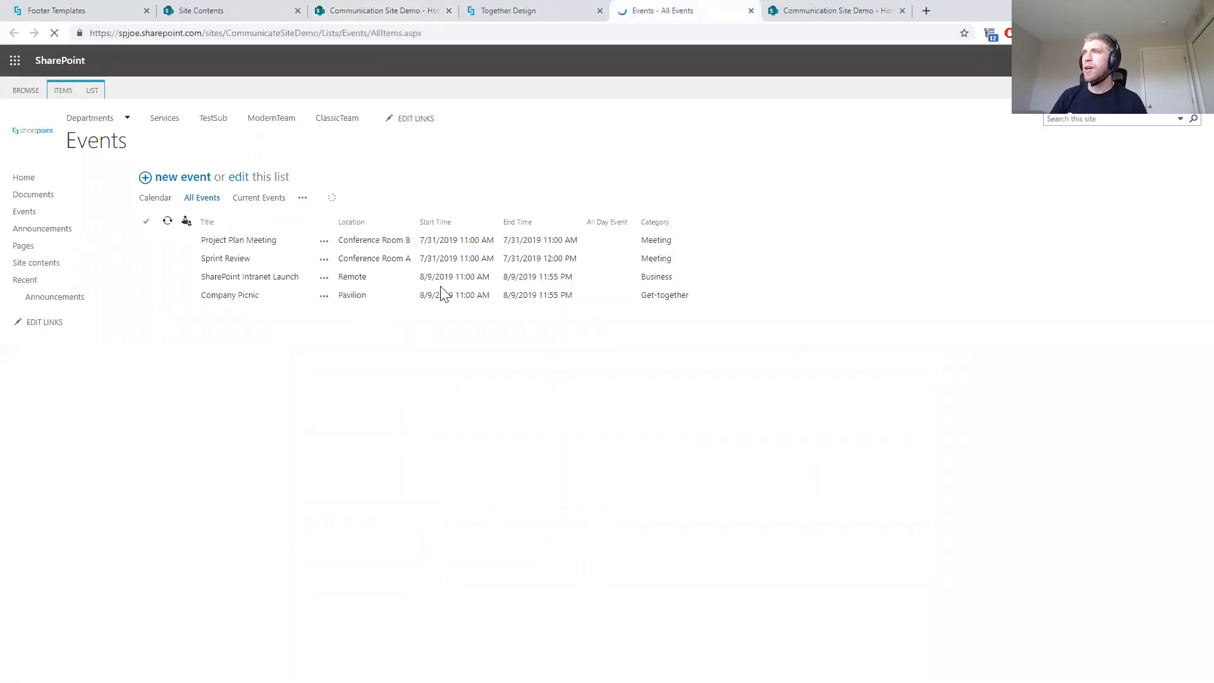
pyautogui.click(399, 12)
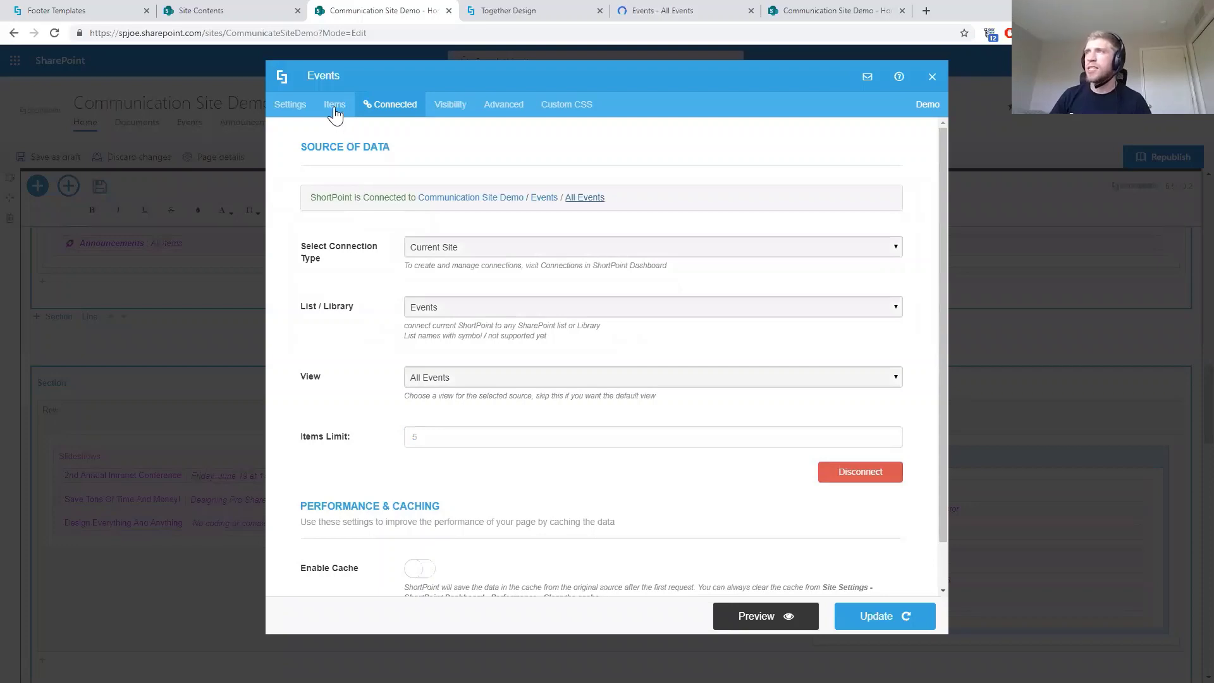
# Replace the sample event title in the items mapping with the list's Title field
pyautogui.click(334, 111)
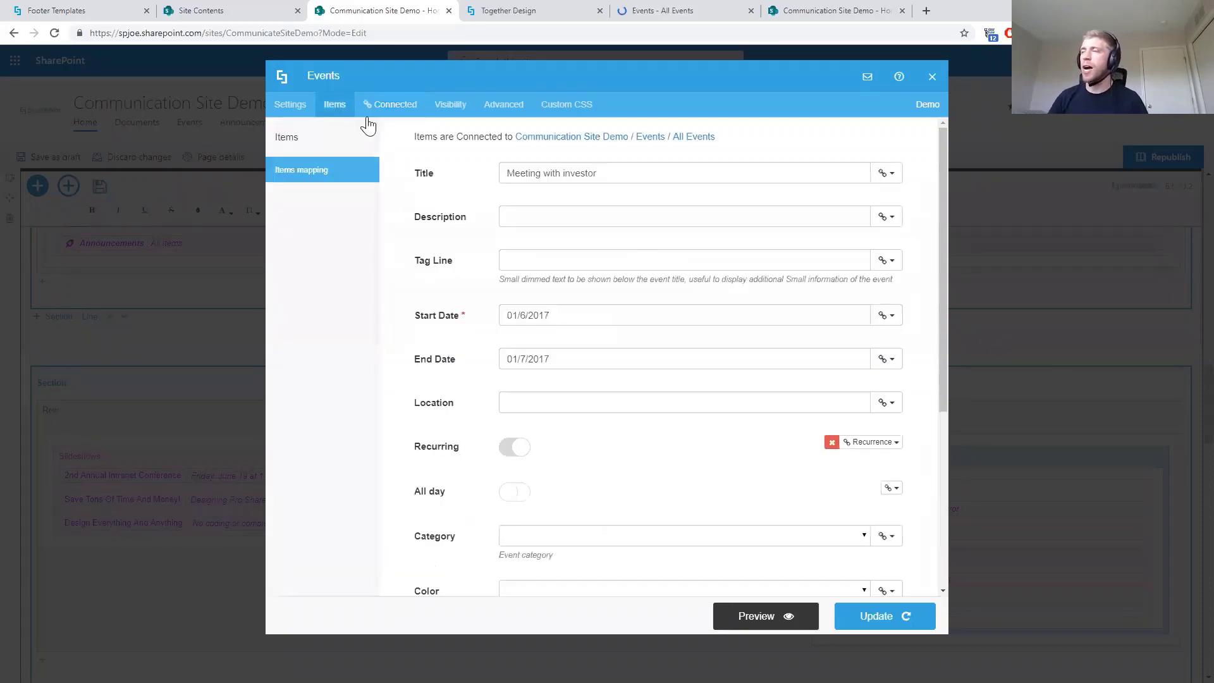
pyautogui.tripleClick(671, 172)
pyautogui.press('BackSpace')
pyautogui.click(885, 173)
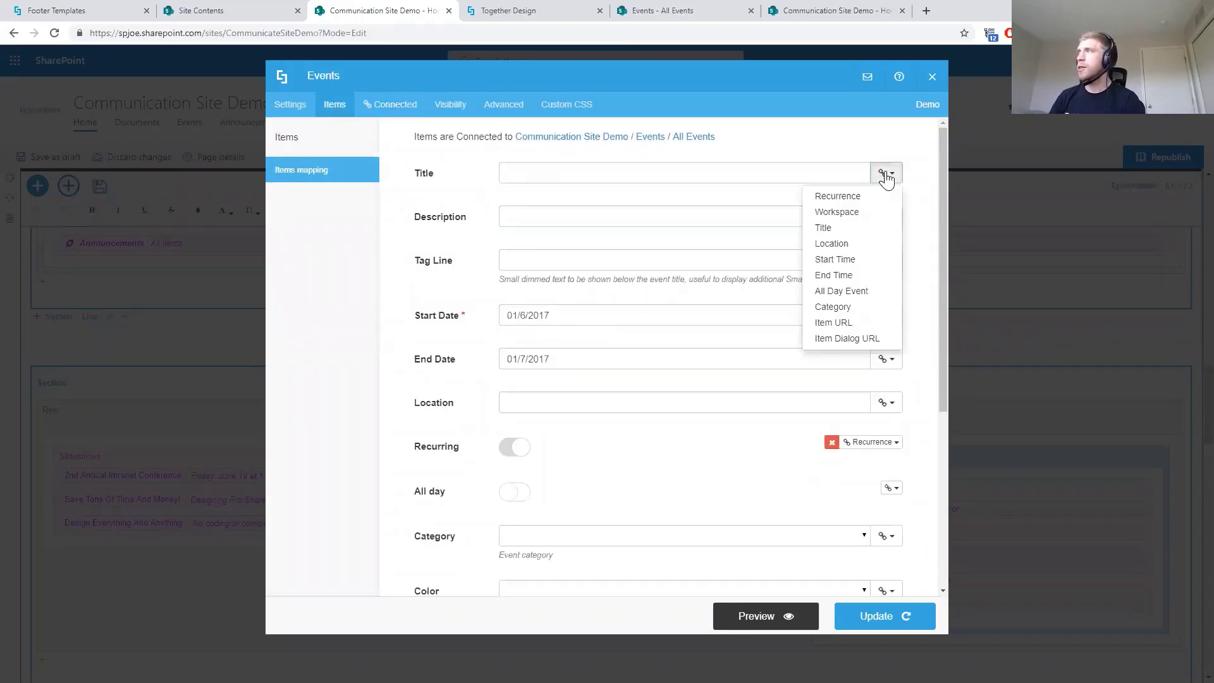
pyautogui.click(816, 229)
# Map the events' Start Date to the Start Time field and their End Date to the End Time field
pyautogui.moveTo(592, 316); pyautogui.dragTo(436, 326)
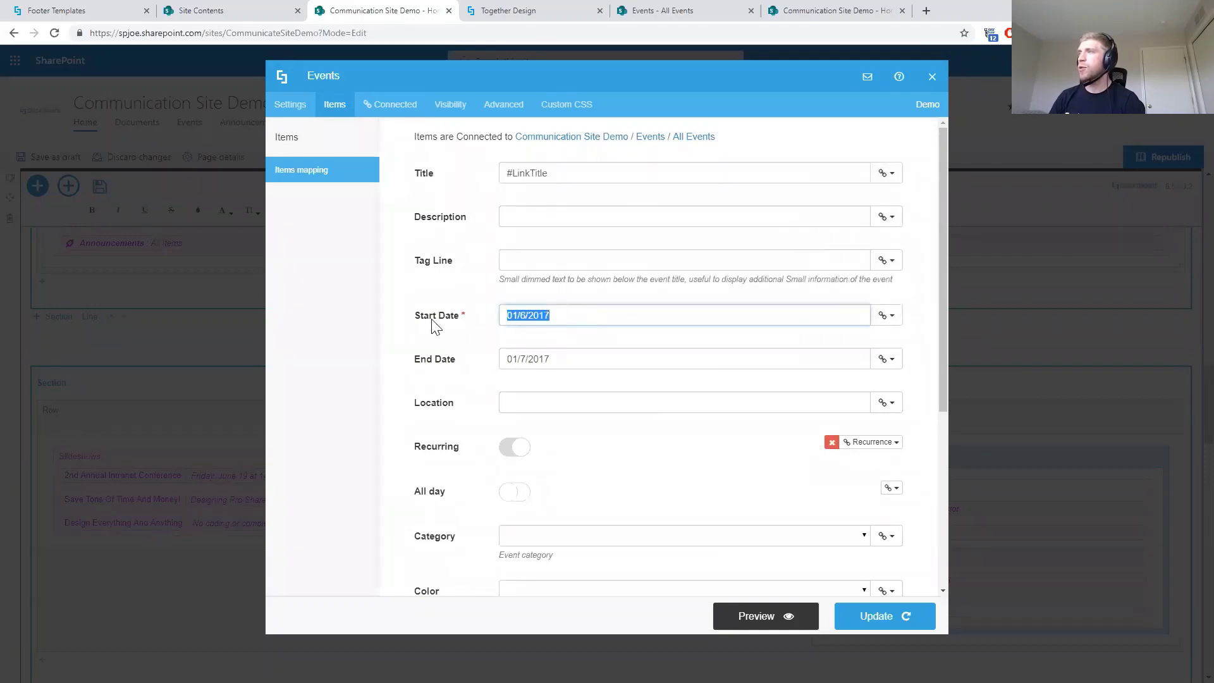
pyautogui.press('BackSpace')
pyautogui.click(886, 315)
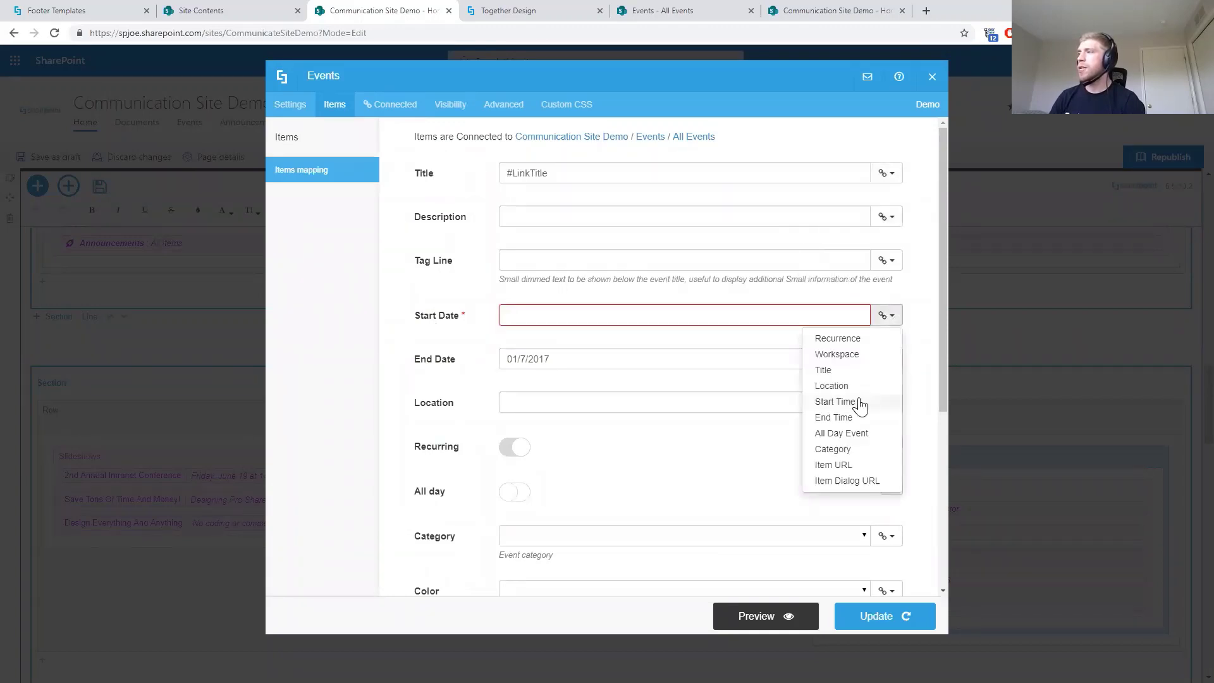
pyautogui.click(861, 401)
pyautogui.tripleClick(496, 360)
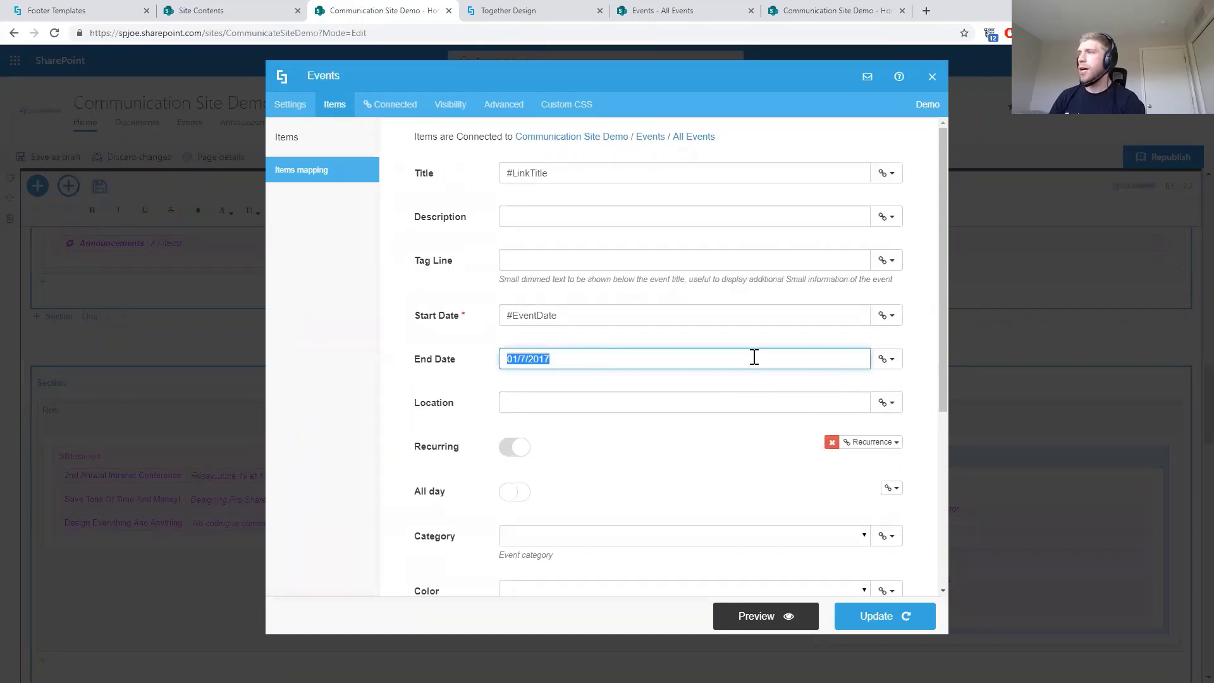
pyautogui.press('BackSpace')
pyautogui.click(886, 361)
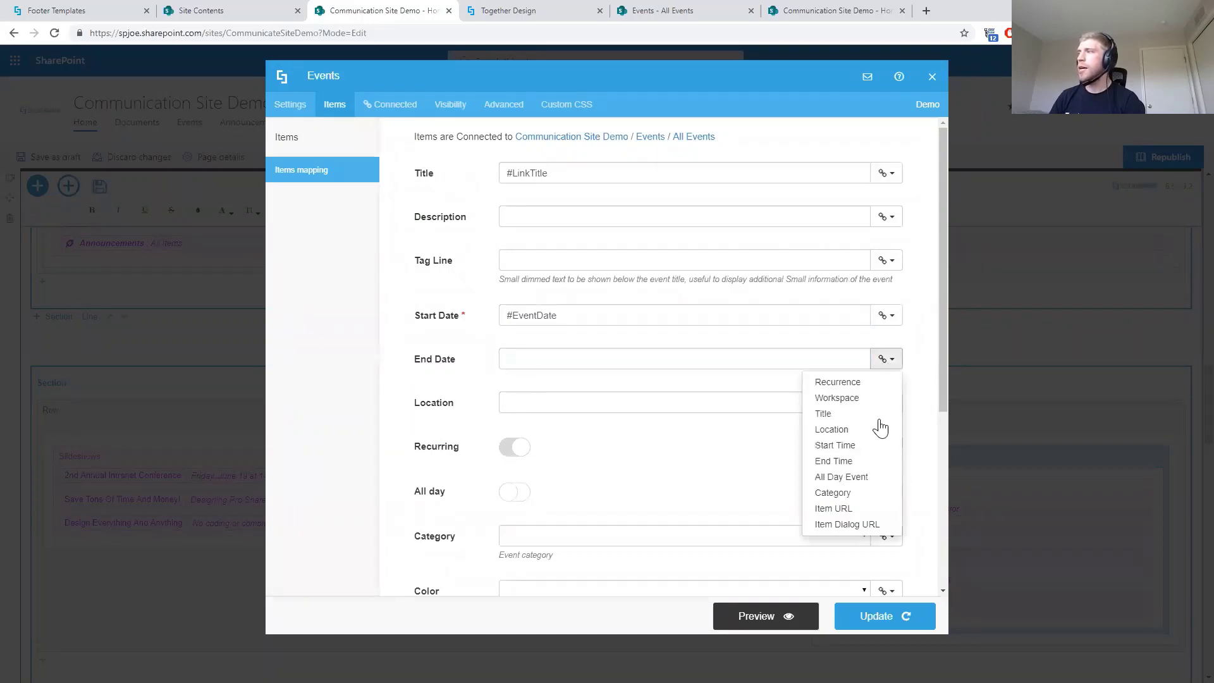
pyautogui.click(853, 463)
# Map the events' Location to the Location field and their Category to the Category field
pyautogui.click(885, 402)
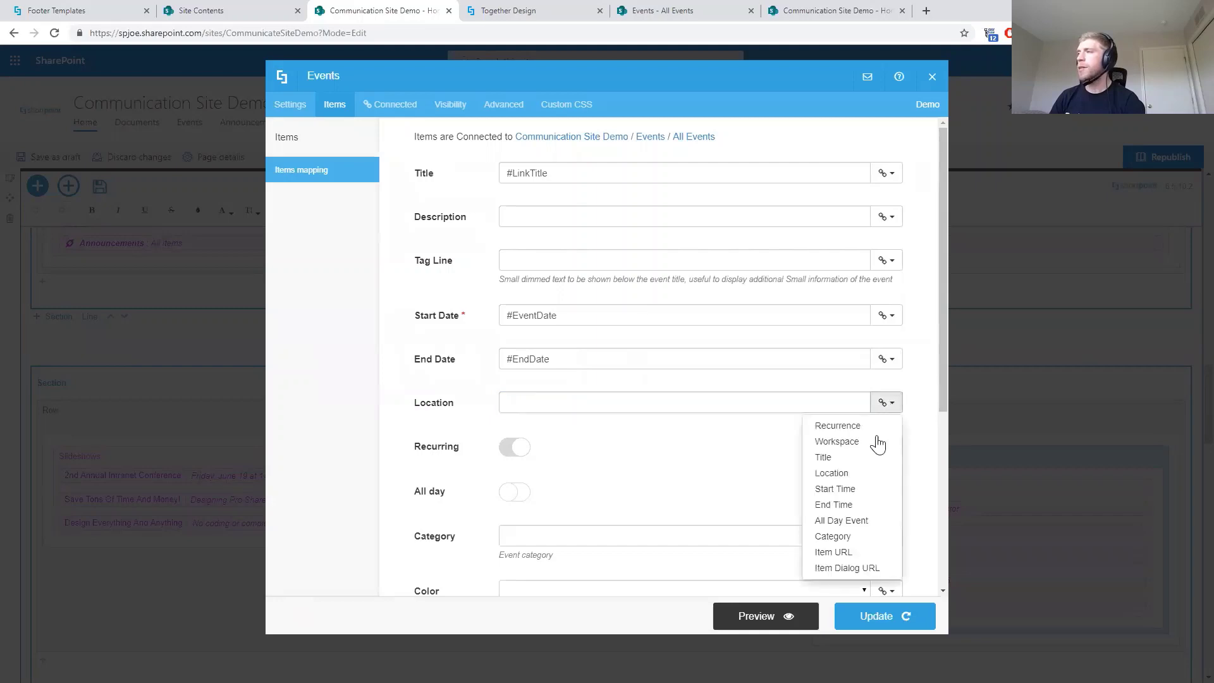
pyautogui.click(848, 475)
pyautogui.scroll(-1, 808, 494)
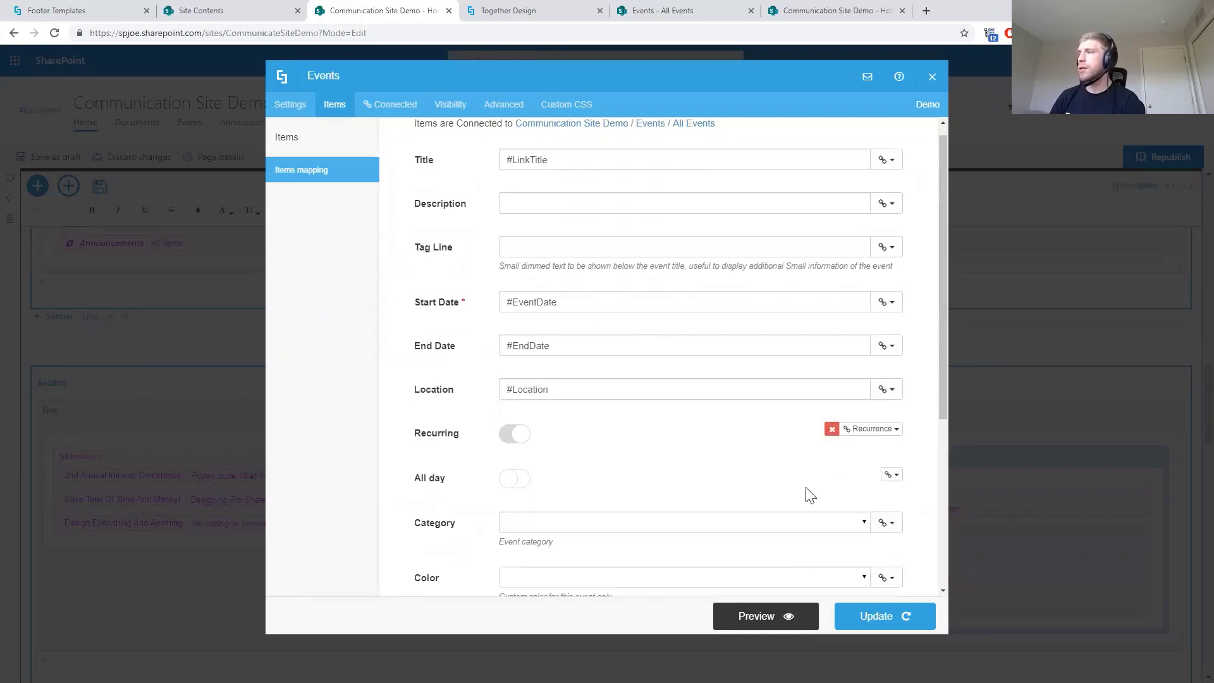
pyautogui.click(887, 479)
pyautogui.scroll(-1, 886, 483)
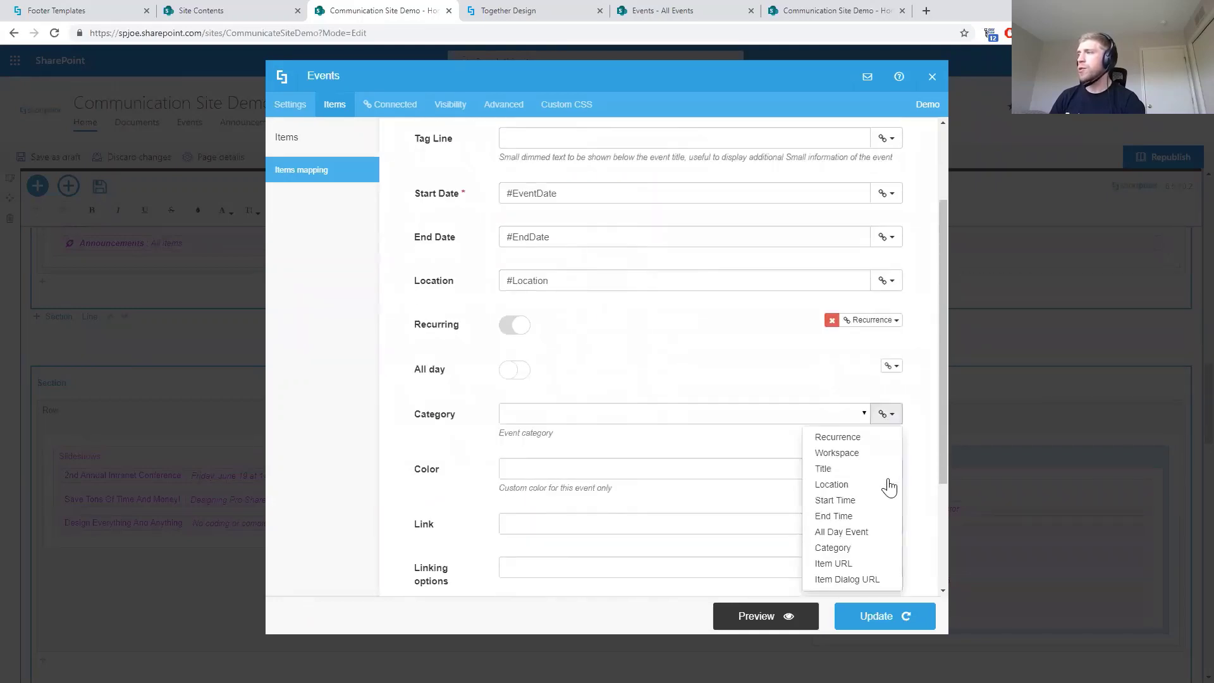
pyautogui.click(841, 545)
# Preview the connected events and apply the Events update to the page
pyautogui.scroll(2, 604, 405)
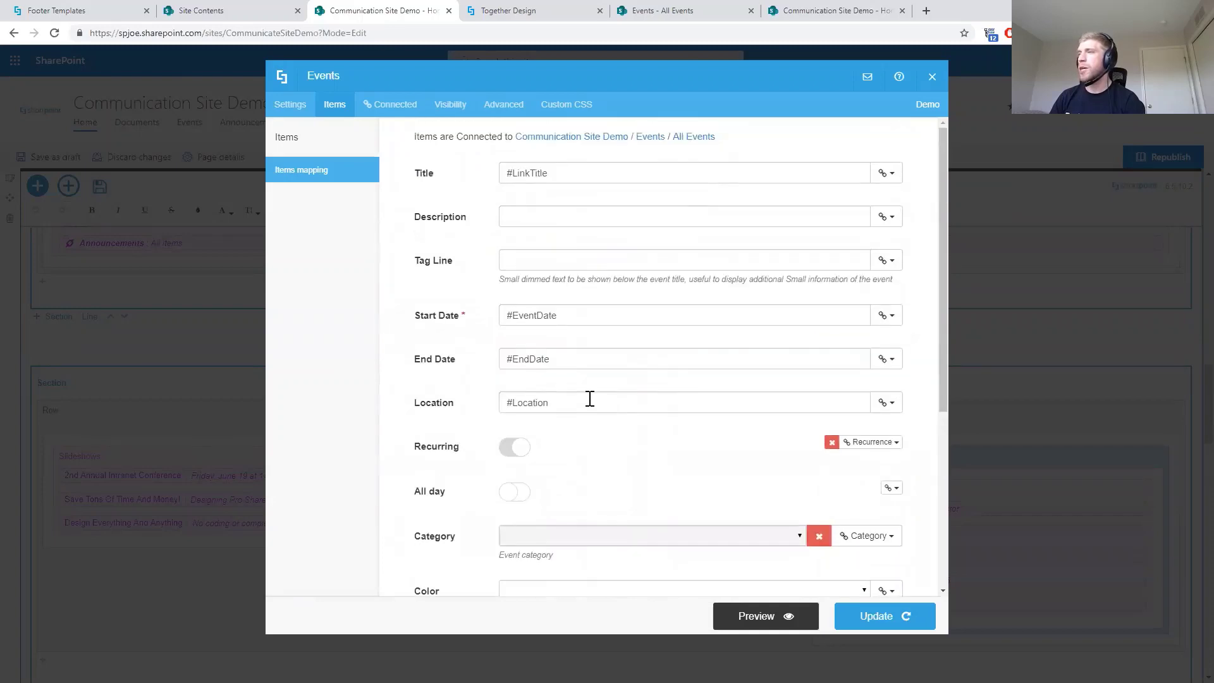
pyautogui.click(784, 624)
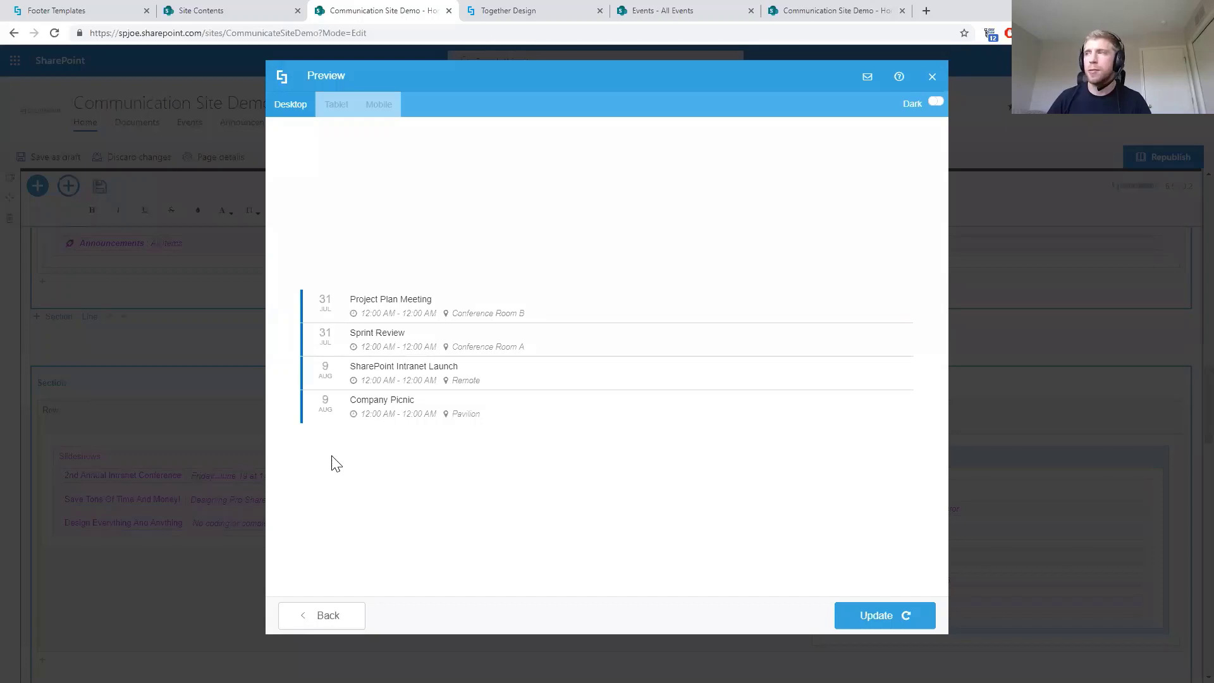
pyautogui.click(893, 622)
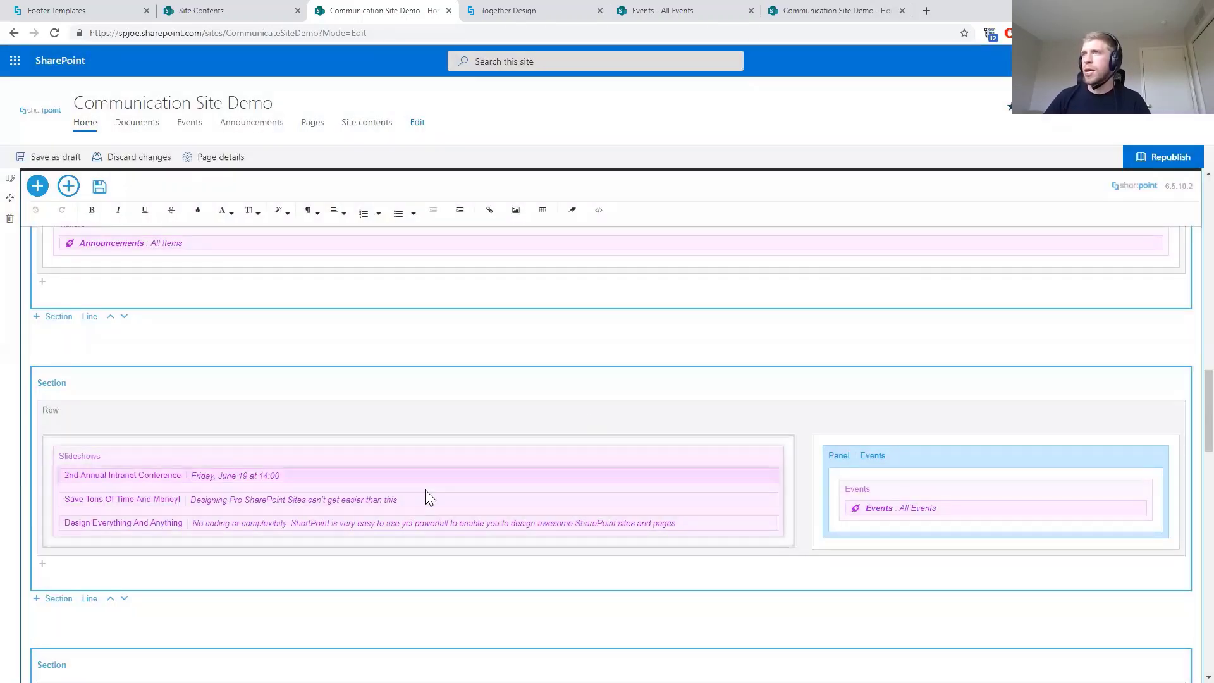
# Republish the home page and review the announcement ticker and events on the published page
pyautogui.click(1162, 162)
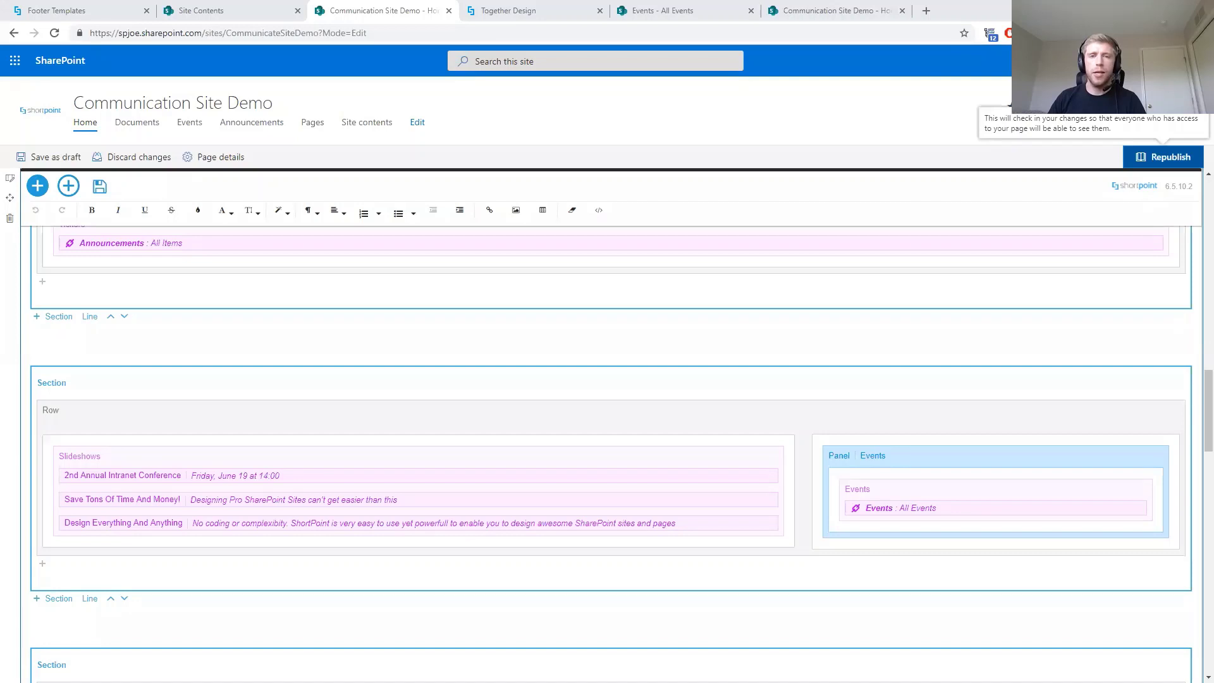
pyautogui.click(1164, 157)
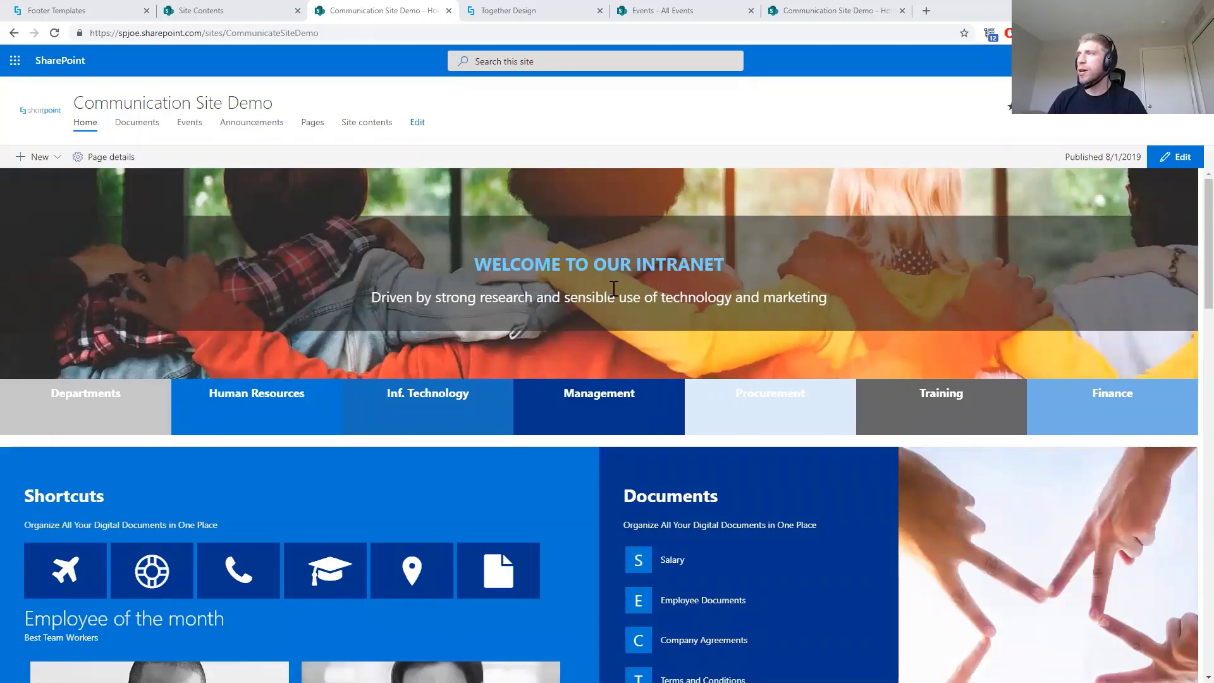
pyautogui.scroll(-8, 579, 281)
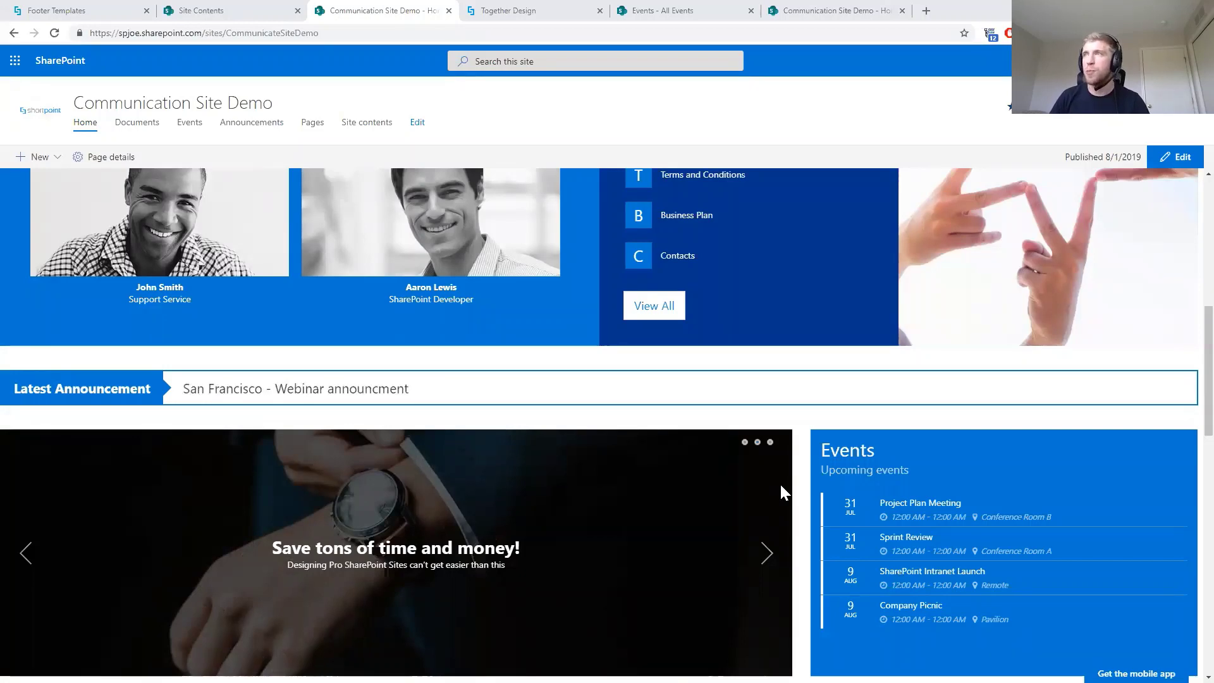
pyautogui.scroll(6, 780, 484)
pyautogui.scroll(2, 782, 492)
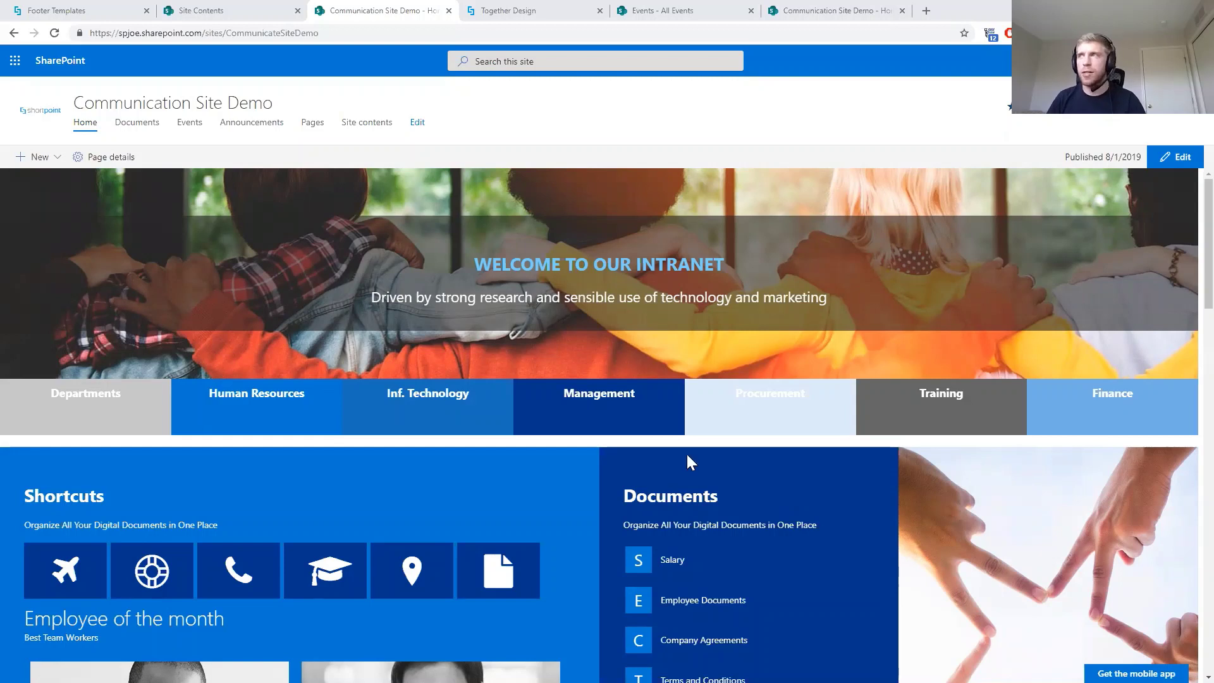
# Open the ShortPoint Dashboard from the site contents
pyautogui.click(363, 127)
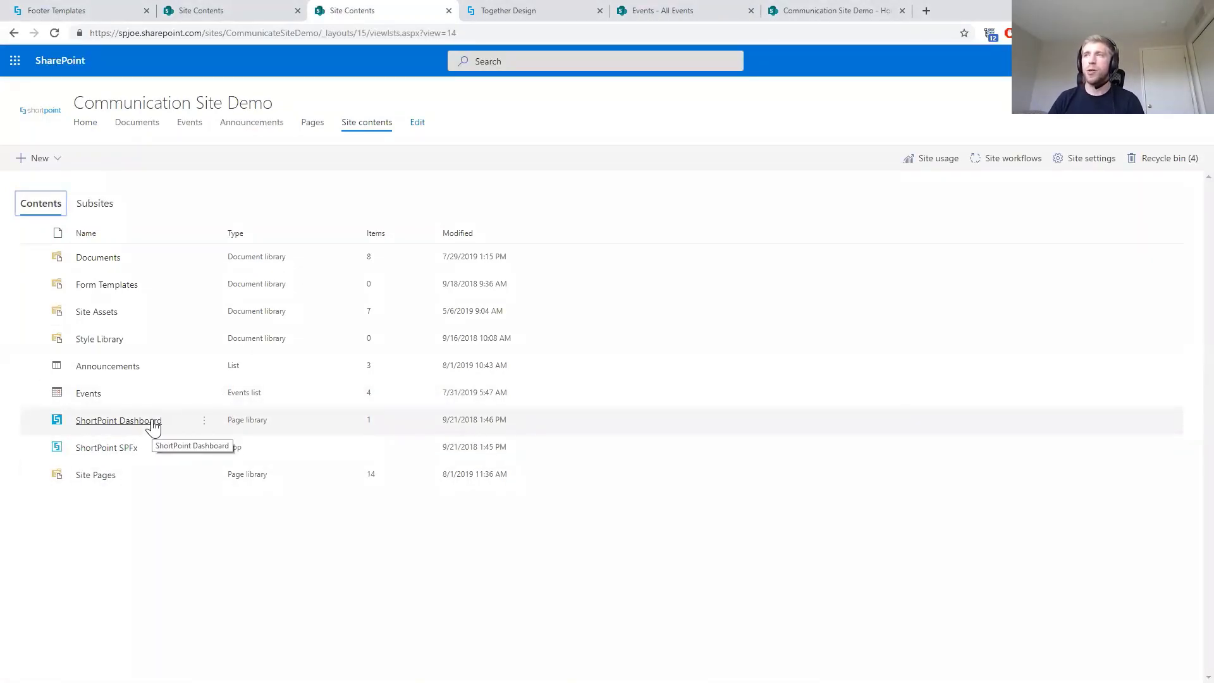
pyautogui.click(154, 424)
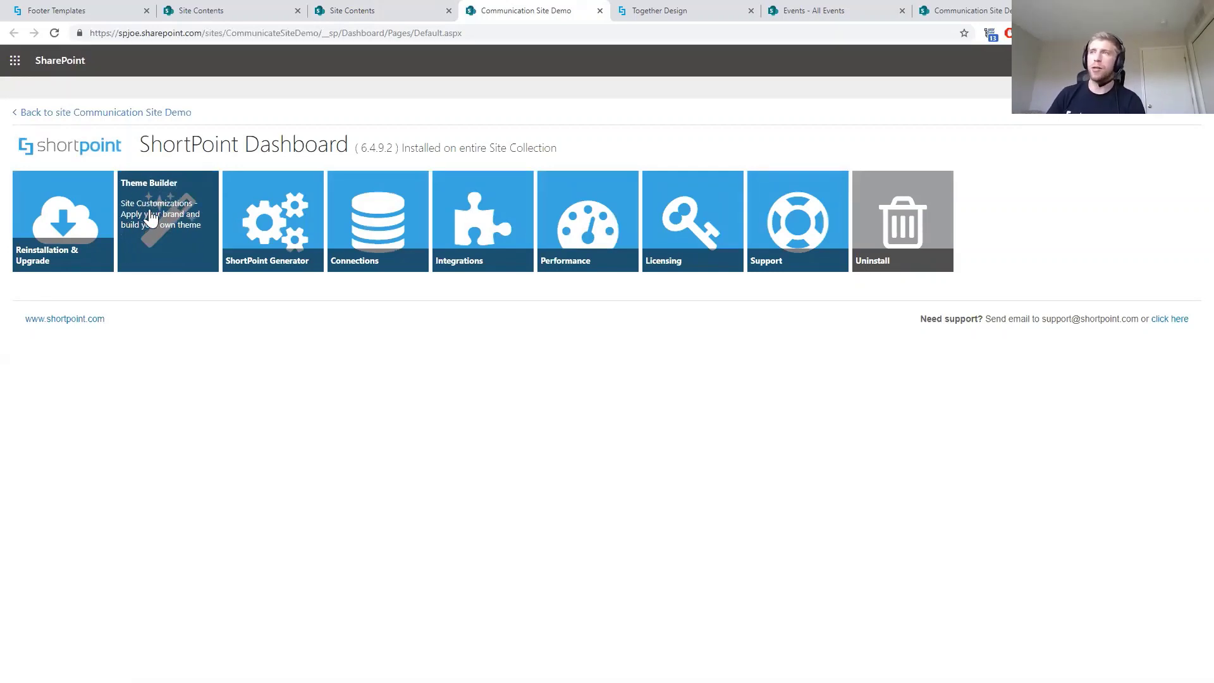
# Start customizing the modern site in the Theme Builder and hide the header on all sites
pyautogui.click(151, 219)
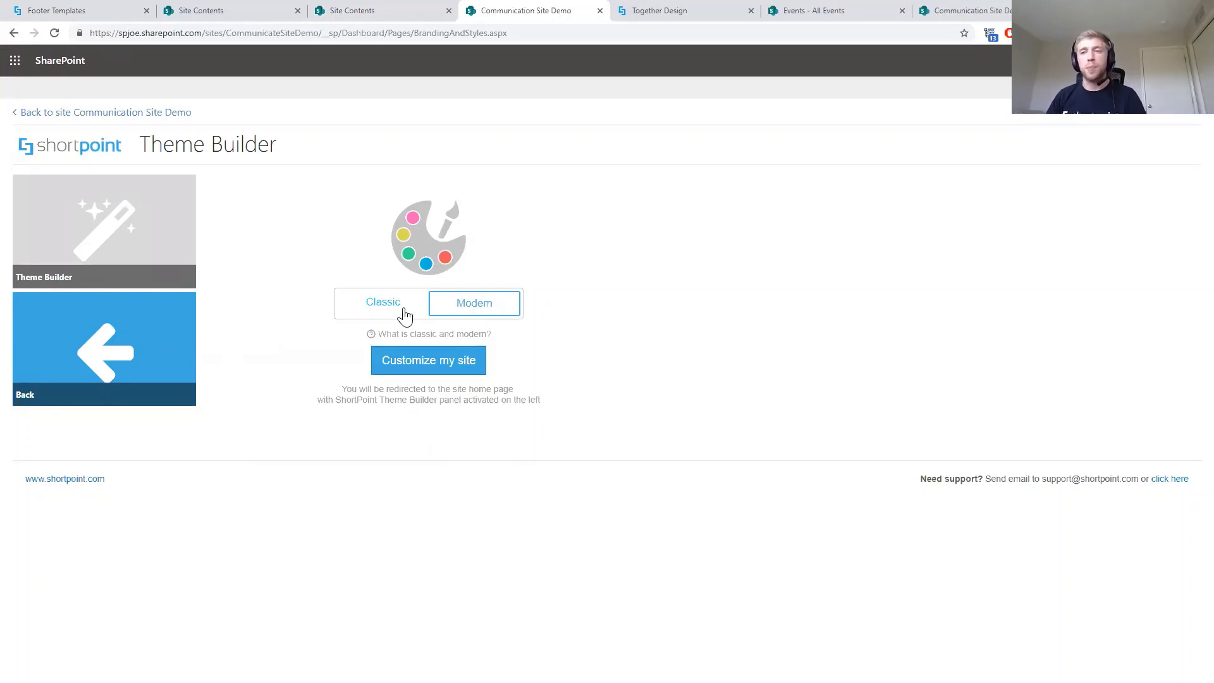
pyautogui.click(454, 366)
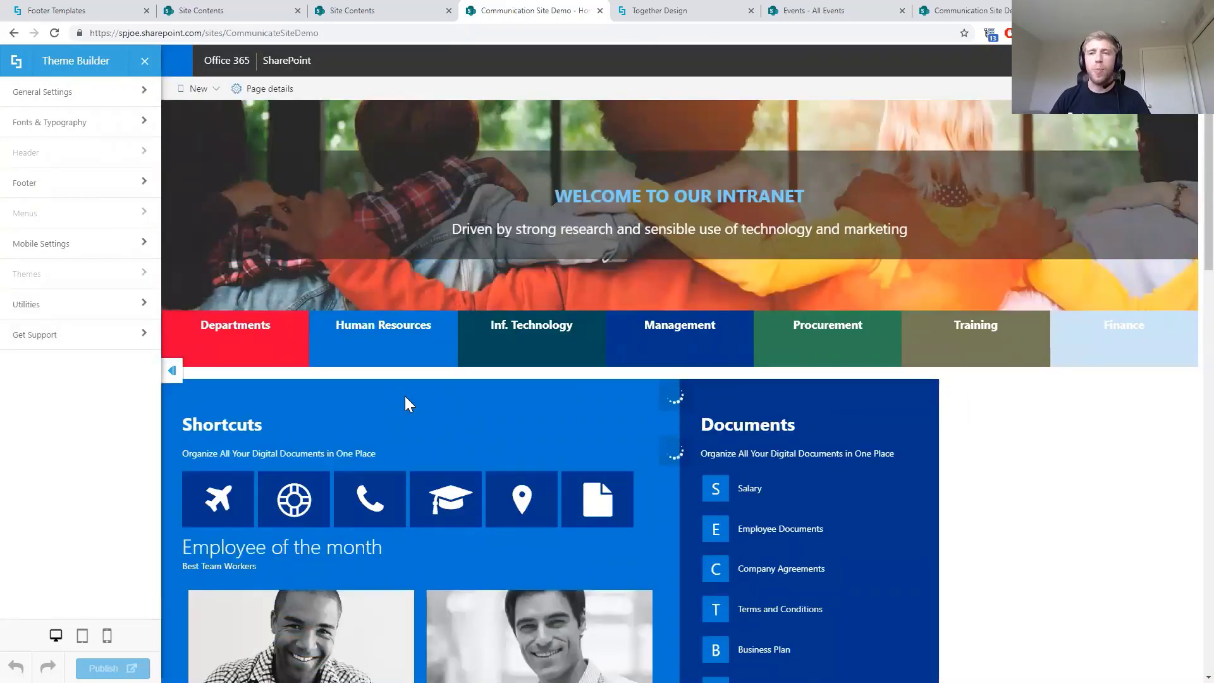
pyautogui.click(57, 95)
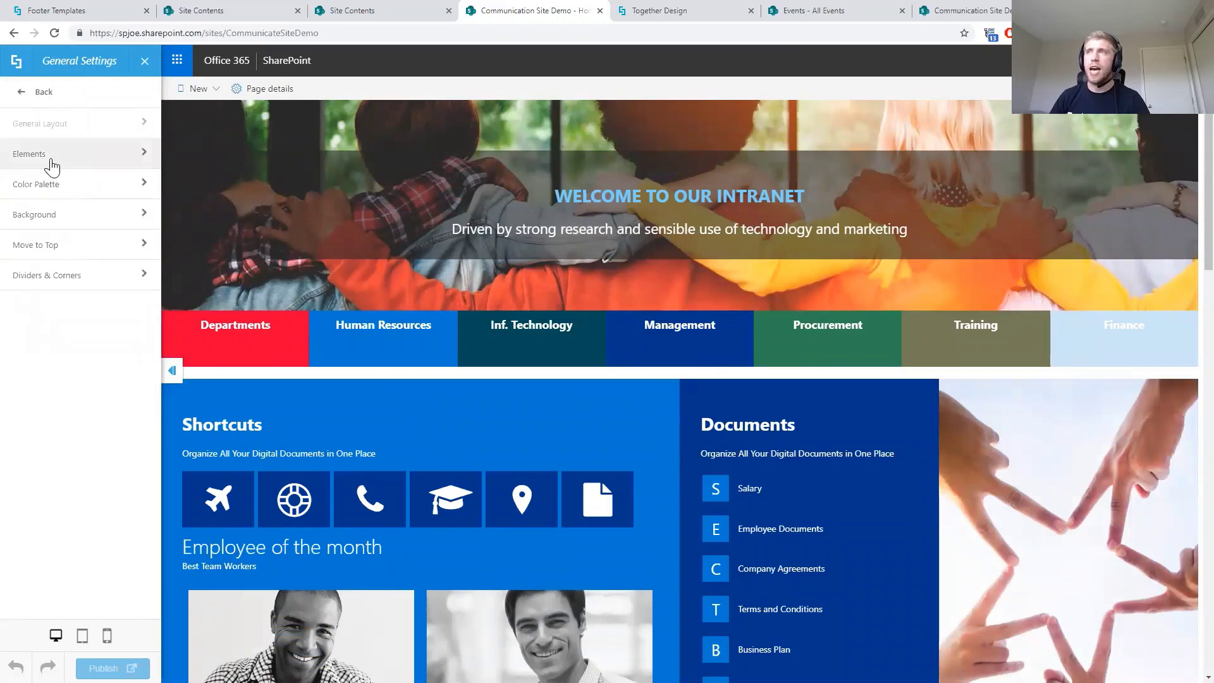
pyautogui.click(52, 163)
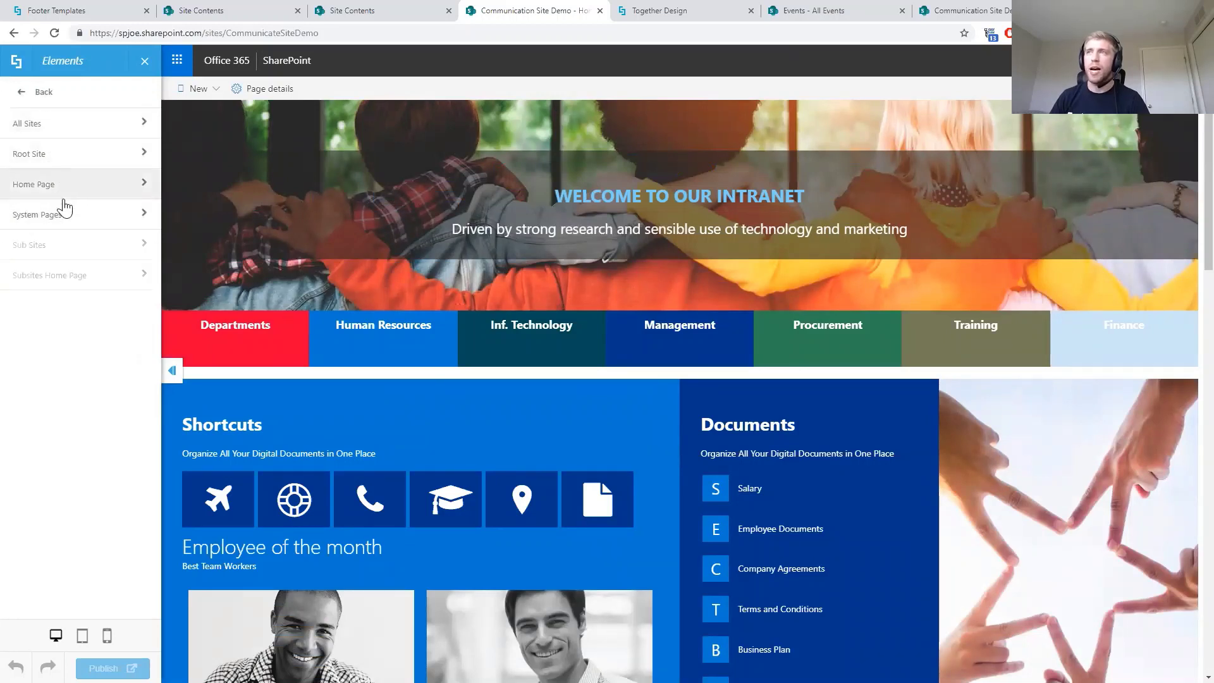
pyautogui.click(66, 134)
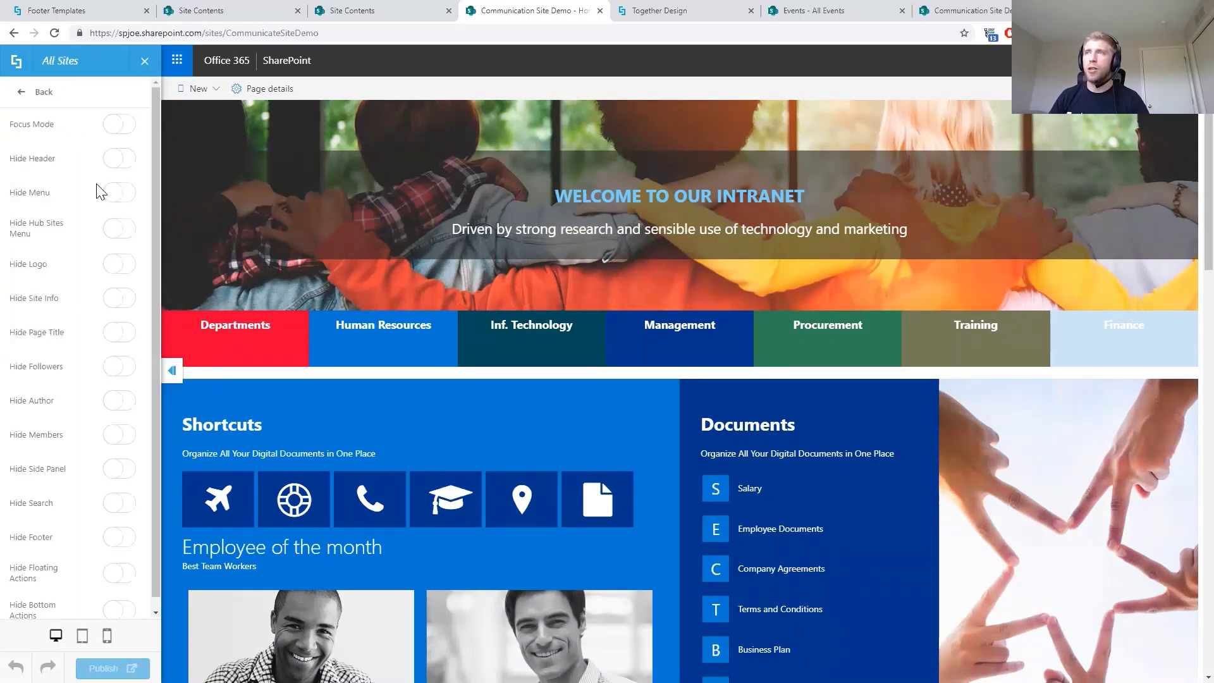
pyautogui.click(115, 161)
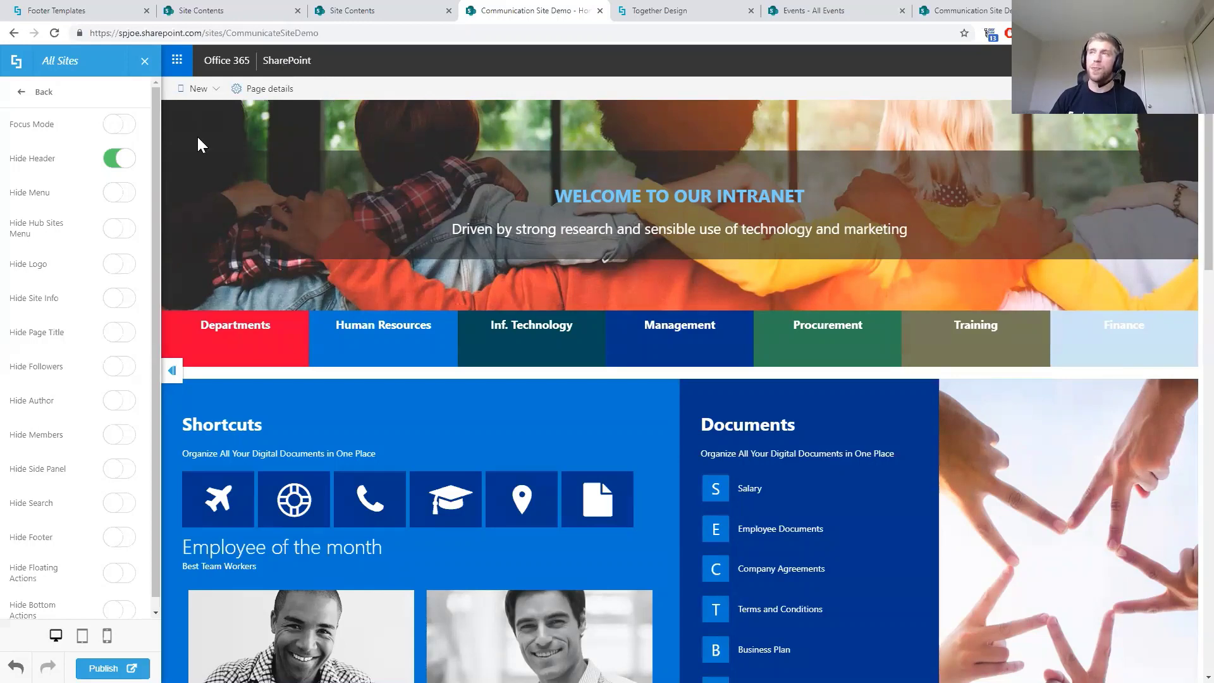
# Try Focus Mode on all sites, switch it back off there, and enable it for the home page only
pyautogui.click(115, 124)
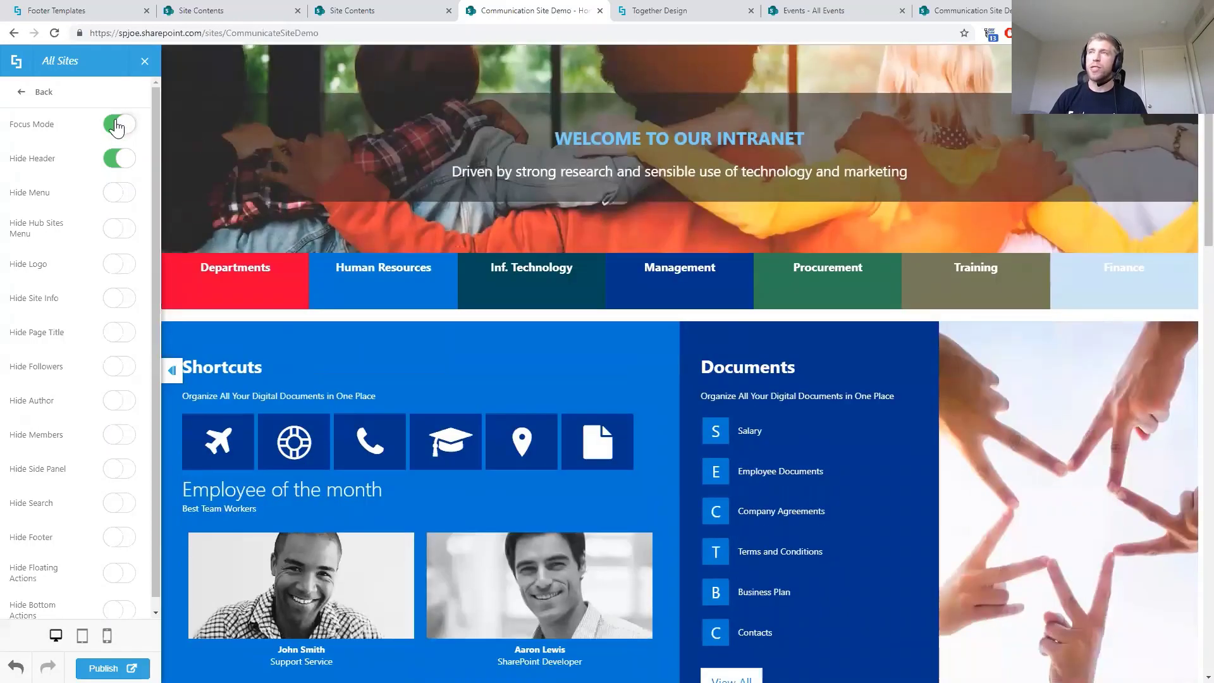
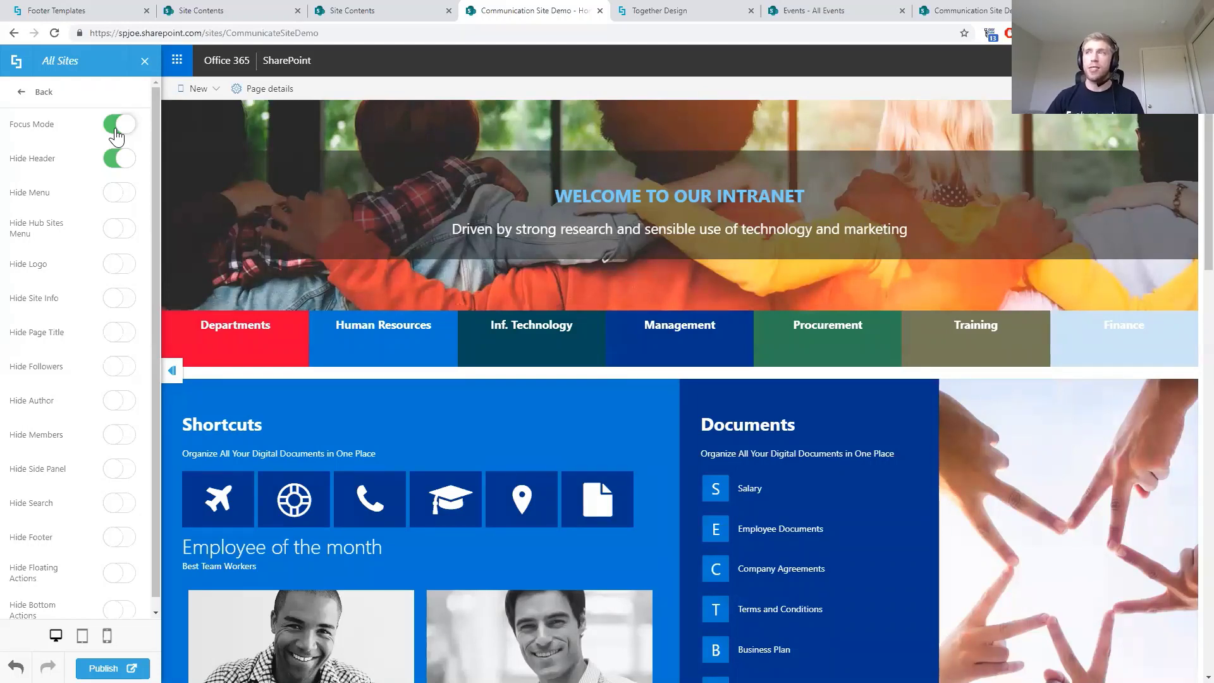
pyautogui.click(118, 125)
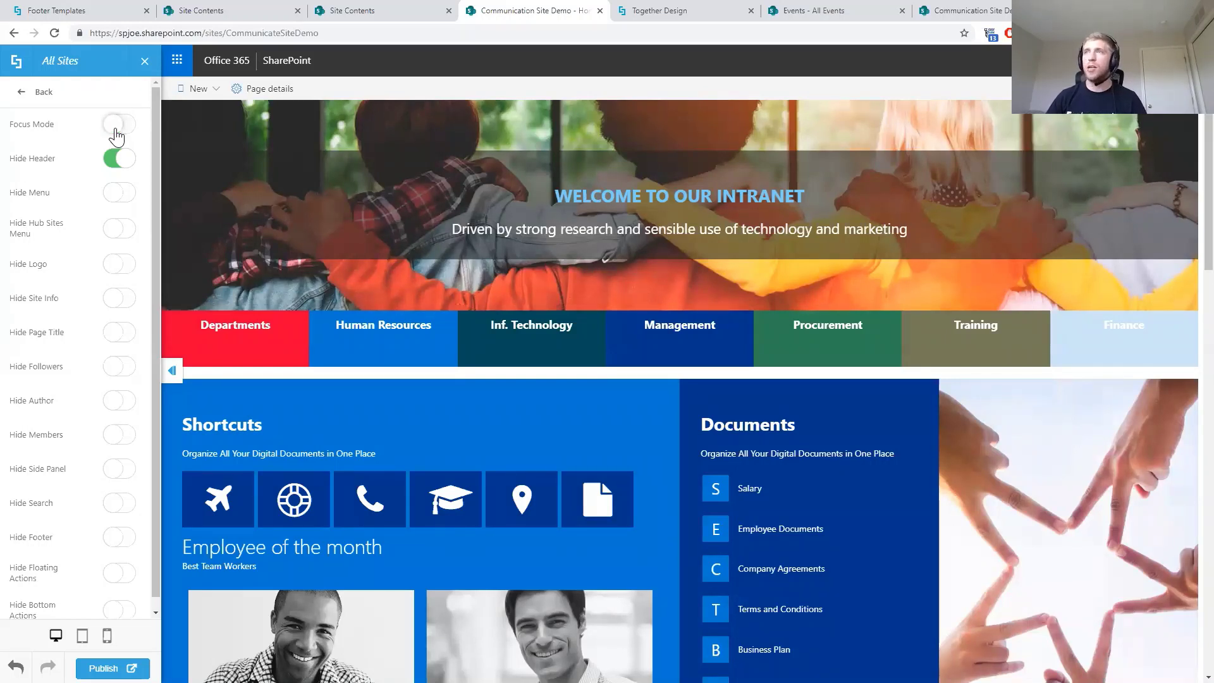
pyautogui.click(21, 94)
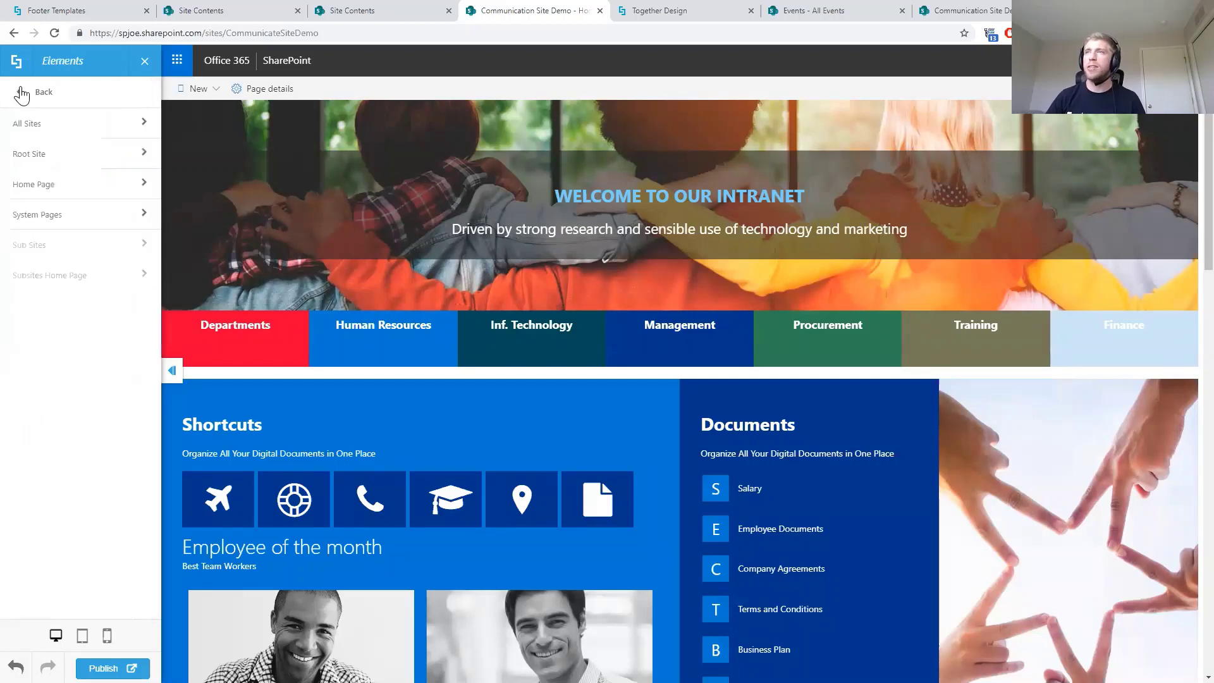
pyautogui.click(39, 183)
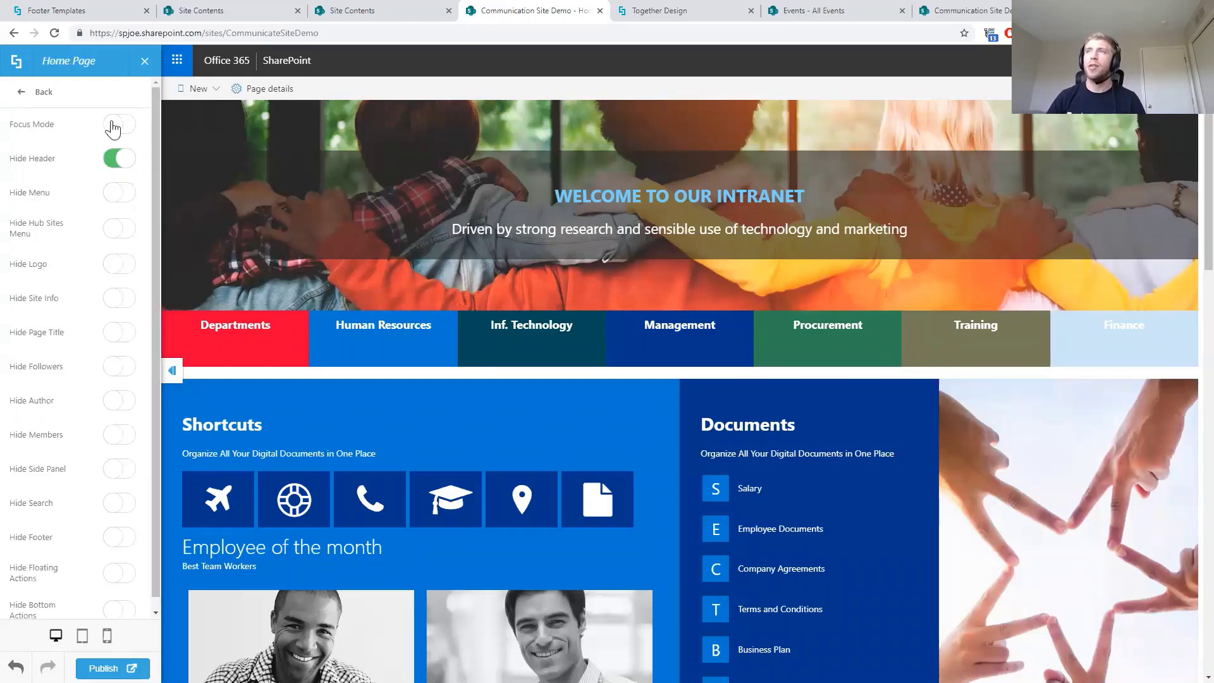
pyautogui.click(121, 126)
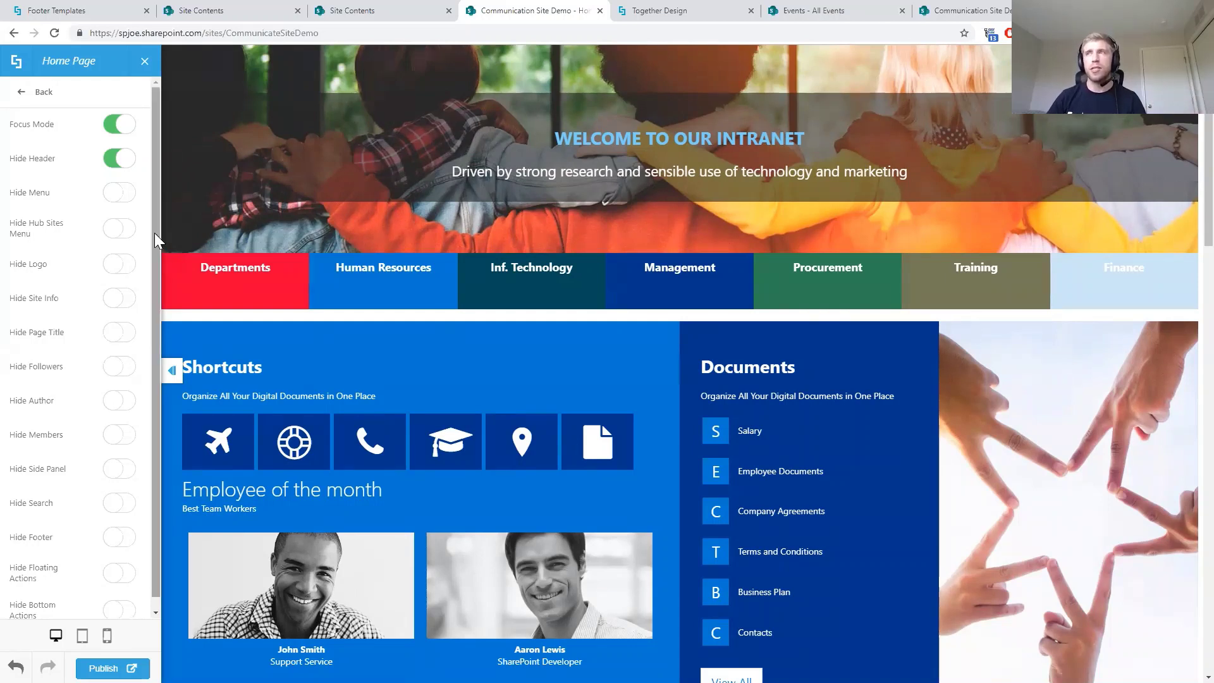
pyautogui.click(24, 99)
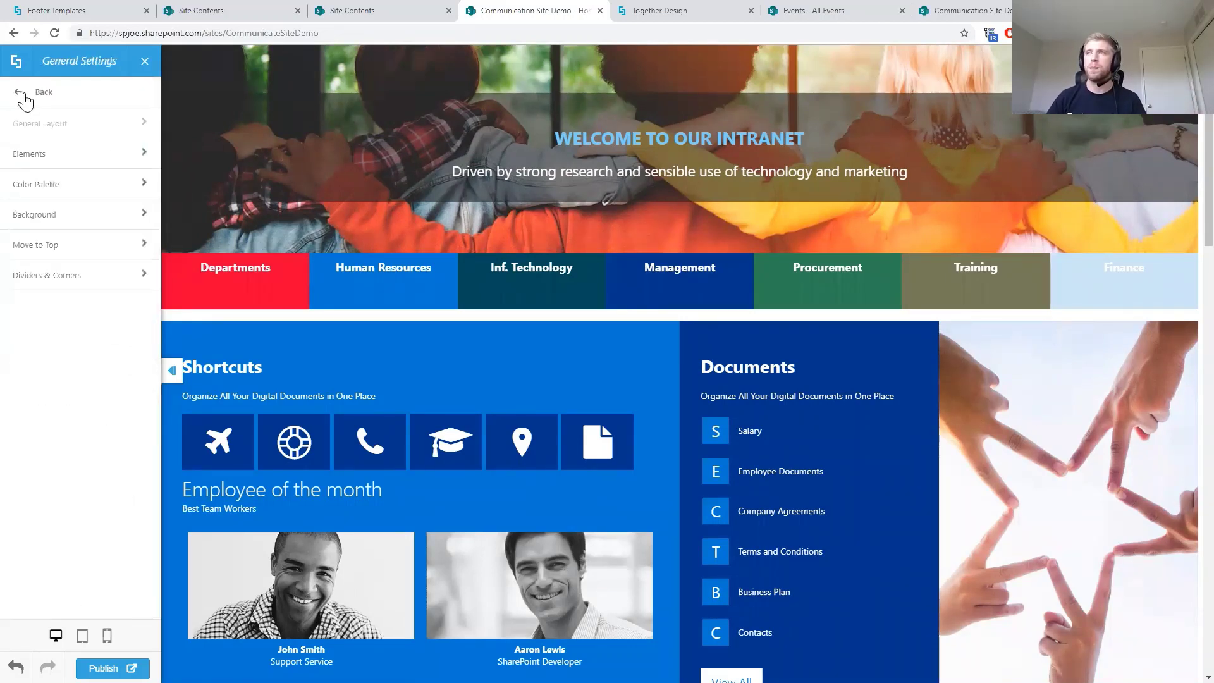
# Set the Theme Primary color to #009bbb and generate all other theme colors from it
pyautogui.click(39, 193)
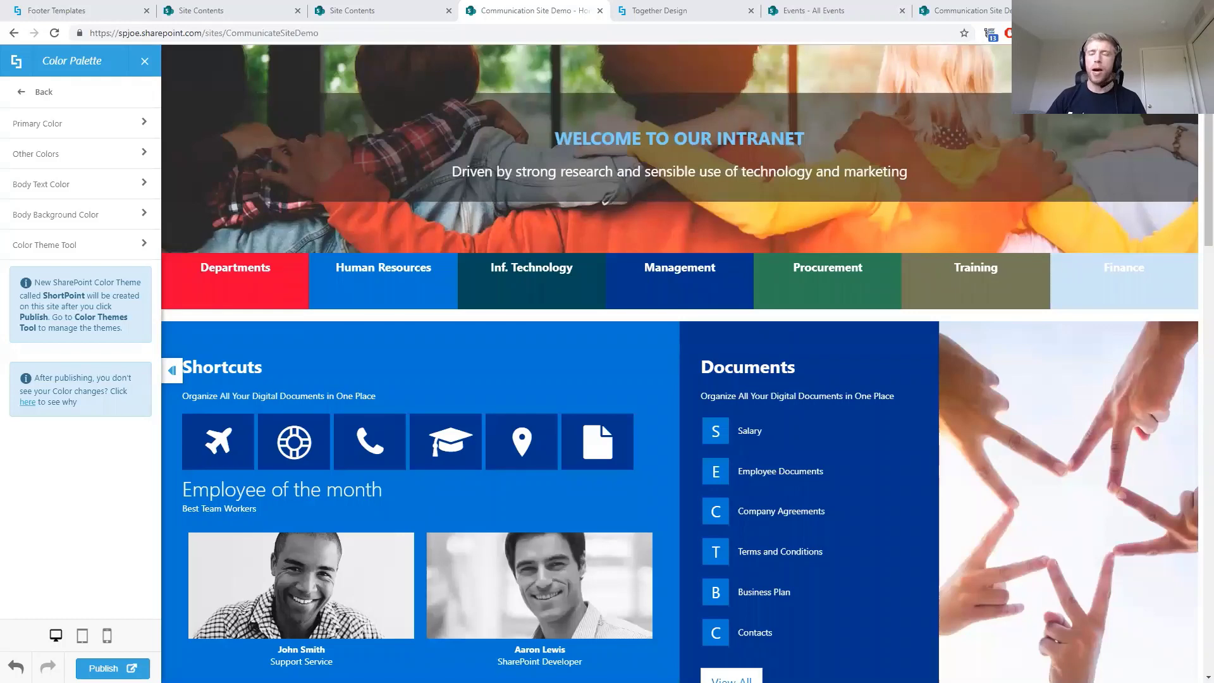
pyautogui.click(106, 139)
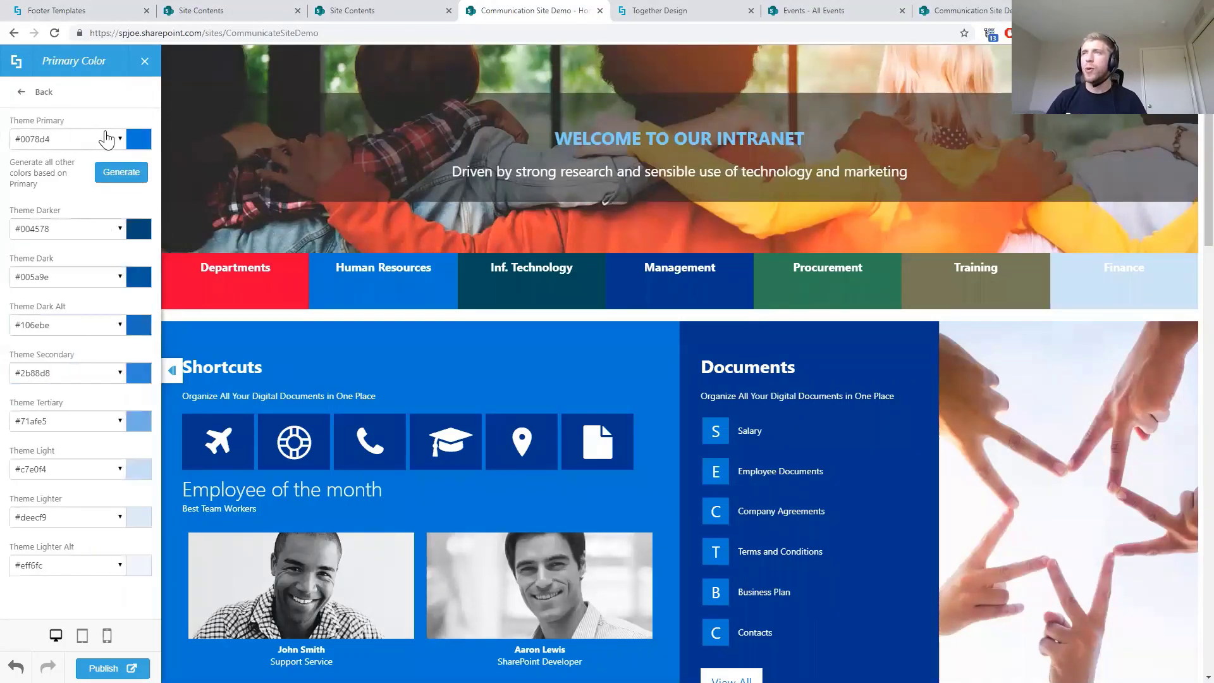
pyautogui.click(106, 140)
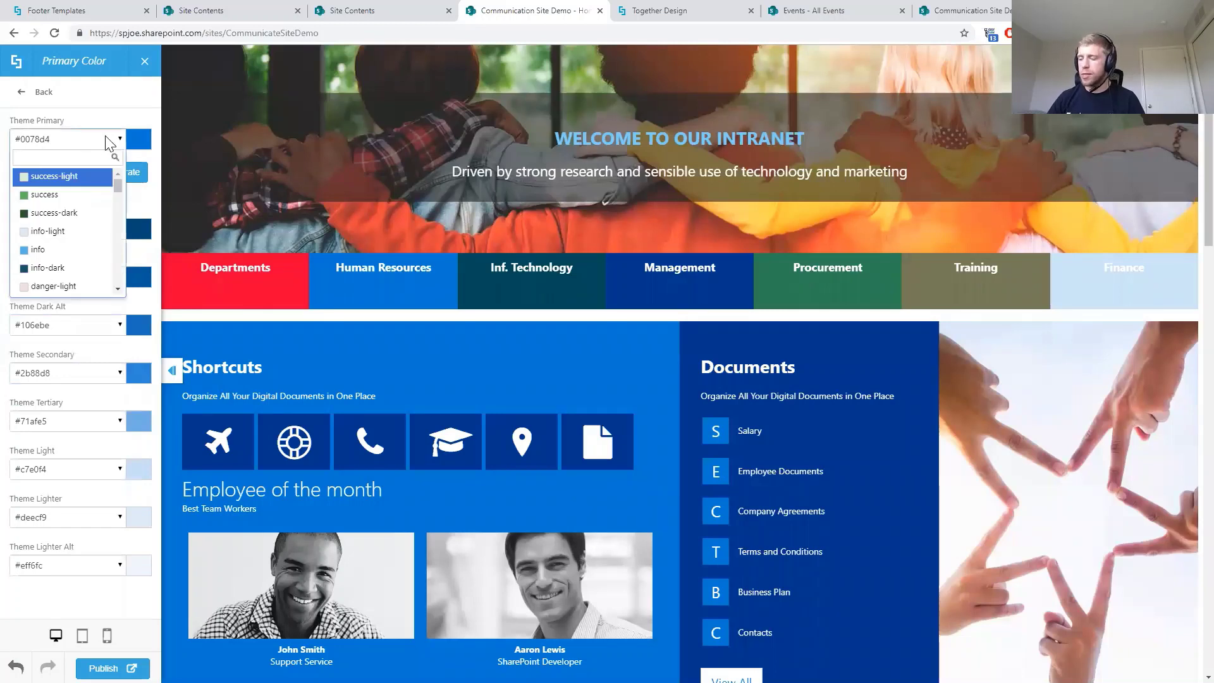
pyautogui.write('009bbb')
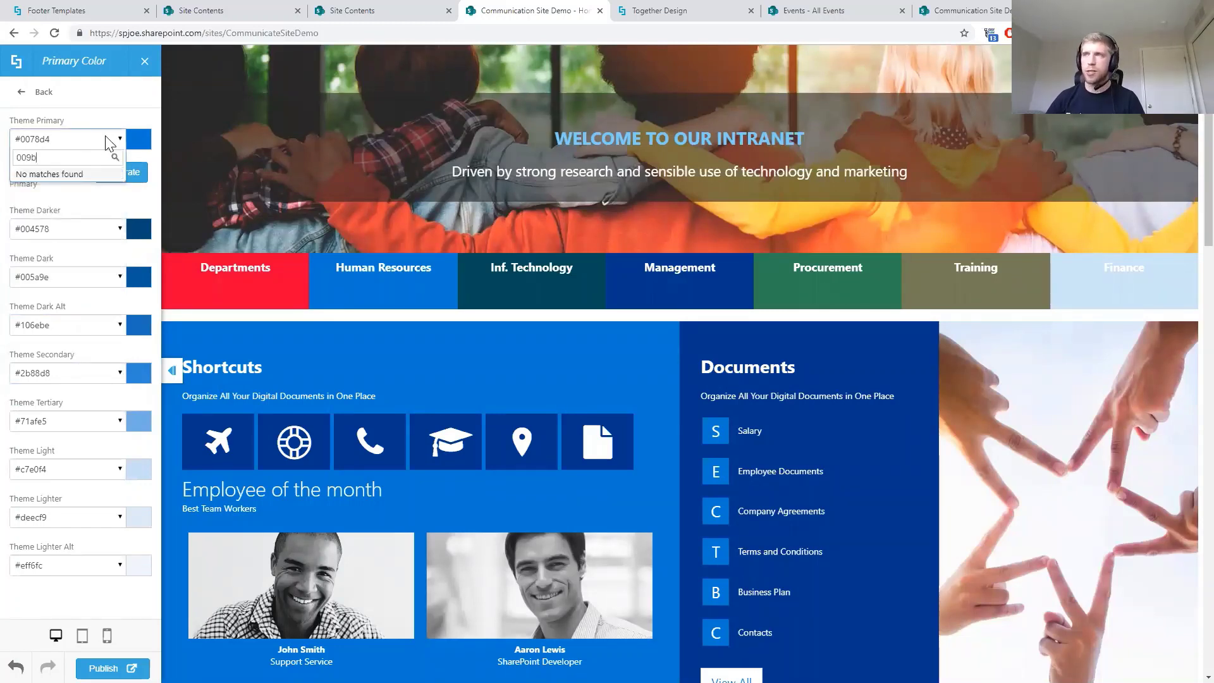
pyautogui.click(83, 177)
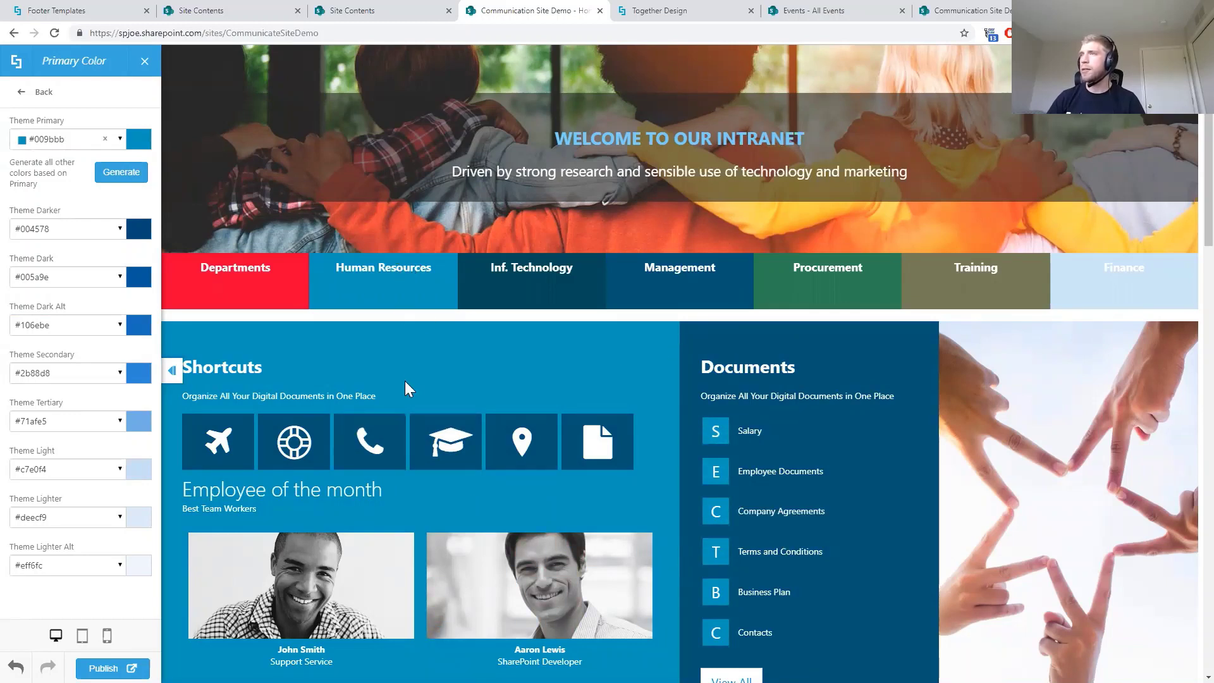
pyautogui.click(130, 179)
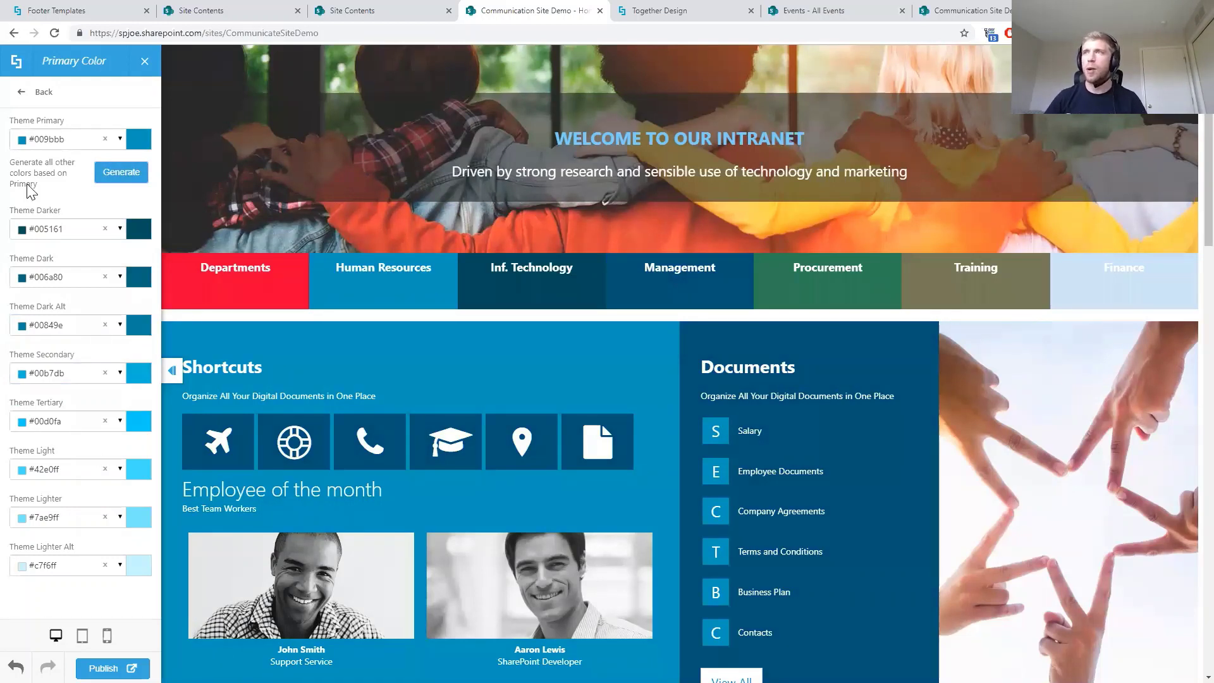
pyautogui.click(21, 92)
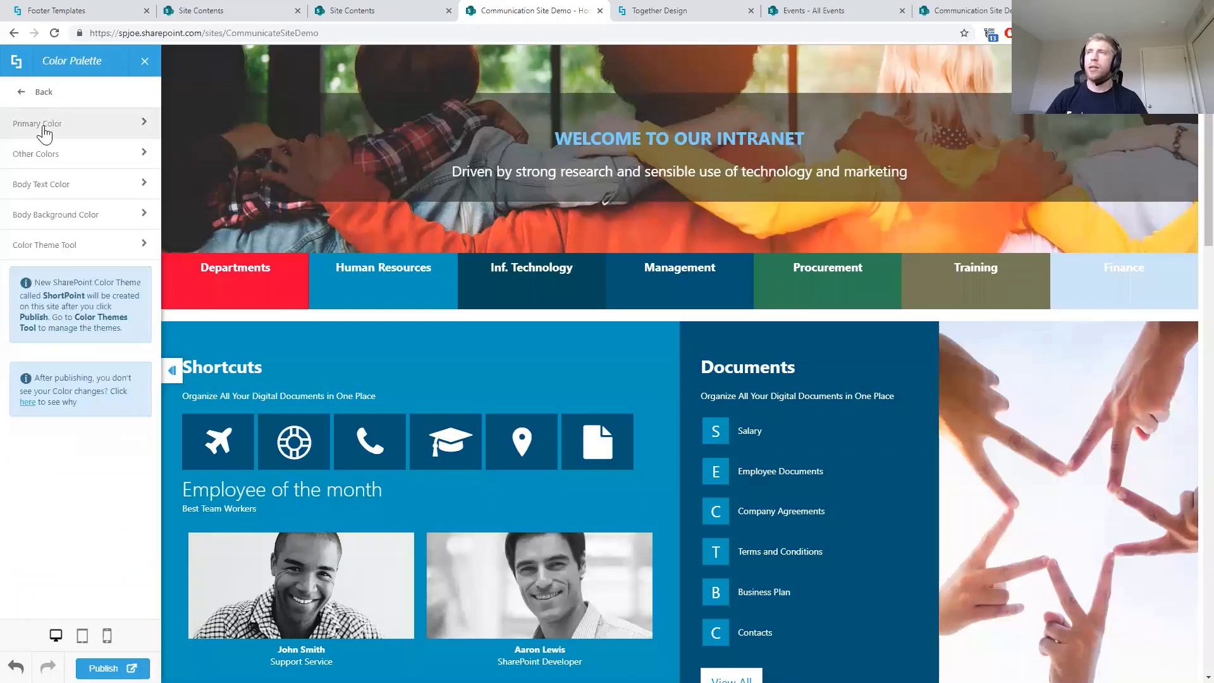
# Review the palette's secondary, highlight and alternate colors and the themes available in the Color Theme Tool
pyautogui.click(45, 158)
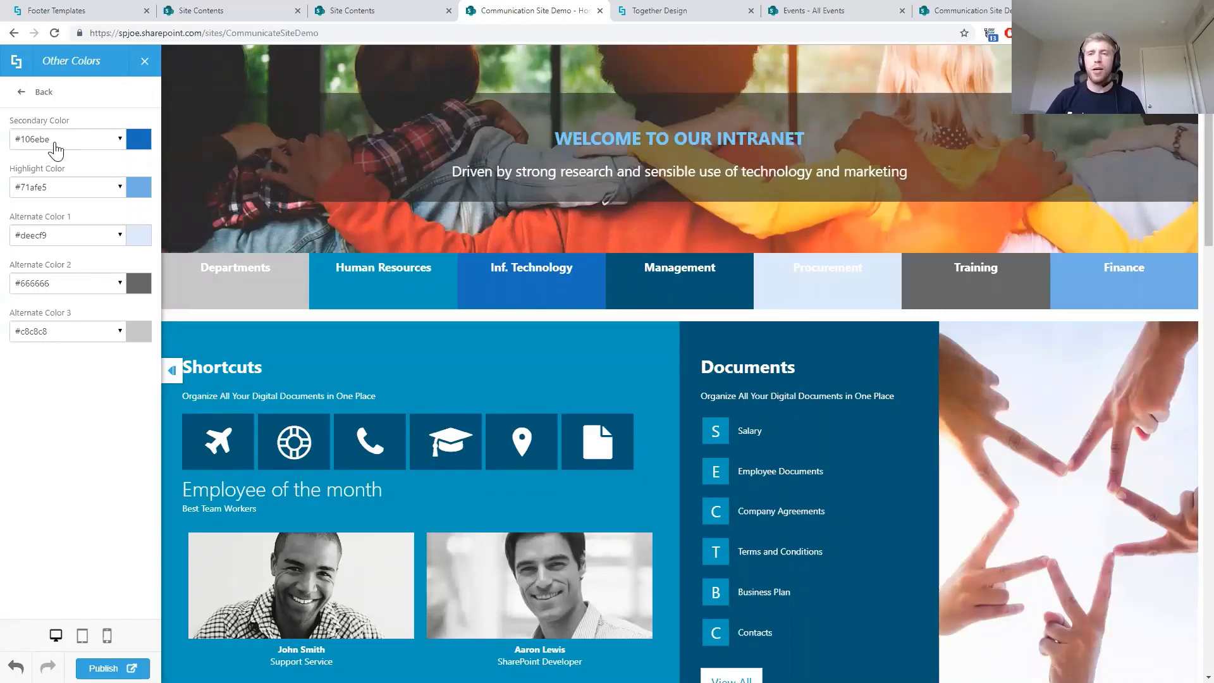
pyautogui.click(29, 100)
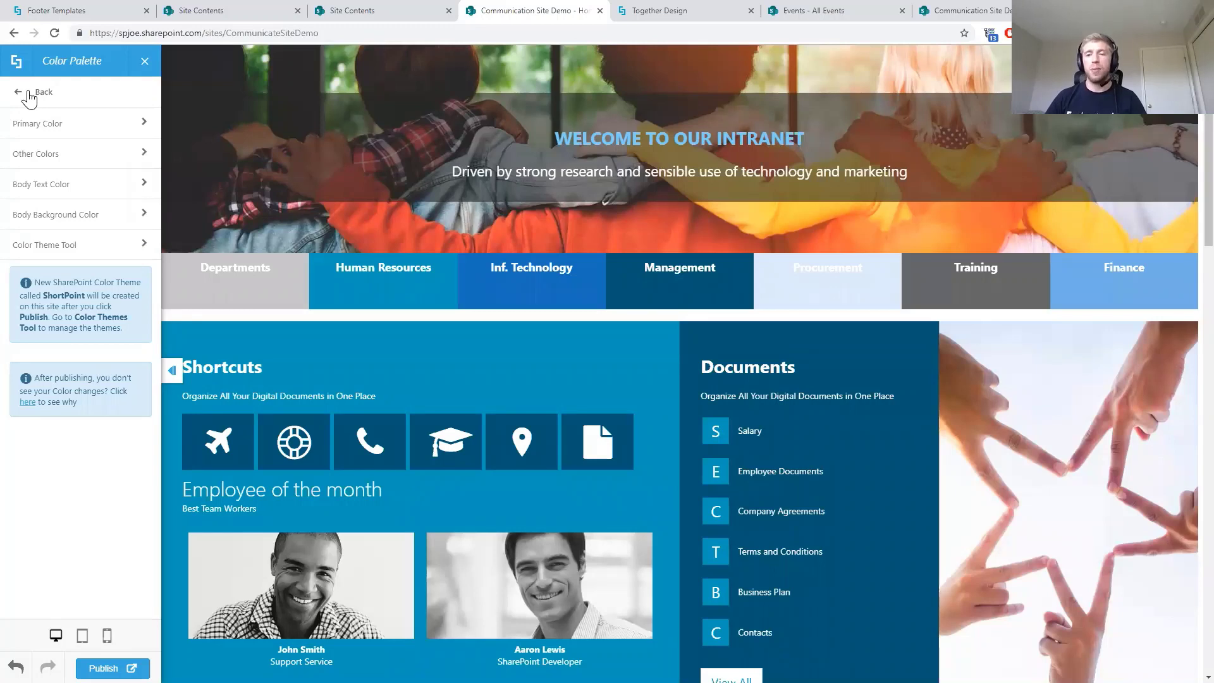
pyautogui.click(64, 247)
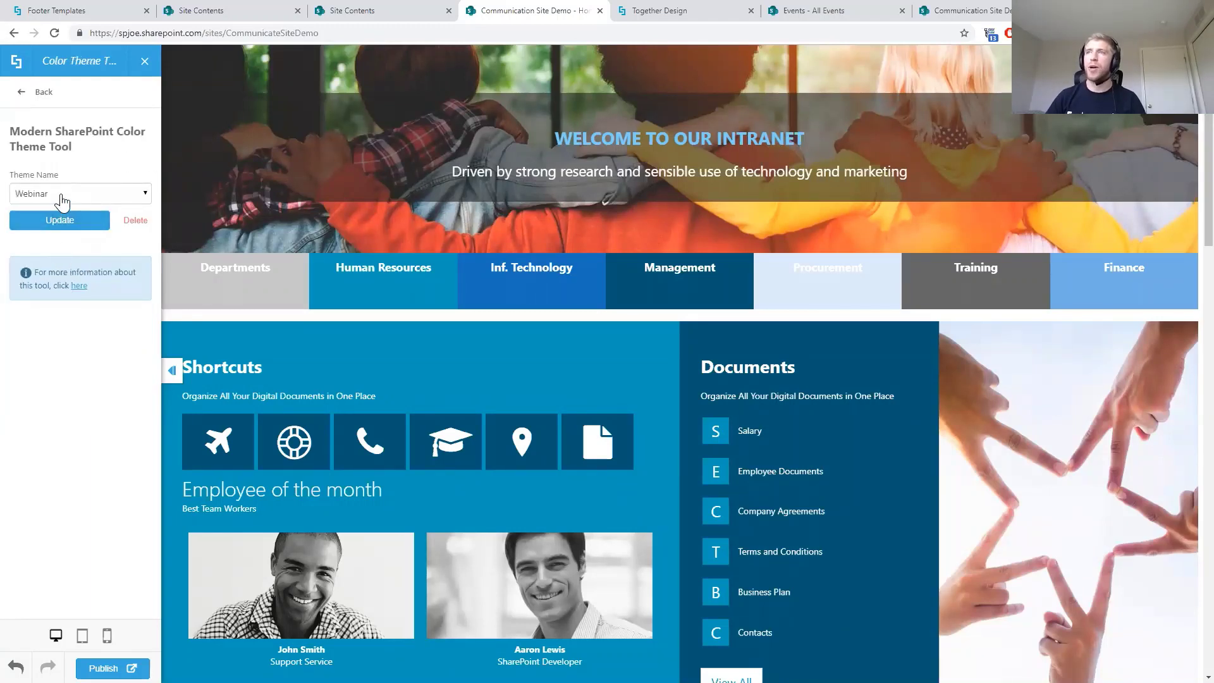
pyautogui.click(61, 194)
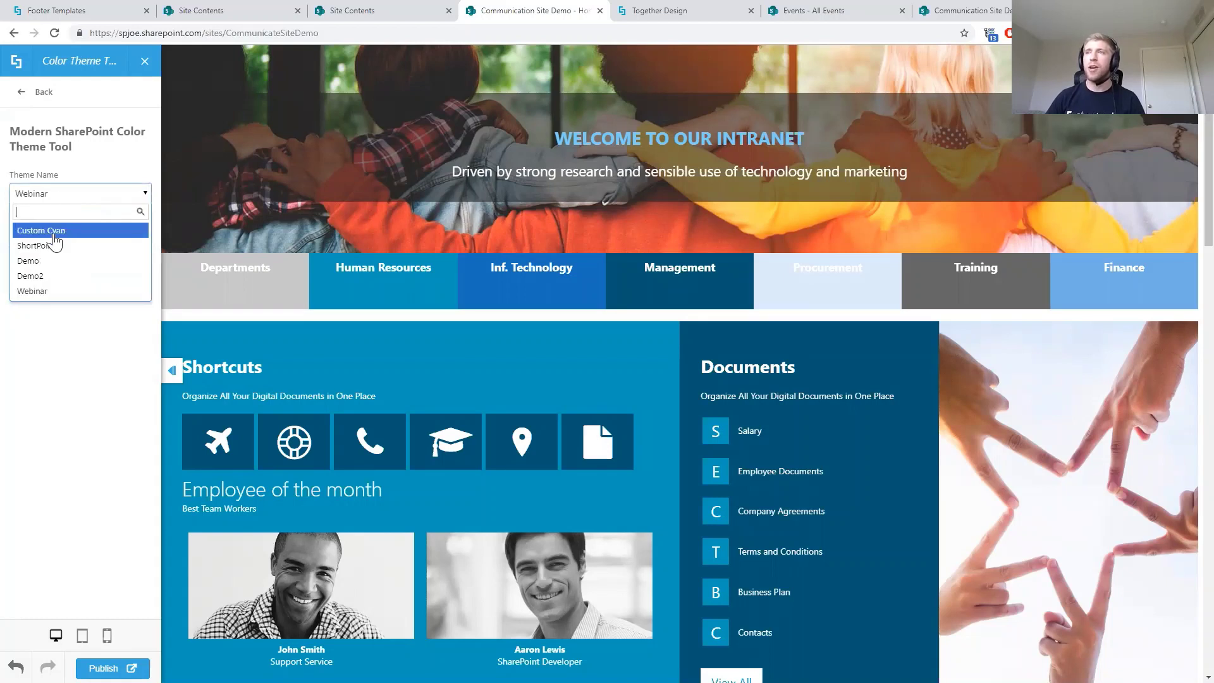
pyautogui.click(103, 169)
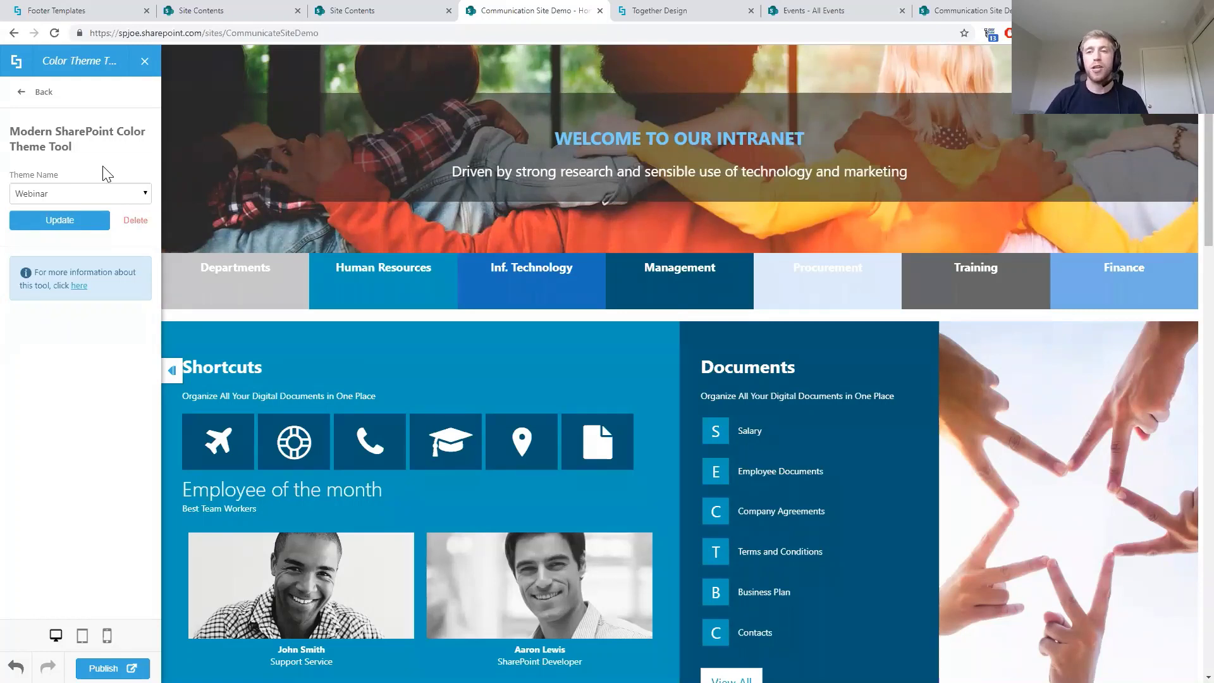
pyautogui.click(30, 96)
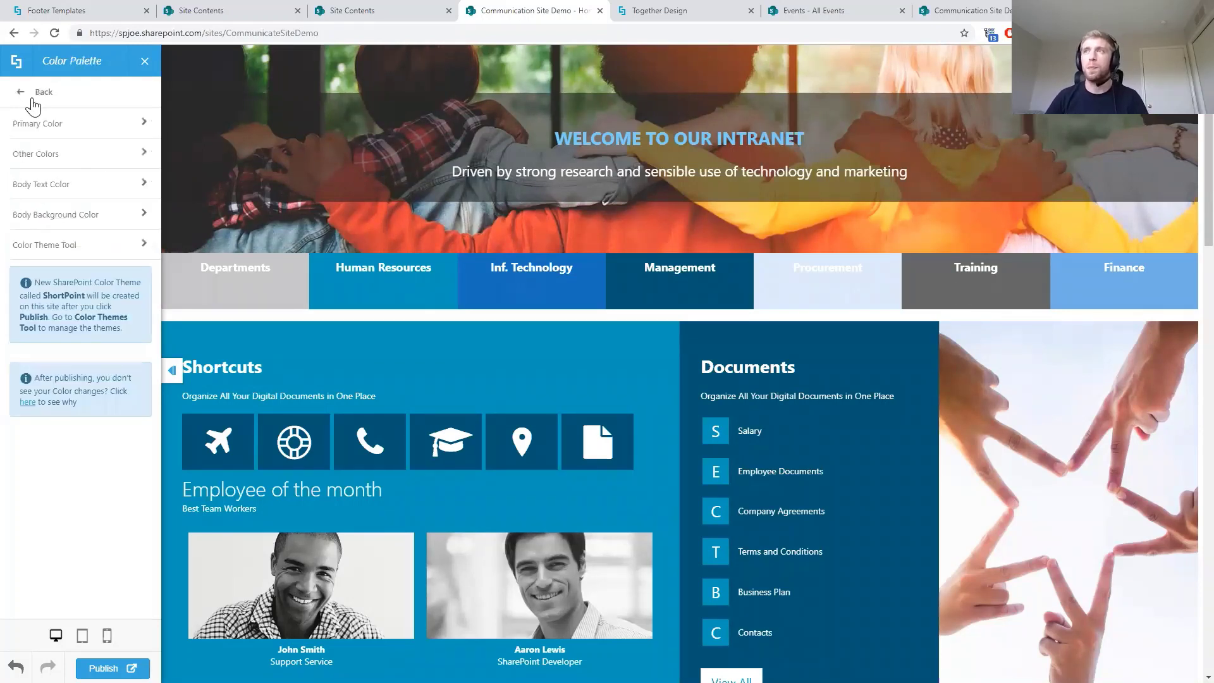
pyautogui.click(29, 96)
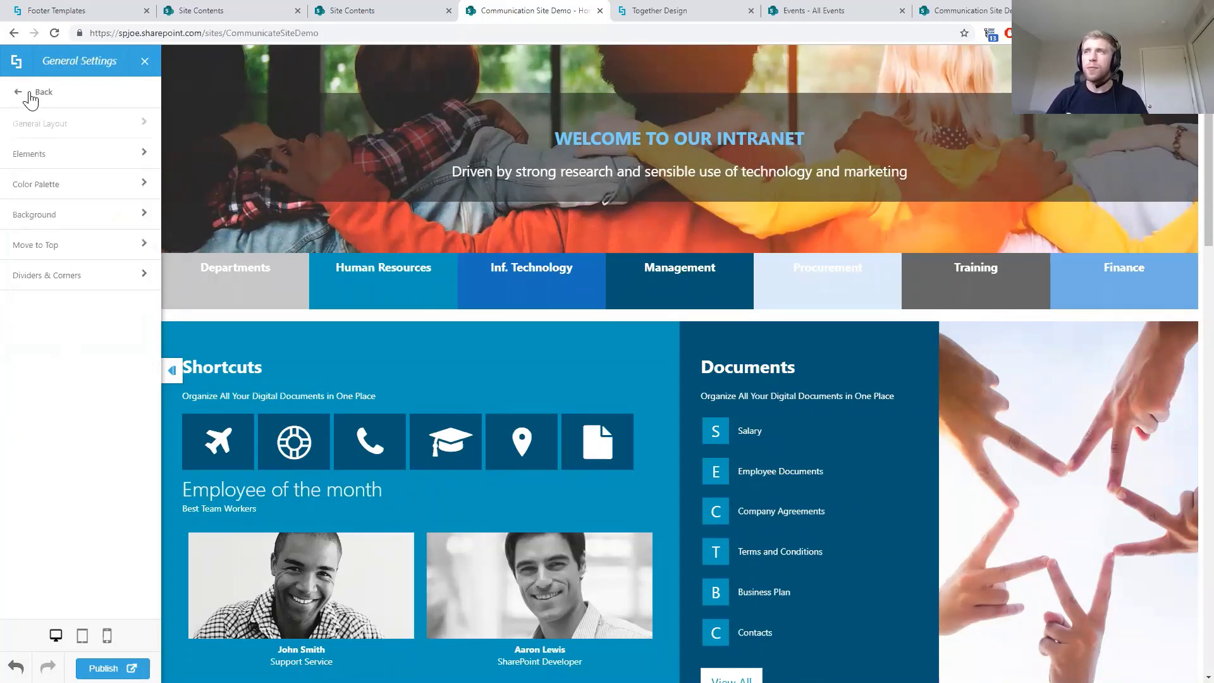
pyautogui.click(30, 96)
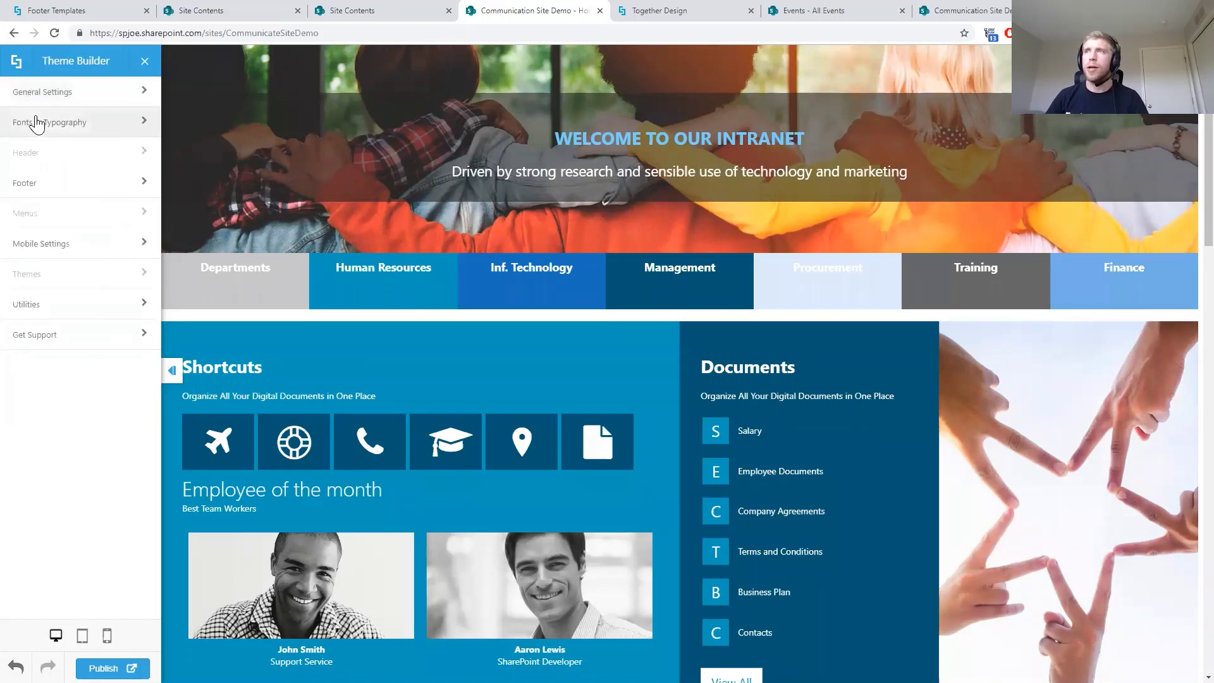
# Set the site's base font to Montserrat in the typography settings
pyautogui.click(36, 123)
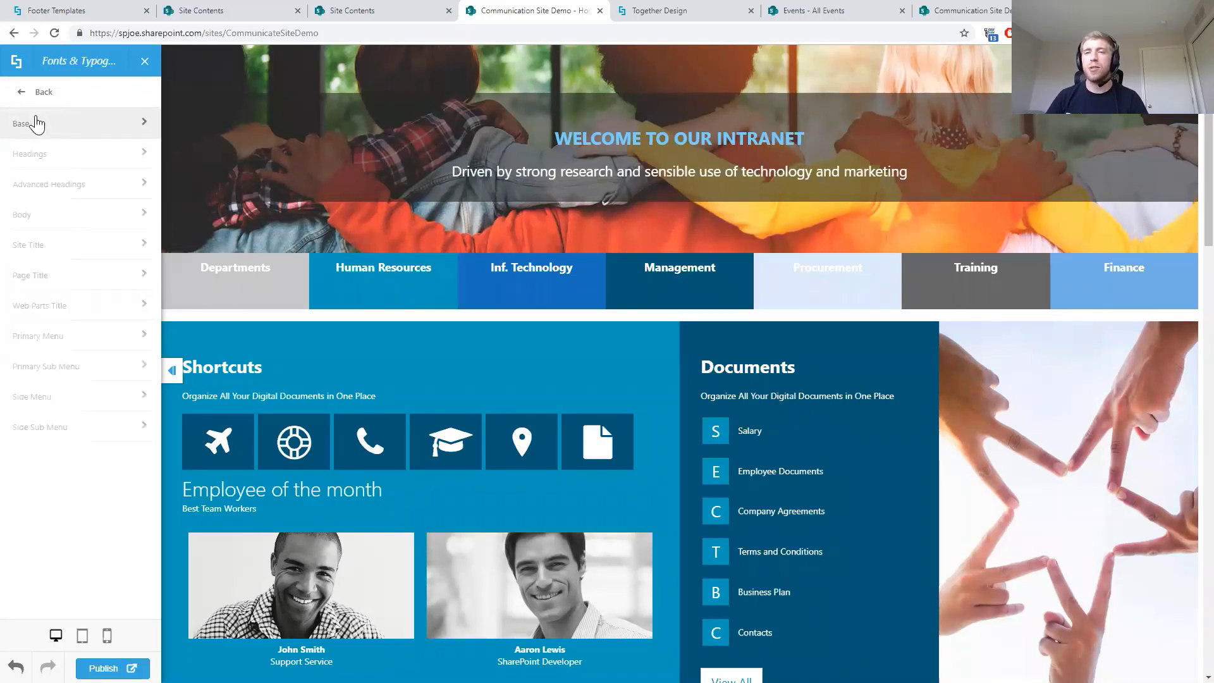
pyautogui.click(36, 123)
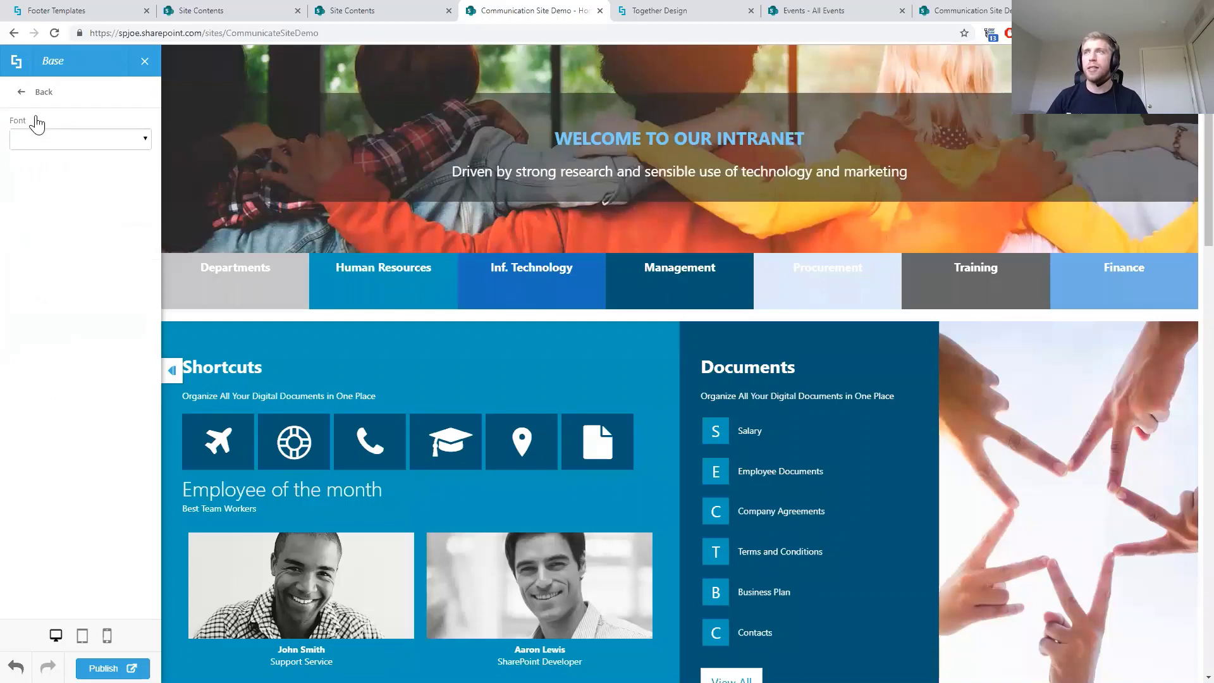
pyautogui.click(63, 141)
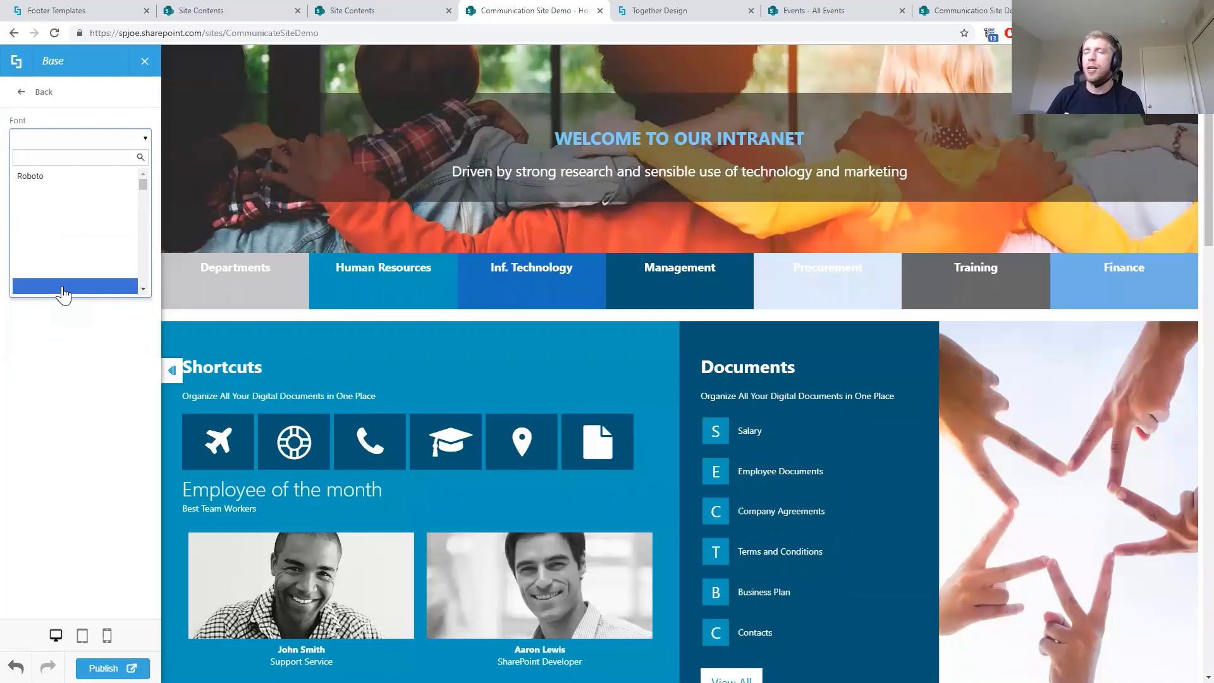
pyautogui.click(40, 286)
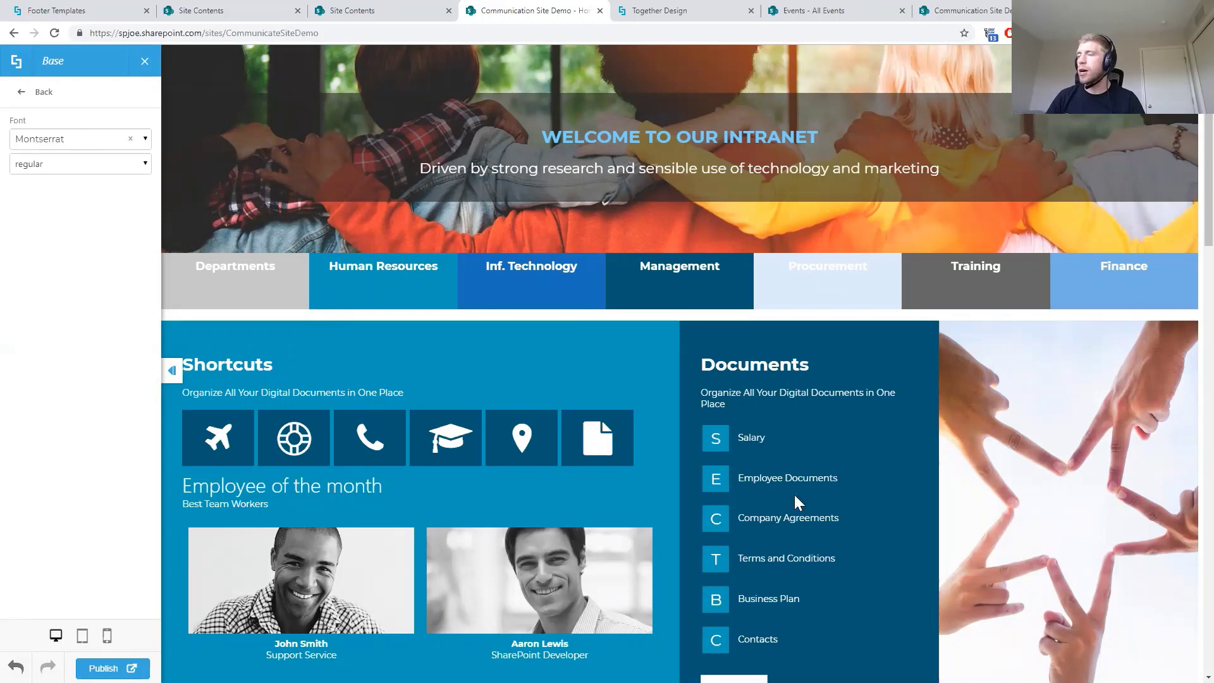
pyautogui.click(22, 95)
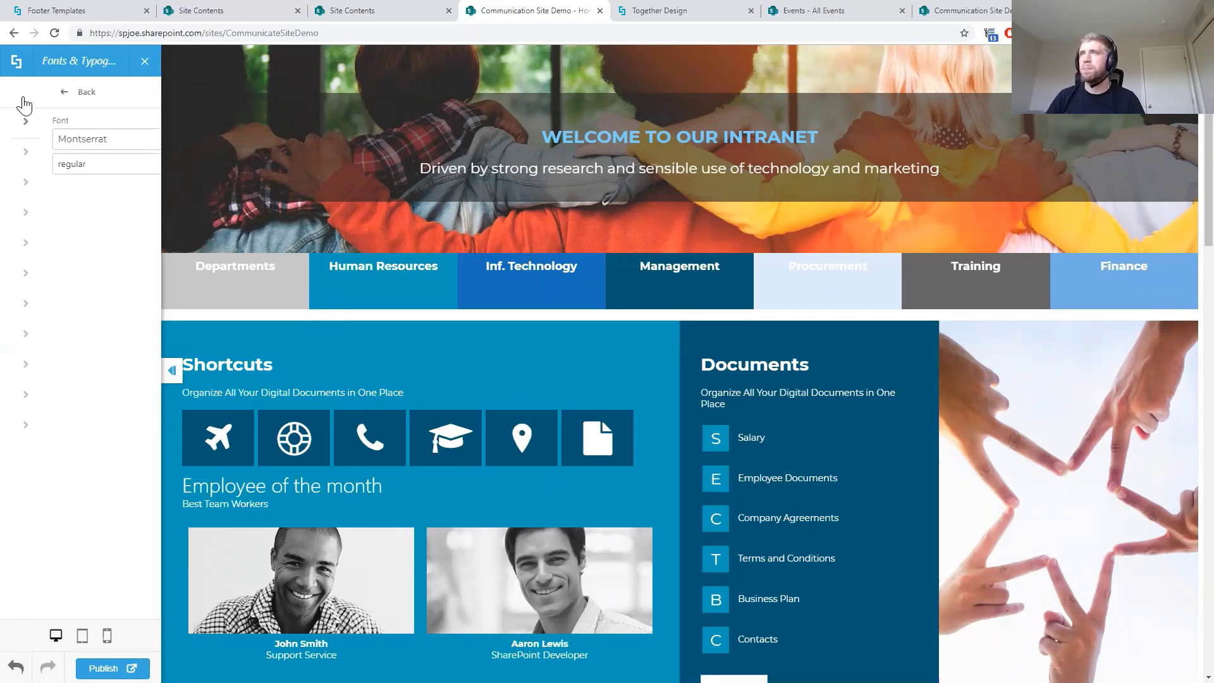
pyautogui.click(22, 95)
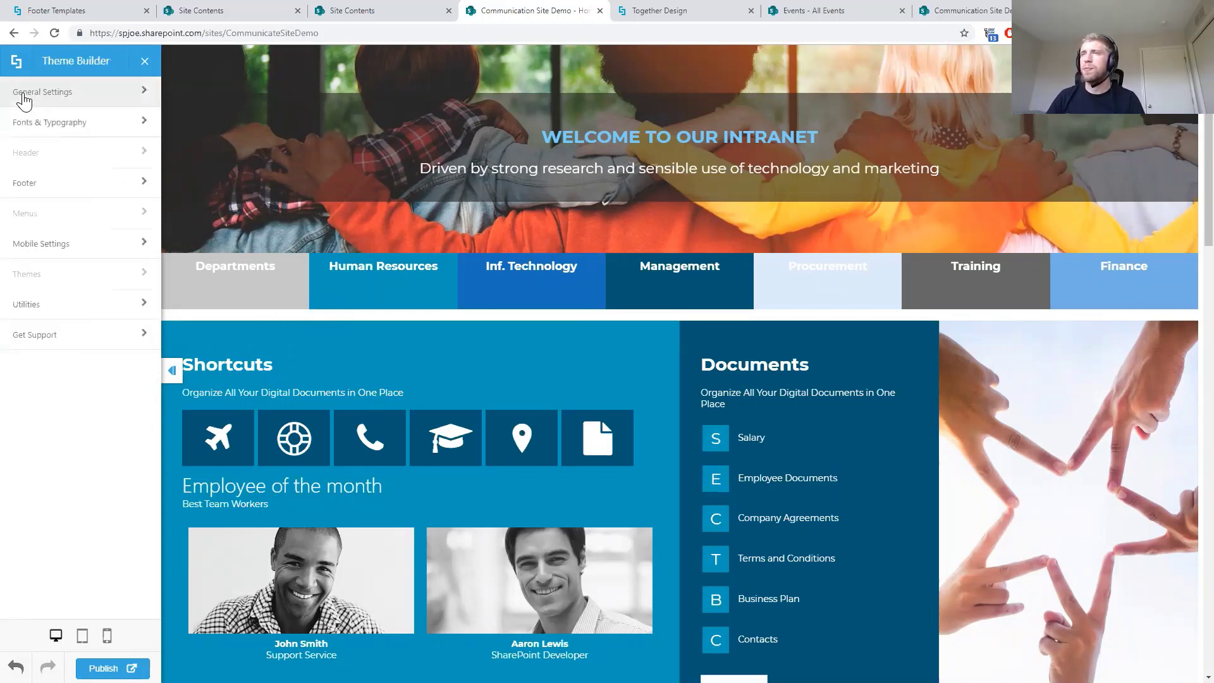
# Assign the saved footer named "footer" to the site in the footer's general layout settings
pyautogui.click(64, 199)
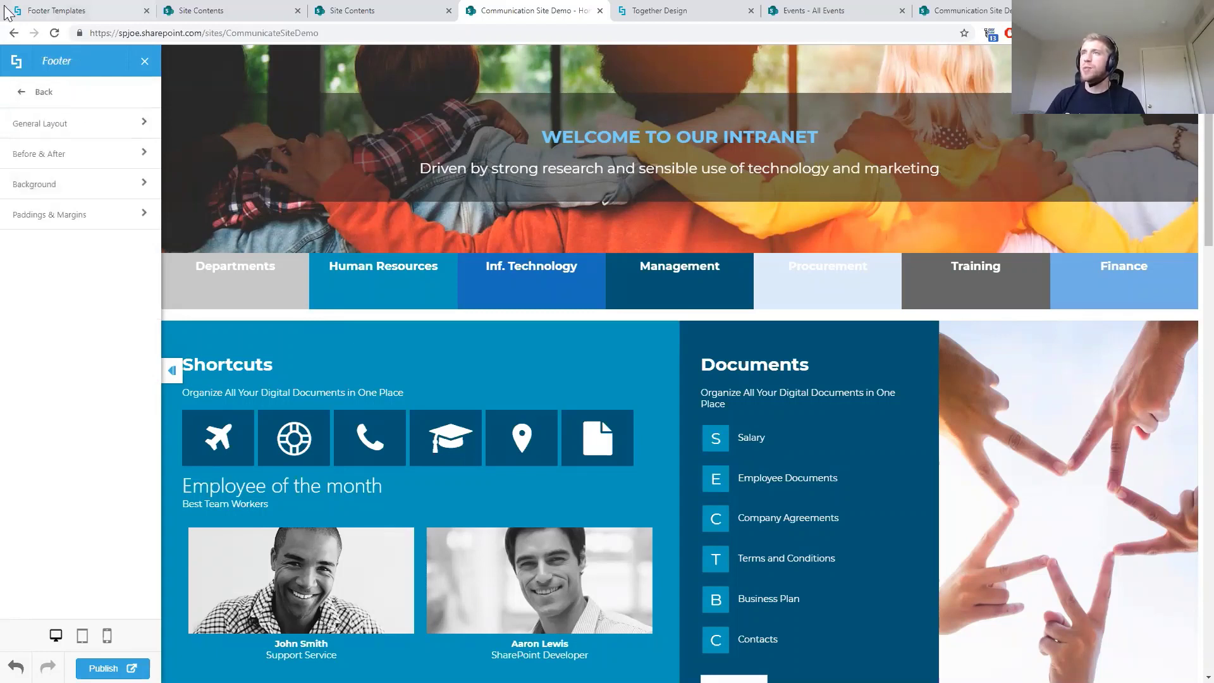
pyautogui.click(57, 130)
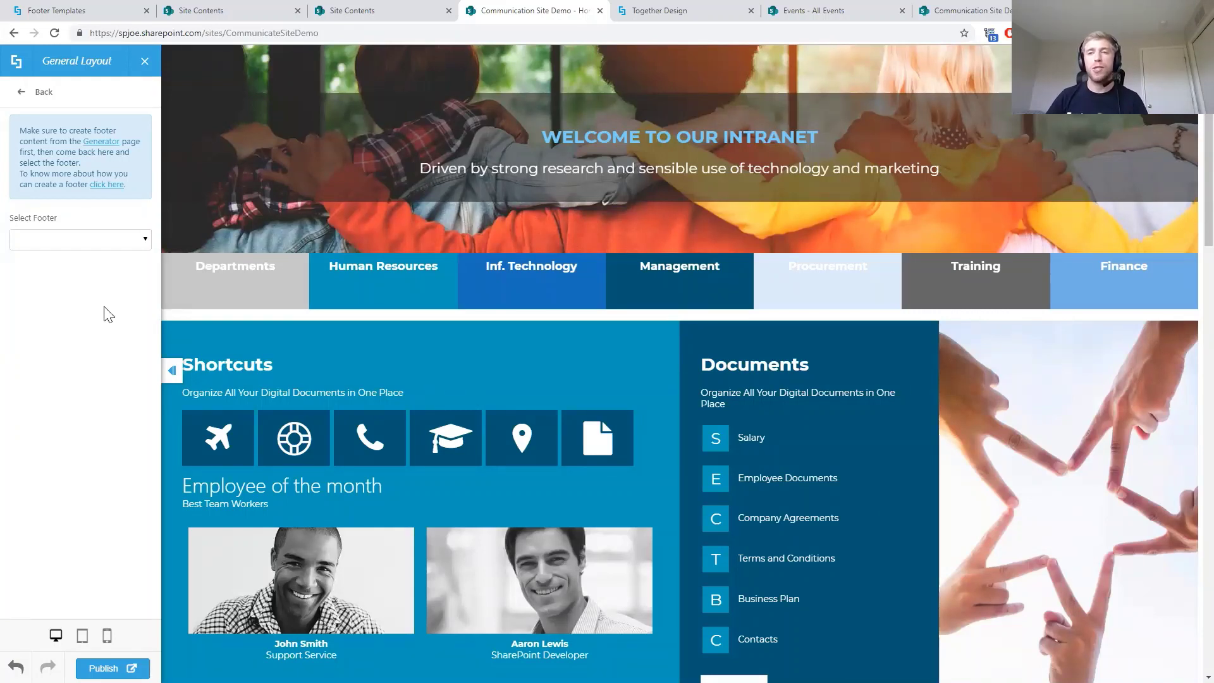
pyautogui.click(106, 243)
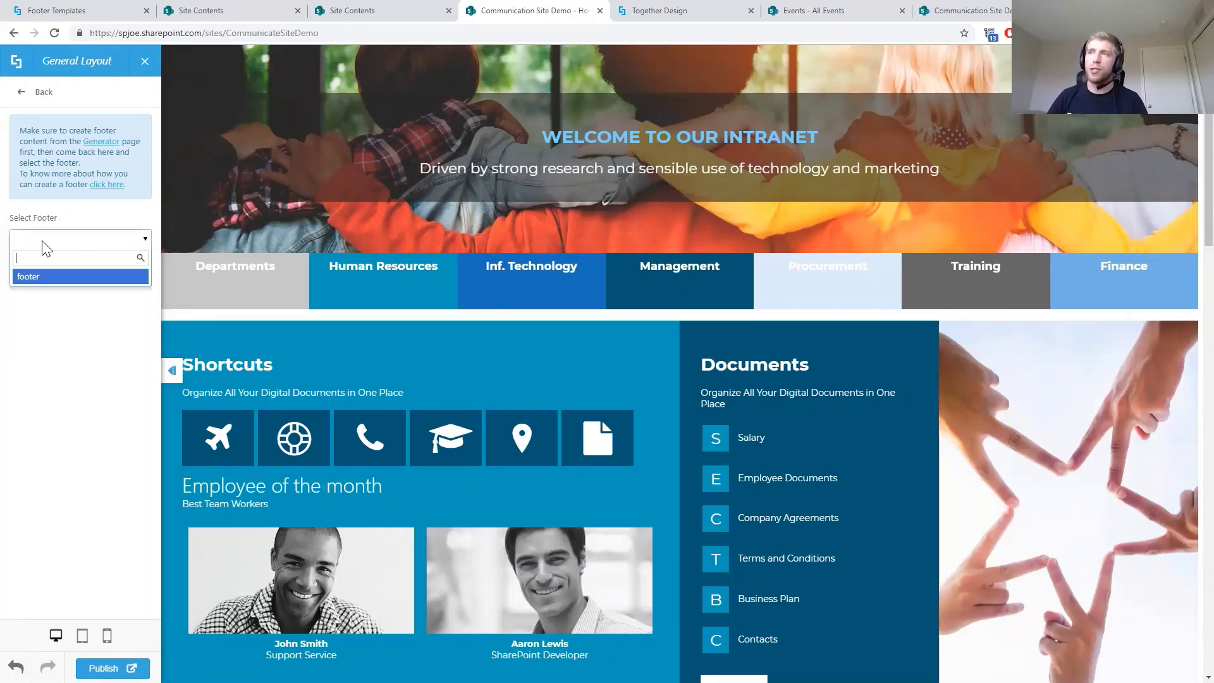
pyautogui.click(61, 278)
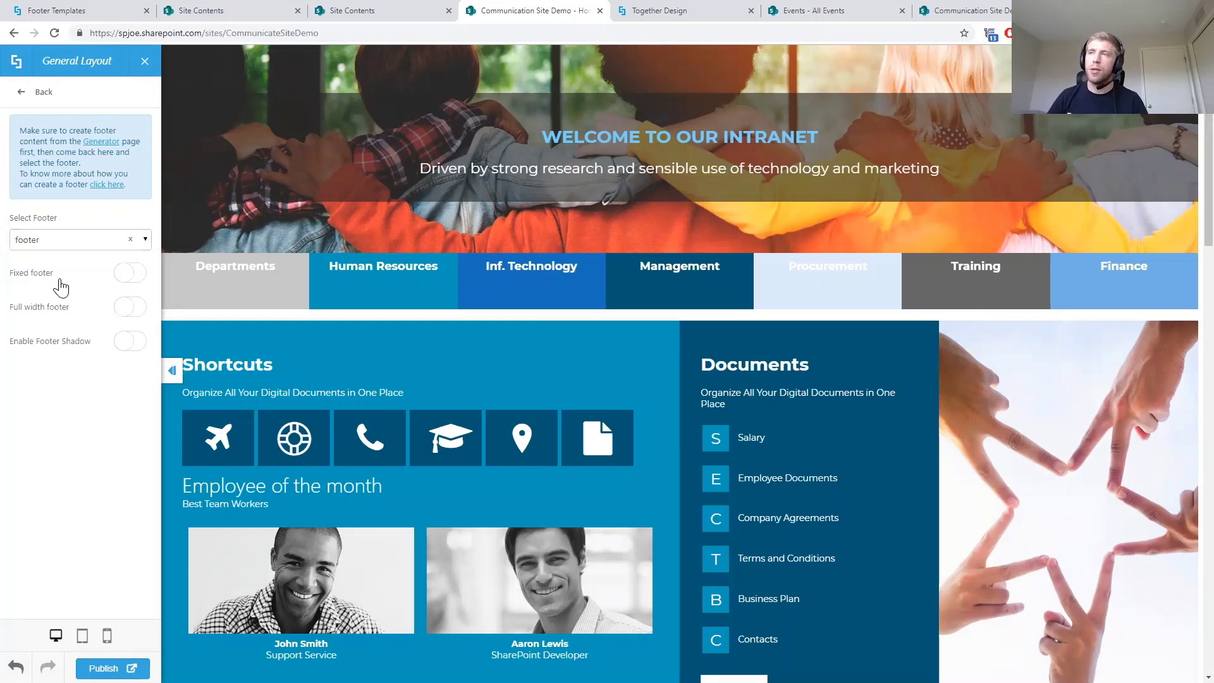
pyautogui.scroll(-20, 357, 410)
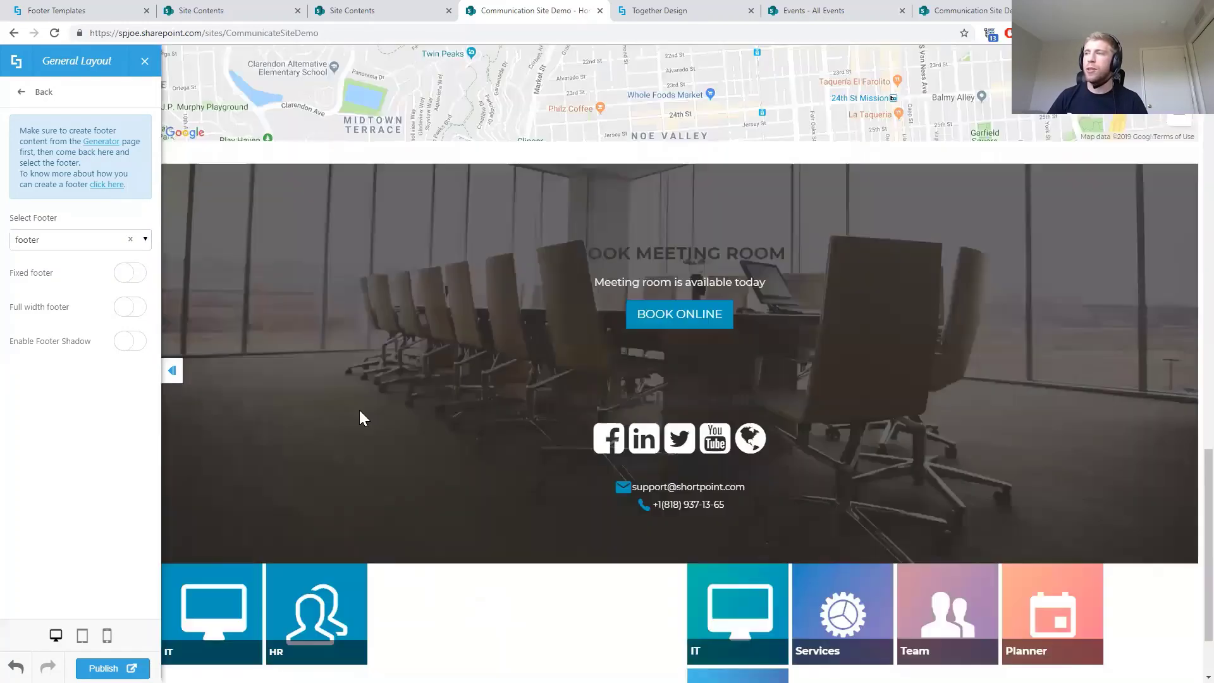
pyautogui.scroll(-2, 360, 411)
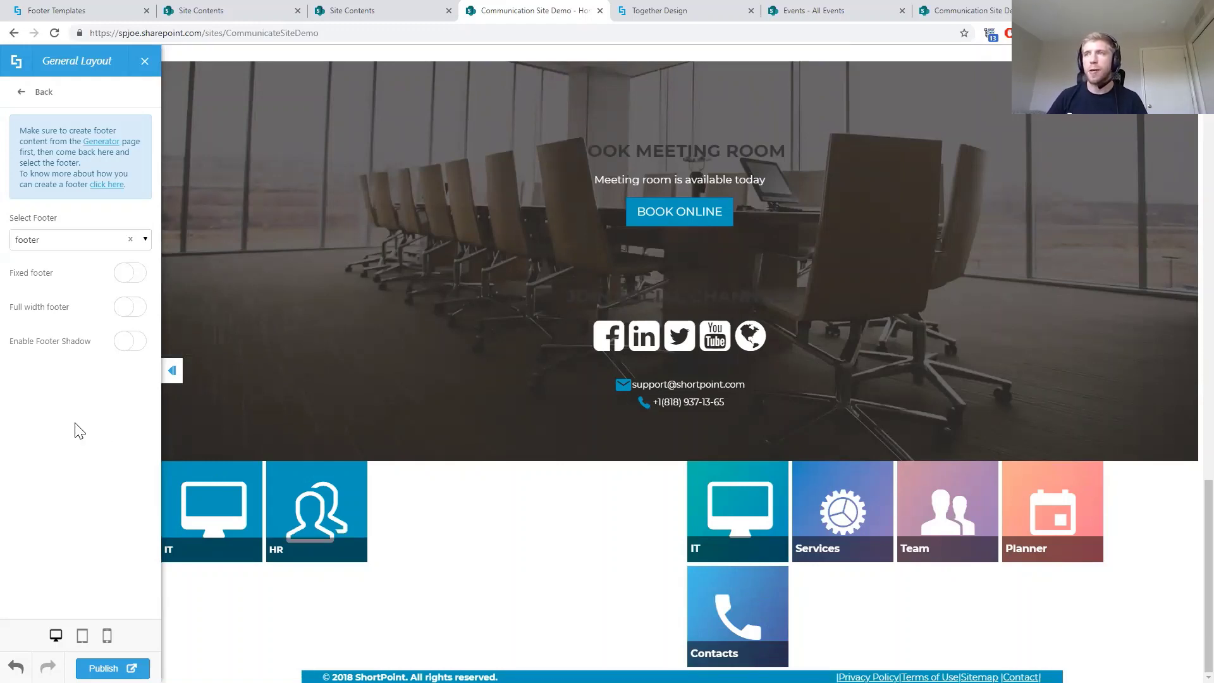
pyautogui.click(26, 96)
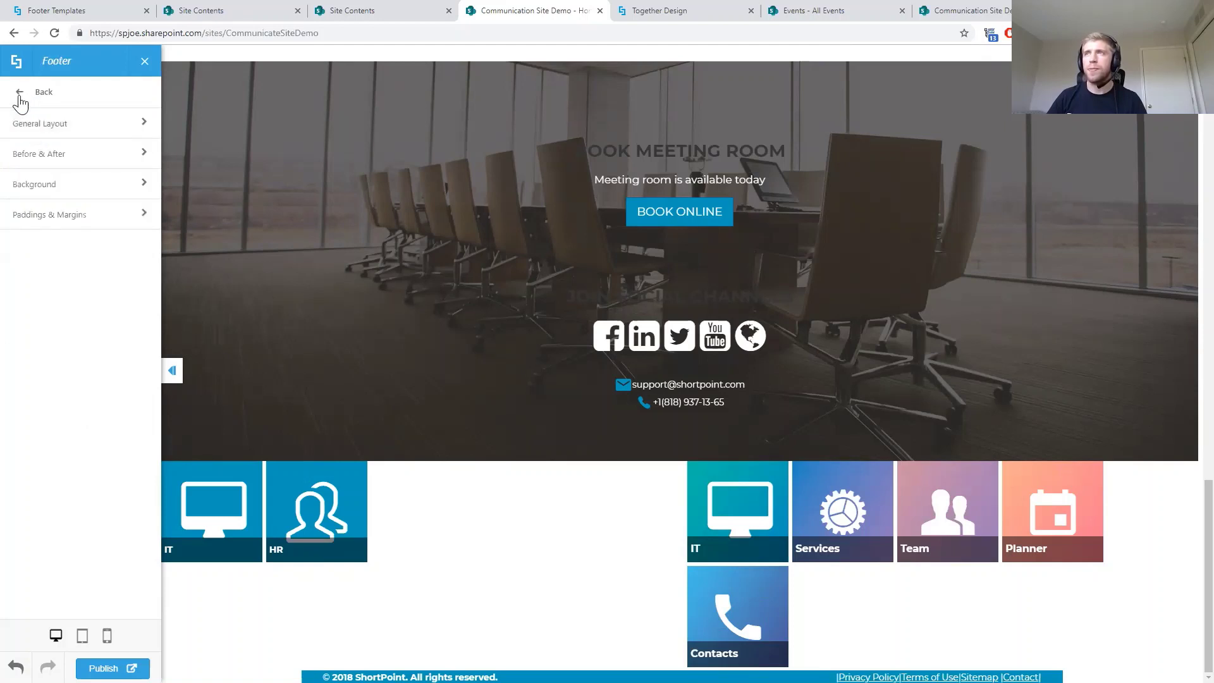
pyautogui.click(22, 99)
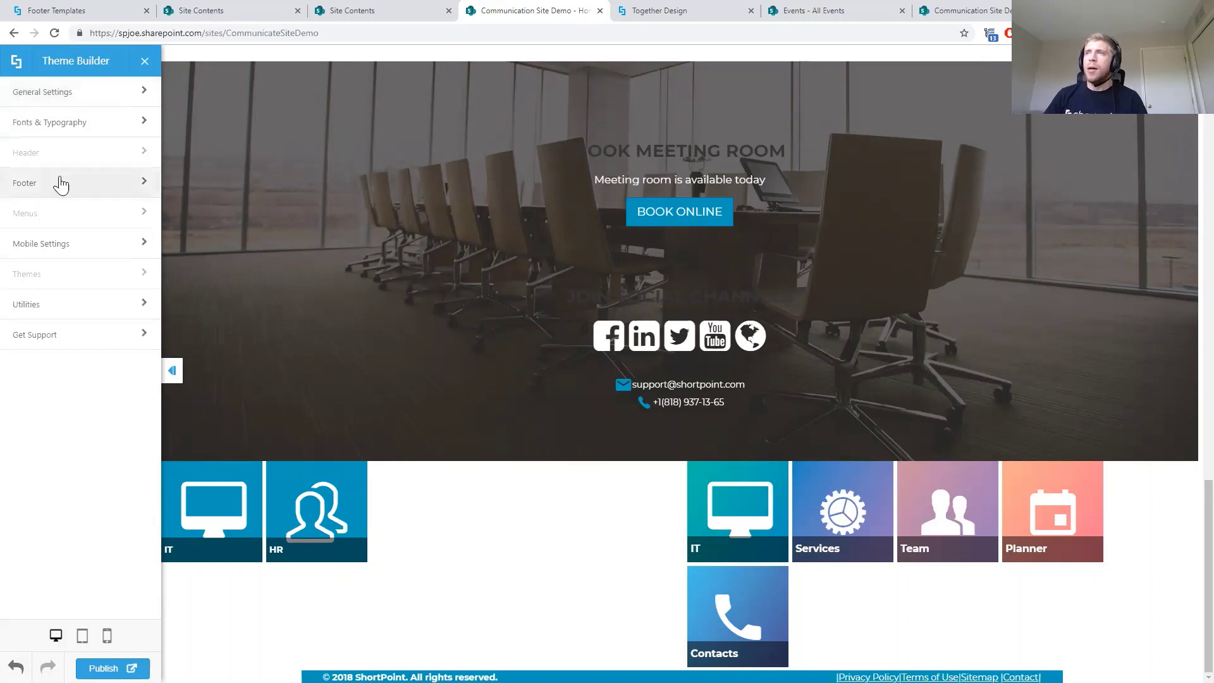
# Preview the home page's mobile layout and try Focus Mode for mobile elements, switching it back off
pyautogui.click(69, 253)
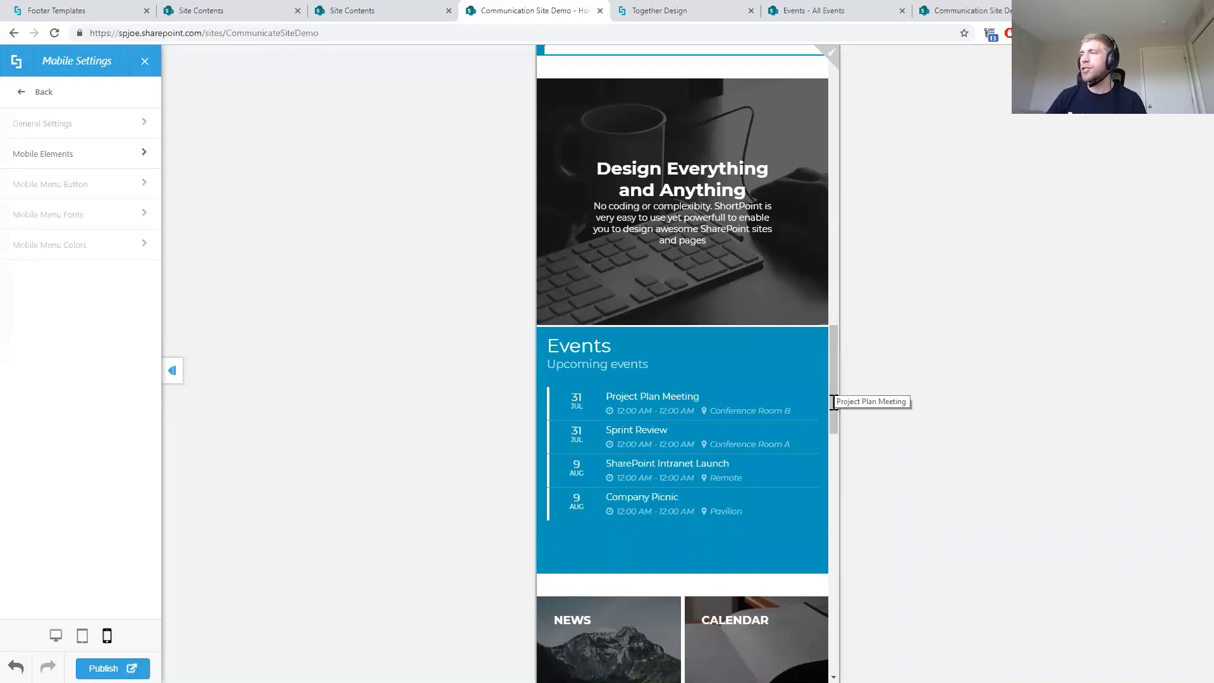
pyautogui.scroll(5, 834, 403)
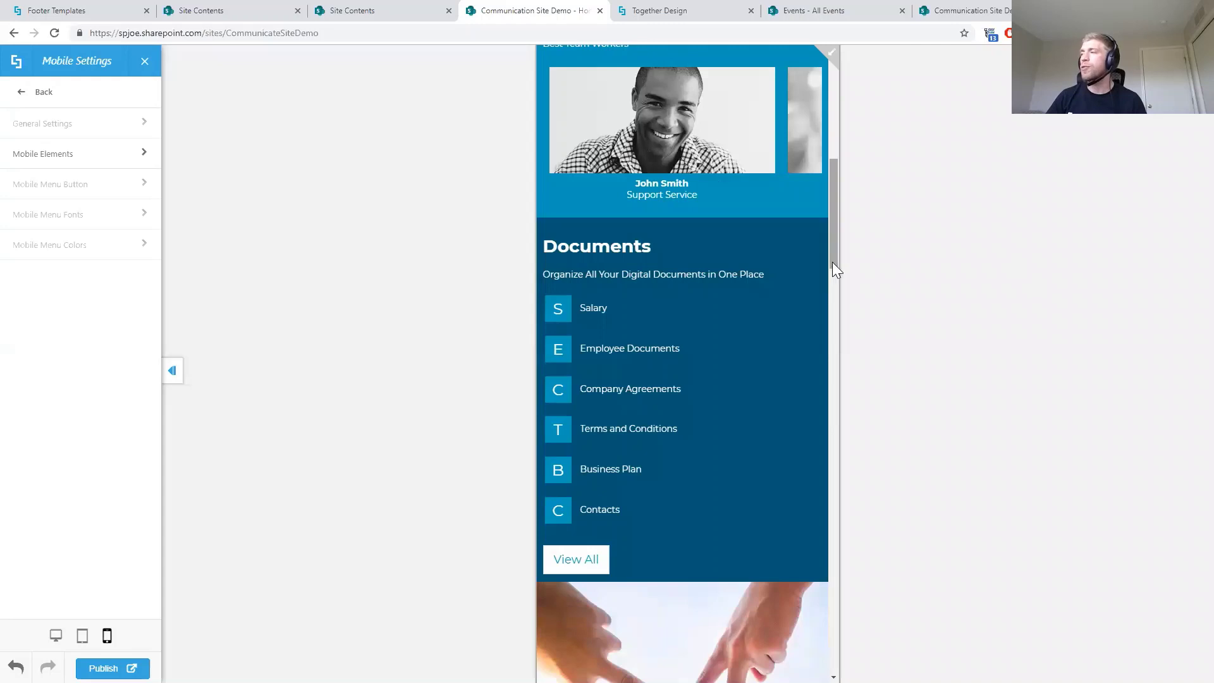
pyautogui.click(84, 161)
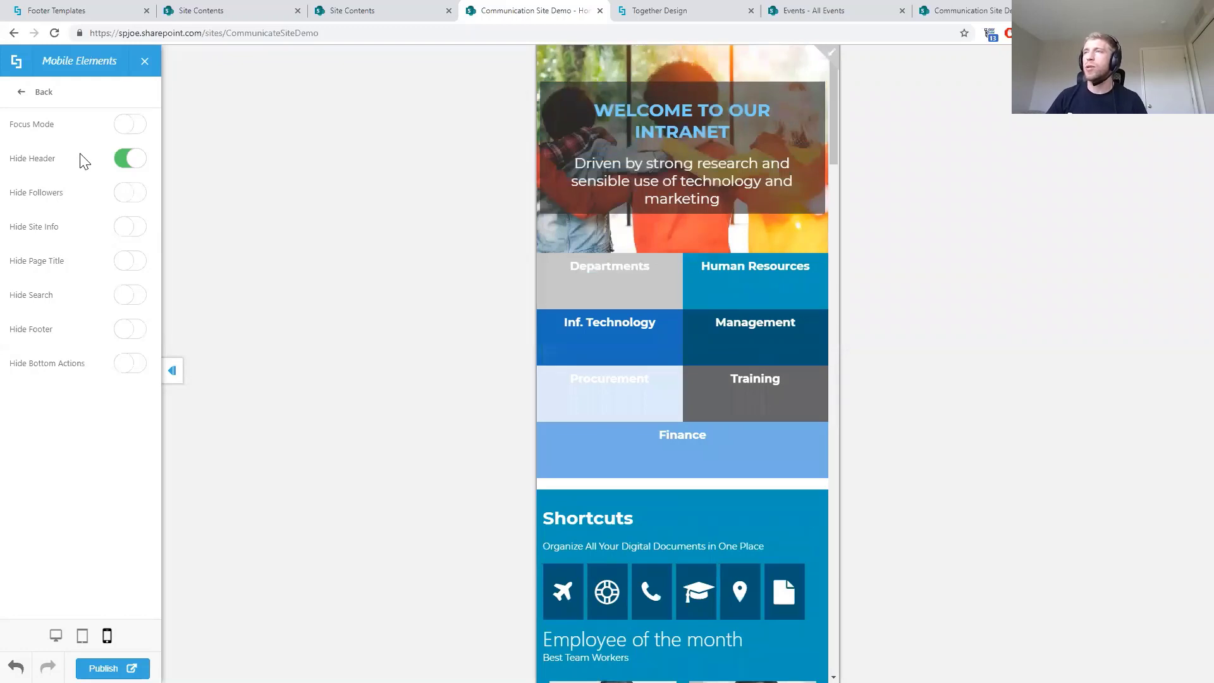
pyautogui.click(123, 127)
pyautogui.click(128, 124)
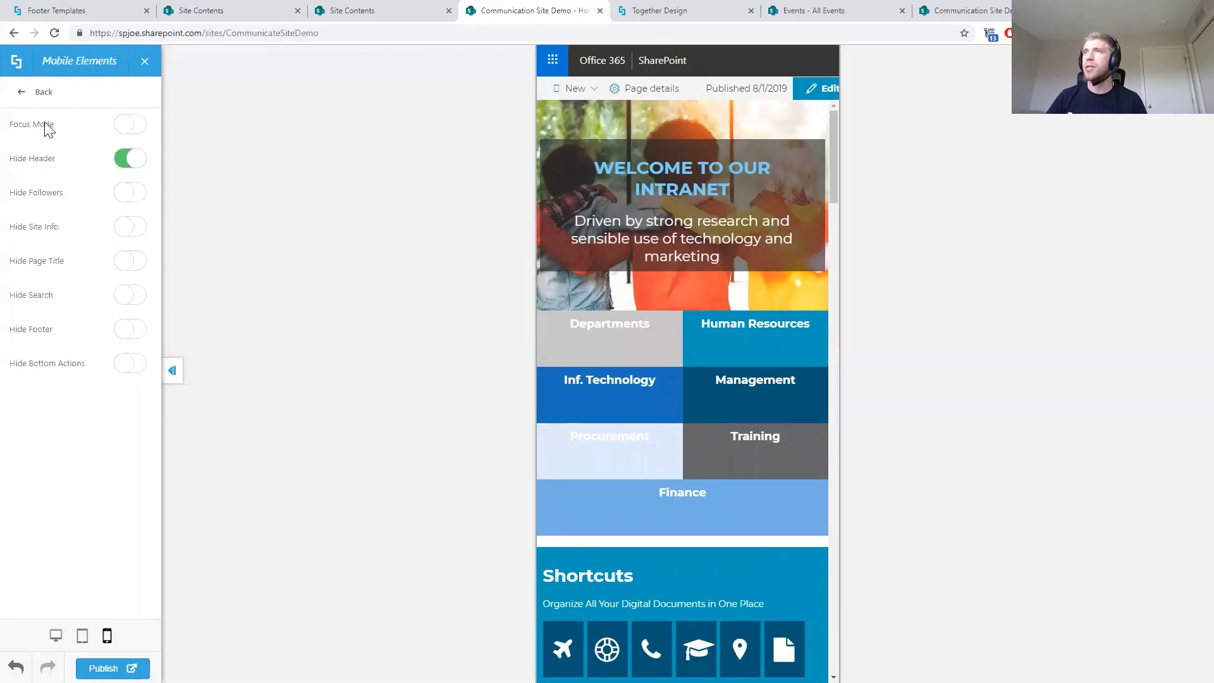
pyautogui.click(30, 96)
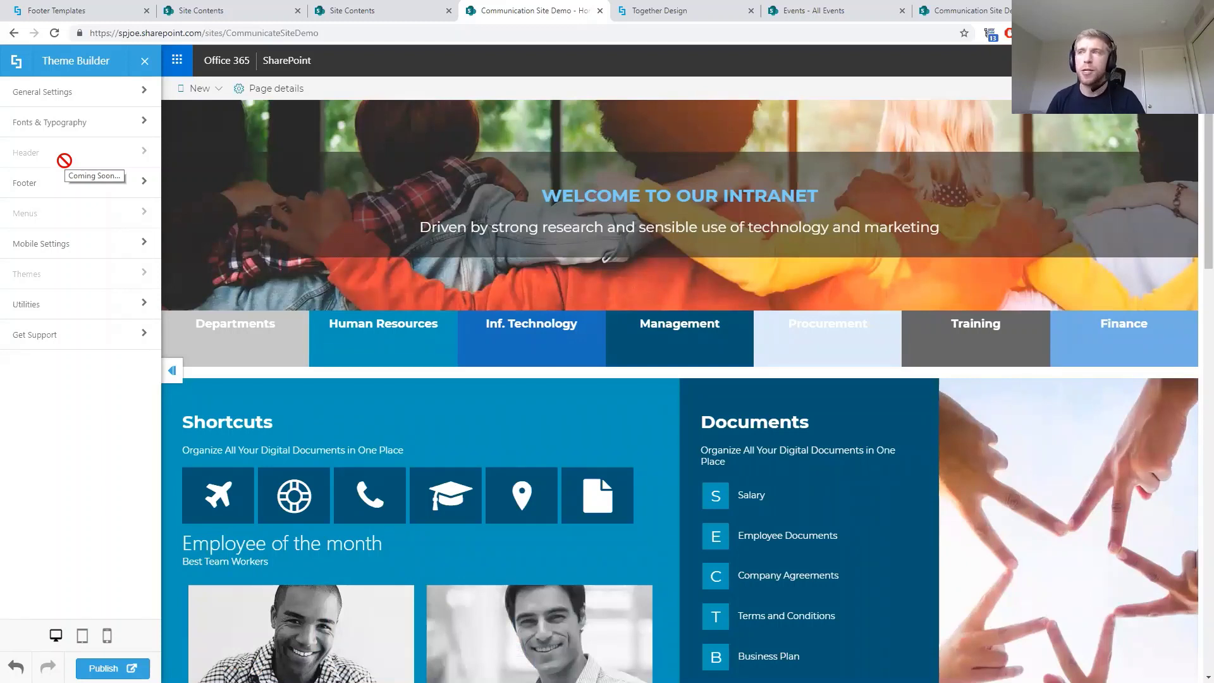
# Copy the current branding settings from the export utility and look over the custom font sources
pyautogui.click(89, 304)
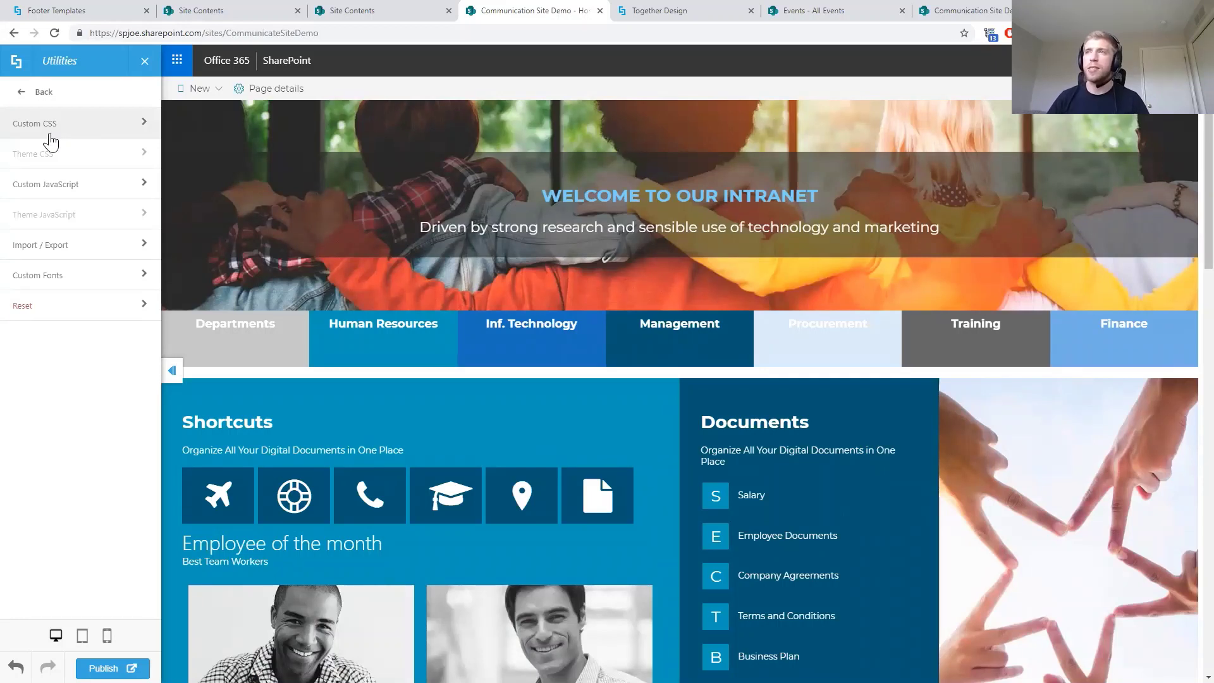
pyautogui.click(53, 253)
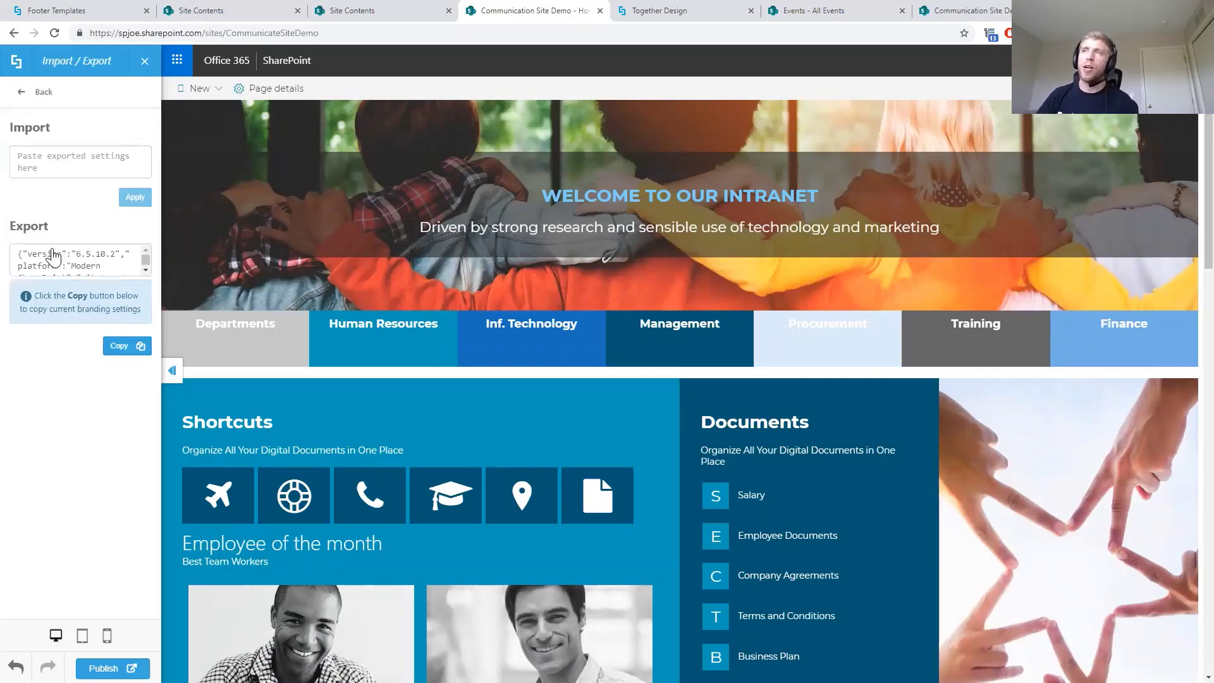
pyautogui.click(130, 347)
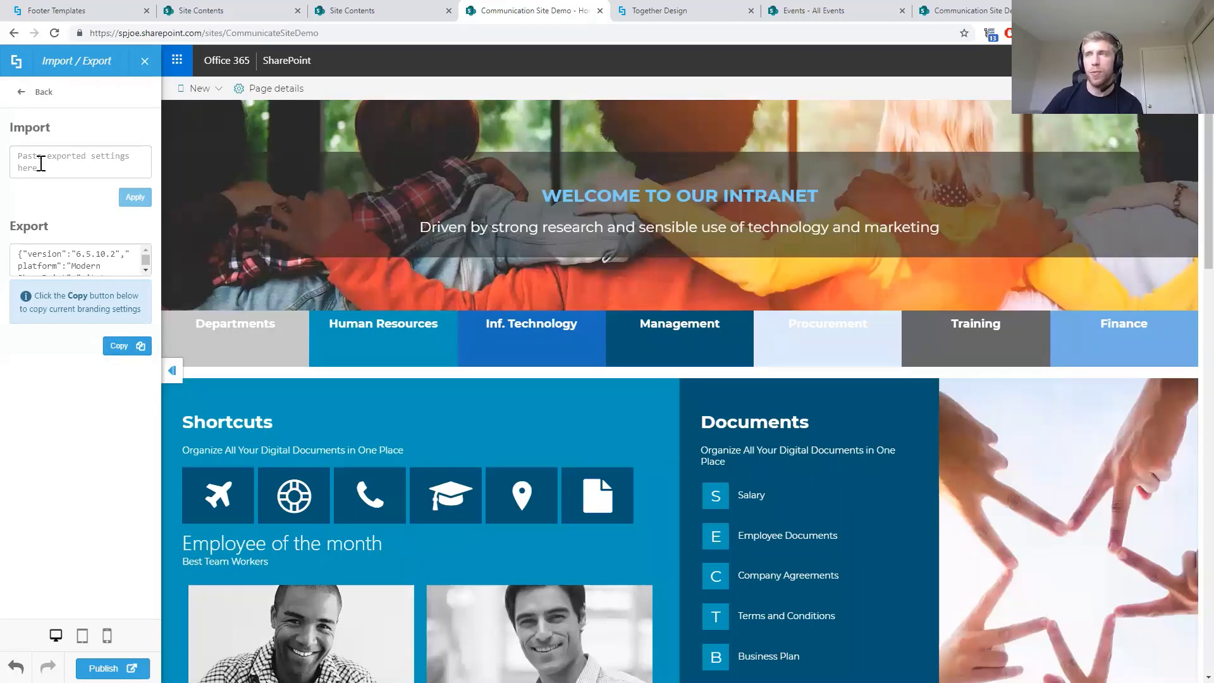
pyautogui.click(31, 100)
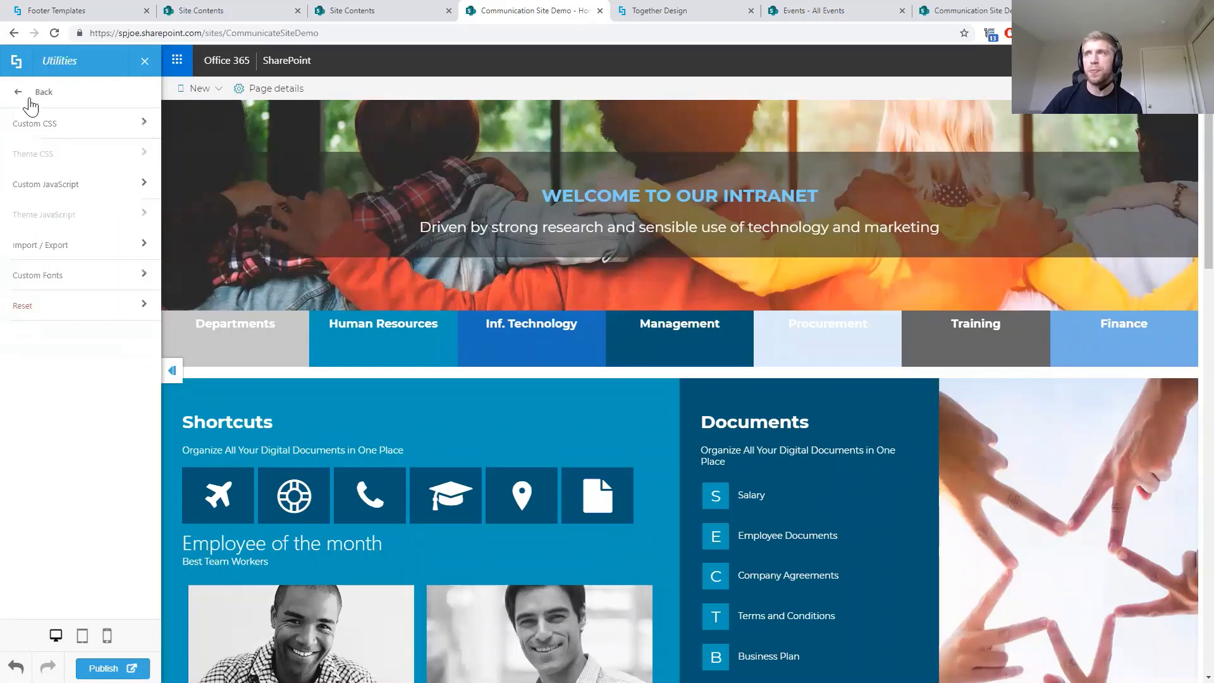
pyautogui.click(46, 277)
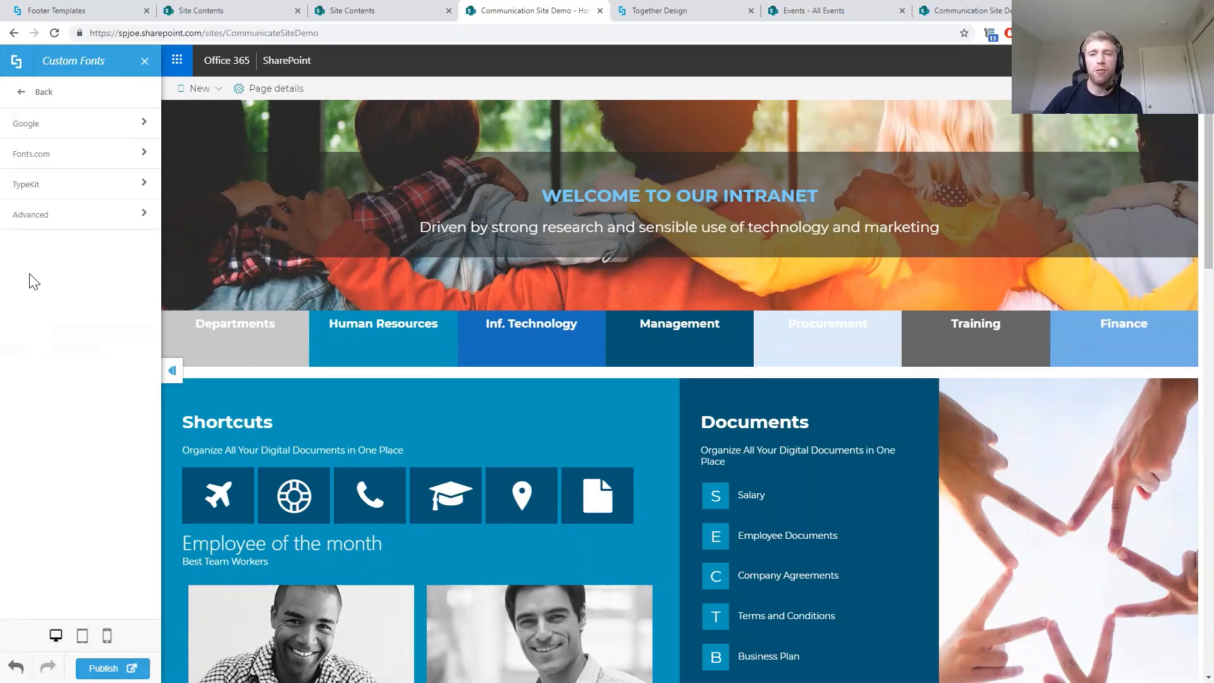
pyautogui.click(19, 95)
pyautogui.click(19, 95)
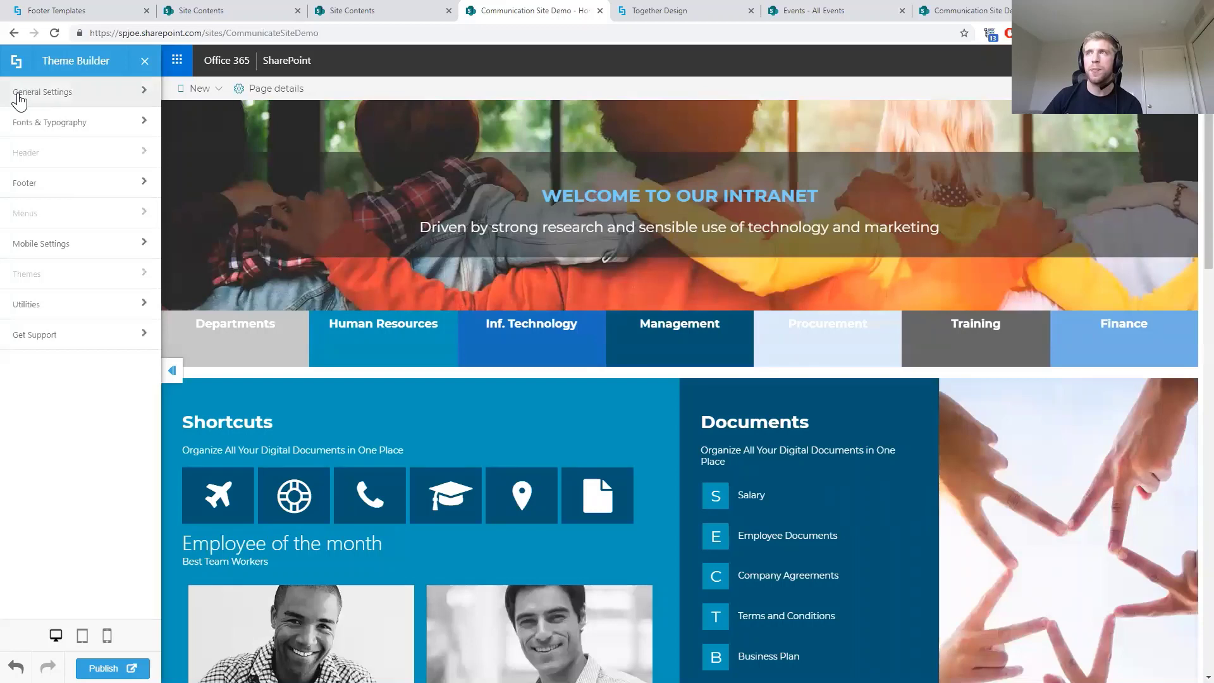
# Turn off Hide Header for all sites, publish the theme and look through the published home page
pyautogui.click(19, 95)
pyautogui.click(19, 95)
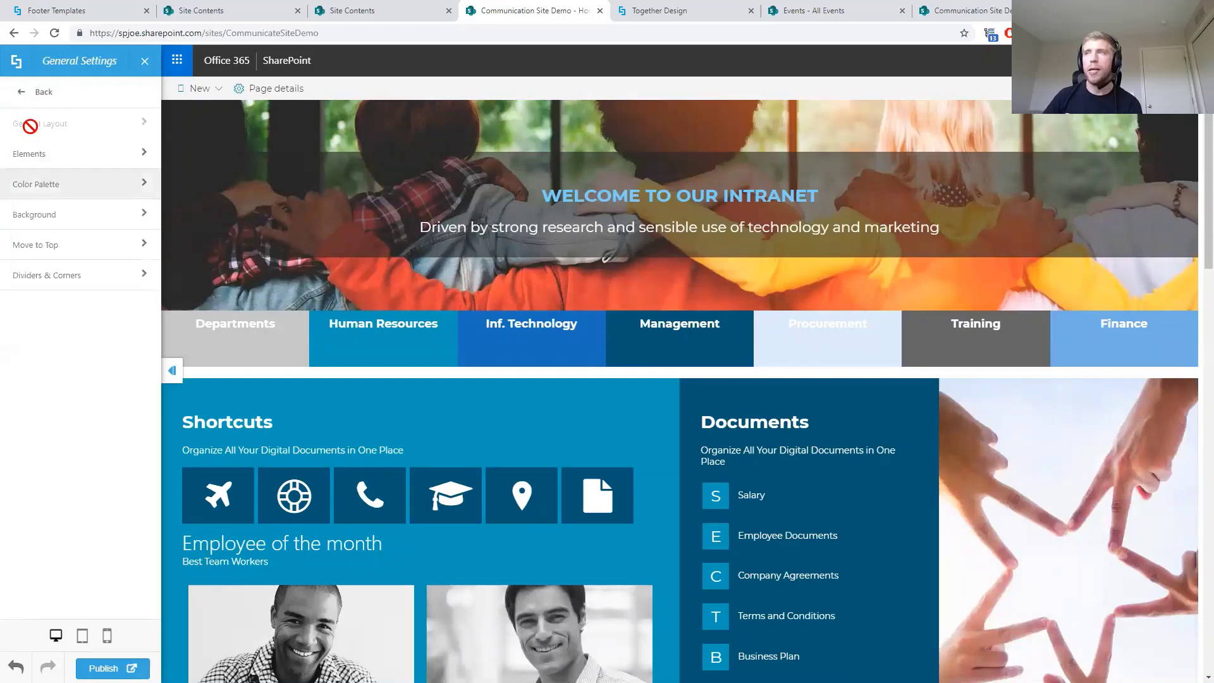
pyautogui.click(32, 163)
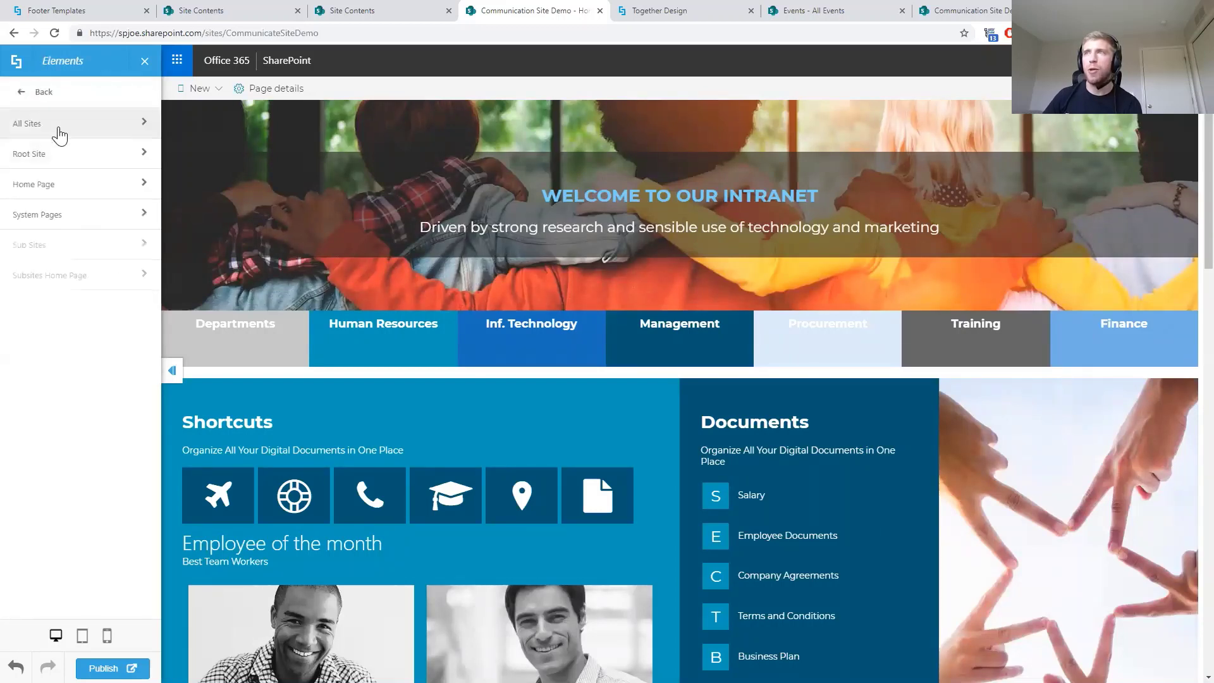
pyautogui.click(60, 134)
pyautogui.click(120, 159)
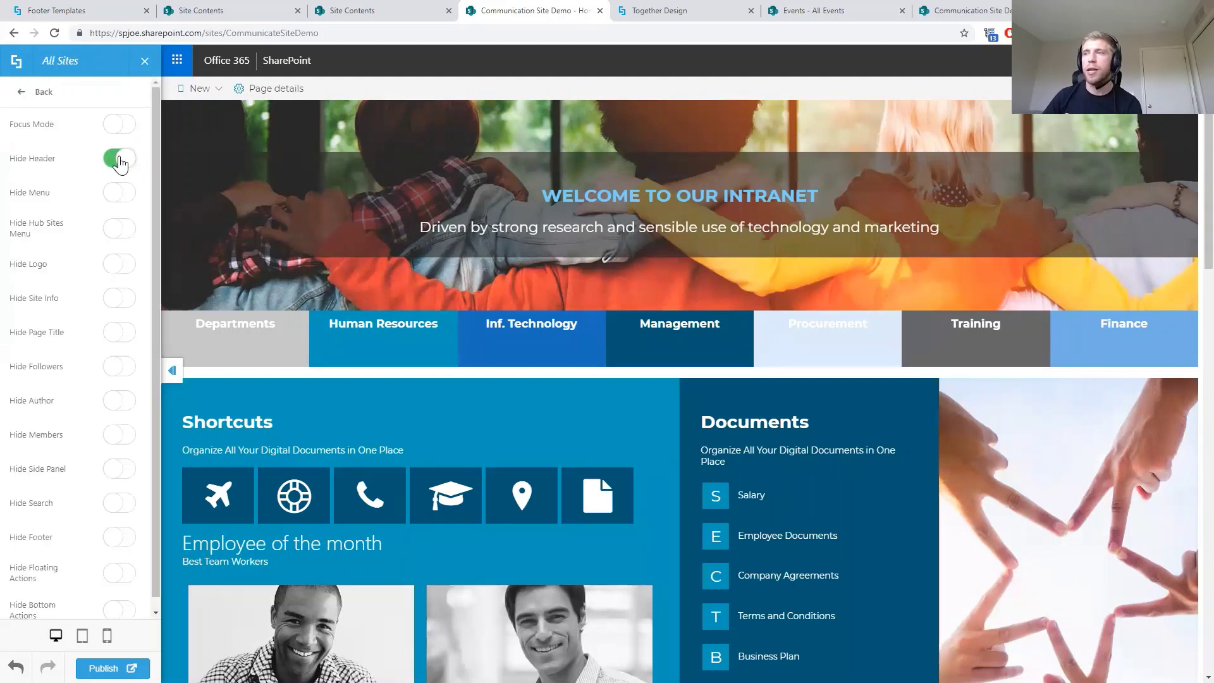
pyautogui.click(120, 159)
pyautogui.click(103, 668)
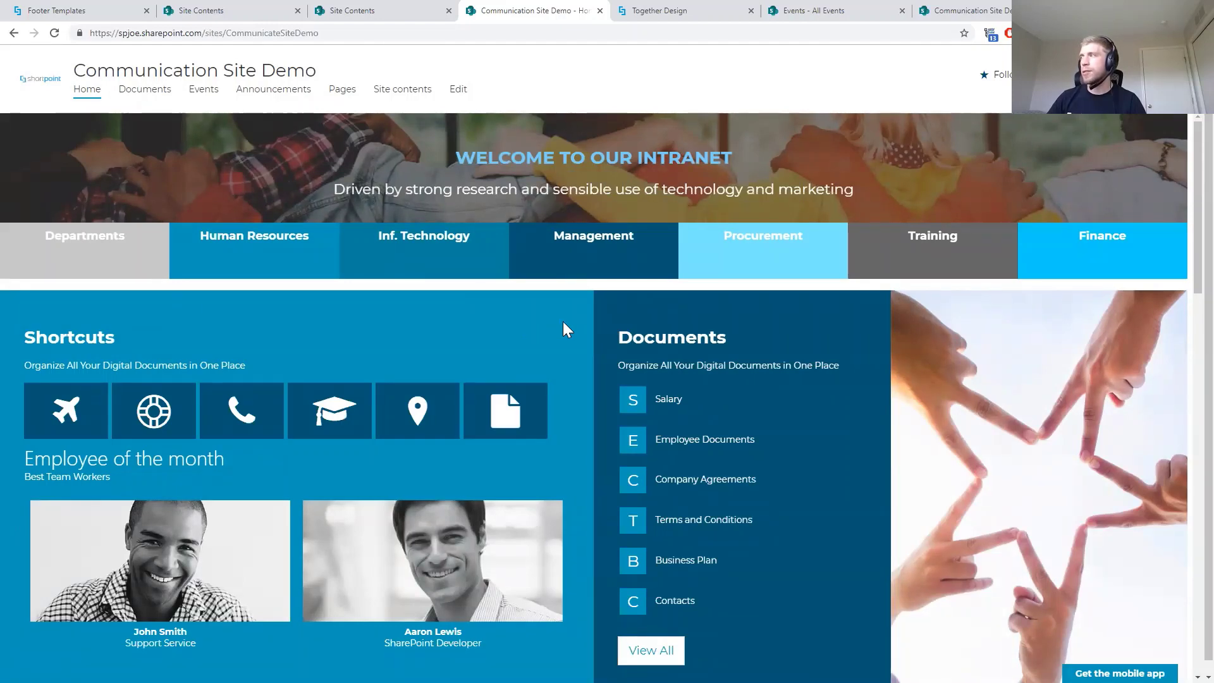
pyautogui.scroll(-4, 563, 321)
pyautogui.scroll(-6, 564, 321)
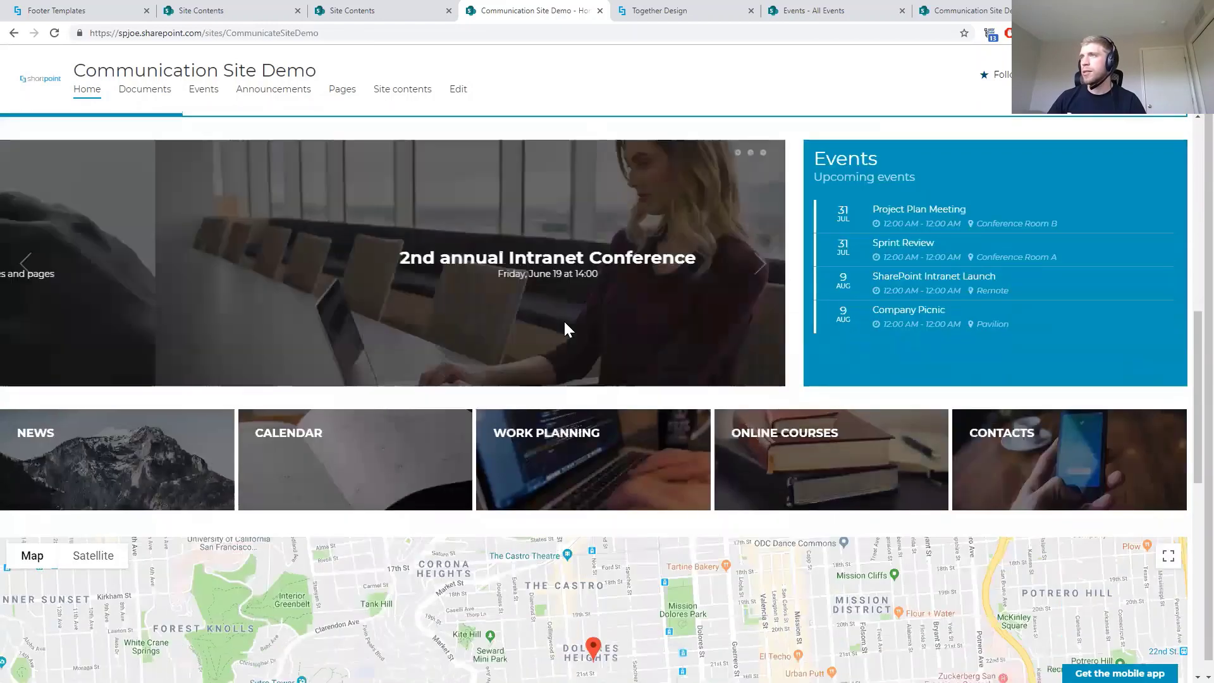
pyautogui.scroll(9, 564, 321)
pyautogui.scroll(1, 564, 321)
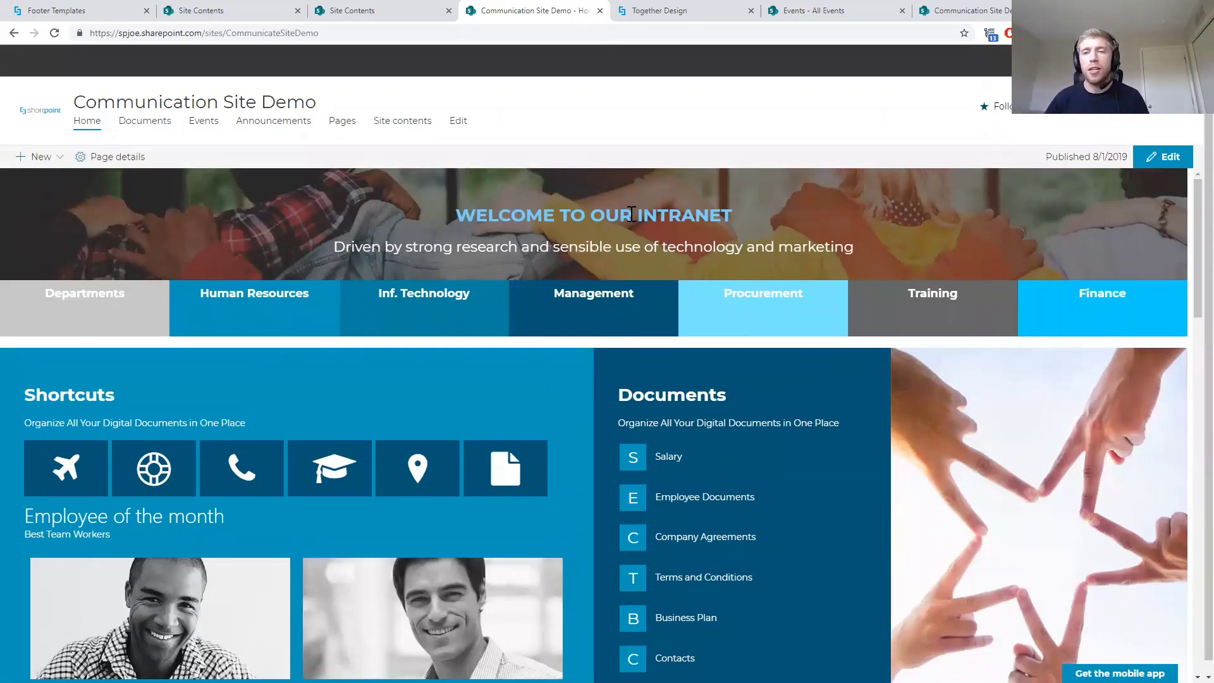
# Create a news post from the Blank template and title it "Sample News Post"
pyautogui.click(59, 165)
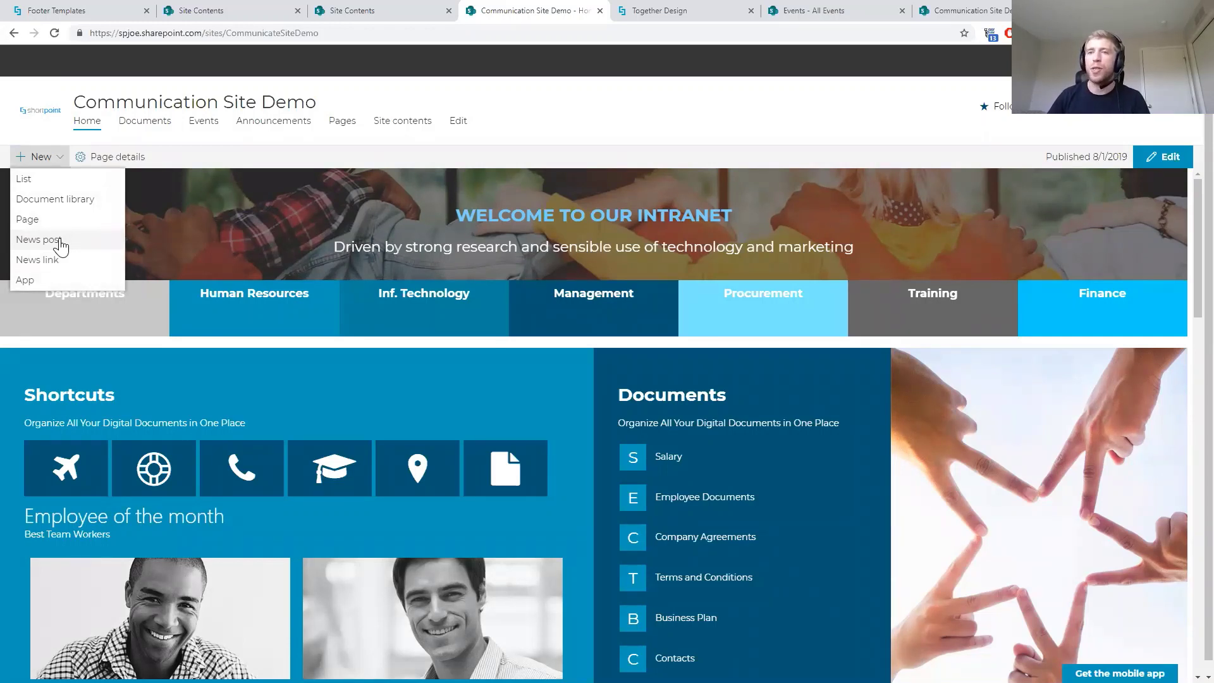
pyautogui.click(38, 240)
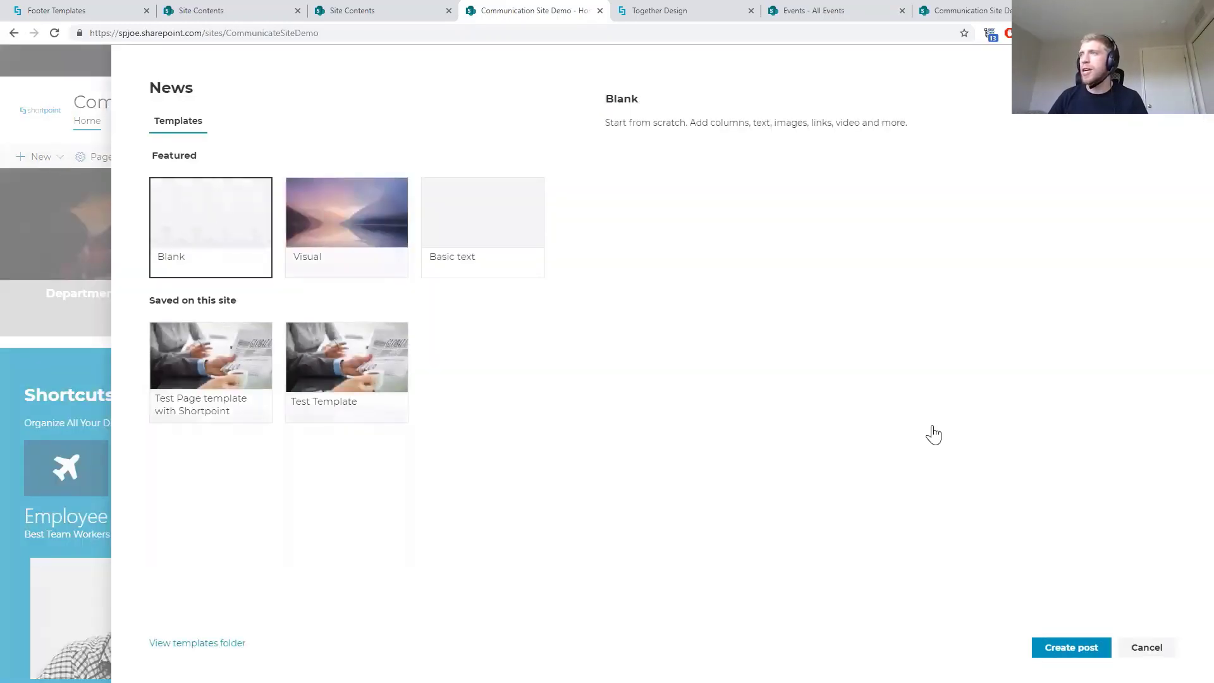
pyautogui.click(1059, 652)
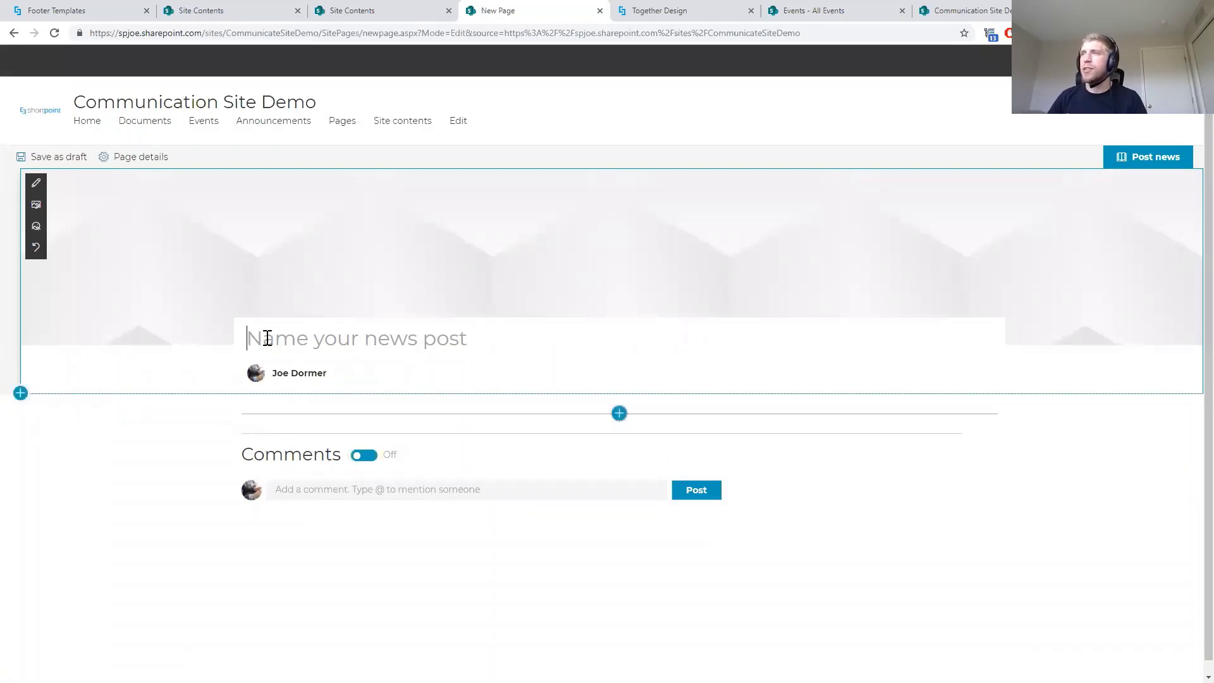
pyautogui.write('Samp')
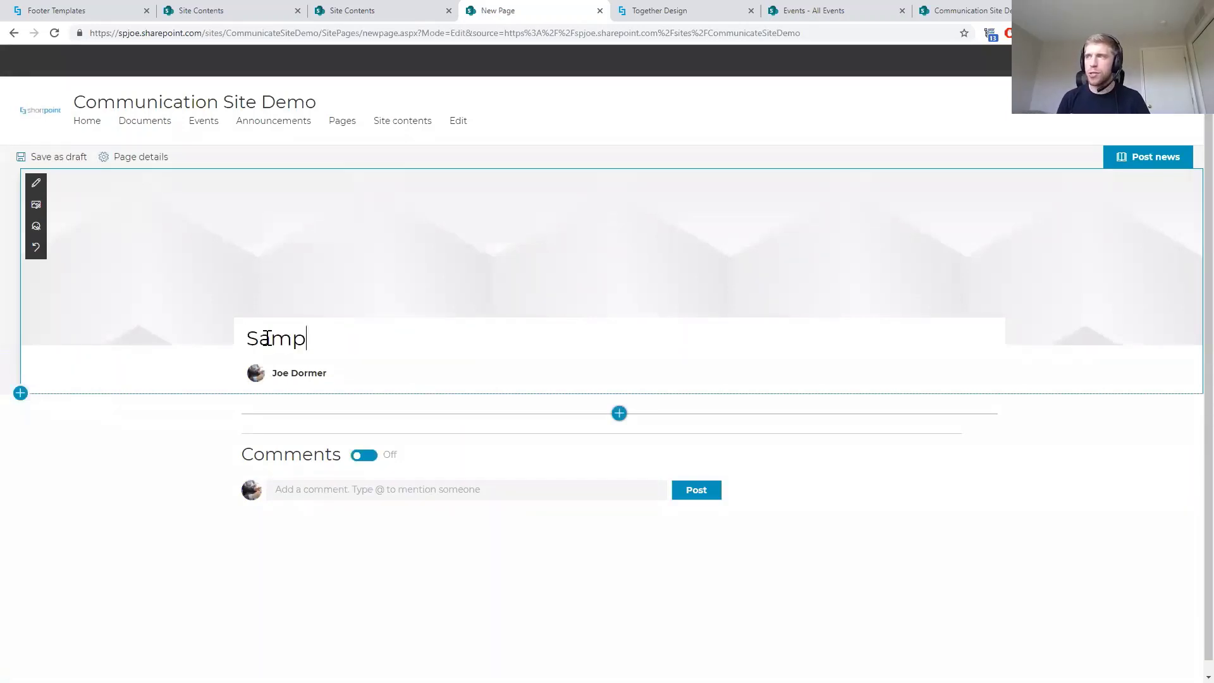
pyautogui.write('le News Pos')
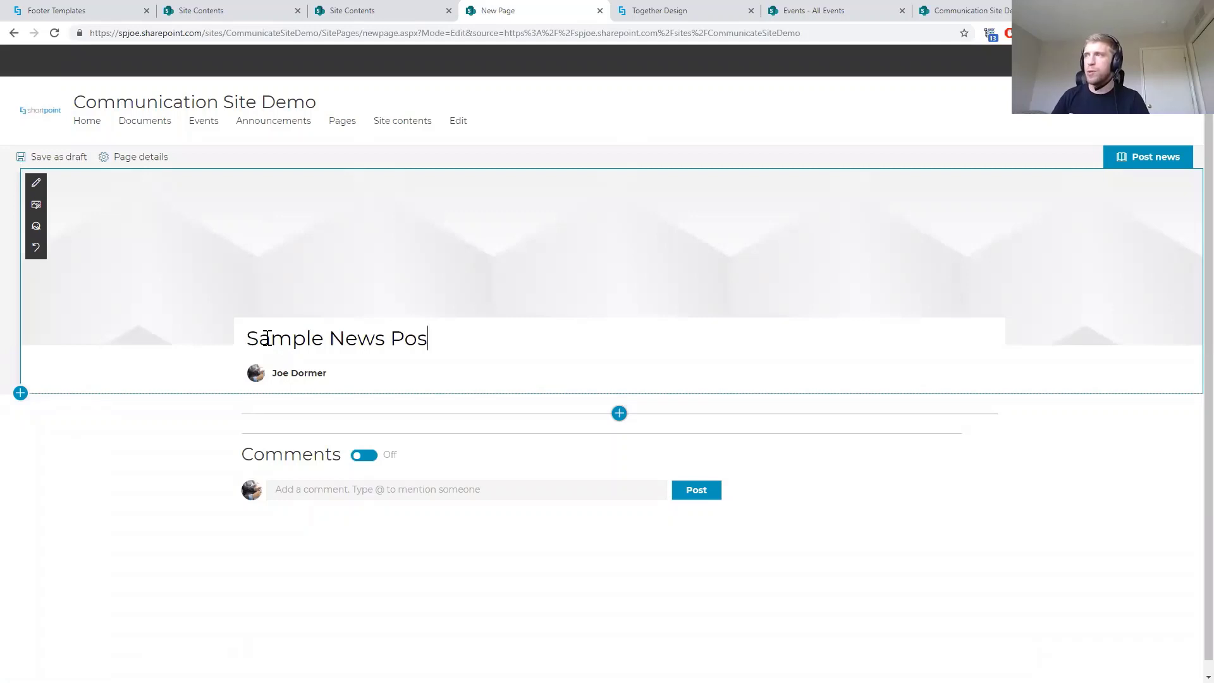
pyautogui.write('t')
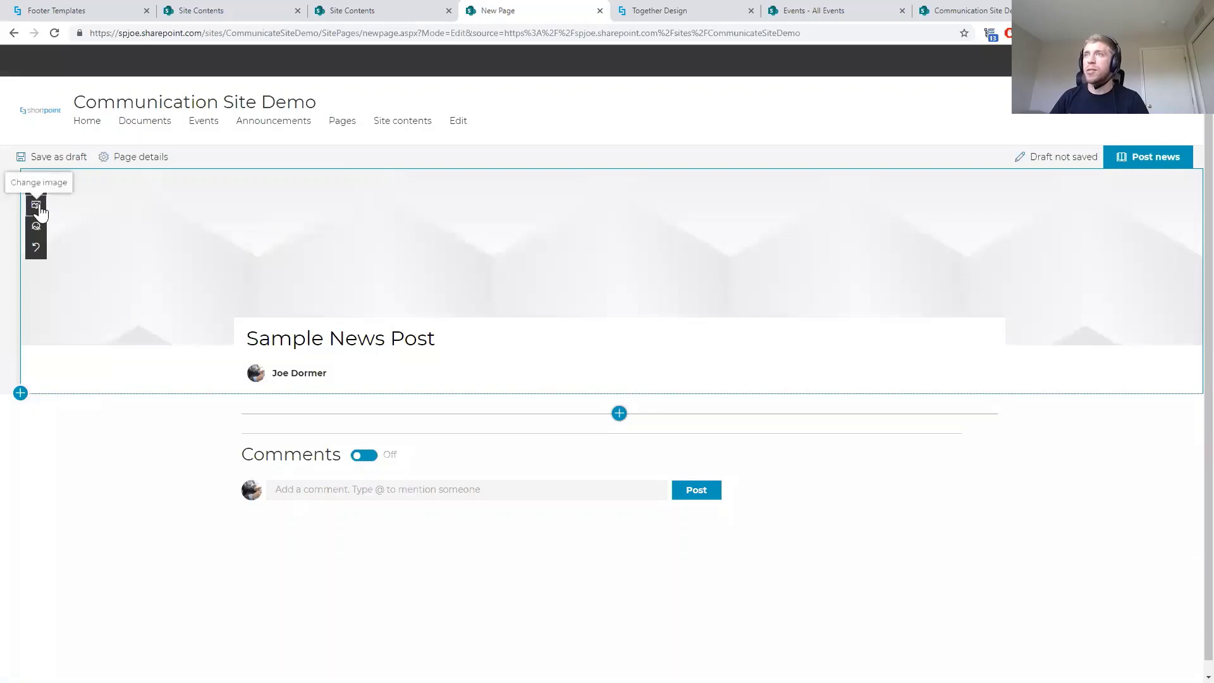
# Set the news post's banner to the recent image 60028-Coffee and move its focal point slightly downward
pyautogui.click(36, 204)
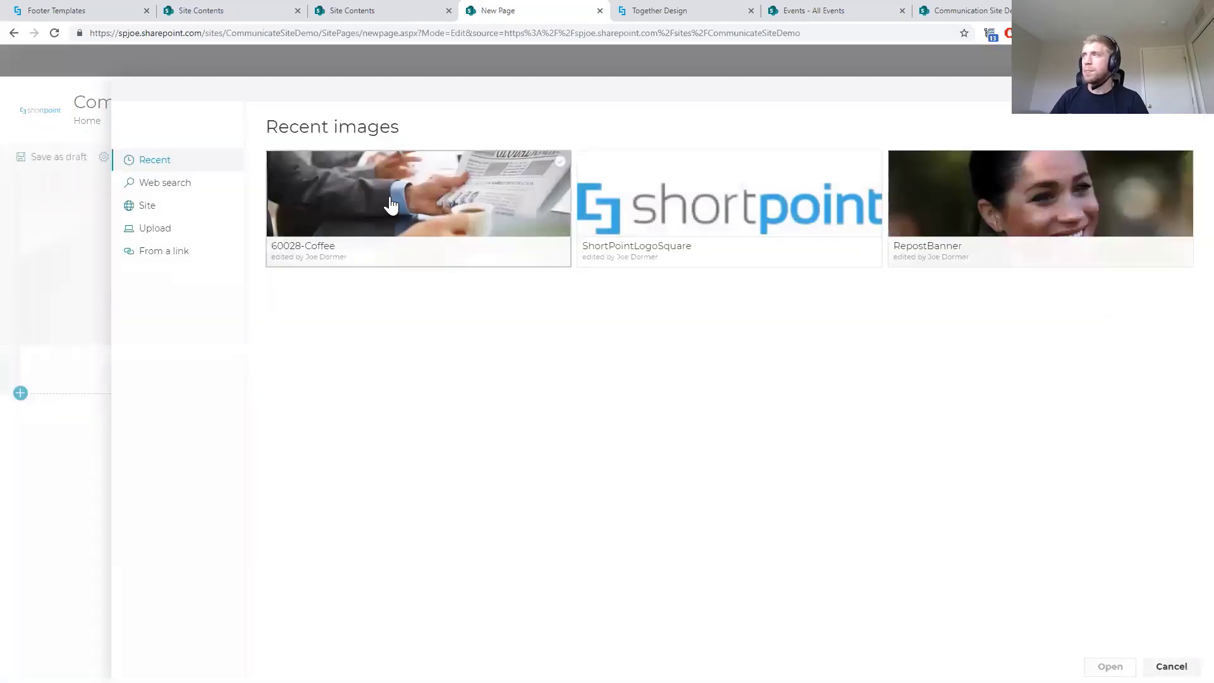
pyautogui.click(563, 172)
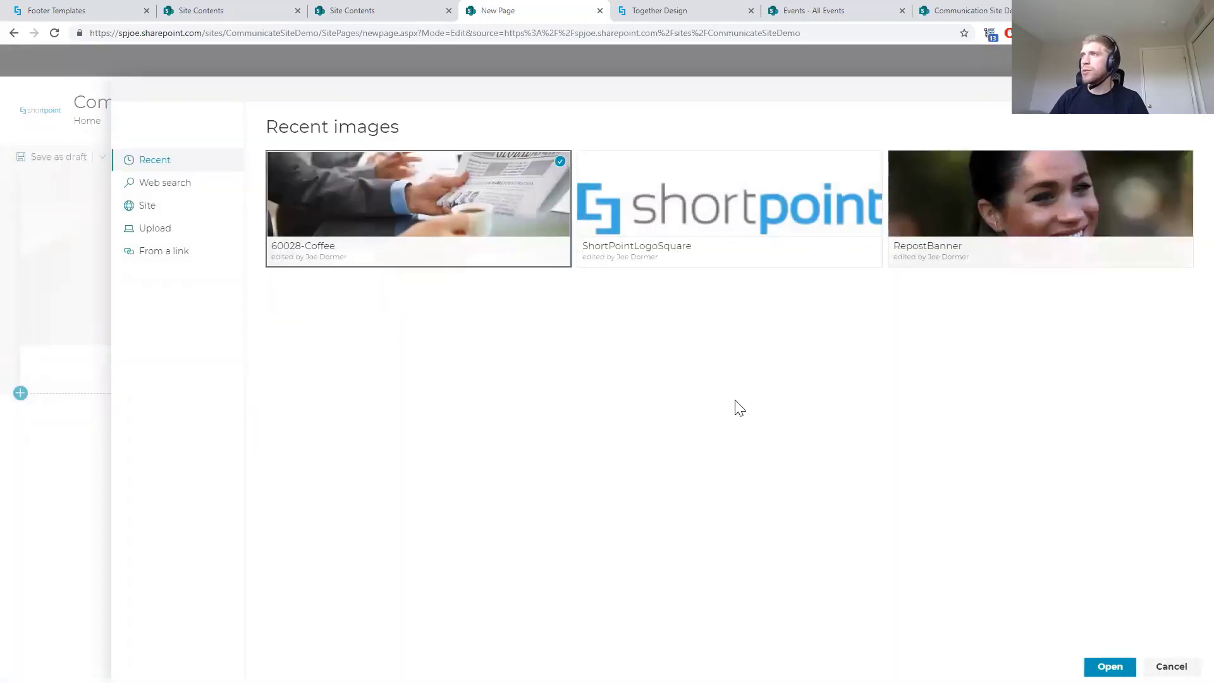
pyautogui.click(1110, 666)
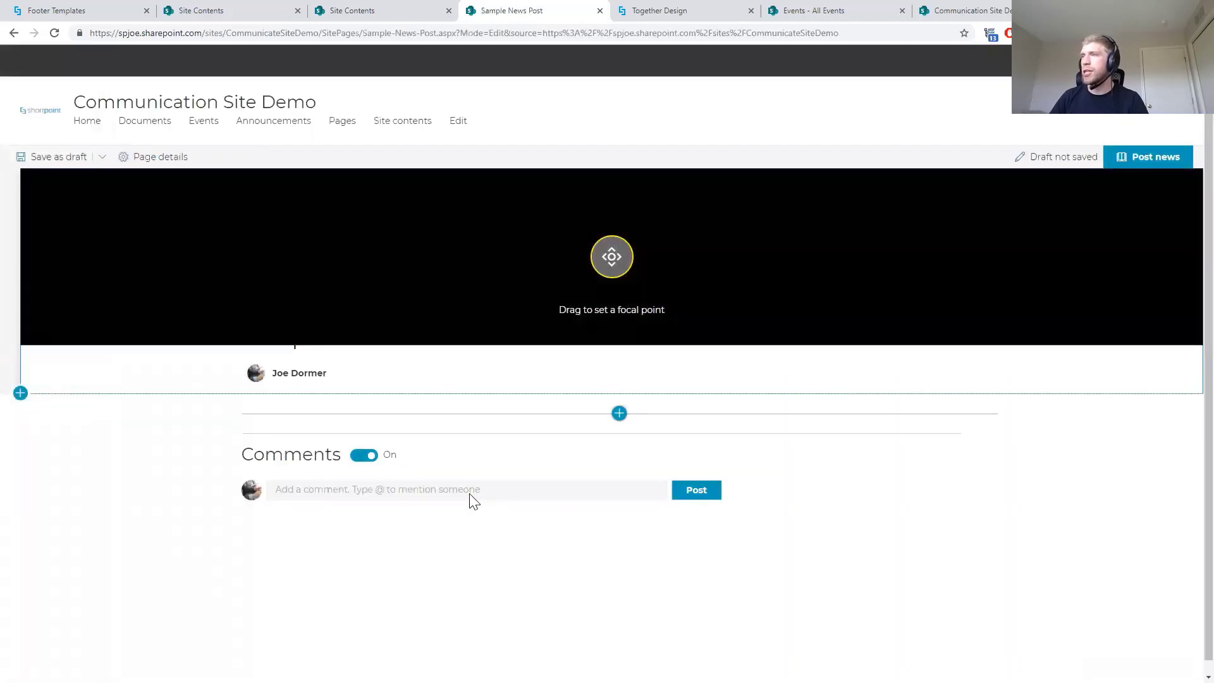
pyautogui.moveTo(613, 259); pyautogui.dragTo(619, 278)
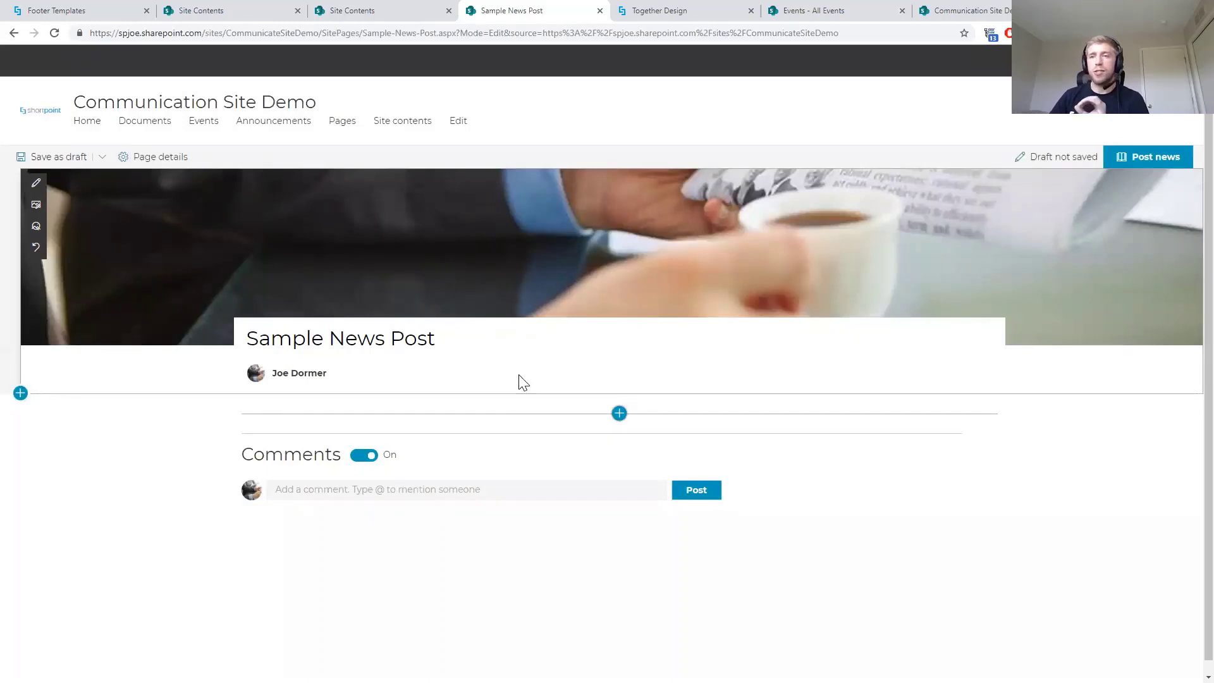
# Search the web parts for "short", clear the search and add a Text web part to the news post's body
pyautogui.click(619, 414)
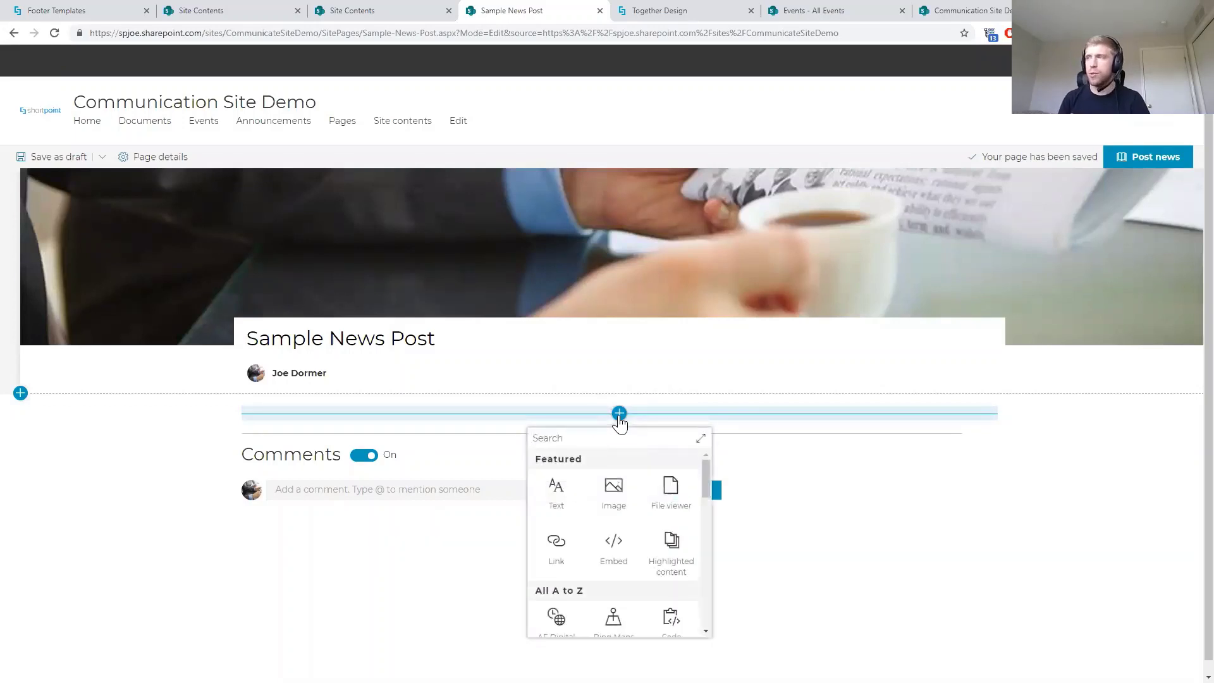
pyautogui.write('short')
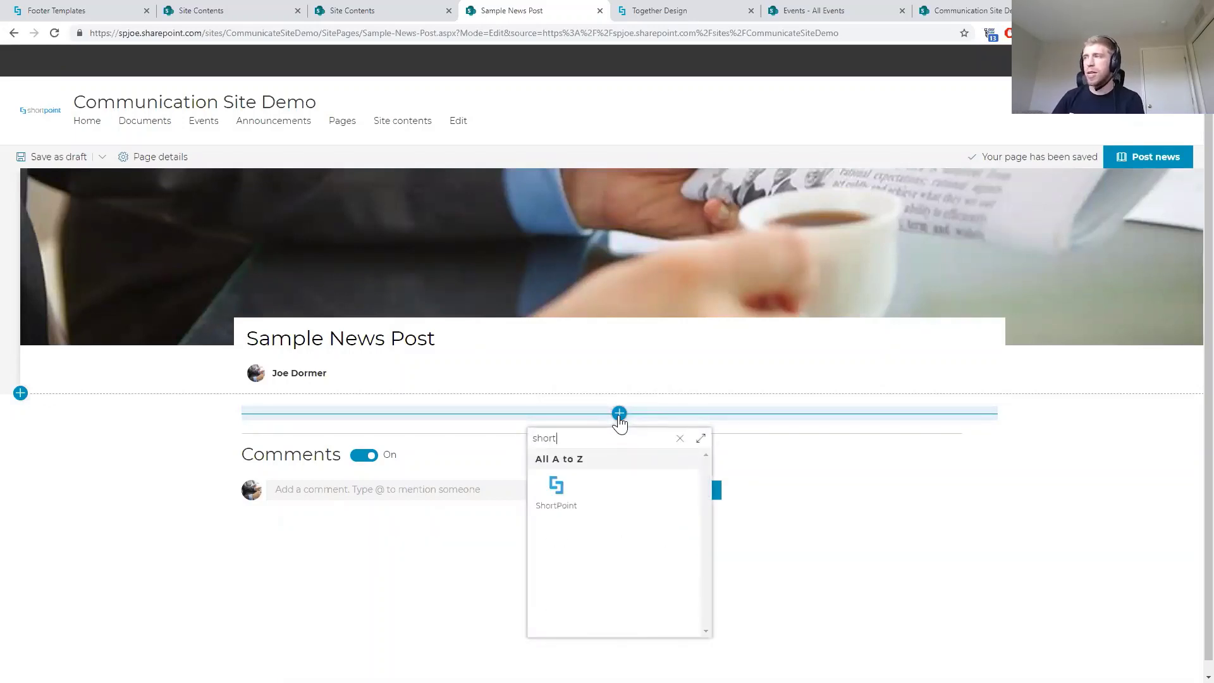
pyautogui.press('BackSpace')
pyautogui.press('BackSpace')
pyautogui.press('BackSpace')
pyautogui.press('BackSpace')
pyautogui.press('BackSpace')
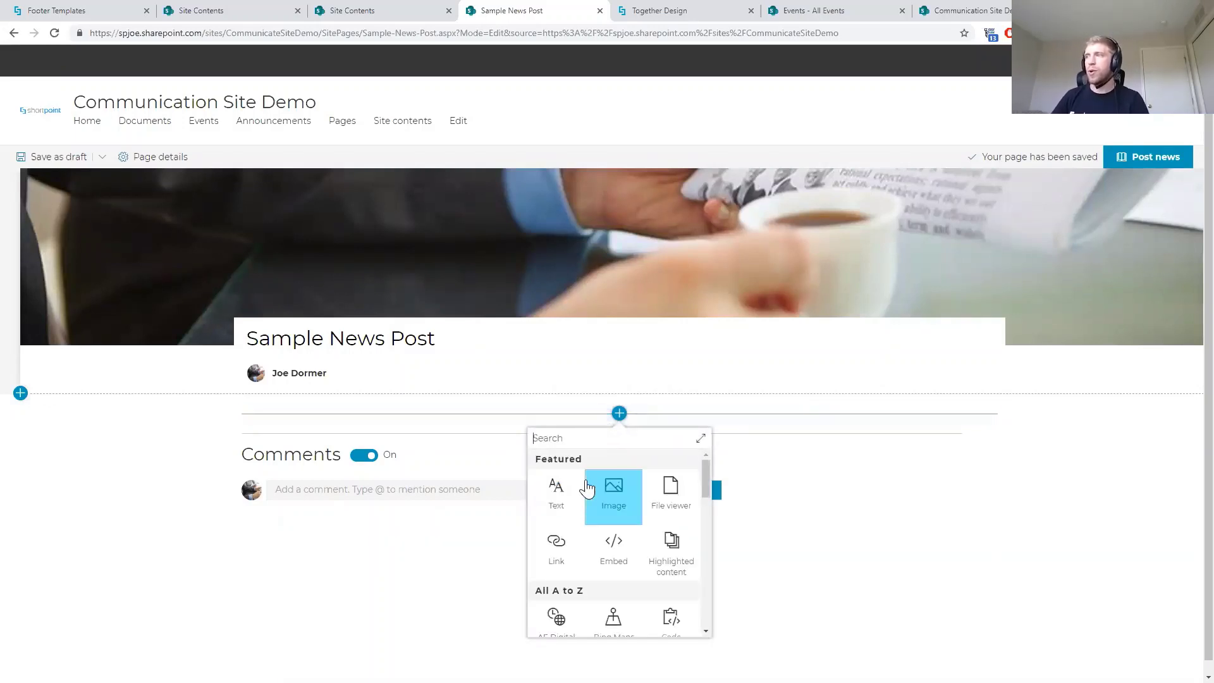
pyautogui.click(566, 503)
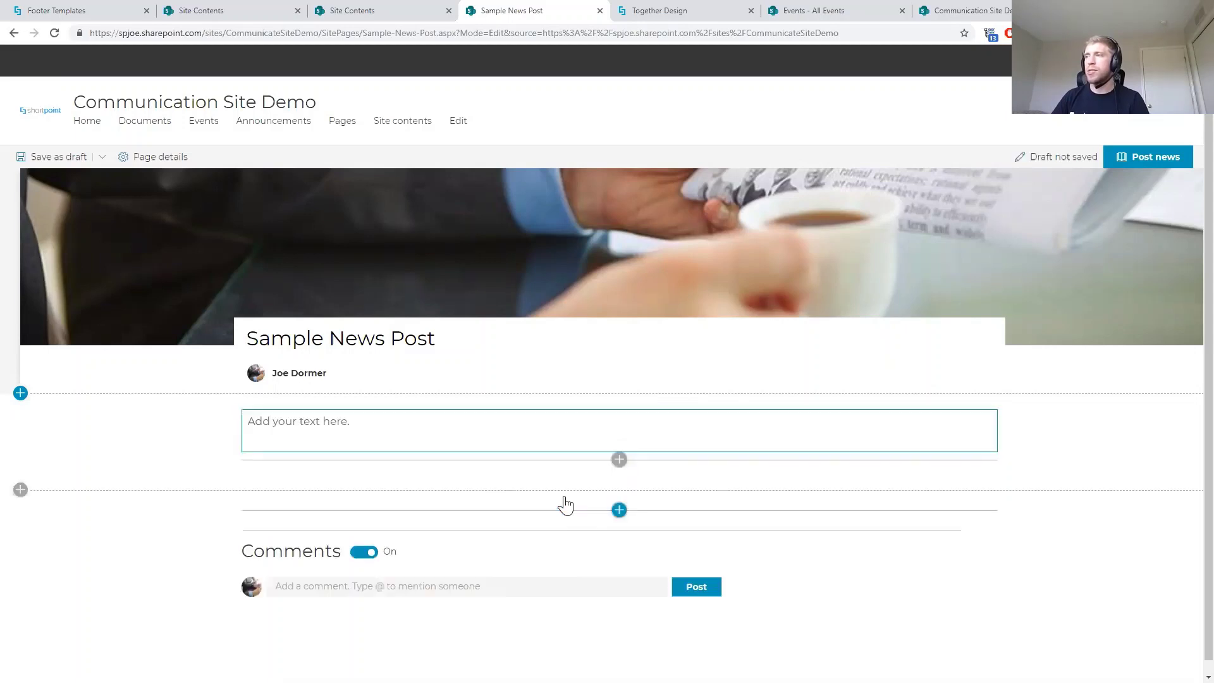
# Write "Here's a sample news post." in the text web part and post the news
pyautogui.click(355, 428)
pyautogui.write('Heres a')
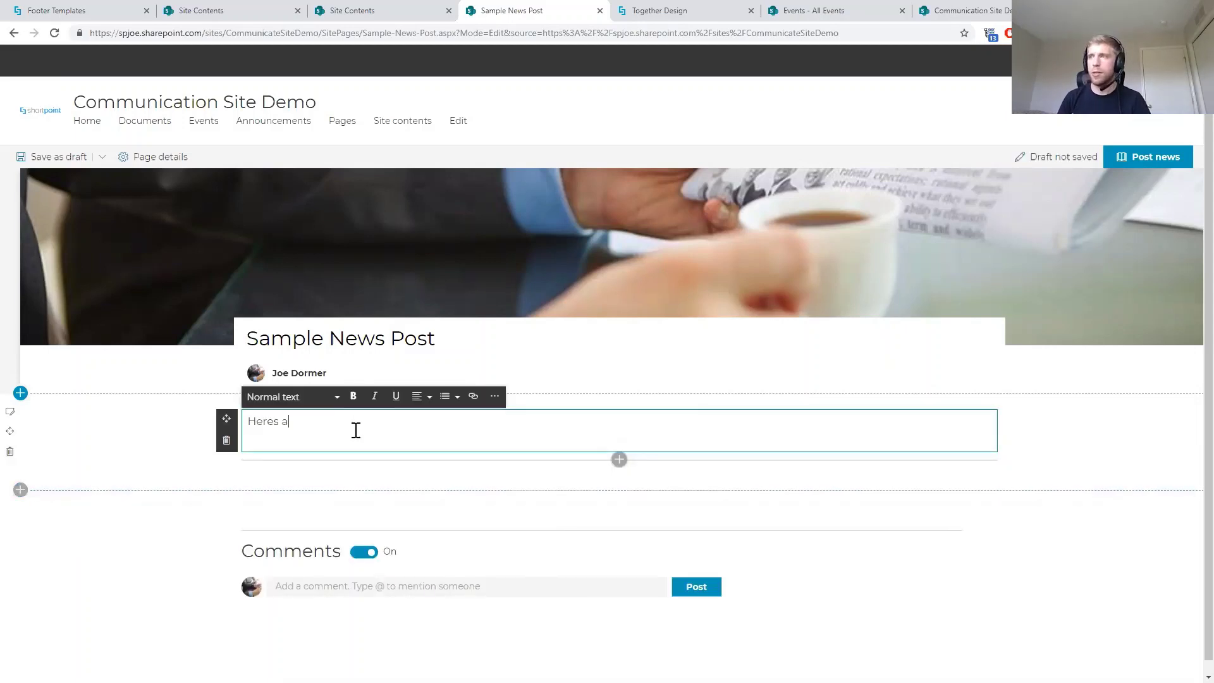
pyautogui.press('BackSpace')
pyautogui.write("'s a s")
pyautogui.write('ample new')
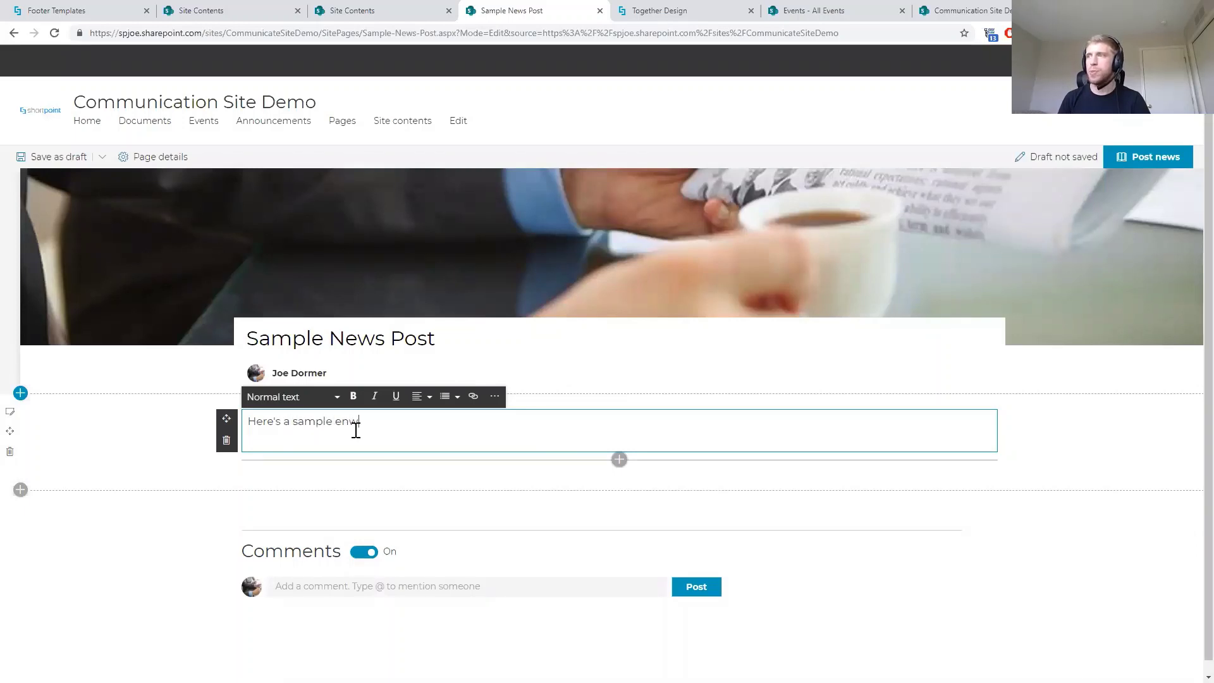
pyautogui.press('BackSpace')
pyautogui.press('BackSpace')
pyautogui.press('BackSpace')
pyautogui.press('BackSpace')
pyautogui.write('ne')
pyautogui.press('BackSpace')
pyautogui.press('BackSpace')
pyautogui.write('news post.')
pyautogui.click(1087, 439)
pyautogui.click(1142, 157)
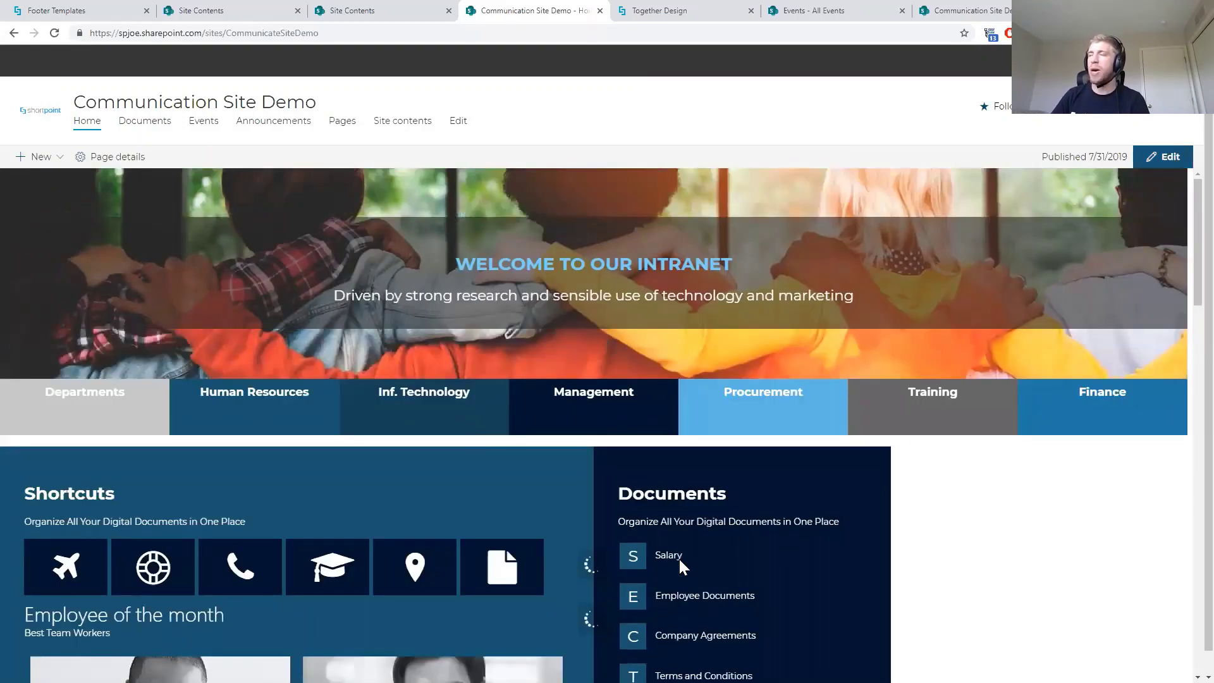
# Open the Site Pages library and switch it to the All Pages view
pyautogui.click(349, 127)
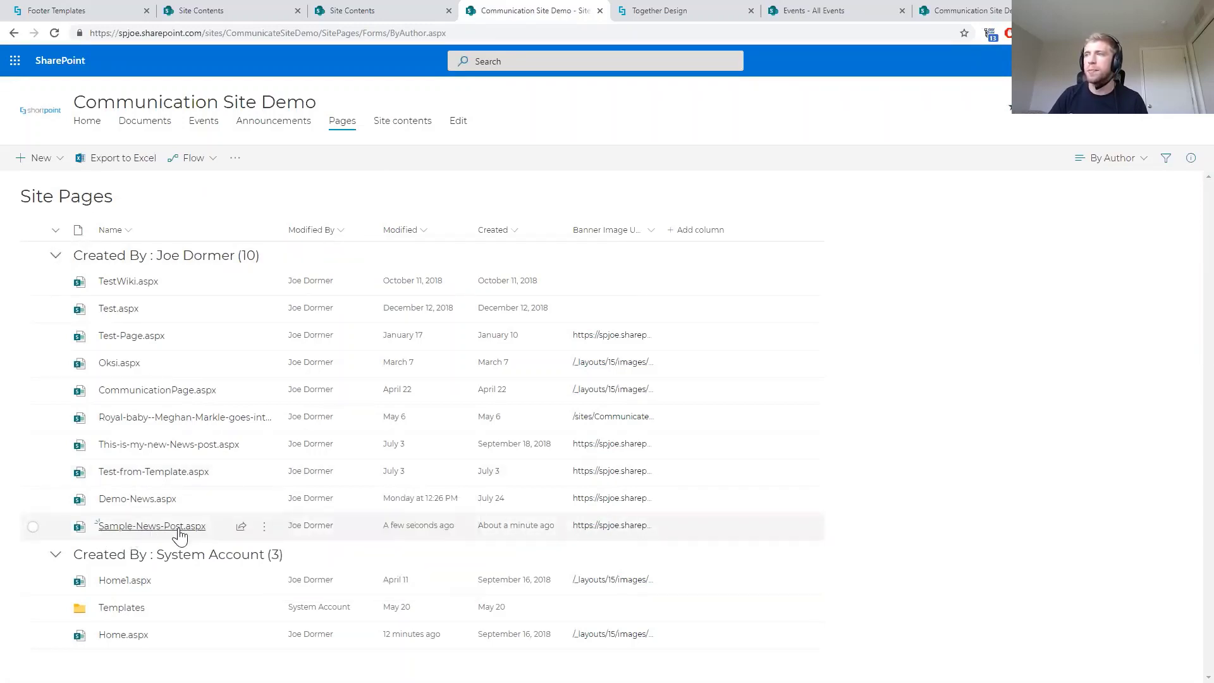
pyautogui.click(1098, 163)
pyautogui.click(1116, 262)
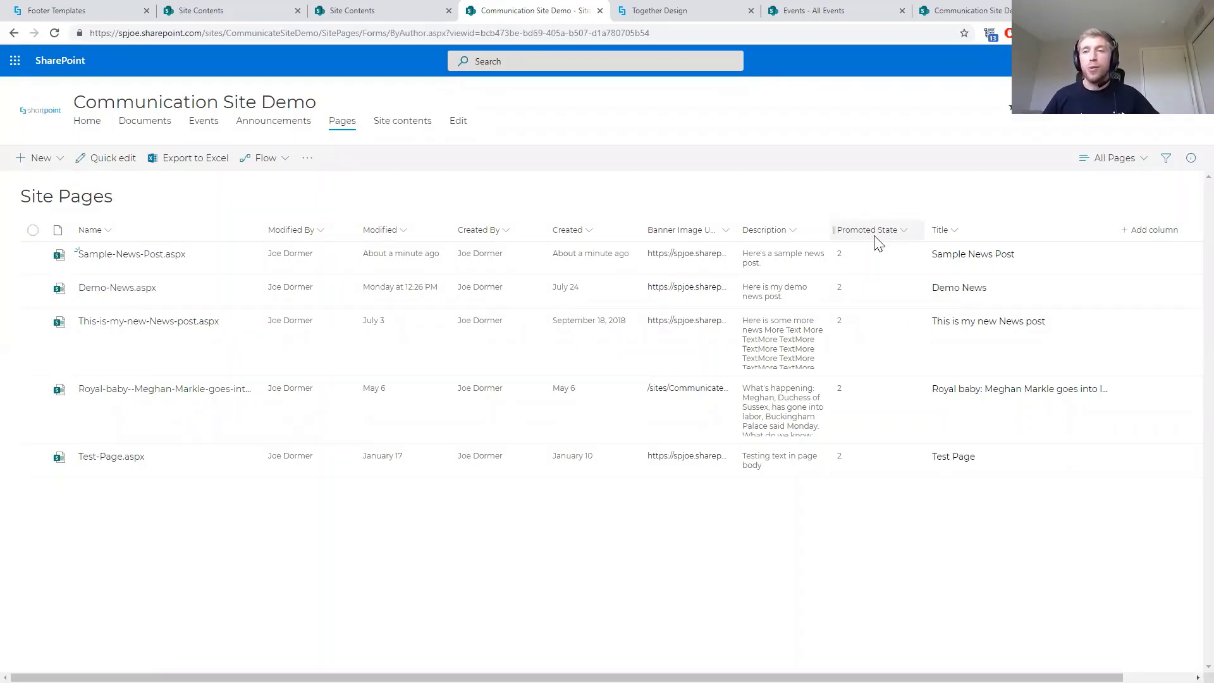
# Filter the Site Pages library to pages with Promoted State 2 and check the column's filter options
pyautogui.click(910, 232)
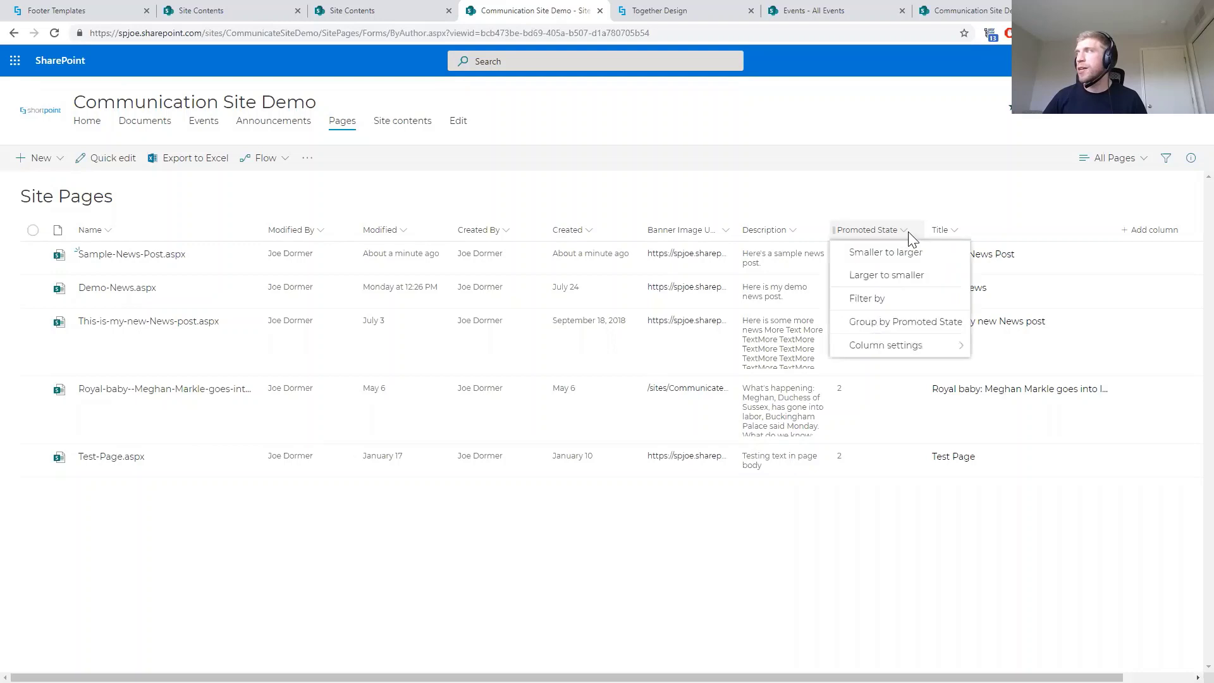
pyautogui.click(911, 298)
pyautogui.click(1031, 158)
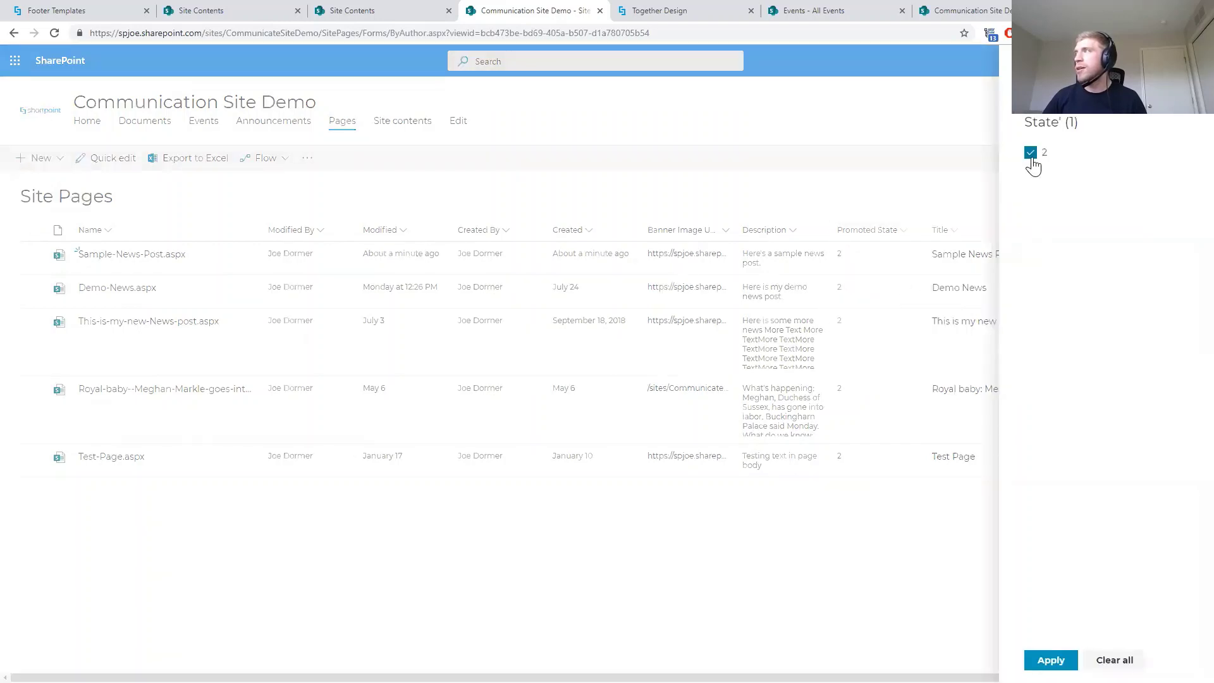
pyautogui.click(1050, 660)
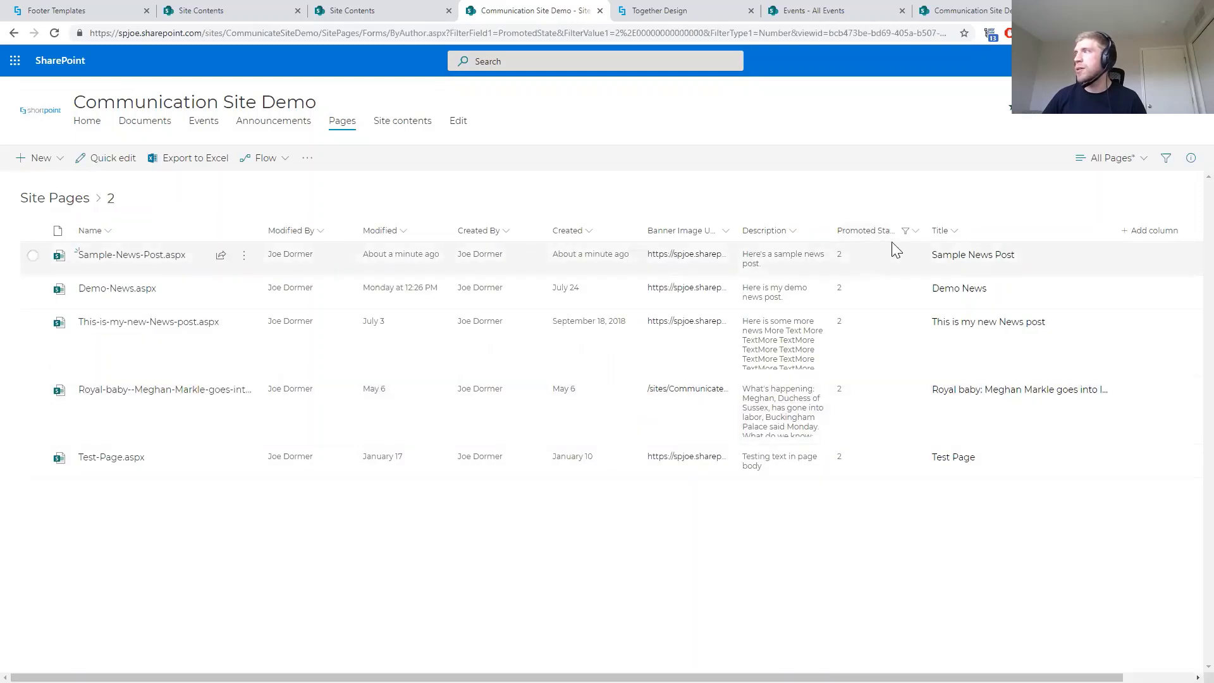
pyautogui.click(917, 232)
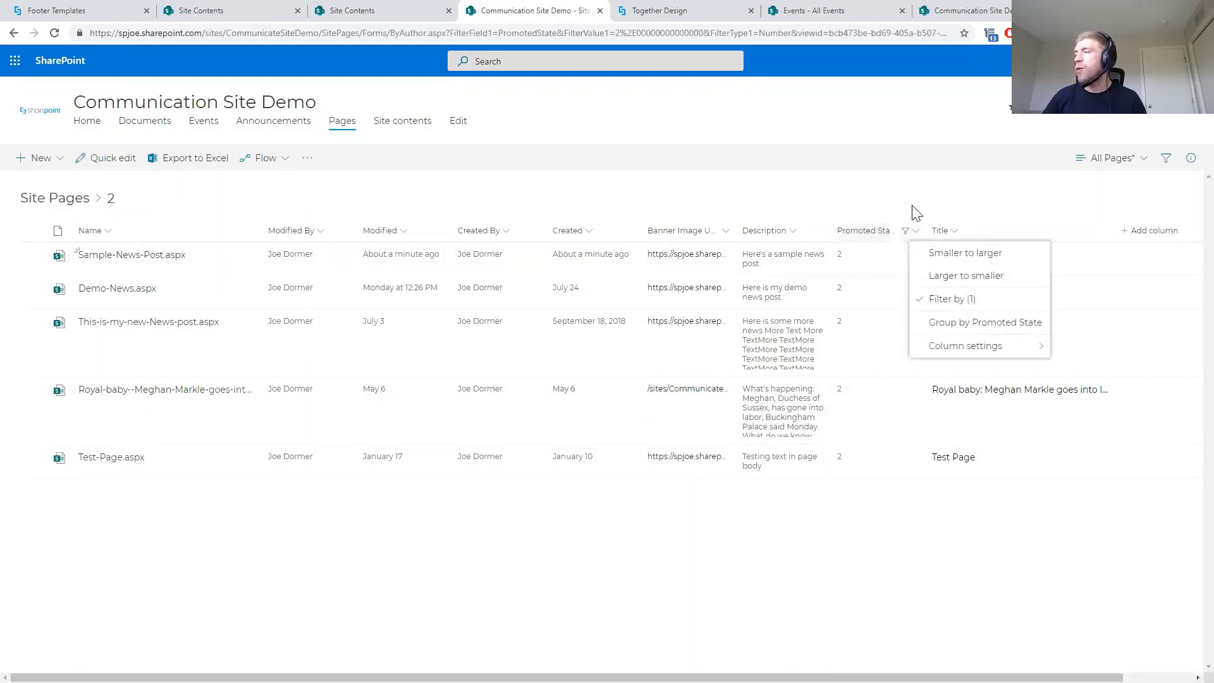
pyautogui.click(912, 213)
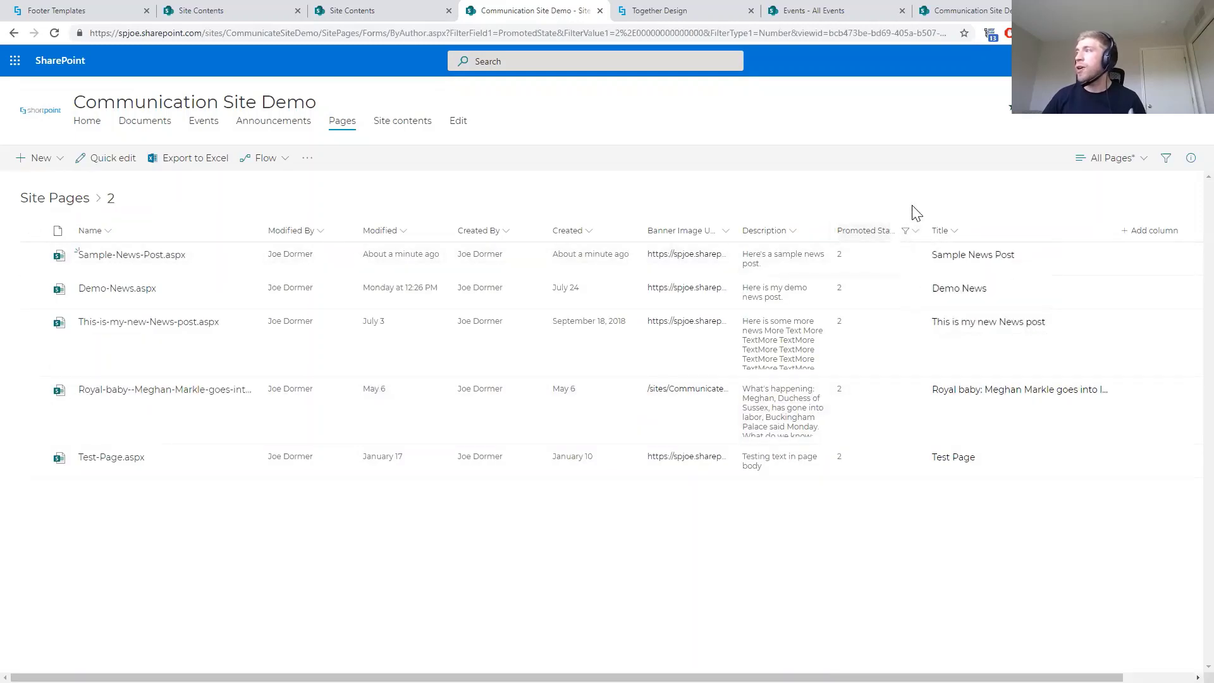
# Switch the Site Pages library to the By Author view and back to All Pages to compare the listed pages
pyautogui.click(1101, 159)
pyautogui.click(1115, 276)
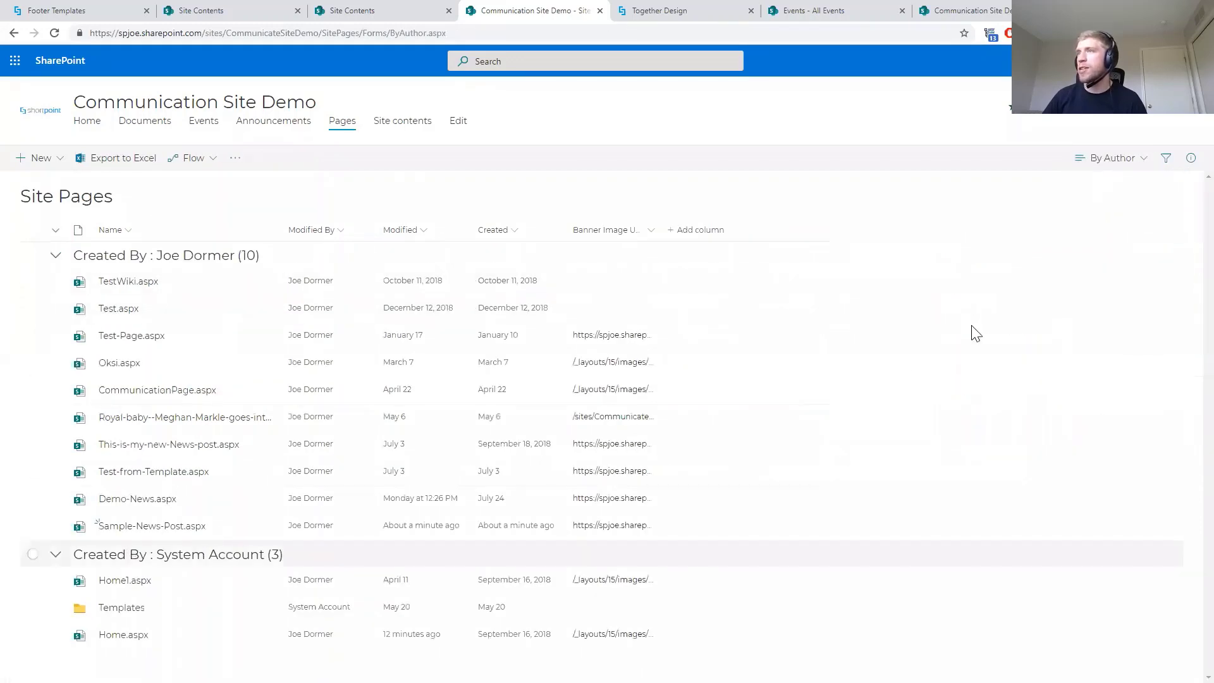
pyautogui.click(1119, 159)
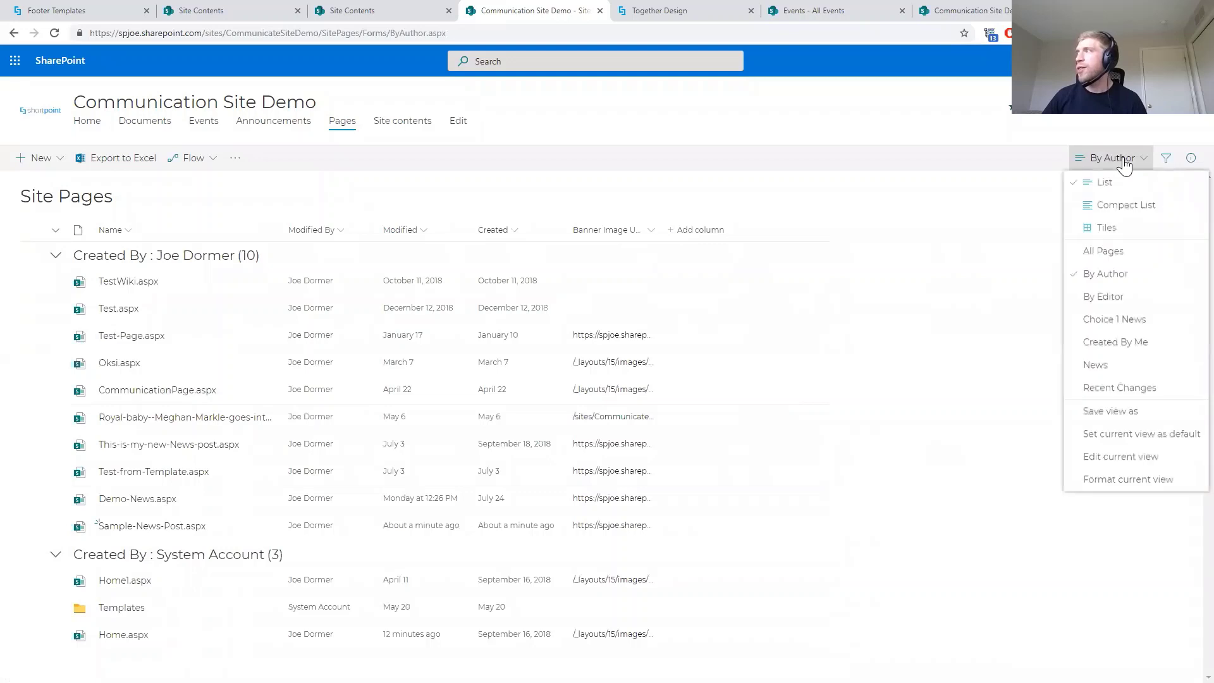
pyautogui.click(1110, 252)
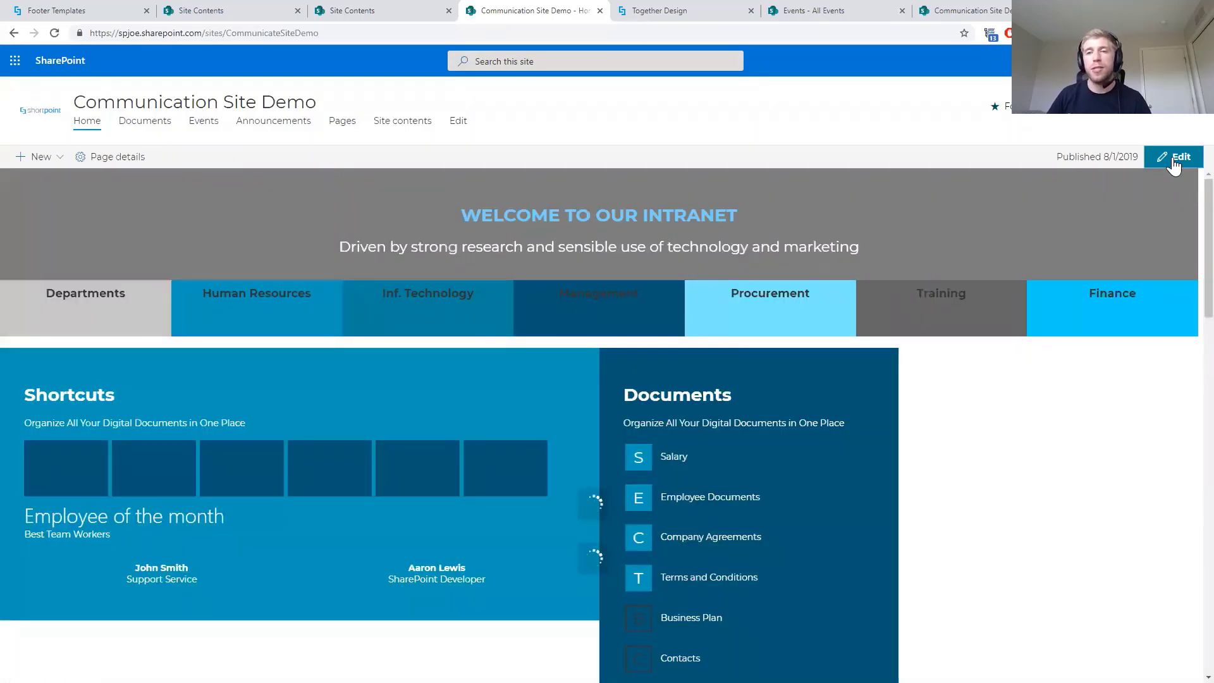
# Edit the home page's ShortPoint web part and replace the Documents heading and its subtitle with "News"
pyautogui.click(1174, 158)
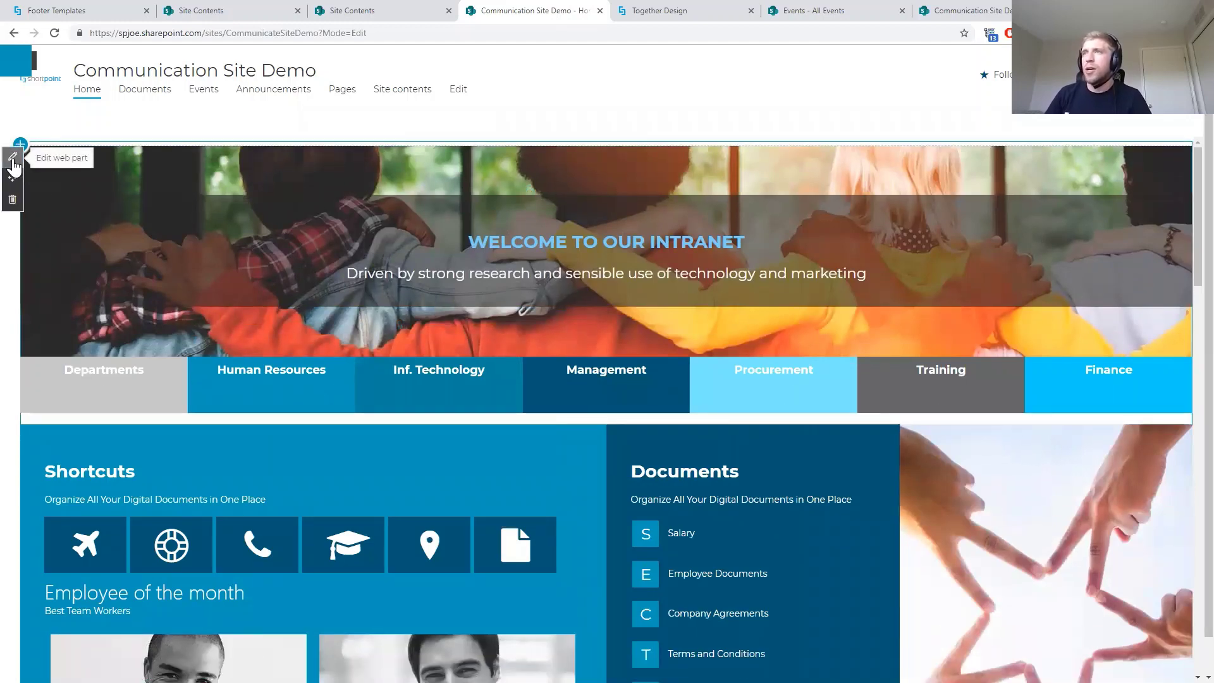
pyautogui.click(12, 158)
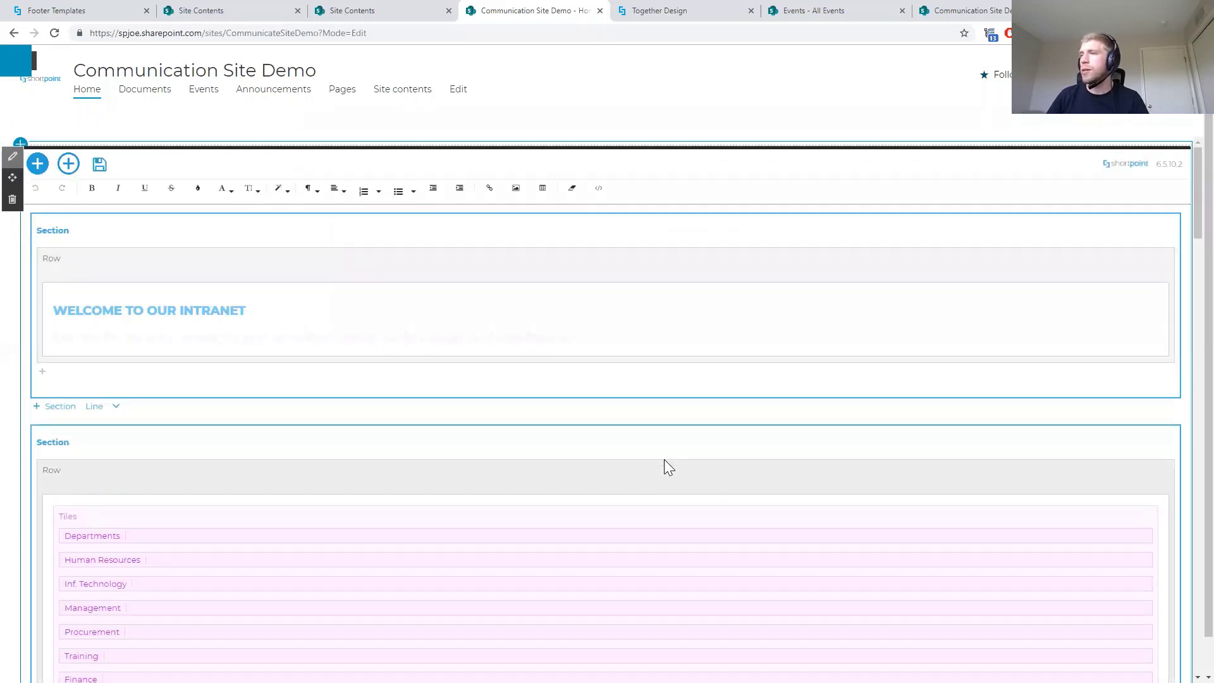
pyautogui.scroll(-4, 664, 459)
pyautogui.scroll(1, 676, 399)
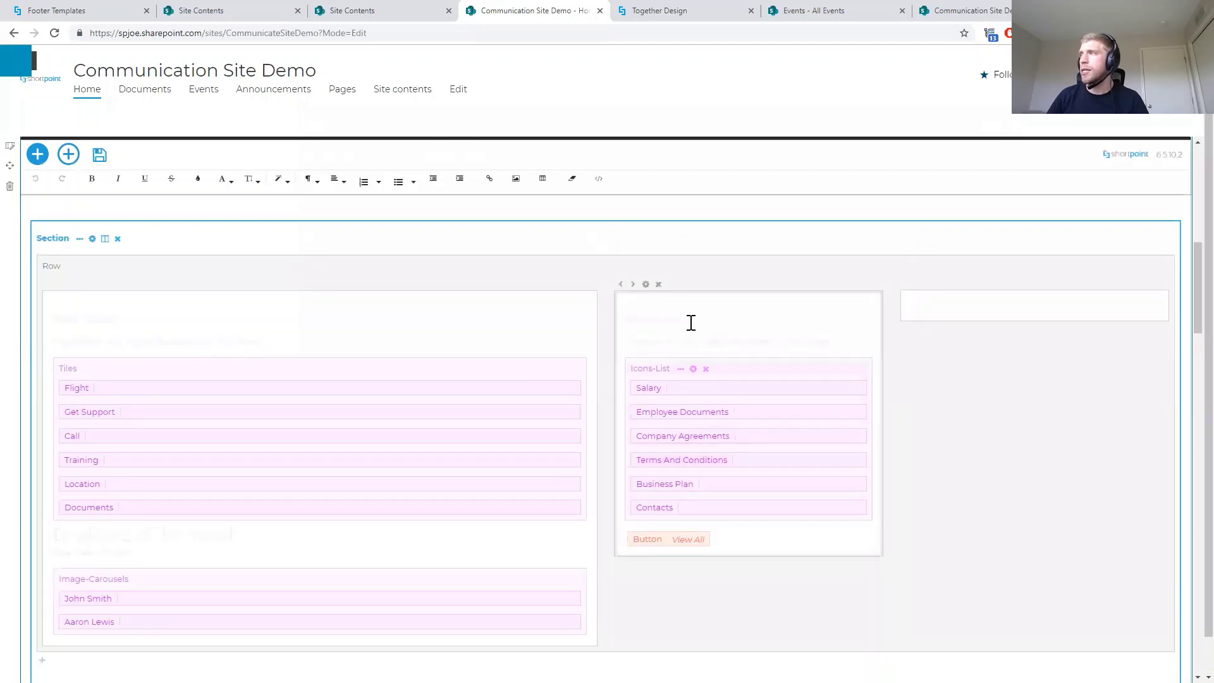
pyautogui.moveTo(795, 338); pyautogui.dragTo(626, 322)
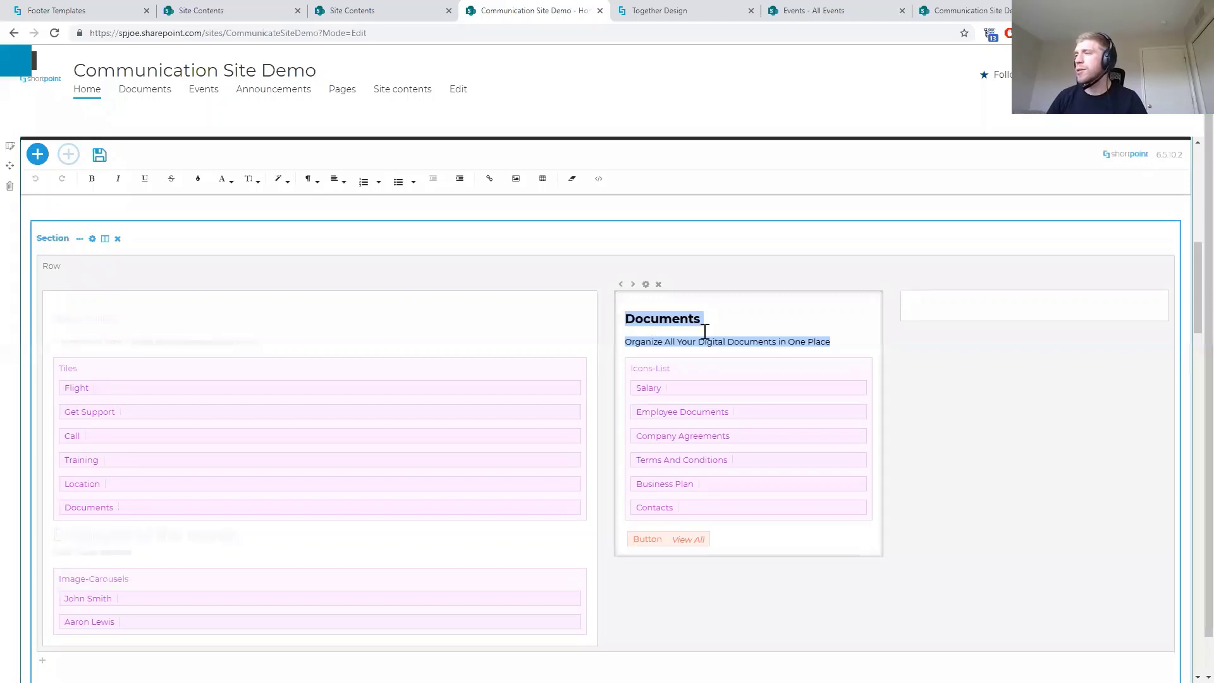
pyautogui.write('News')
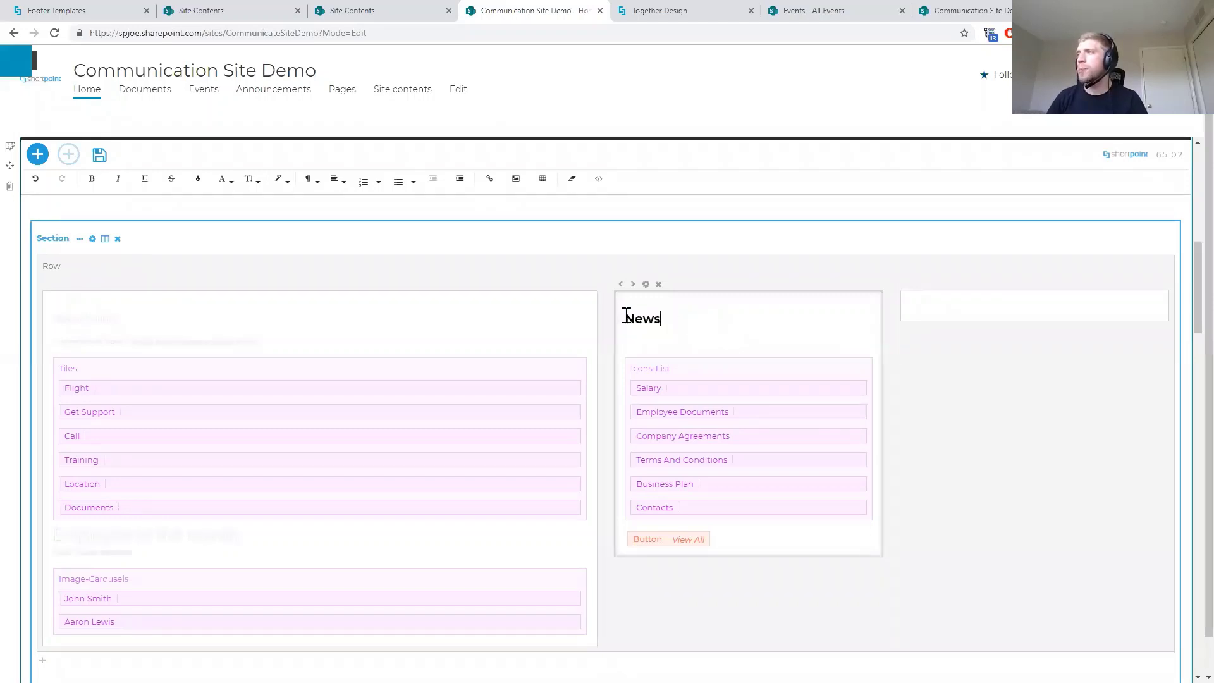
# Set the News heading's text color to white
pyautogui.doubleClick(626, 316)
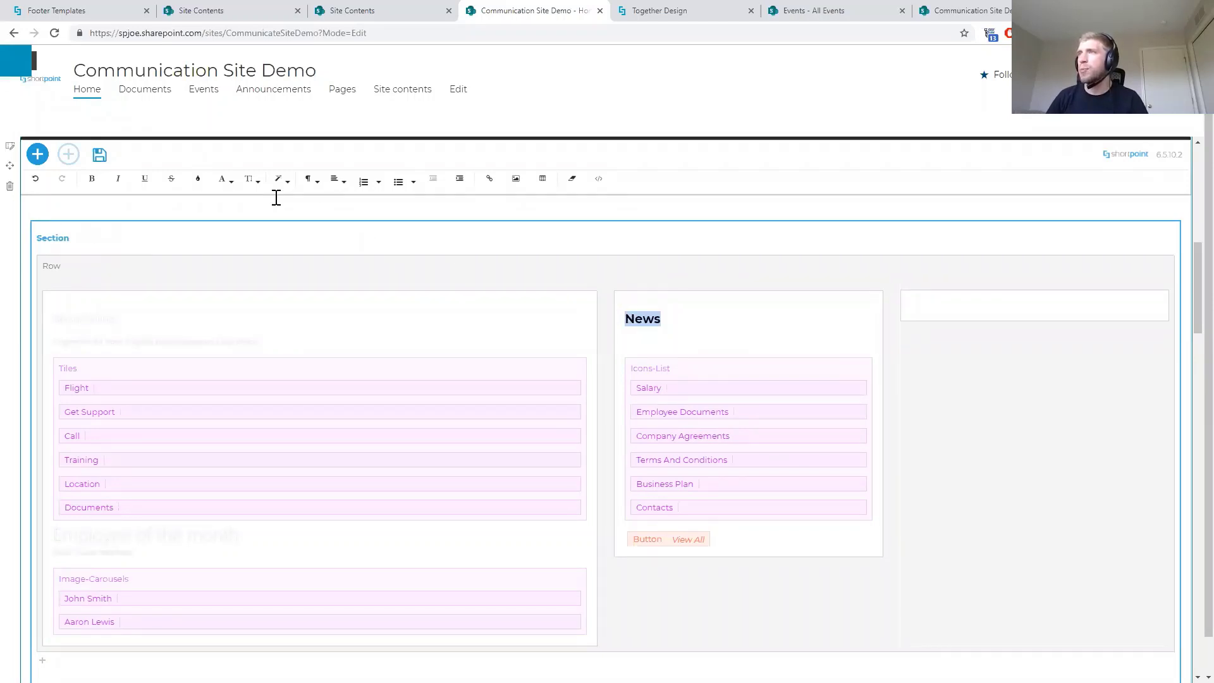
pyautogui.click(199, 182)
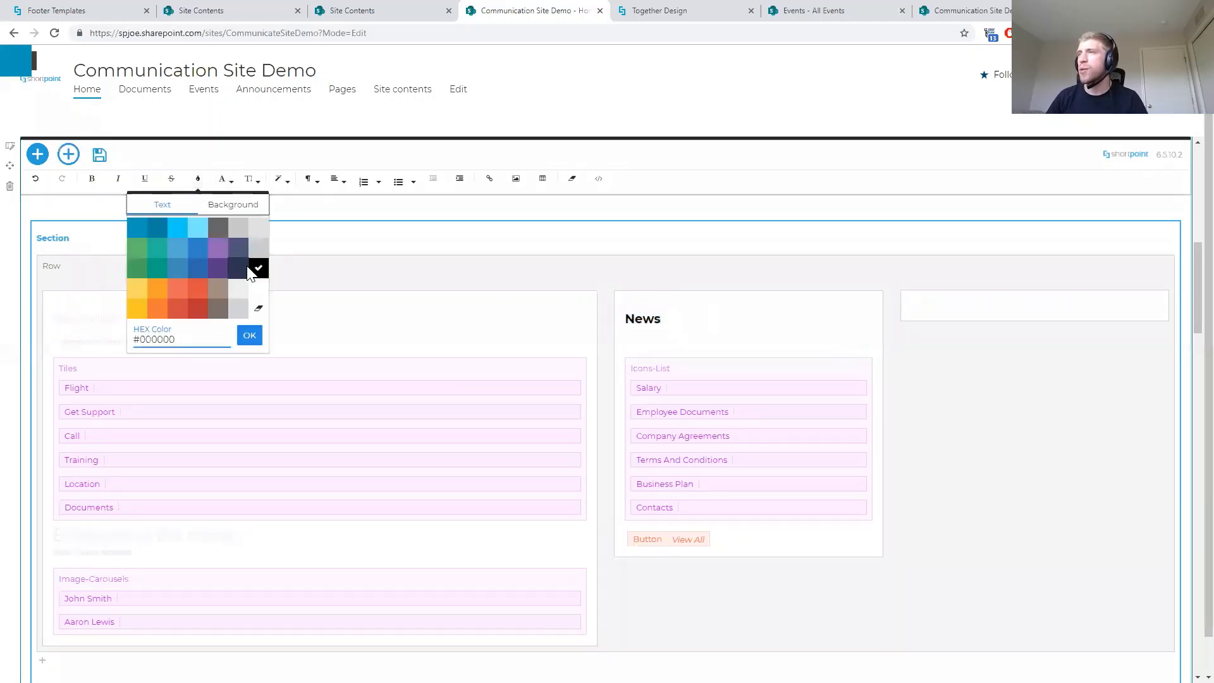
pyautogui.click(259, 290)
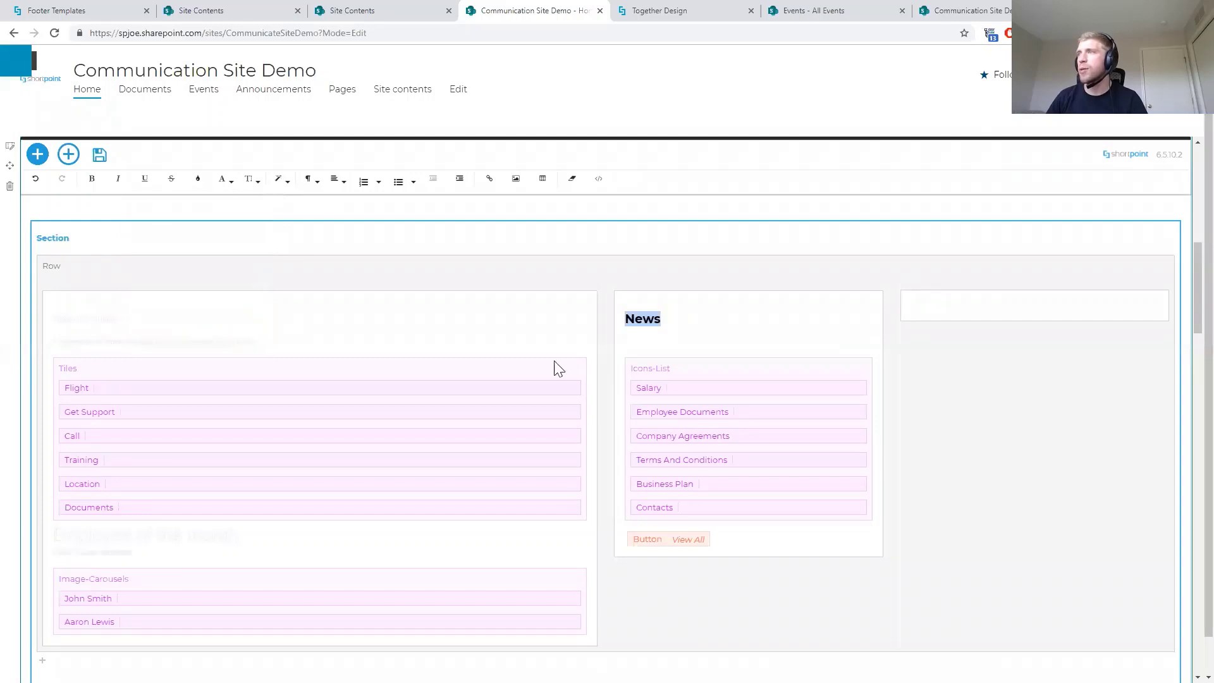
# Delete the documents icon list beneath the News heading
pyautogui.click(711, 333)
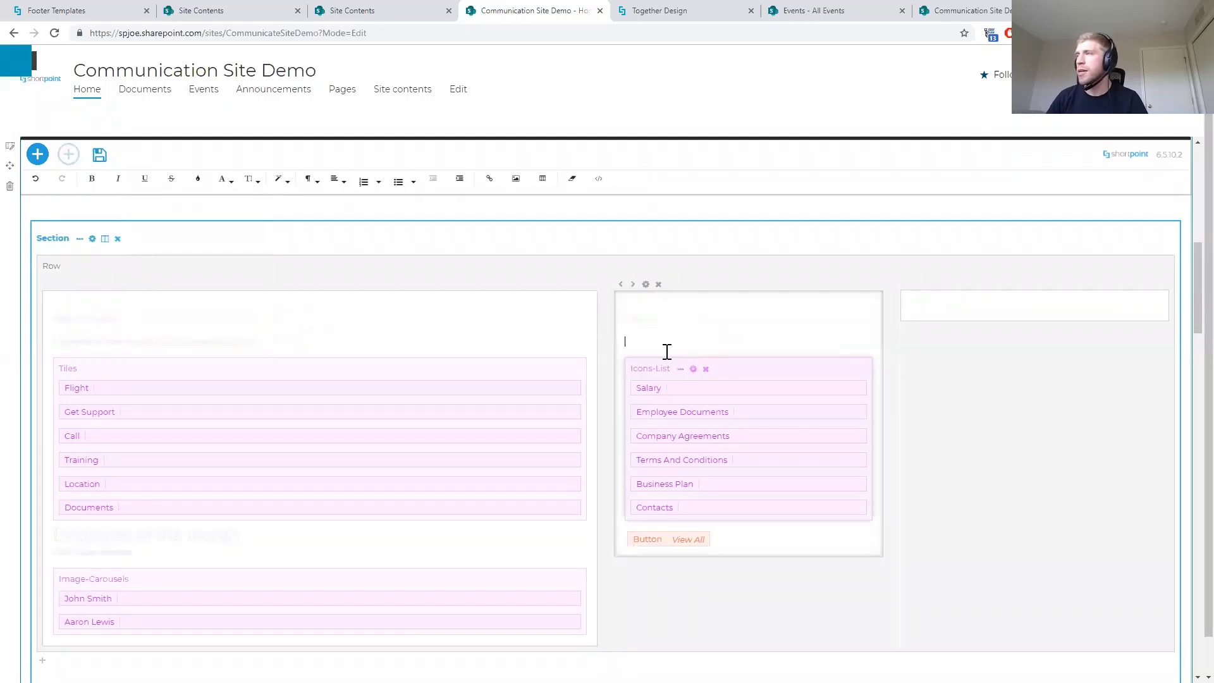
pyautogui.click(706, 370)
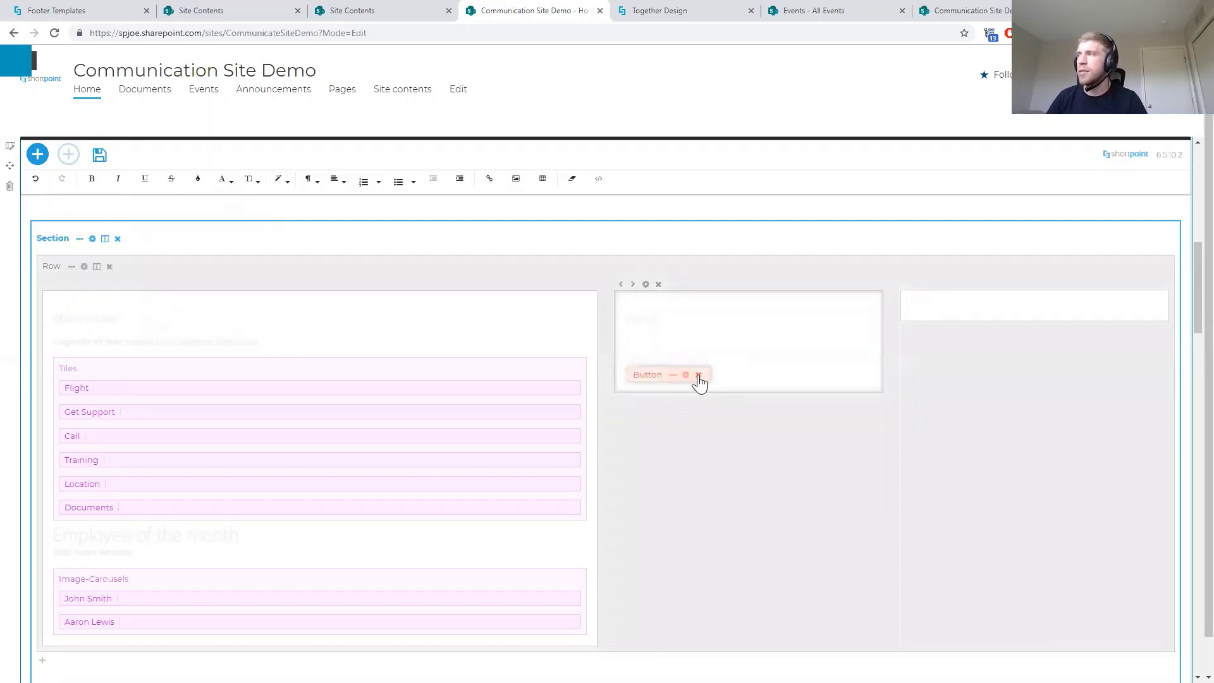
pyautogui.click(698, 376)
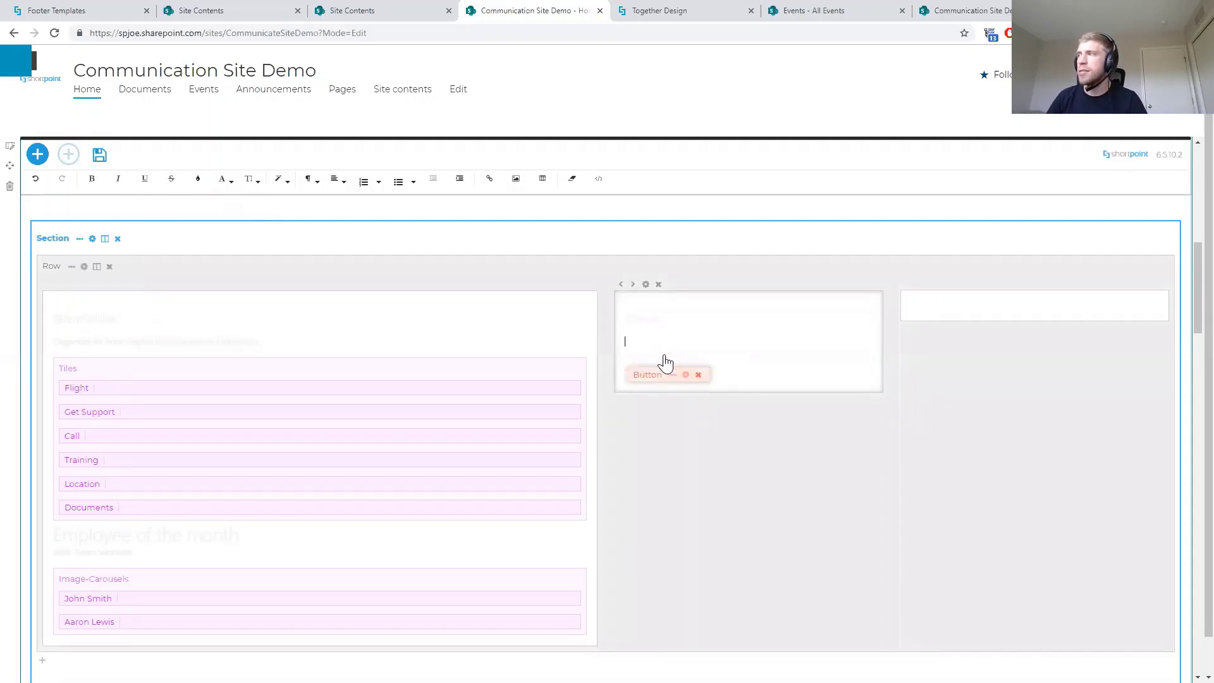
# Choose an Image Lists element from the Page Builder's list elements for the area beneath the News heading
pyautogui.click(42, 160)
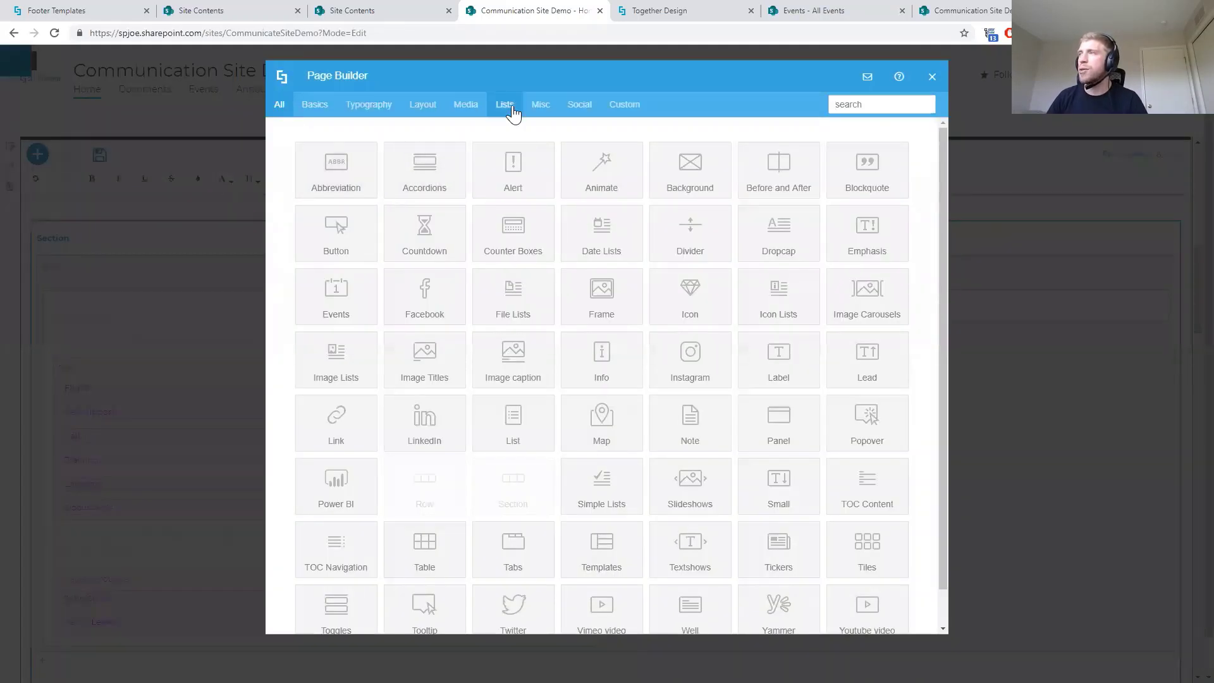
pyautogui.click(510, 108)
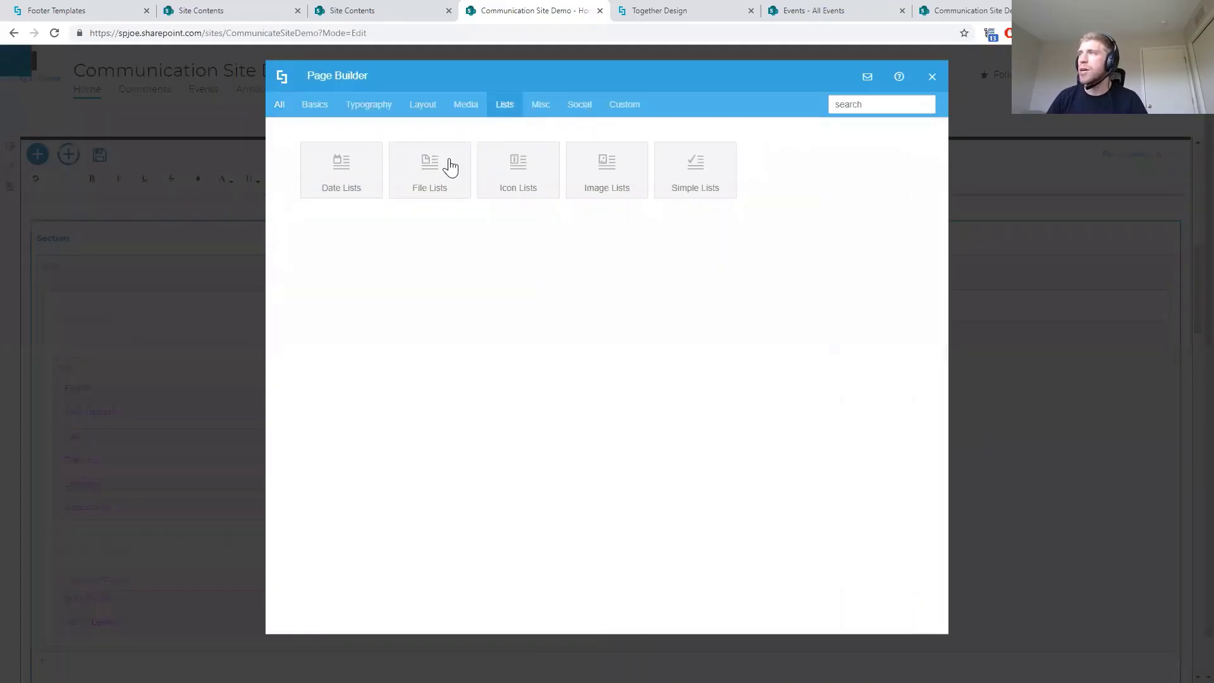
pyautogui.click(609, 183)
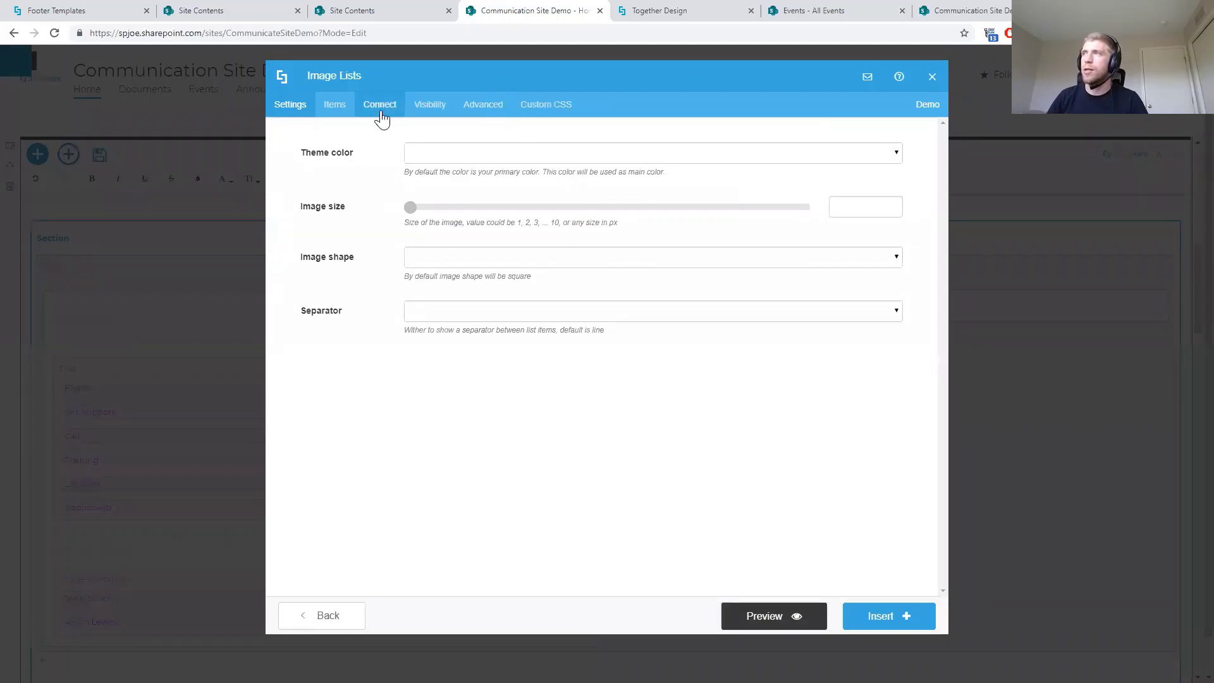
# Connect the image list to the current site's Site Pages library with the News view and an items limit of 5
pyautogui.click(382, 119)
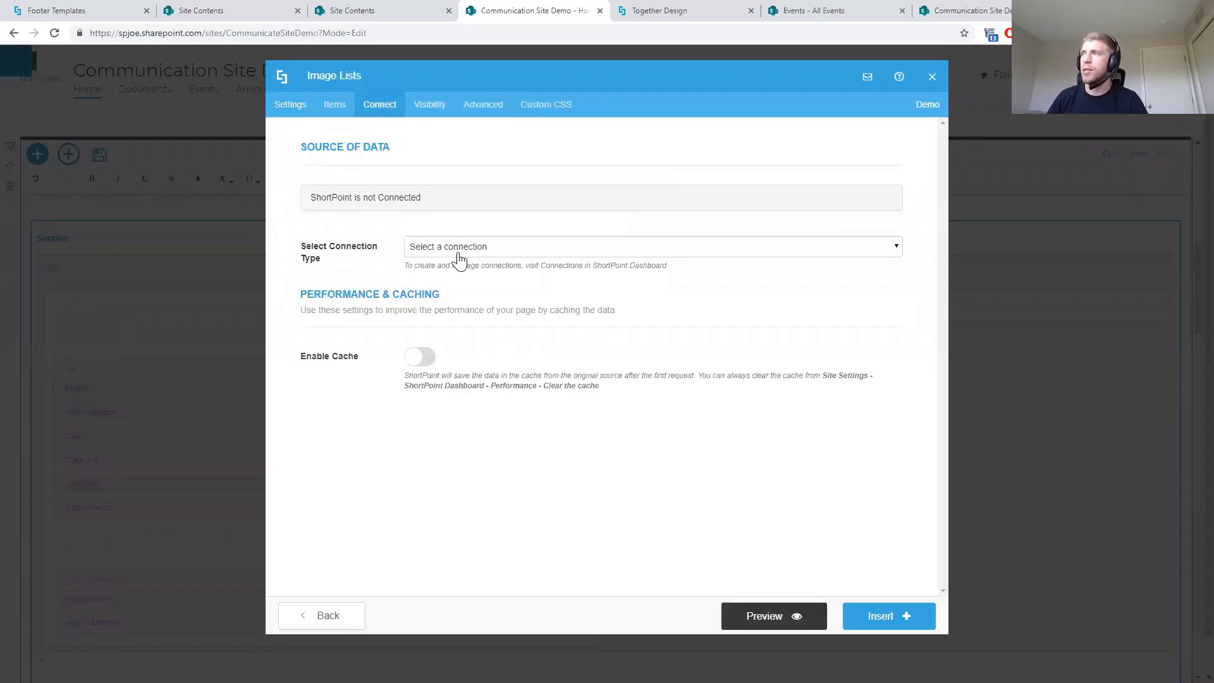
pyautogui.click(459, 252)
pyautogui.click(455, 301)
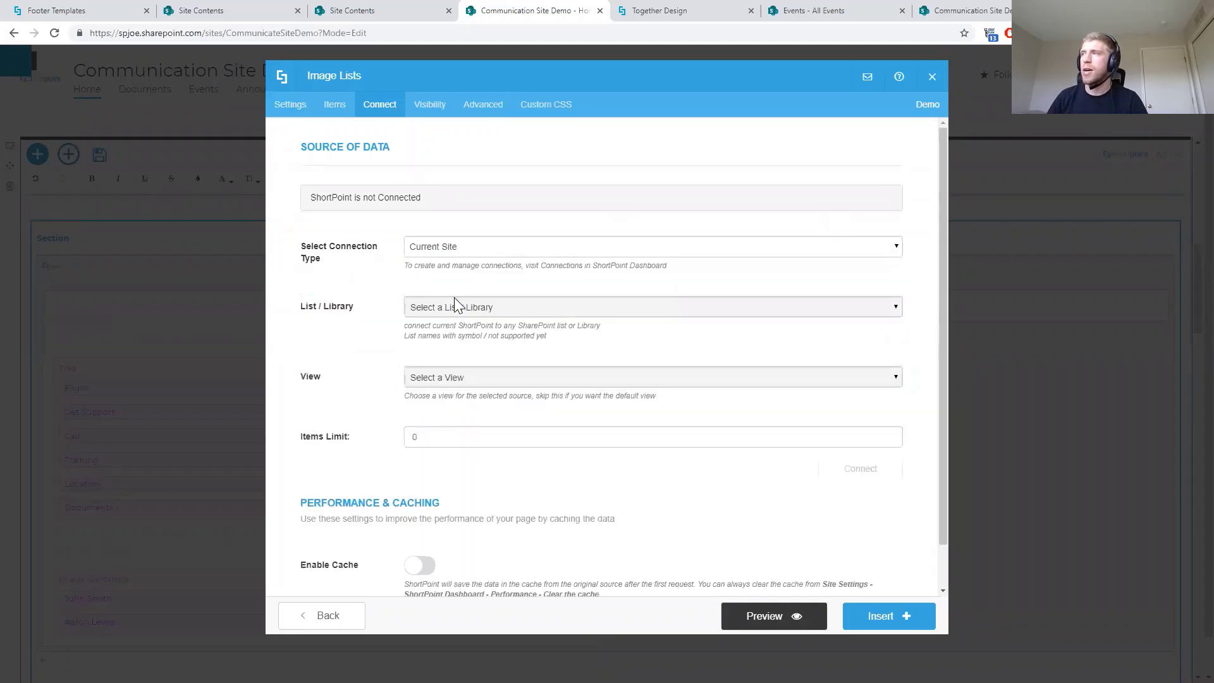
pyautogui.click(451, 310)
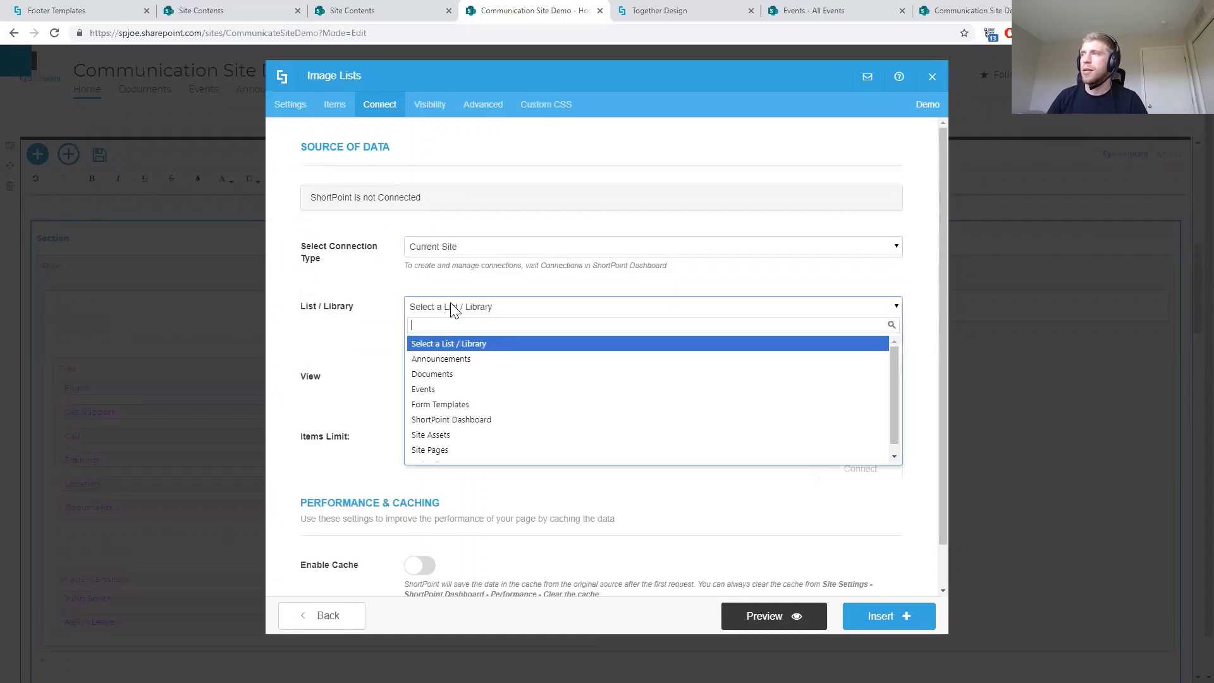
pyautogui.click(456, 446)
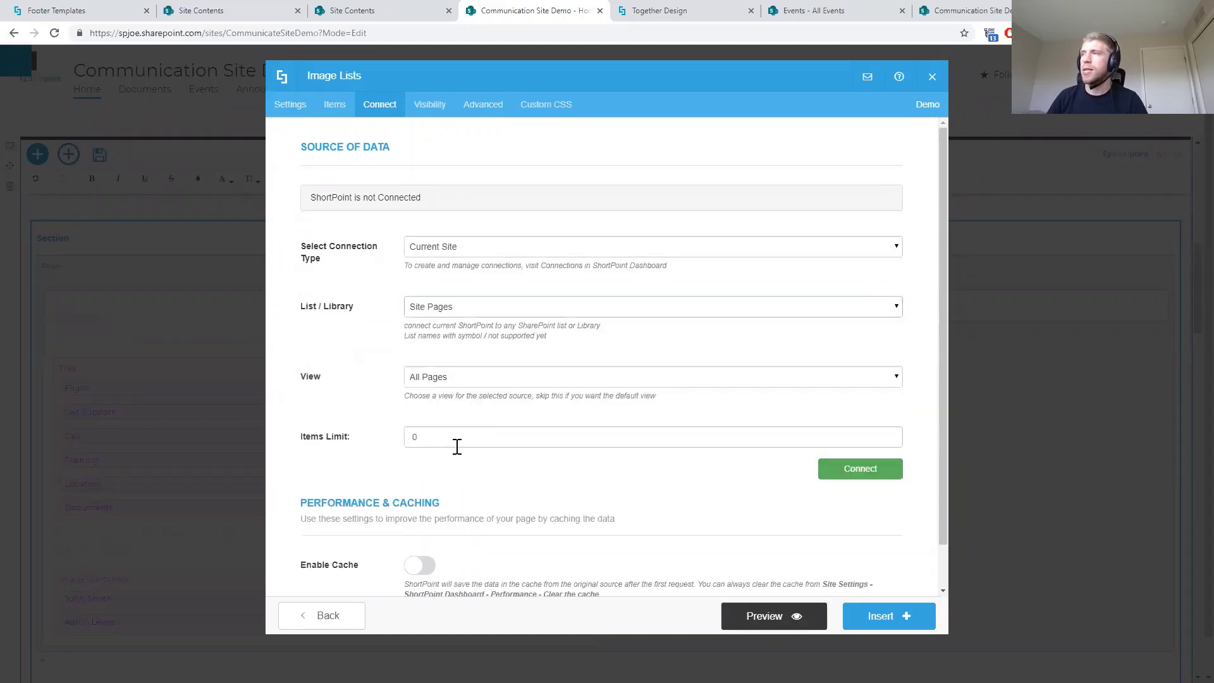
pyautogui.click(462, 379)
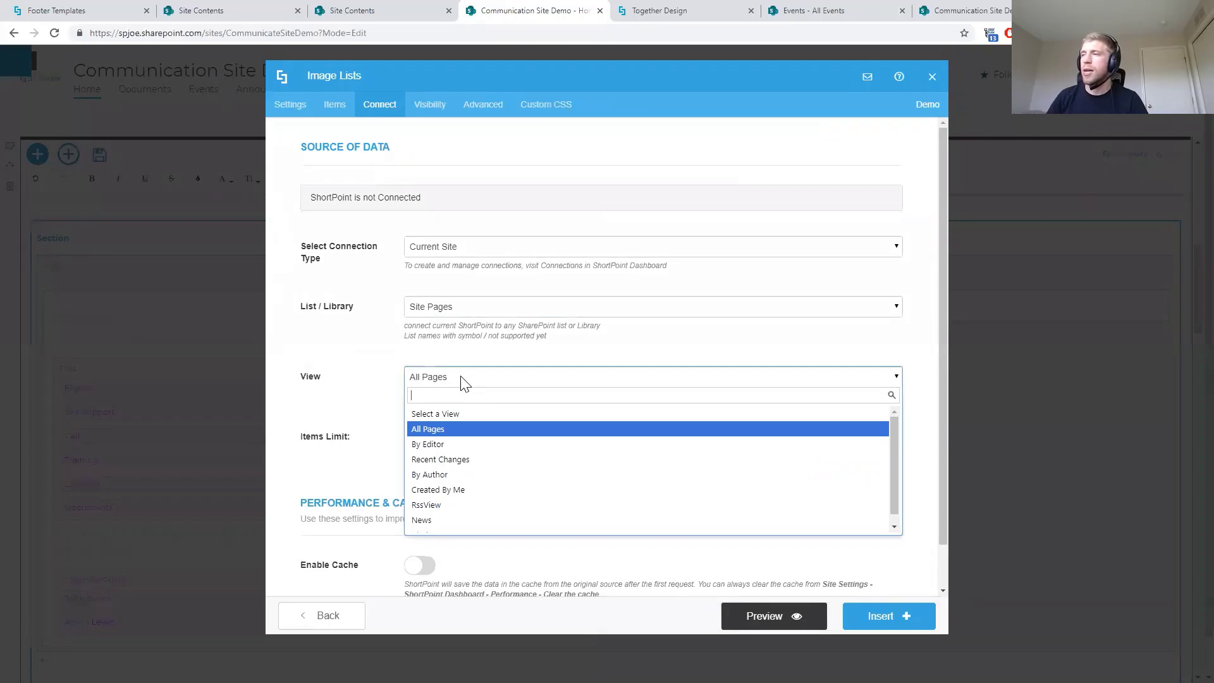
pyautogui.click(439, 521)
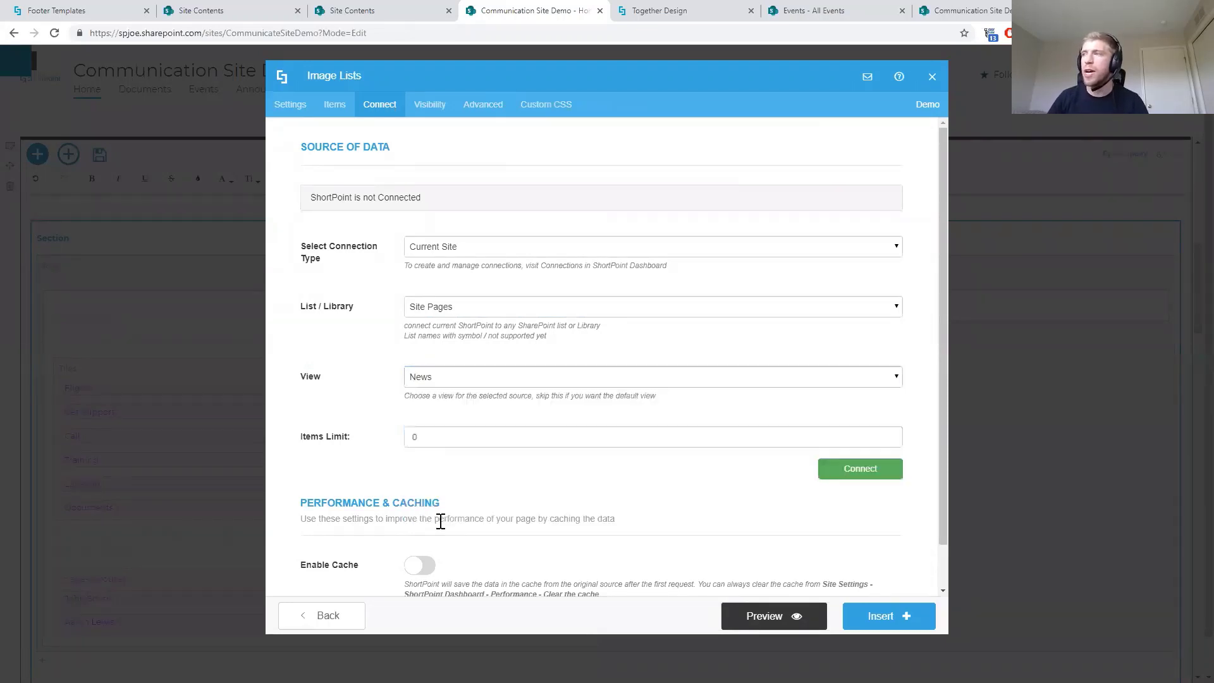
pyautogui.click(743, 436)
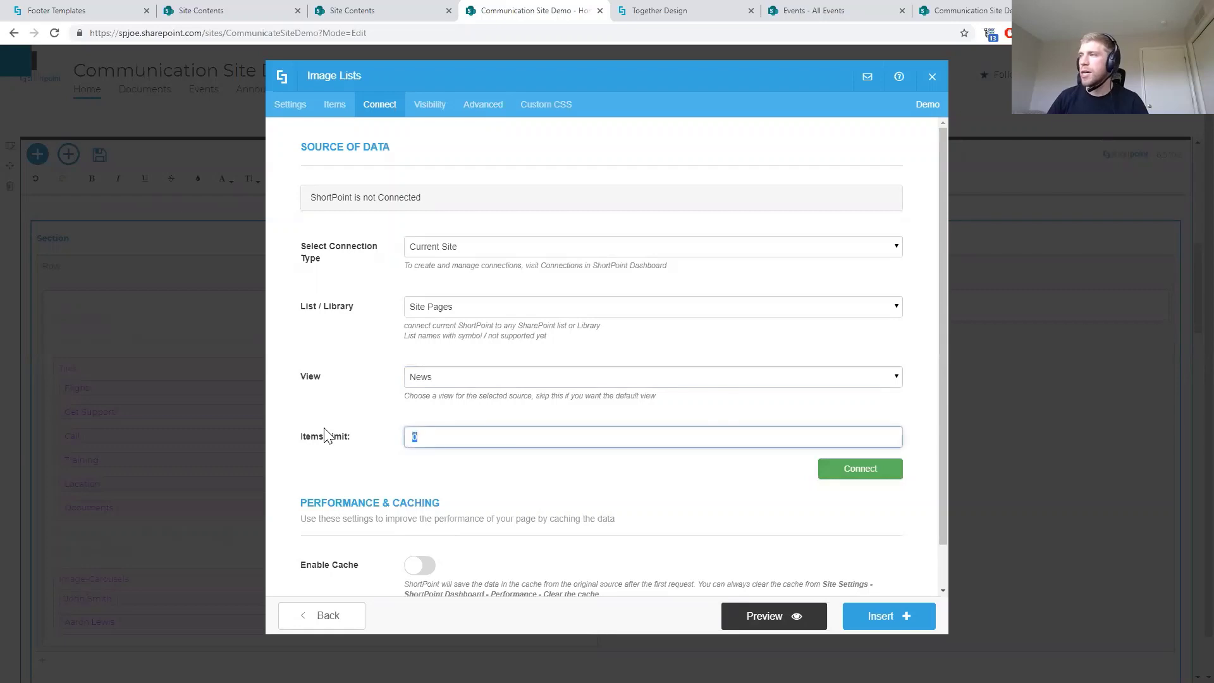
pyautogui.write('5')
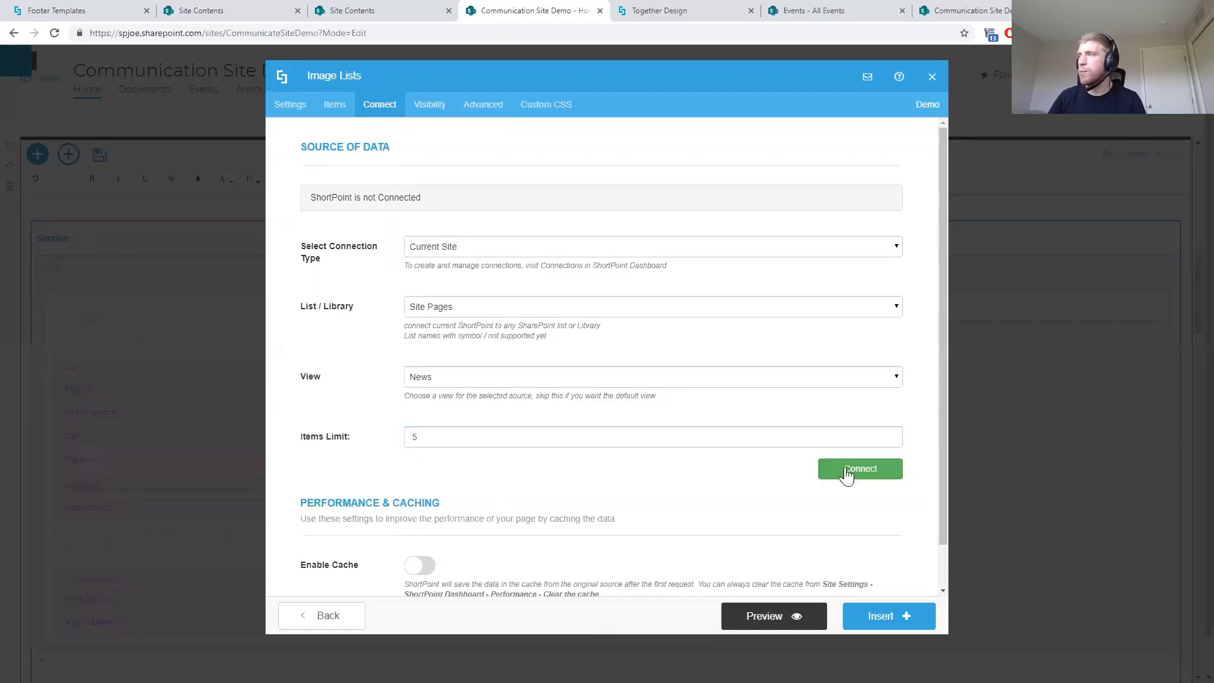
pyautogui.click(847, 471)
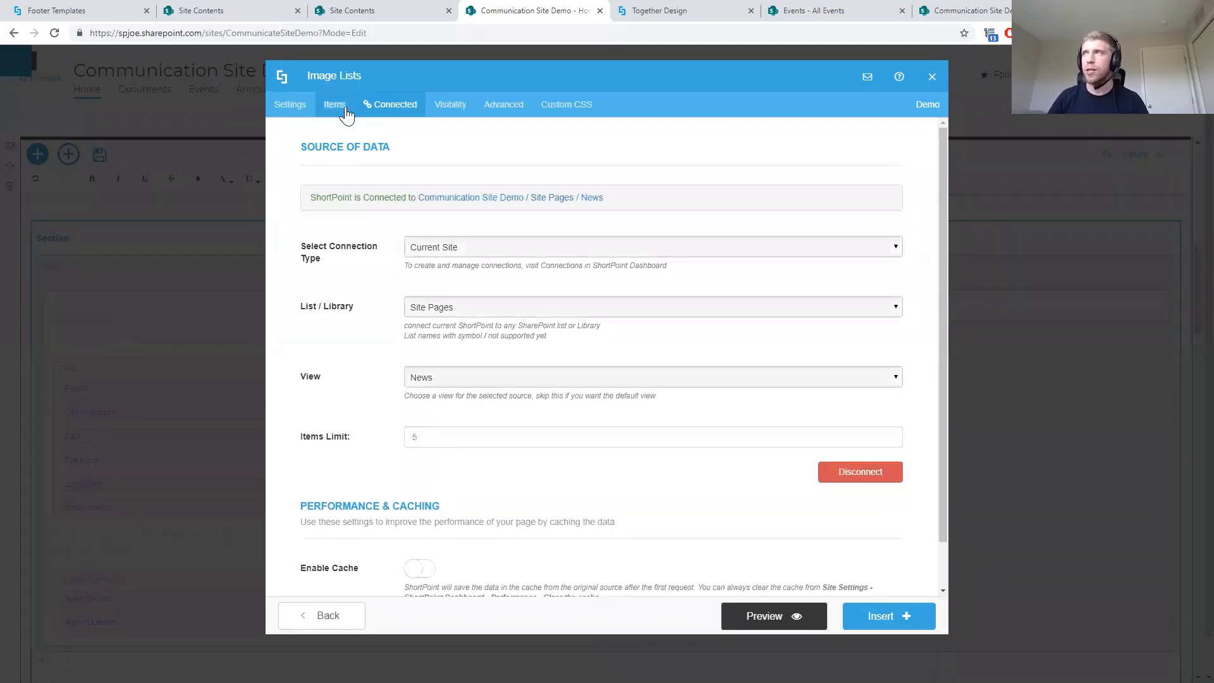
# Map the items' title to the Title column and the subtitle to "Author: " followed by the Created By column
pyautogui.click(344, 110)
pyautogui.click(554, 174)
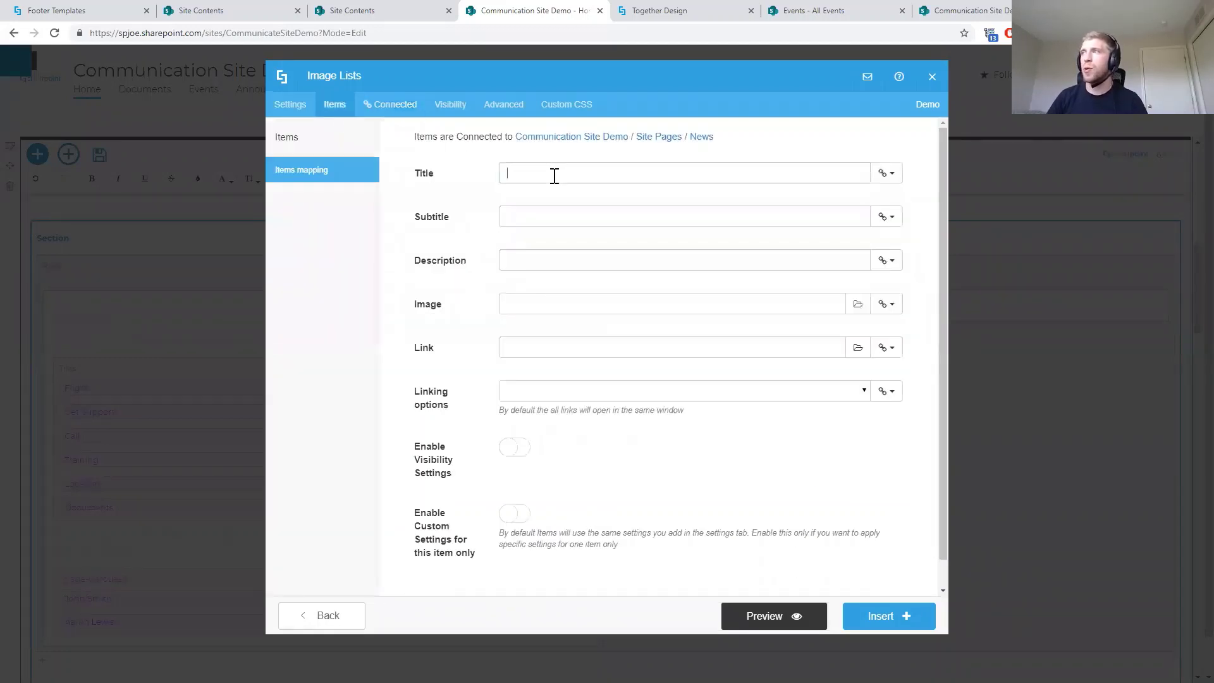
pyautogui.click(882, 175)
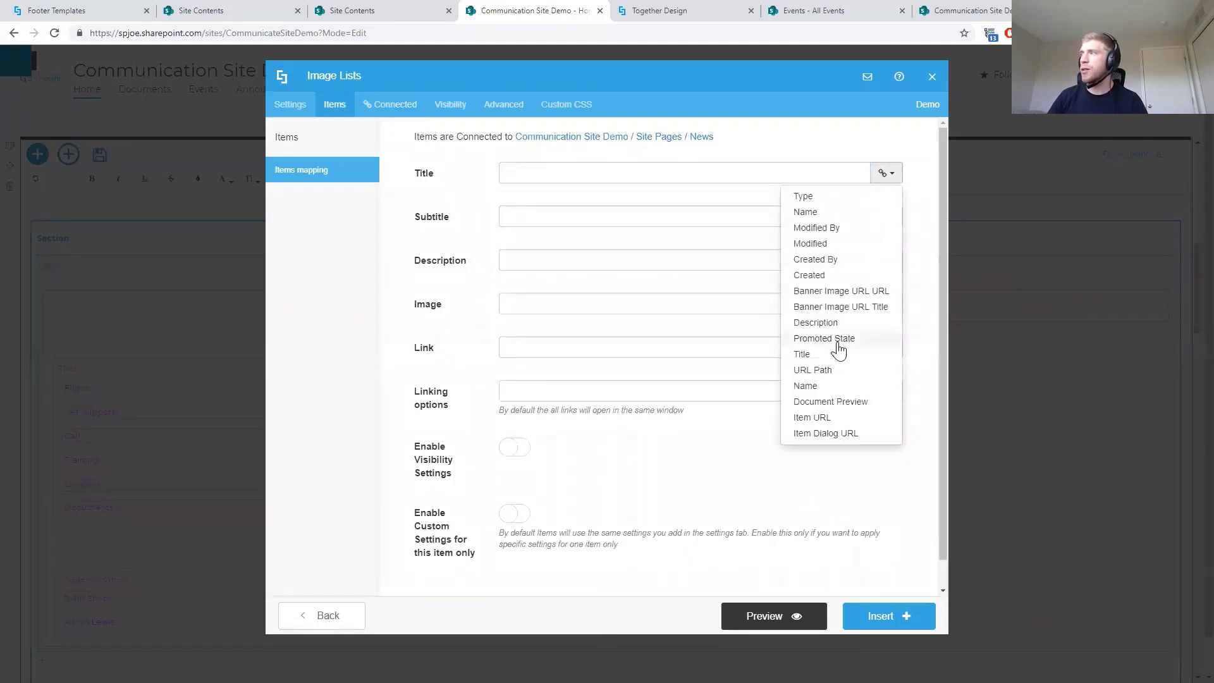
pyautogui.click(813, 356)
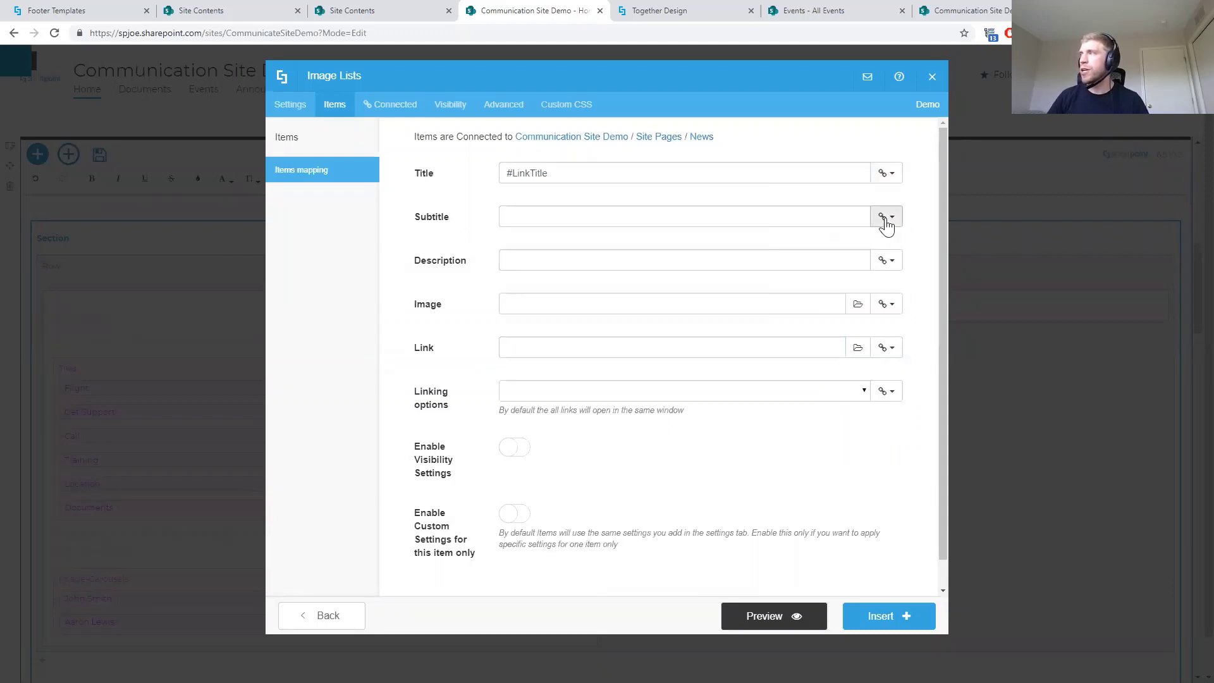
pyautogui.click(820, 211)
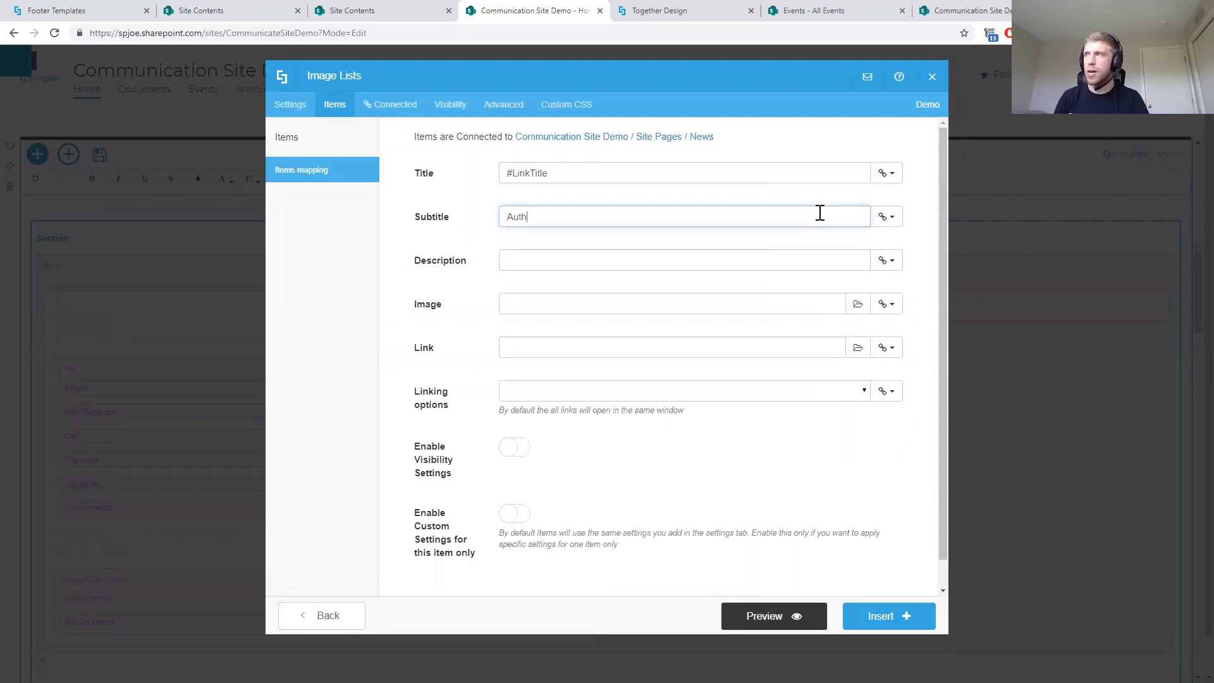
pyautogui.click(885, 218)
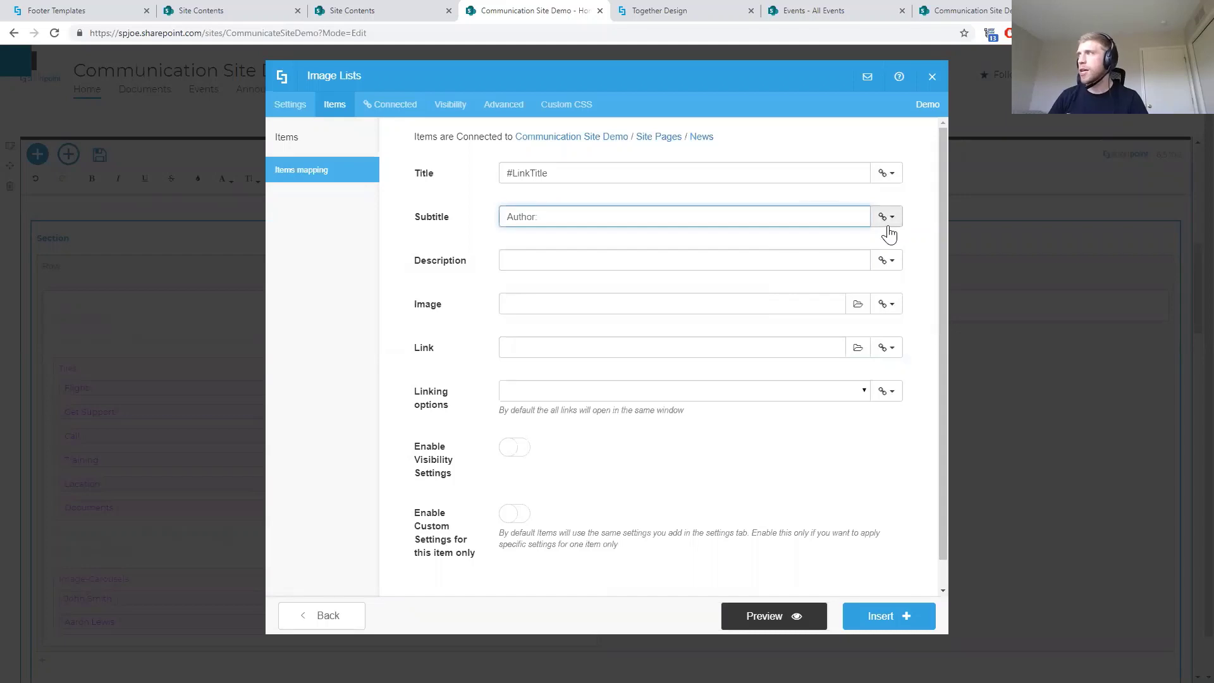
pyautogui.click(844, 304)
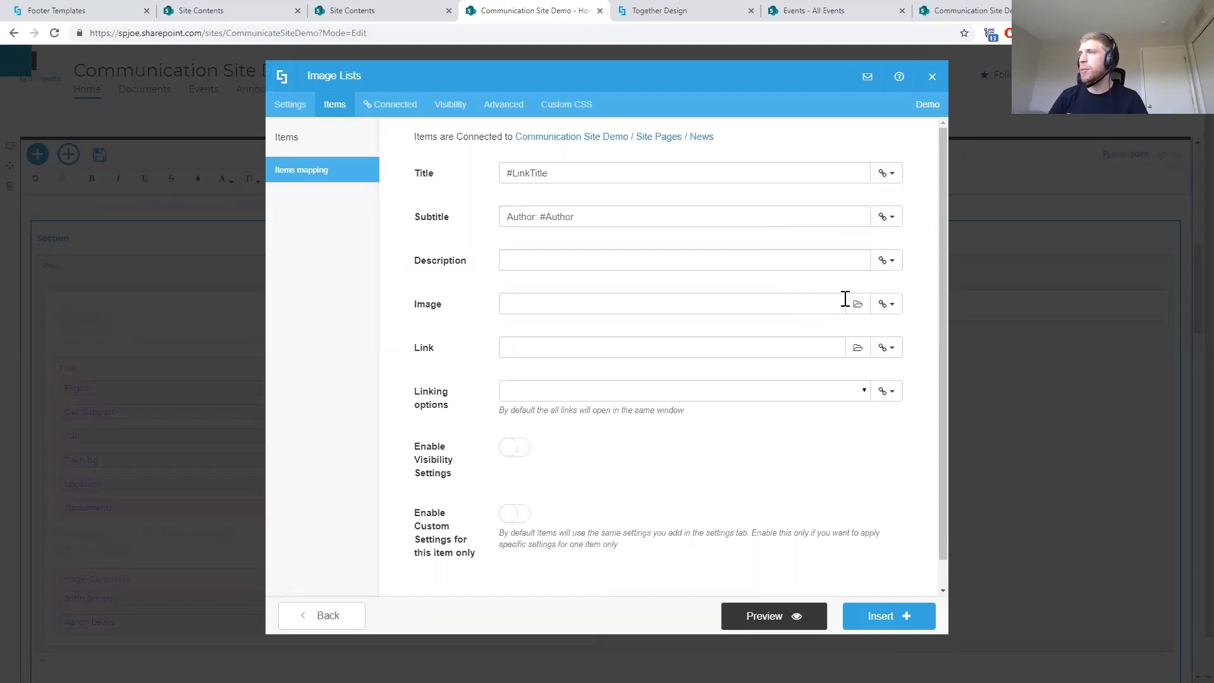
# Map the items' description to the Description column and the image to Banner Image URL URL
pyautogui.click(884, 260)
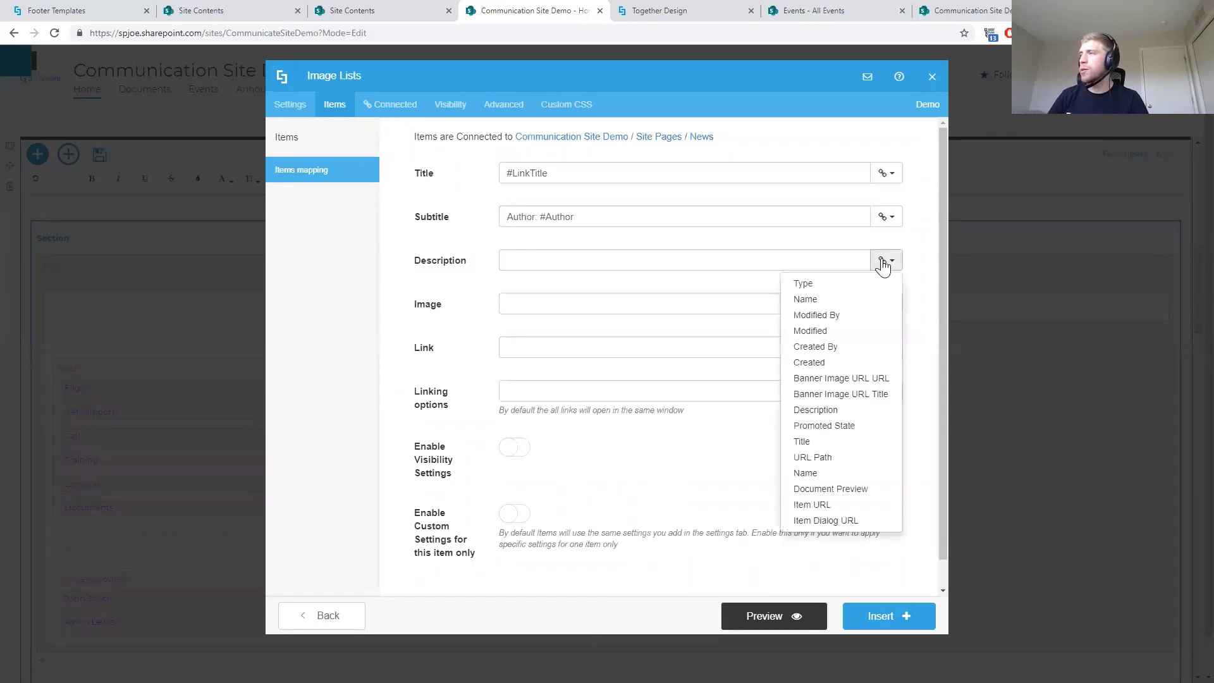
pyautogui.click(838, 414)
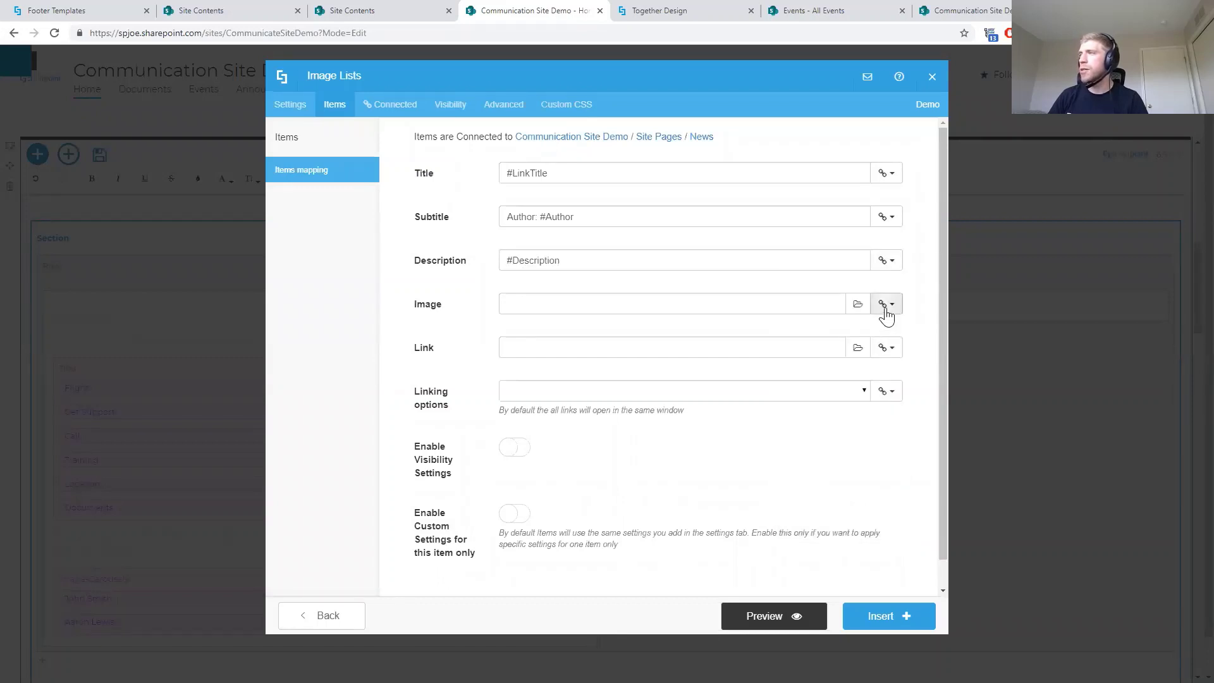
pyautogui.click(885, 307)
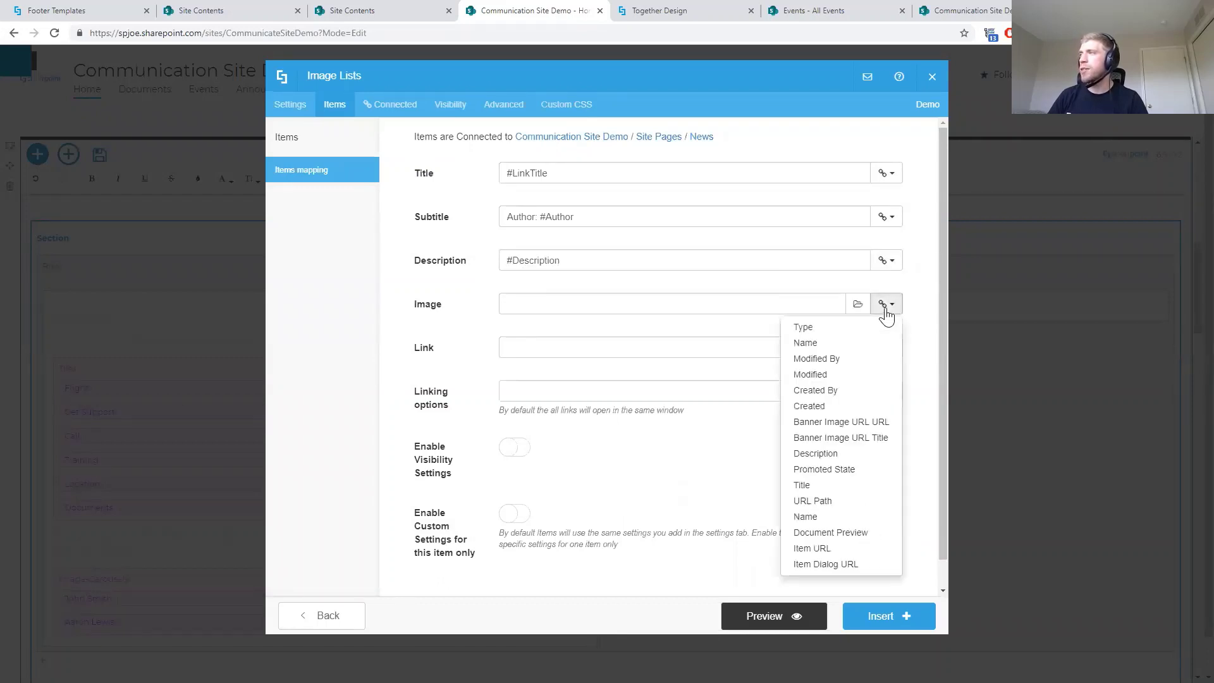
pyautogui.click(834, 429)
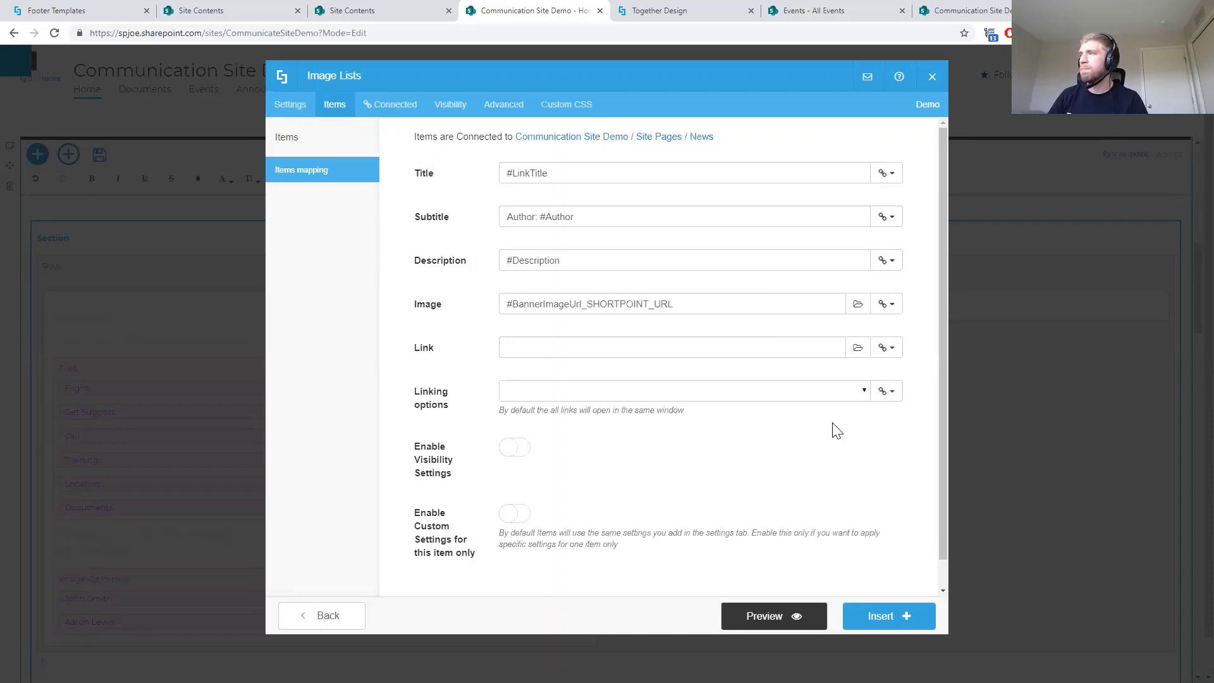
# Map the items' link to Document Preview, preview the connected news list and return to its settings
pyautogui.click(884, 348)
pyautogui.scroll(-1, 853, 405)
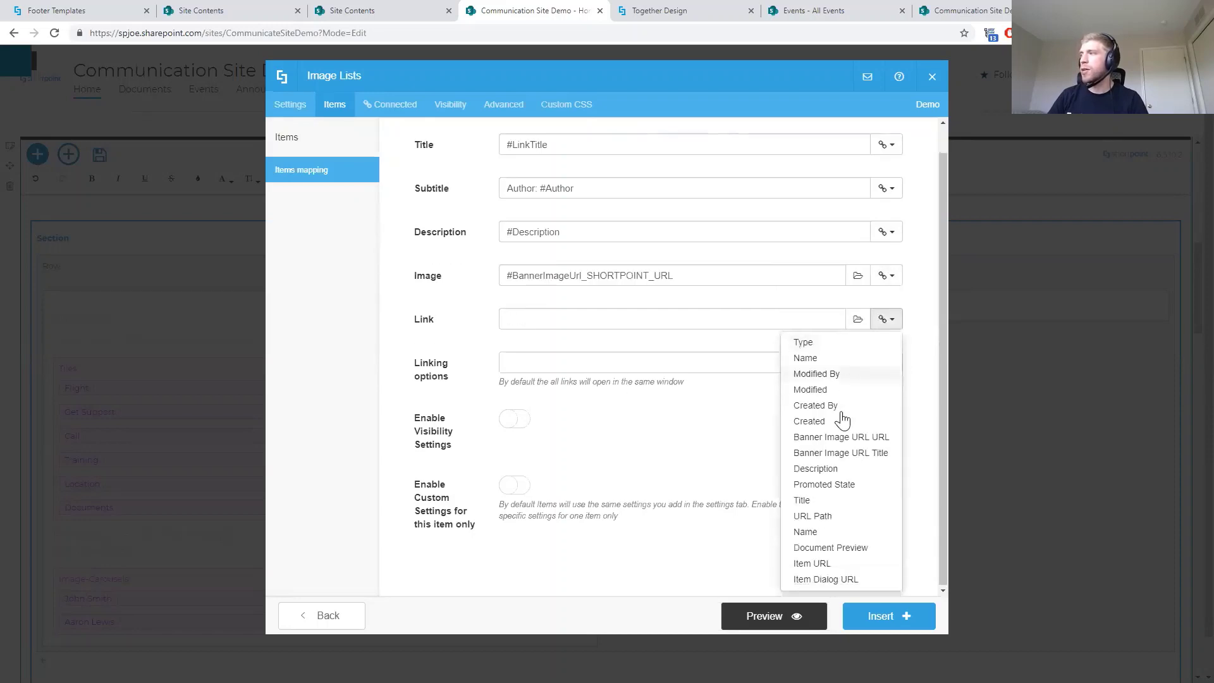
pyautogui.click(826, 548)
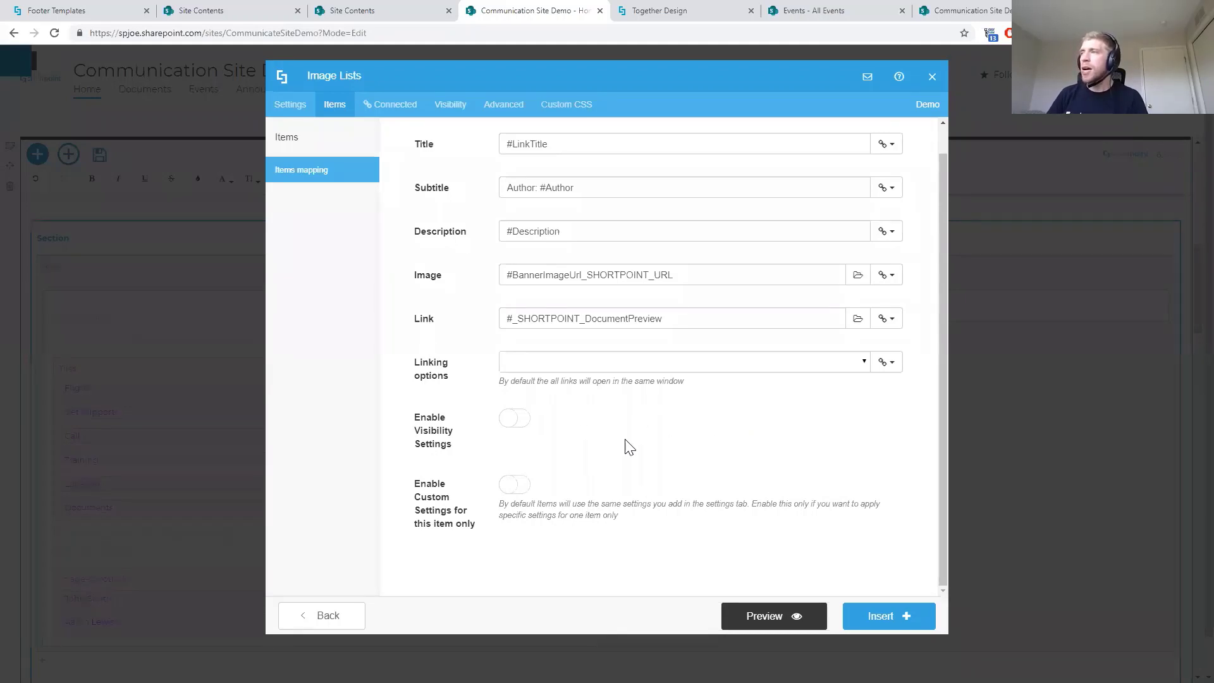
pyautogui.click(762, 616)
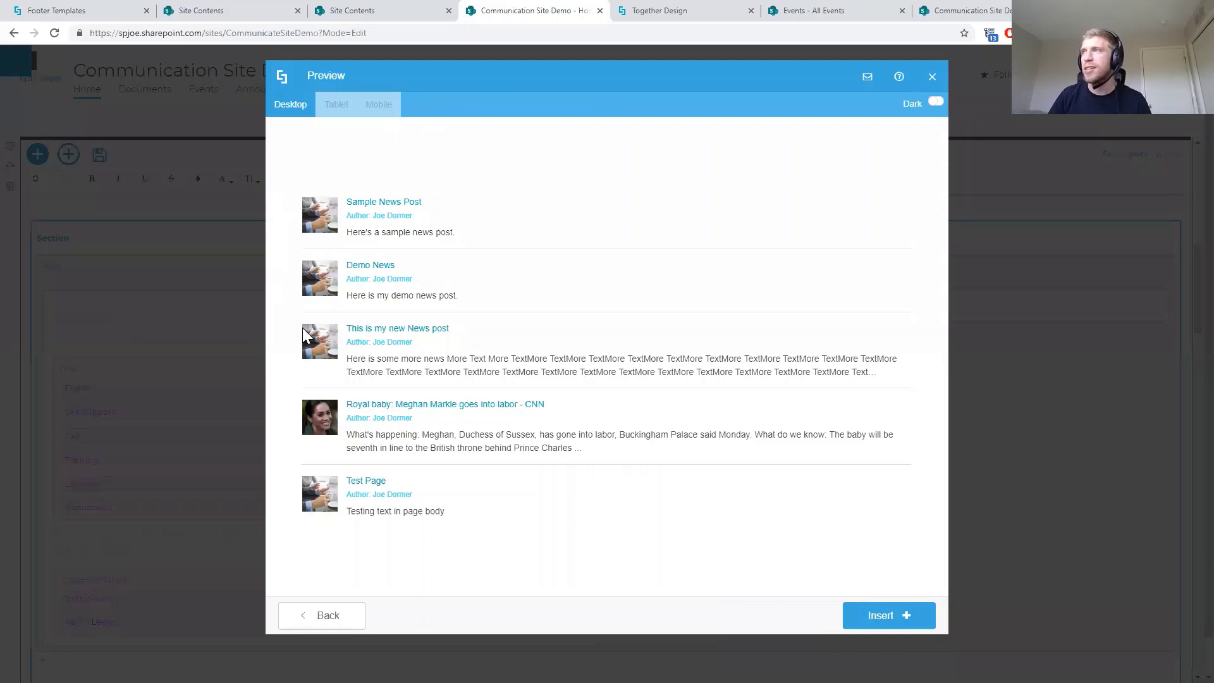
pyautogui.click(341, 617)
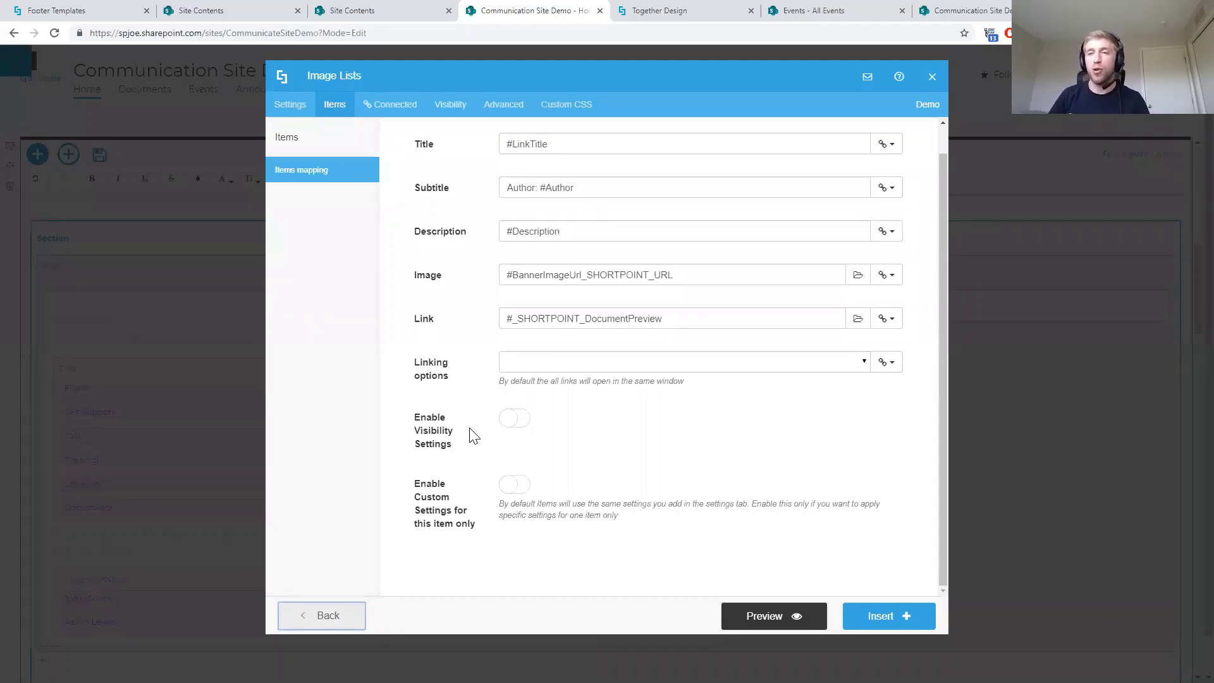
# Set the image list's title color to white-light in the advanced title styles
pyautogui.click(506, 113)
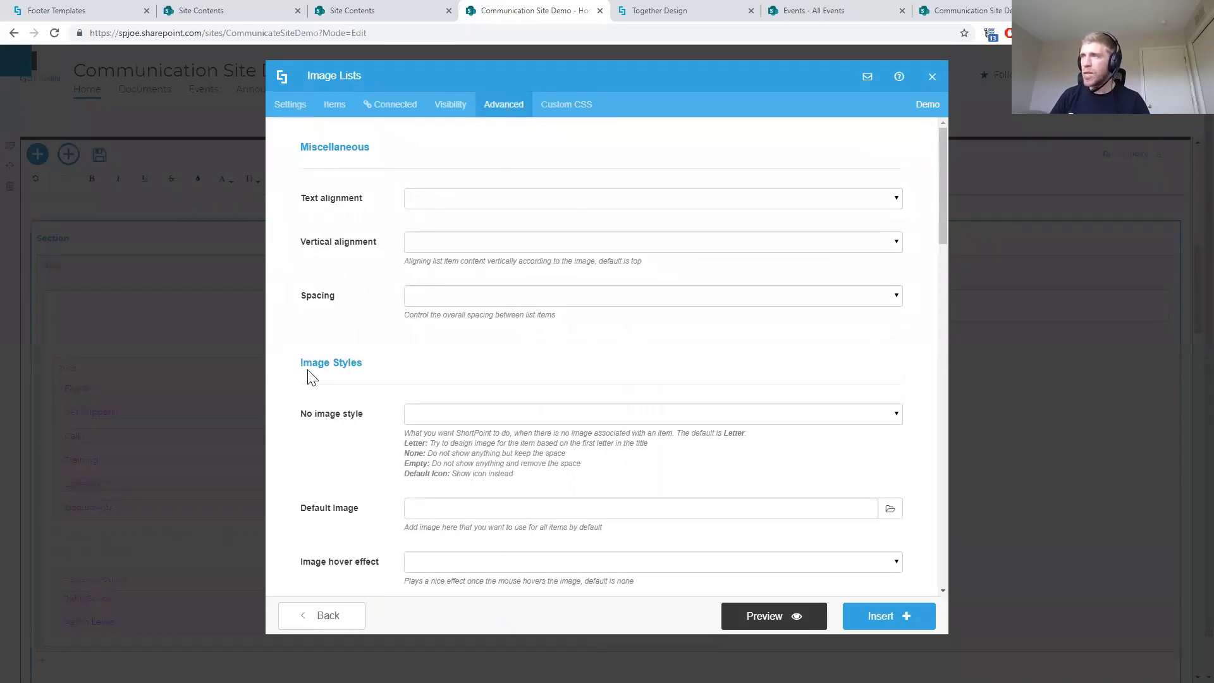
pyautogui.scroll(-7, 310, 377)
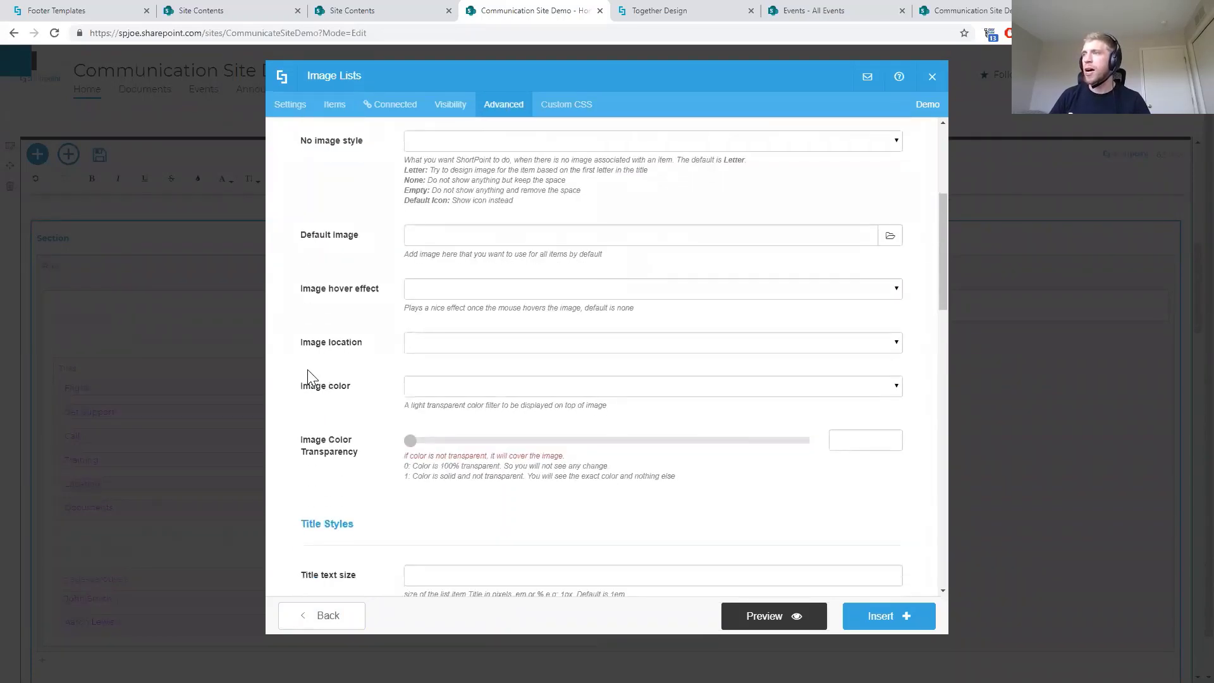
pyautogui.scroll(-1, 310, 377)
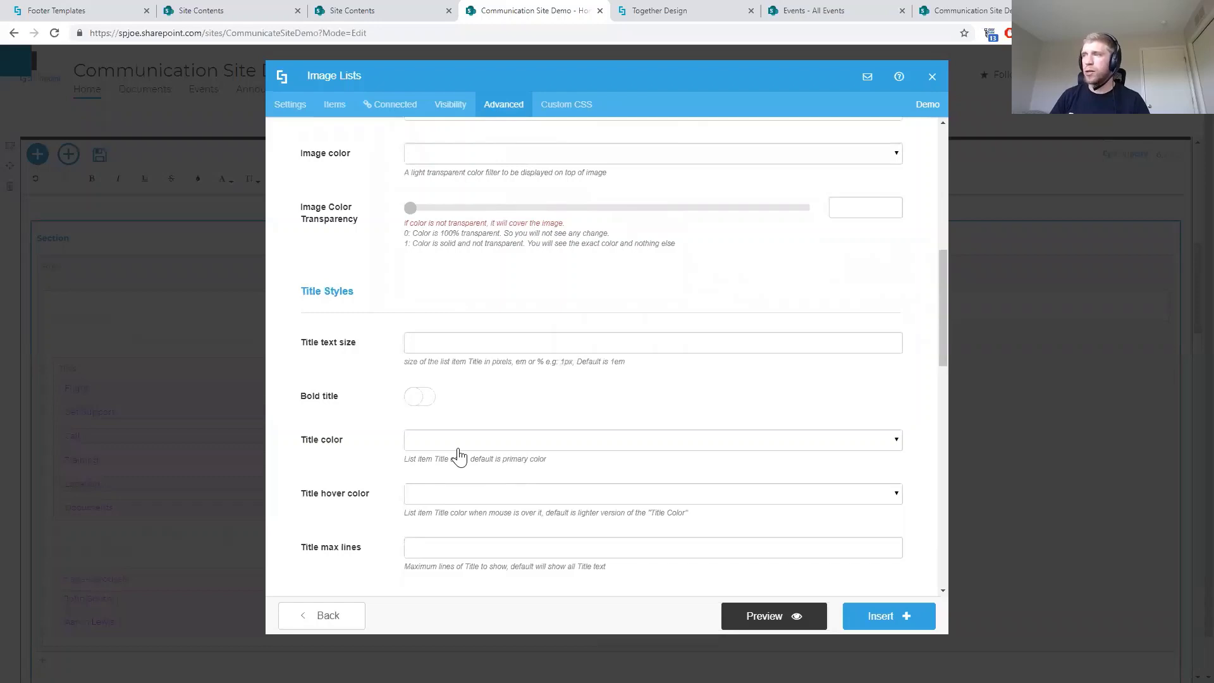
pyautogui.click(458, 447)
pyautogui.write('white')
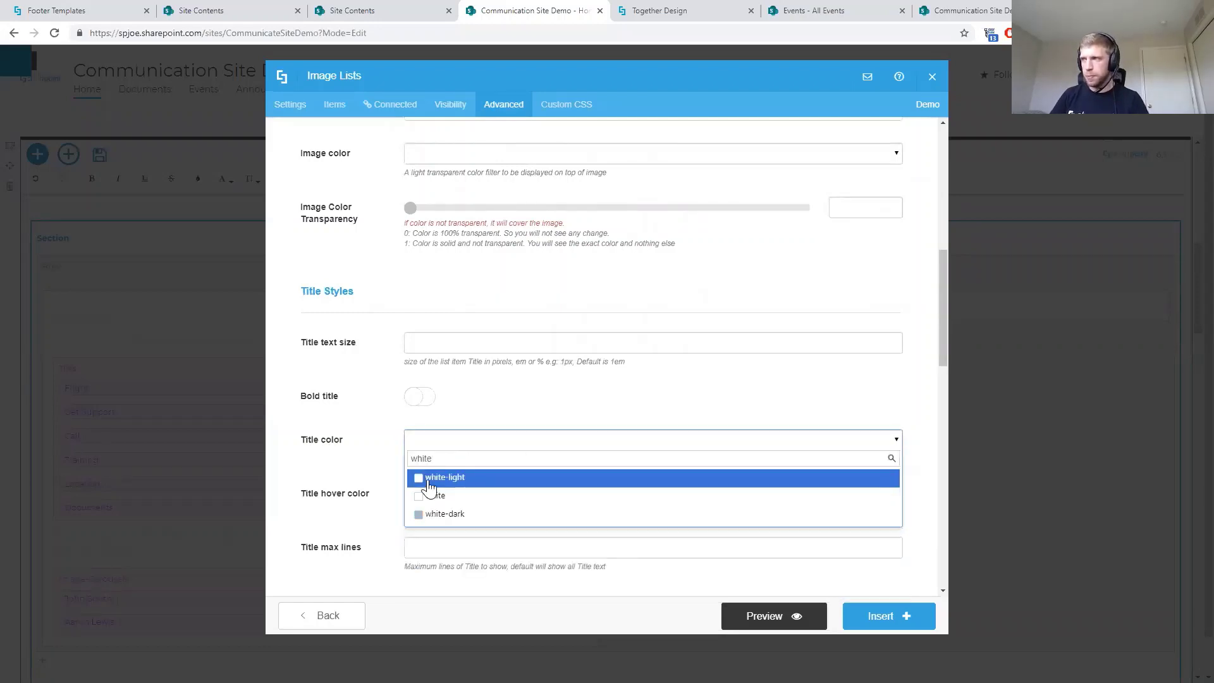
pyautogui.click(431, 479)
# Set the image list's subtitle and description colors to white-light and insert the list into the page
pyautogui.scroll(-4, 381, 467)
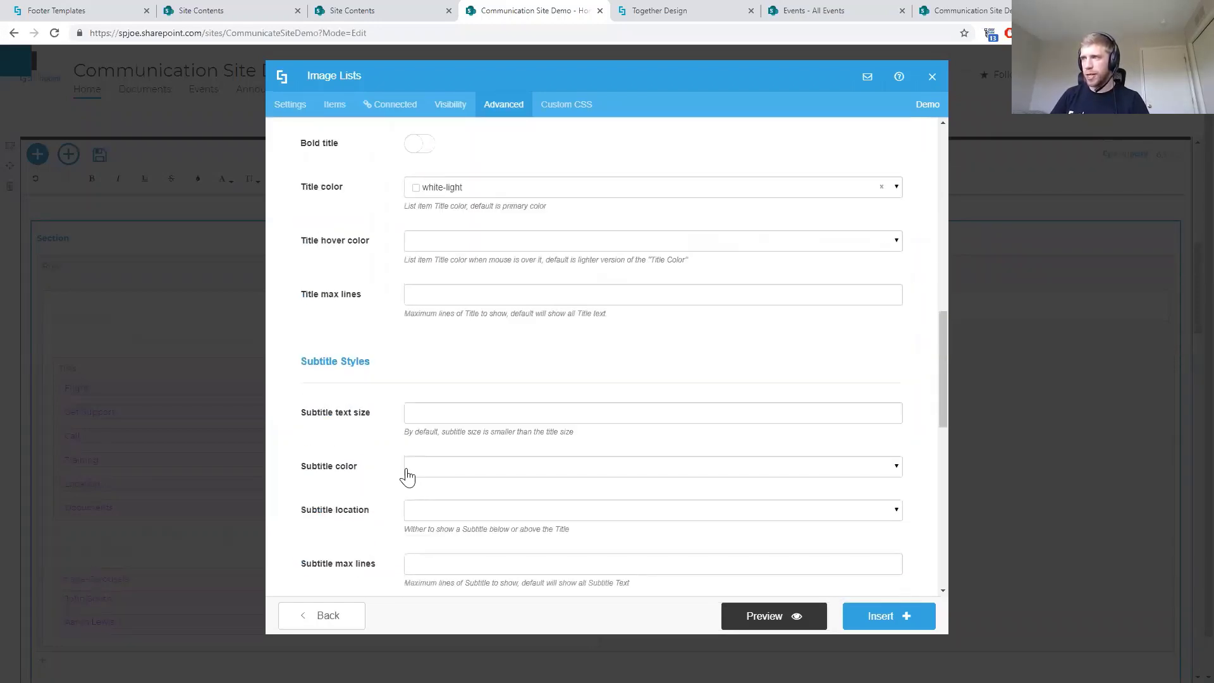
pyautogui.click(410, 474)
pyautogui.write('white')
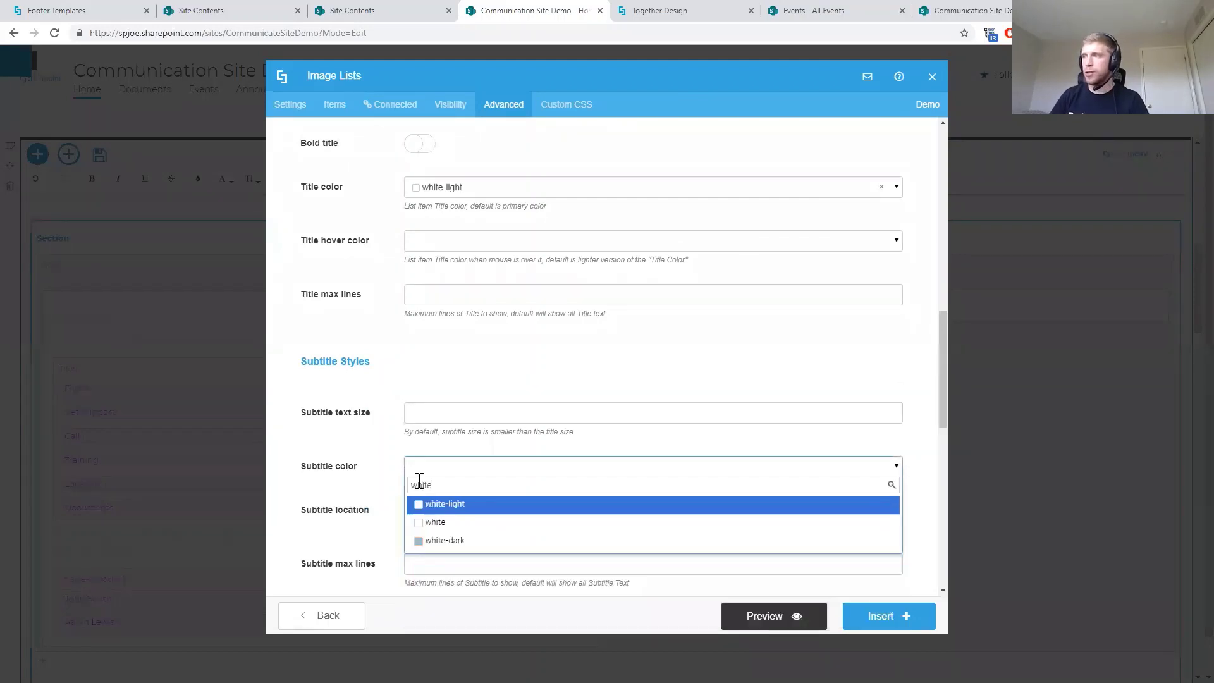
pyautogui.click(436, 507)
pyautogui.scroll(-4, 378, 470)
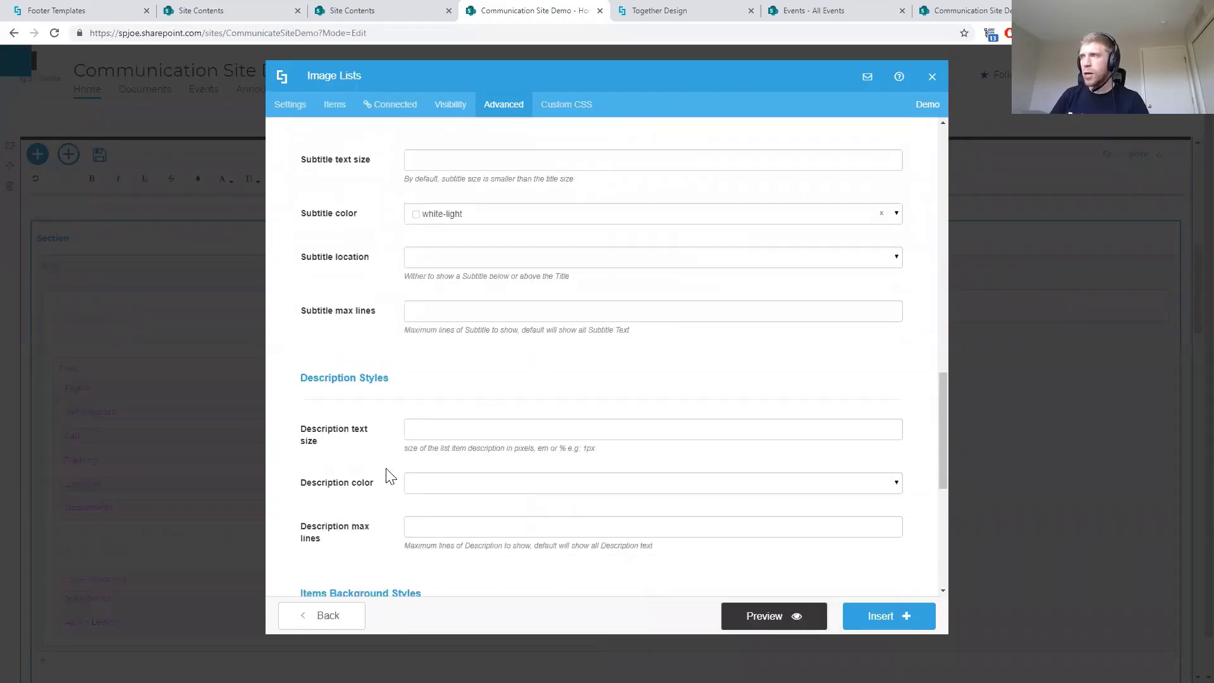
pyautogui.click(420, 493)
pyautogui.write('white')
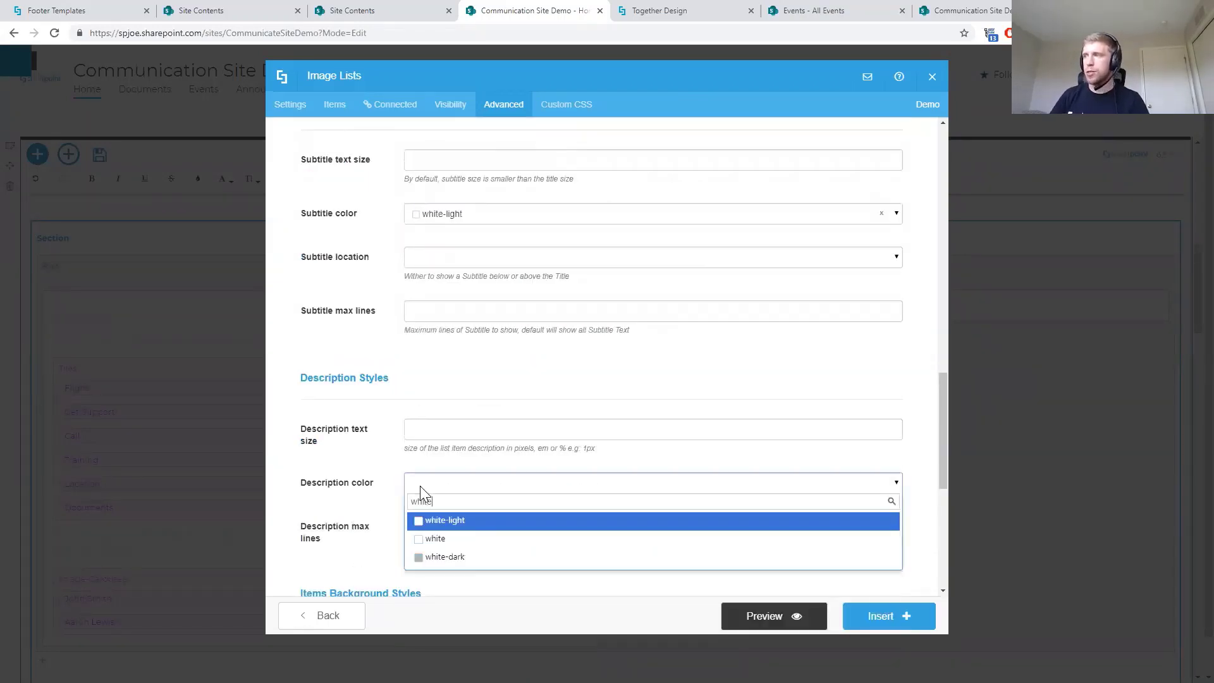
pyautogui.click(446, 523)
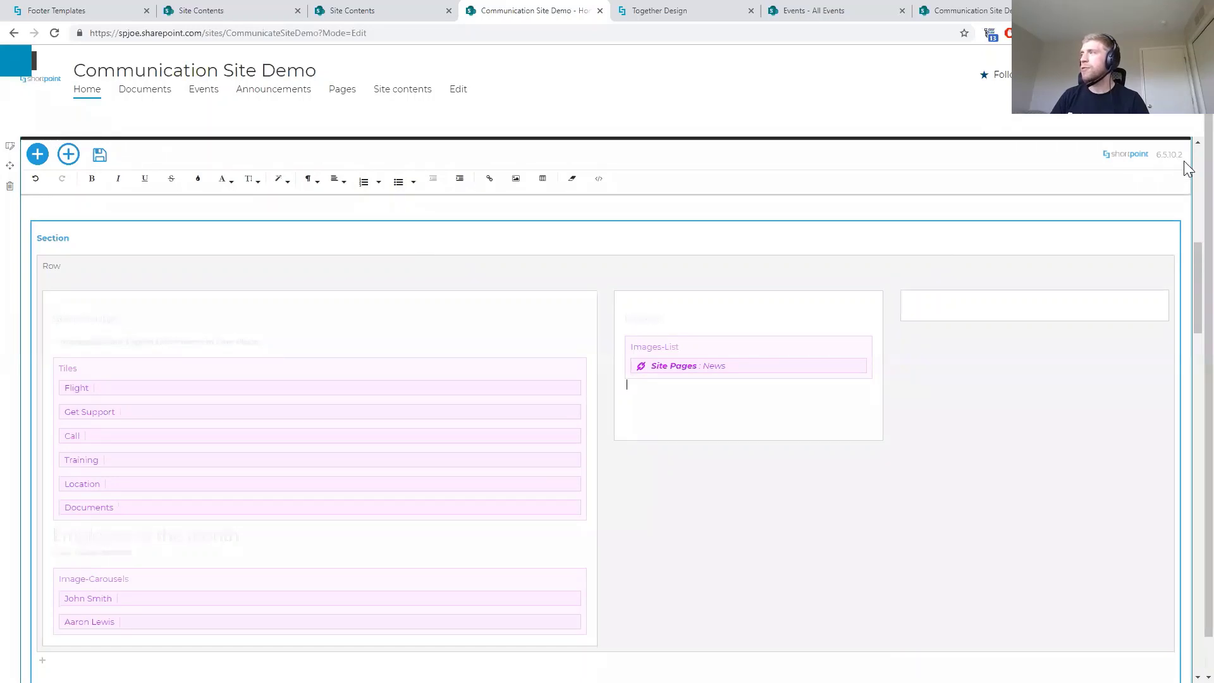
# Leave the page builder's editing view to auto-save the home page, and review the rendered News image list
pyautogui.scroll(10, 1187, 167)
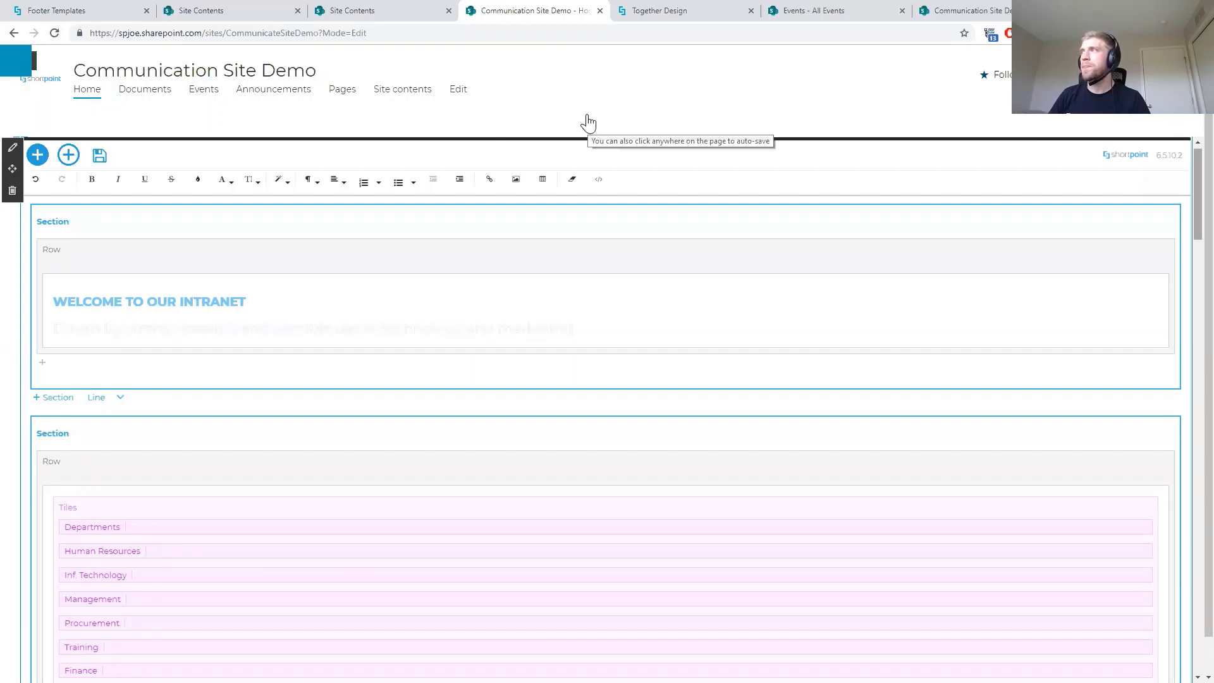
pyautogui.click(615, 165)
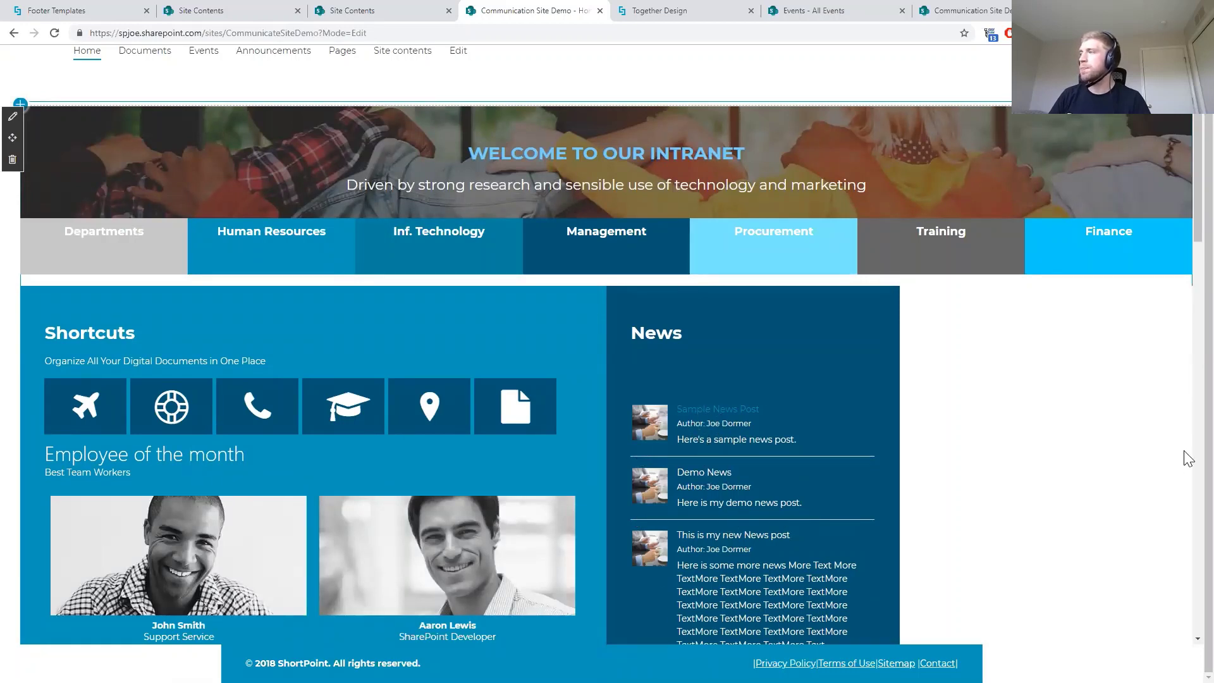
pyautogui.scroll(-1, 1187, 463)
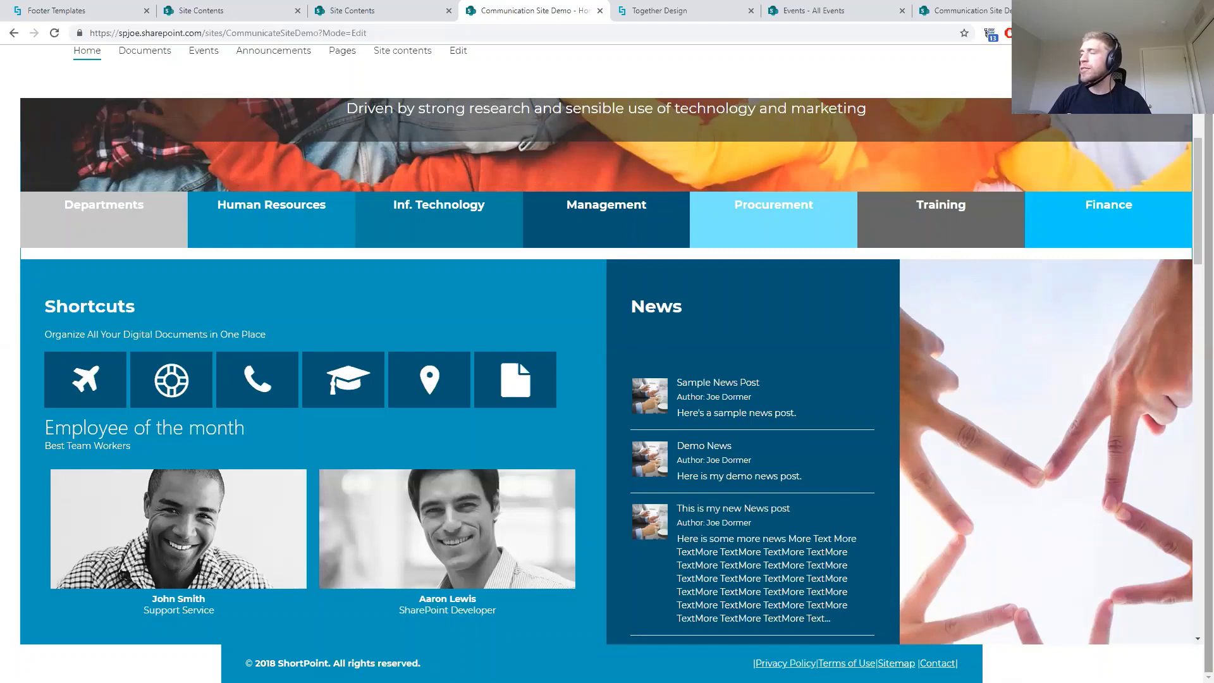
pyautogui.scroll(1, 607, 379)
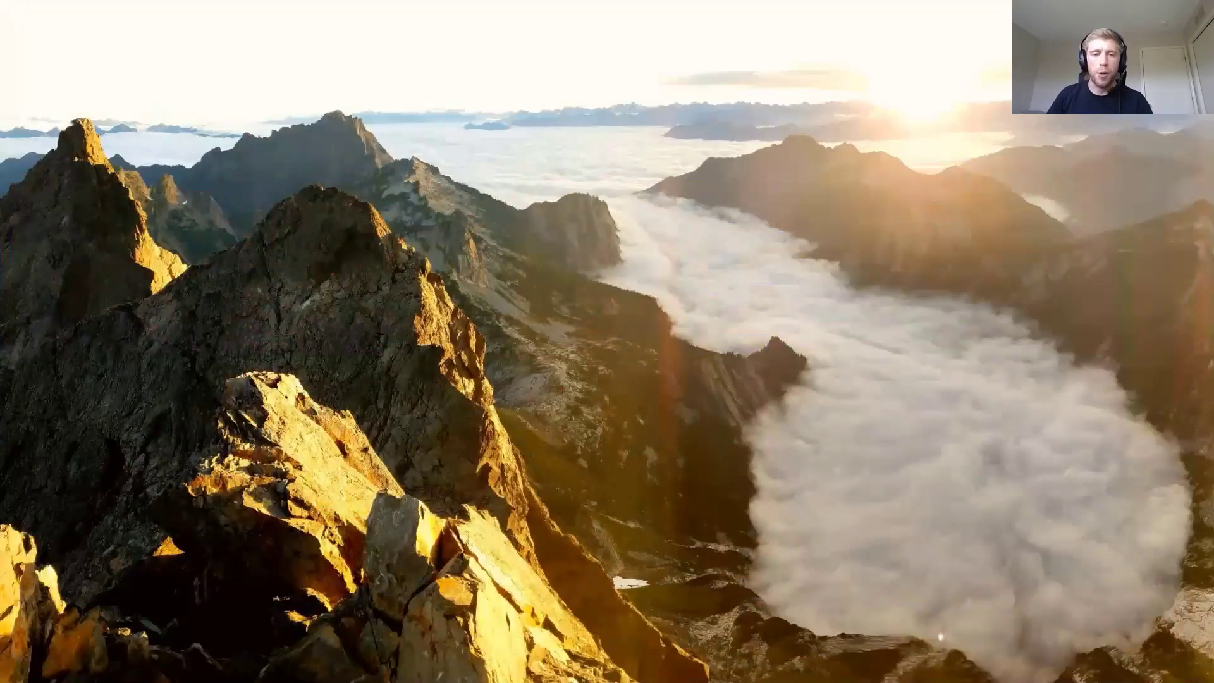
# Switch to the ShortPoint Webinar presentation in PowerPoint and present the closing contact slide, slide 6, full screen
pyautogui.hotkey('alt', 'Tab')
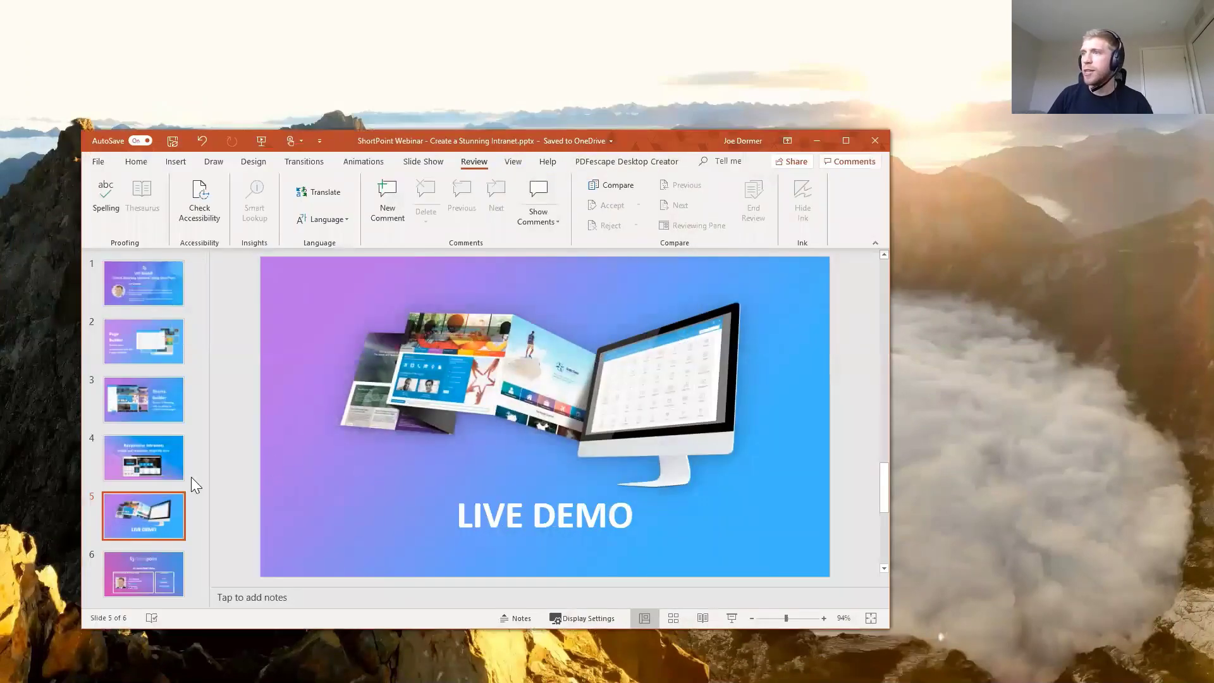
pyautogui.click(150, 565)
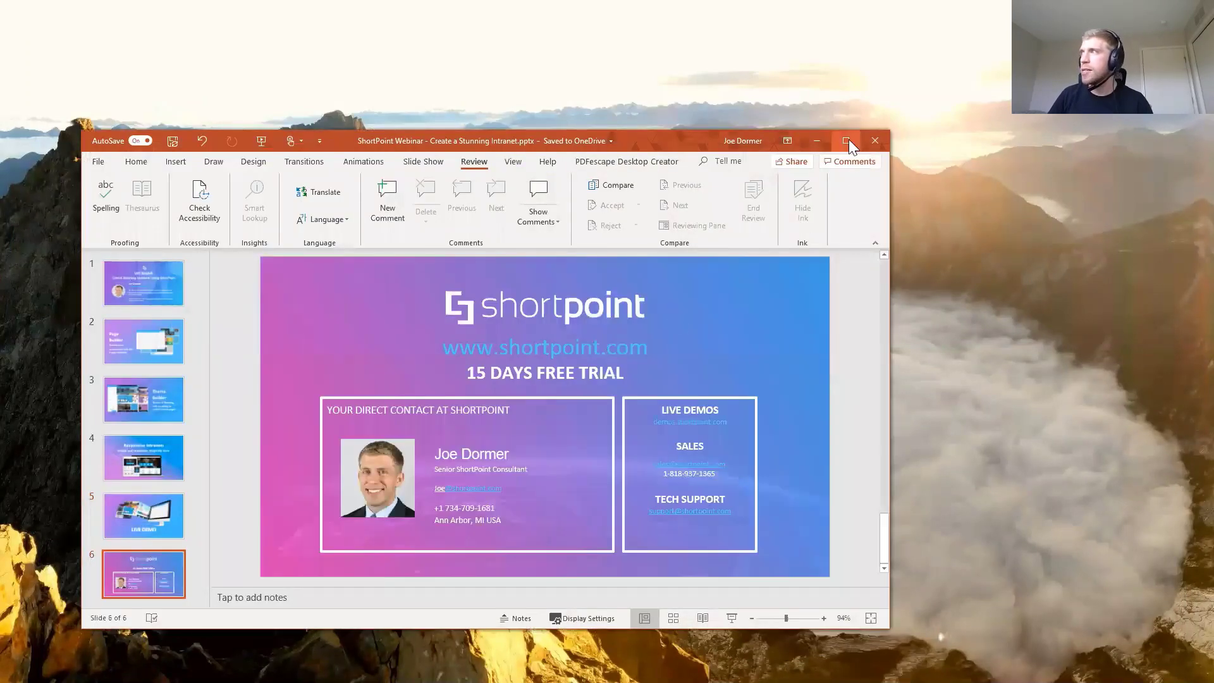
pyautogui.click(731, 618)
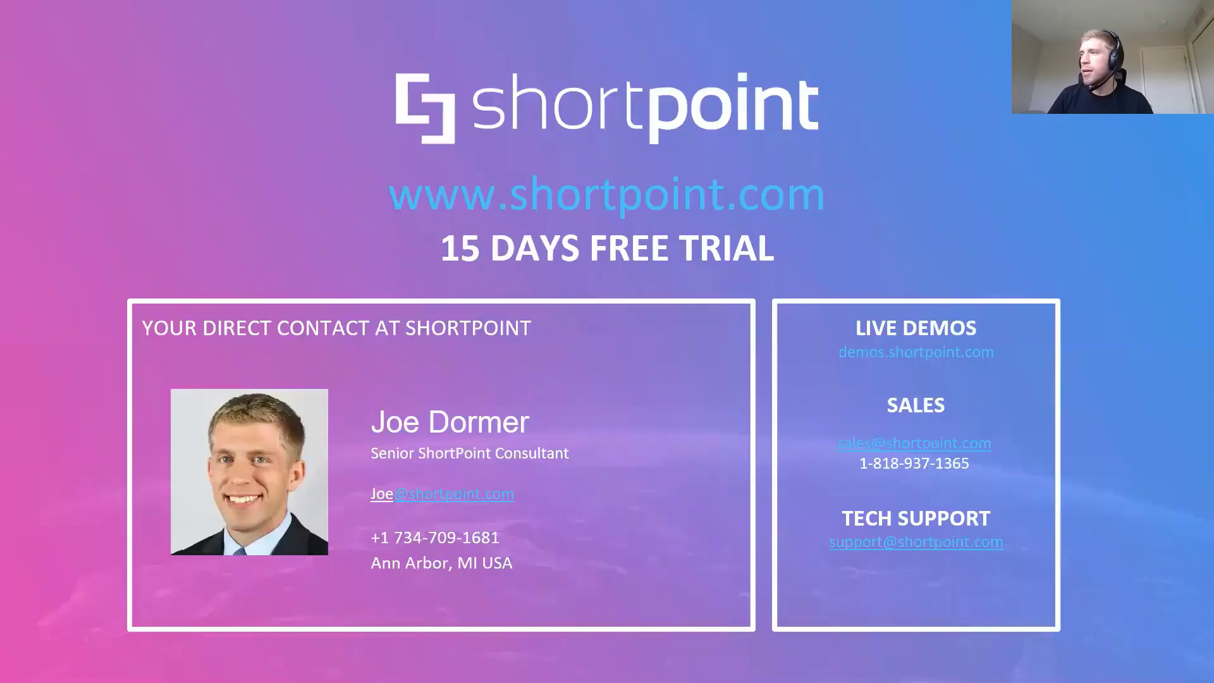